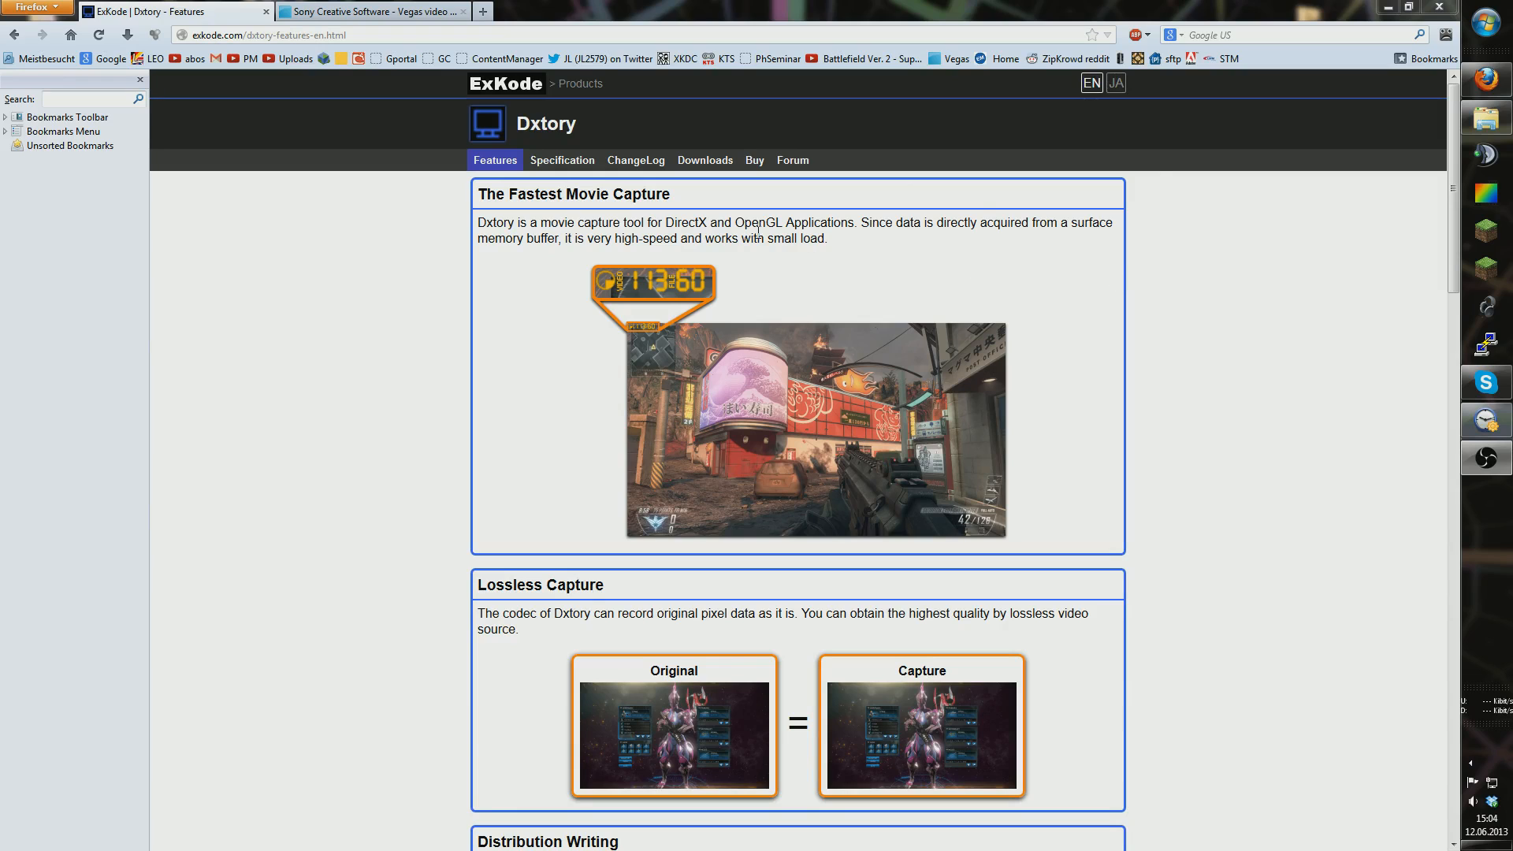
# Step: Launch Dxtory from the Start menu and move its window over the Firefox page
pyautogui.click(1486, 23)
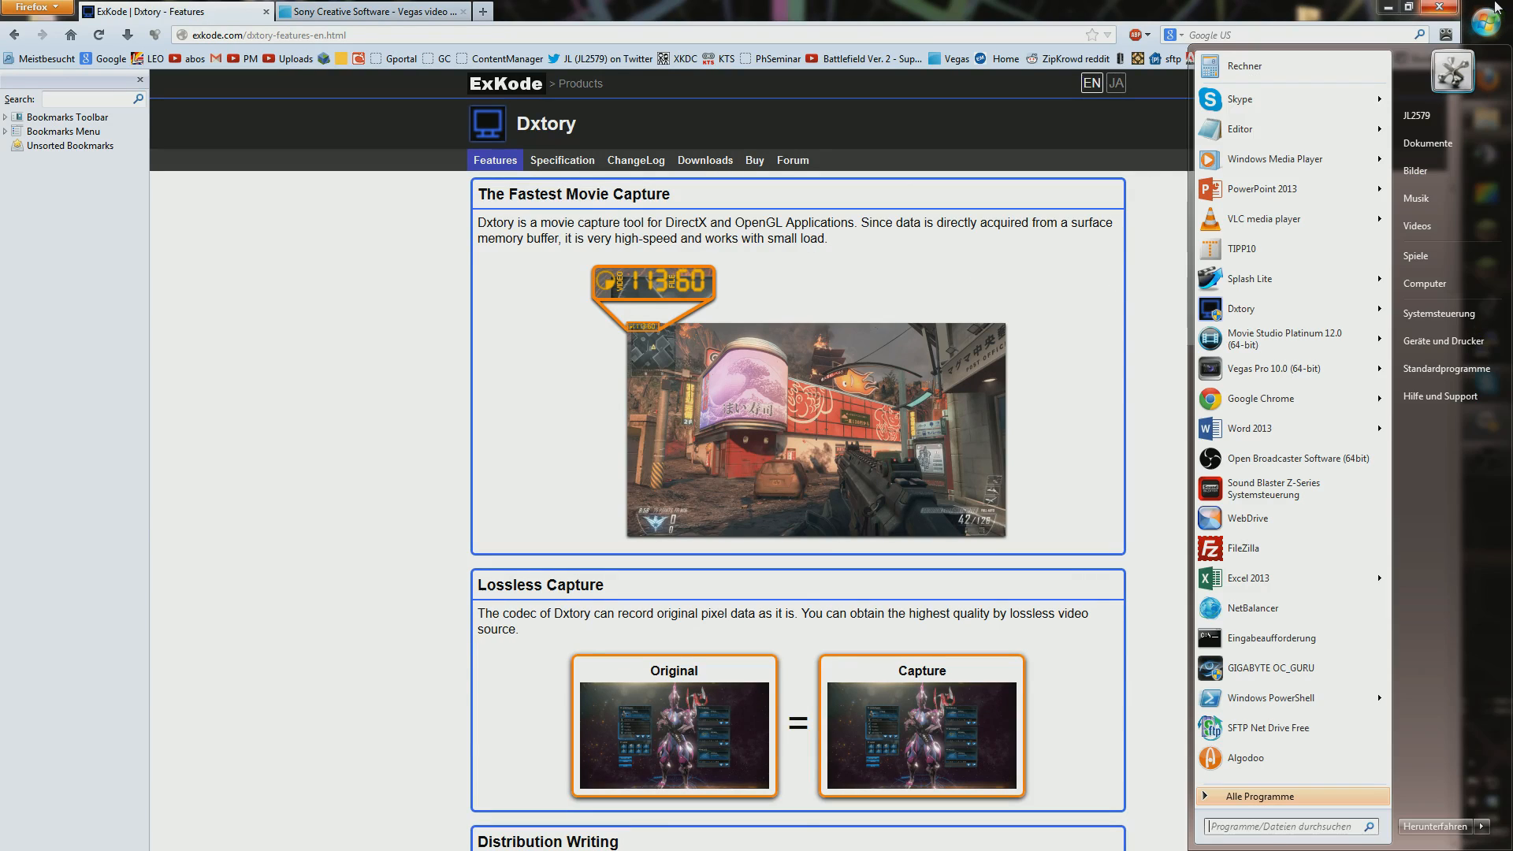
pyautogui.click(1261, 308)
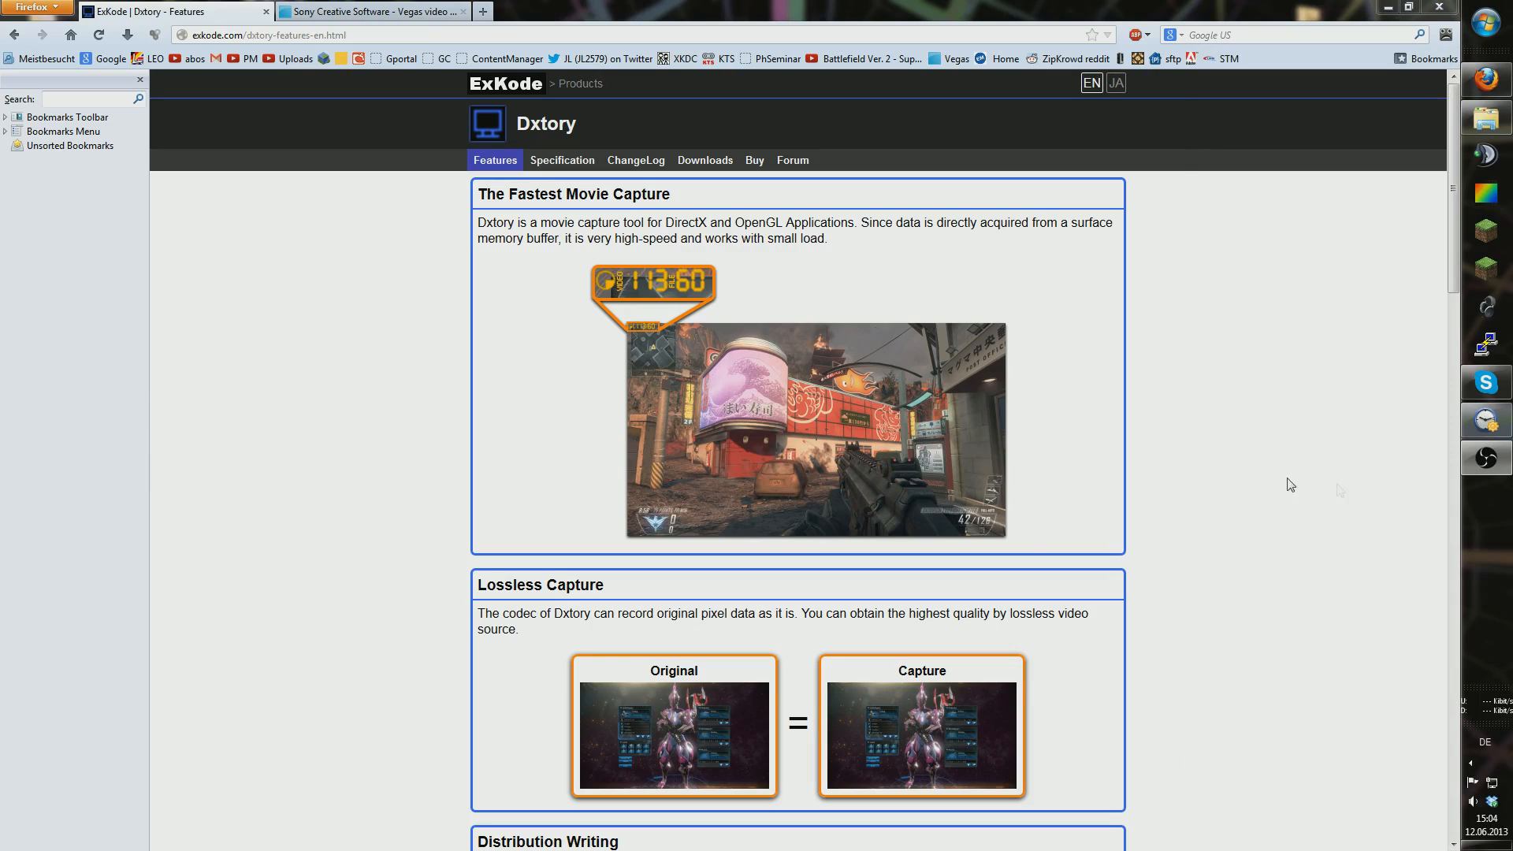
pyautogui.moveTo(781, 158); pyautogui.dragTo(744, 159)
# Step: Show Dxtory's target list, then start Magic Launcher and decline its update
pyautogui.click(409, 222)
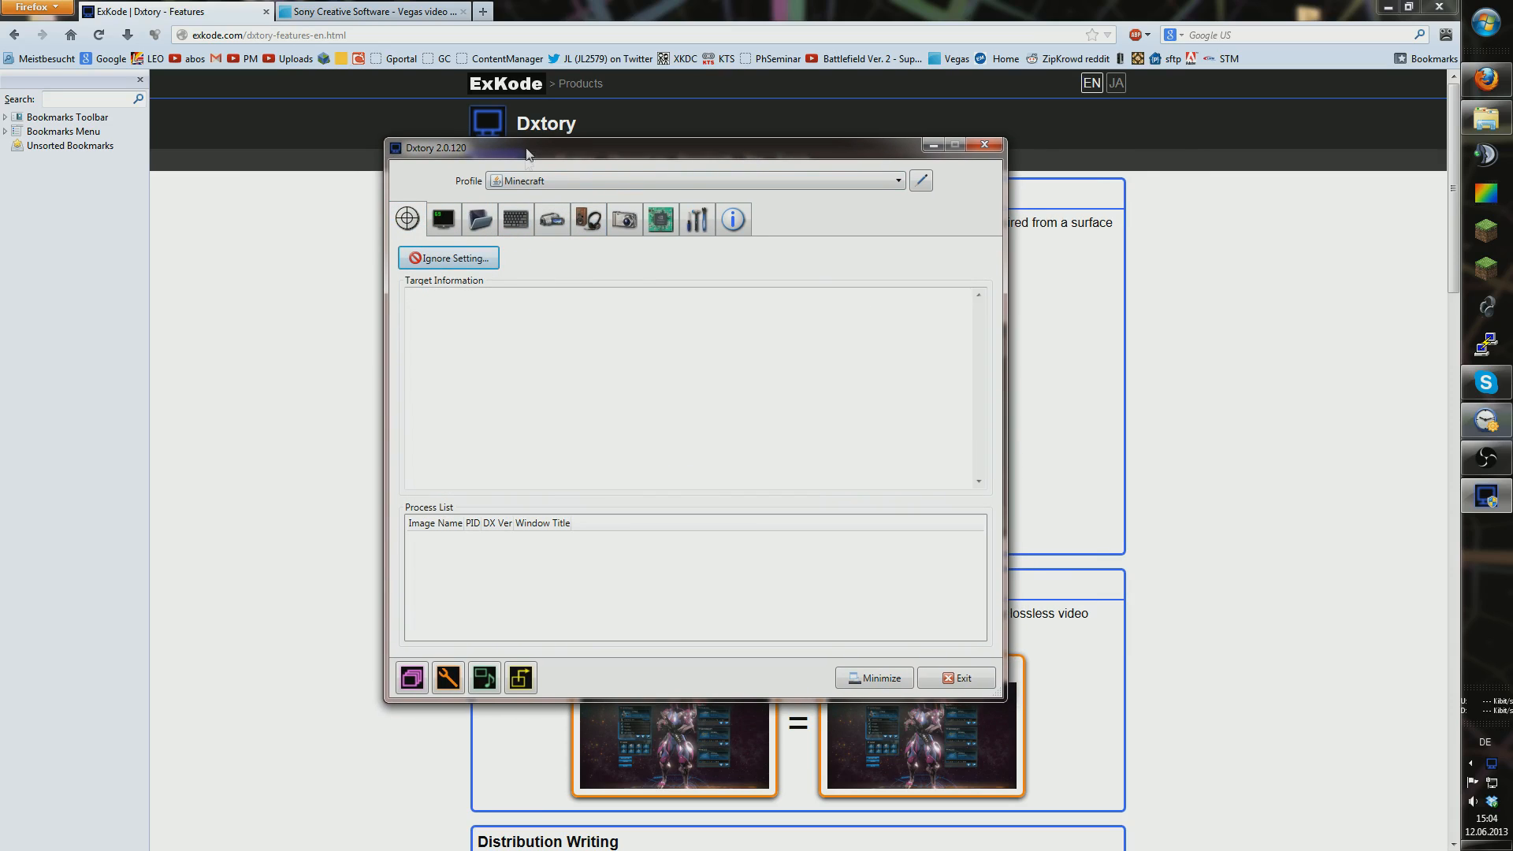
pyautogui.moveTo(551, 153); pyautogui.dragTo(509, 121)
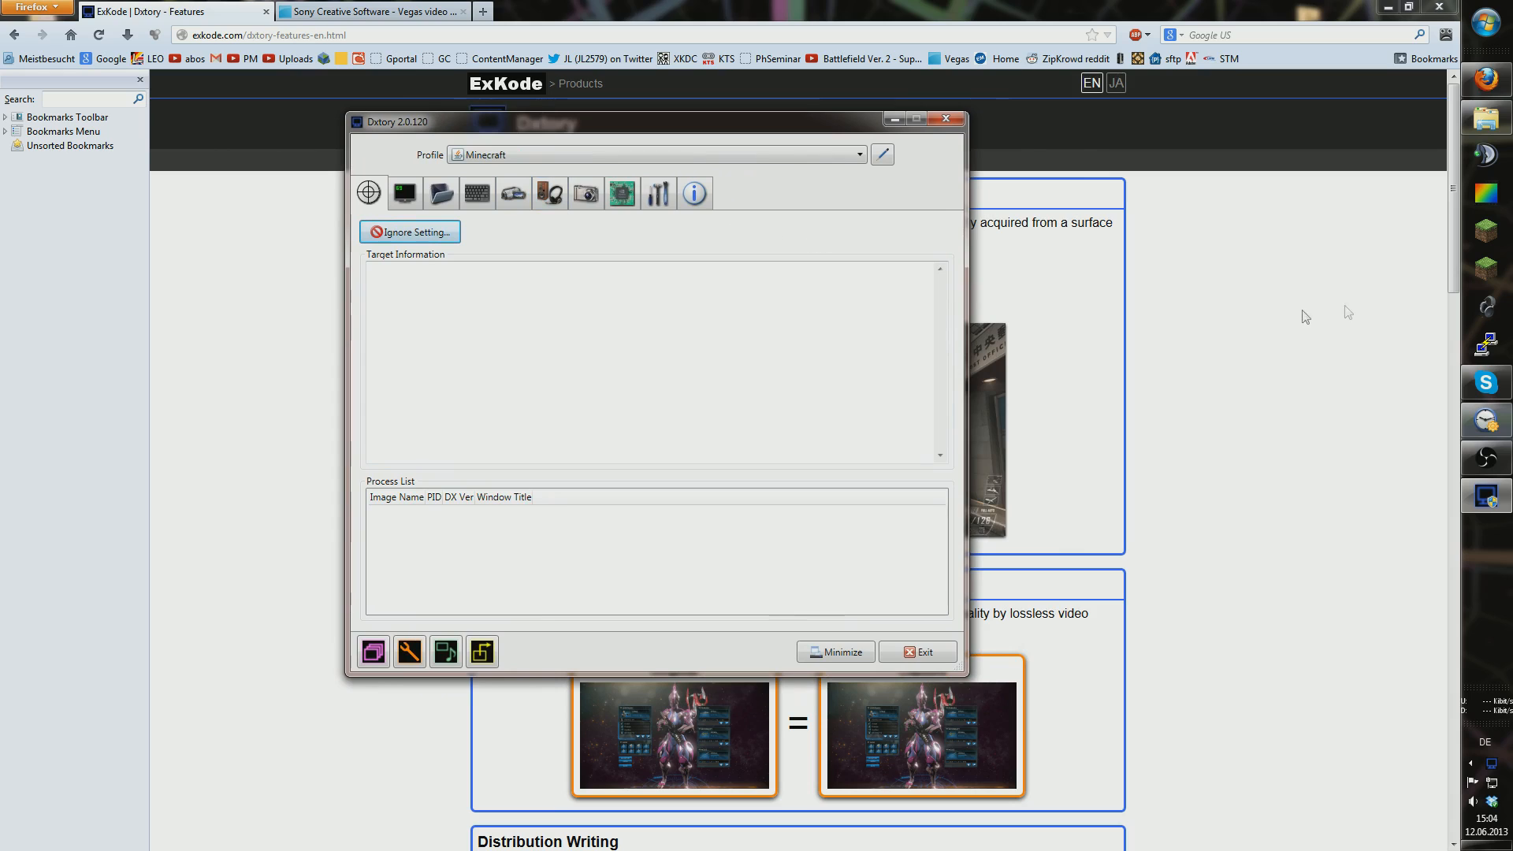
pyautogui.click(1485, 269)
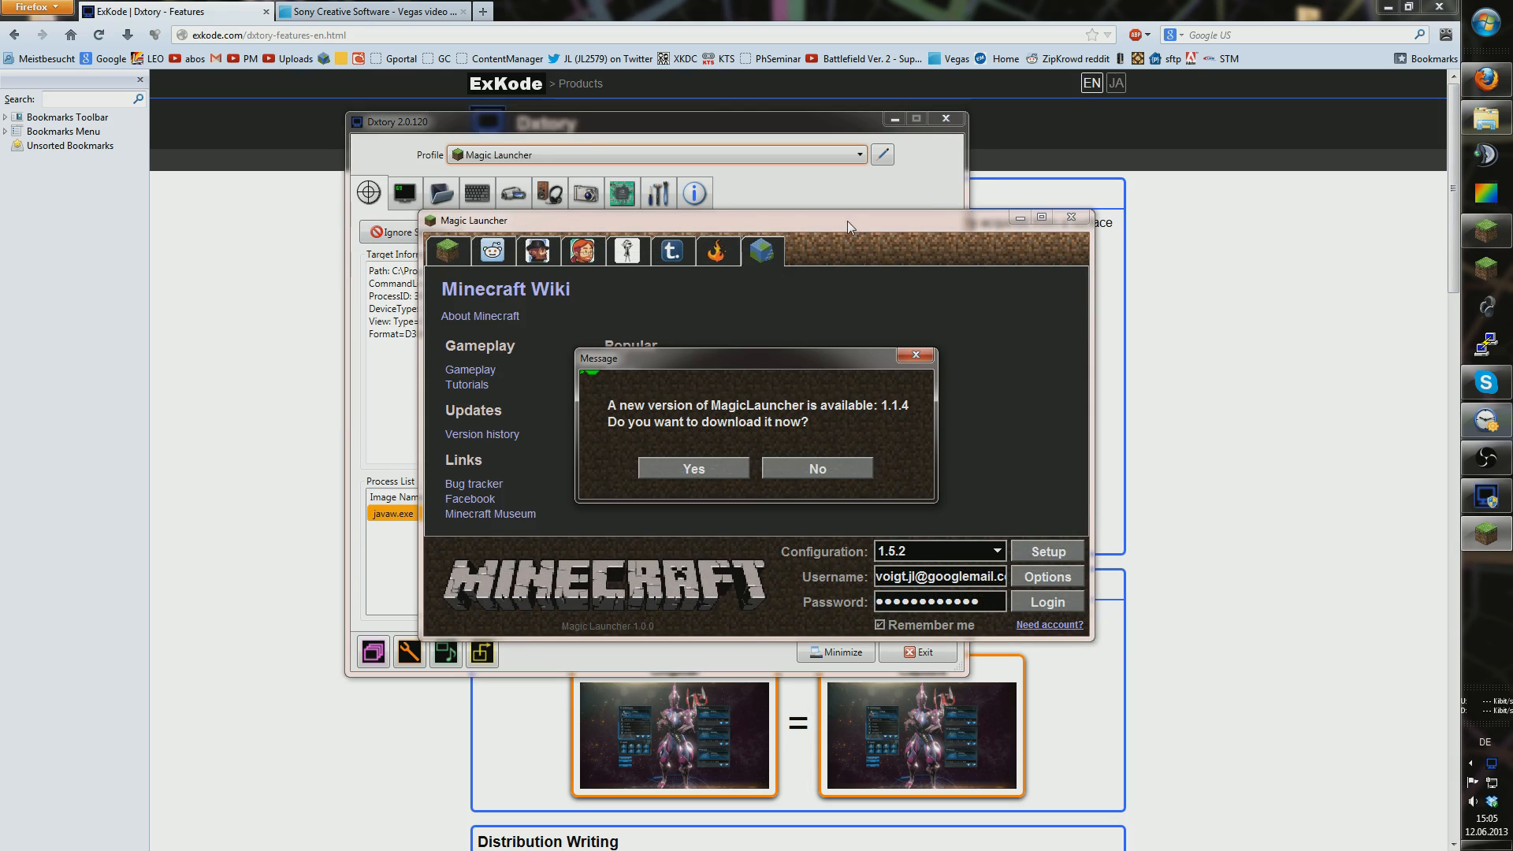
pyautogui.click(842, 474)
# Step: Close Magic Launcher and show overlay settings with Video FPS, Write File FPS and Record Status
pyautogui.moveTo(866, 220); pyautogui.dragTo(1251, 230)
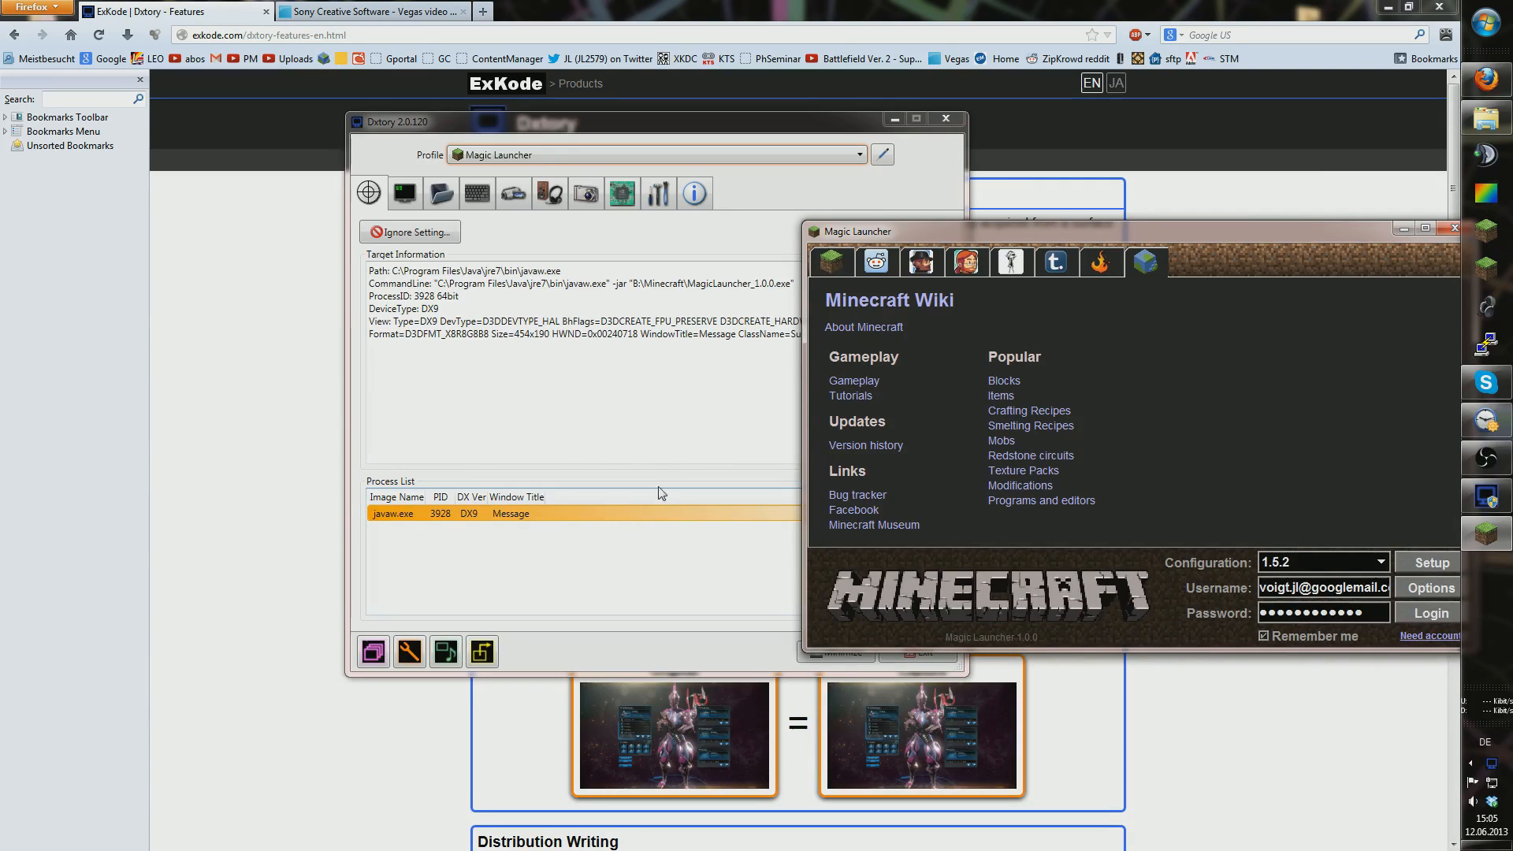
pyautogui.moveTo(1141, 230); pyautogui.dragTo(779, 220)
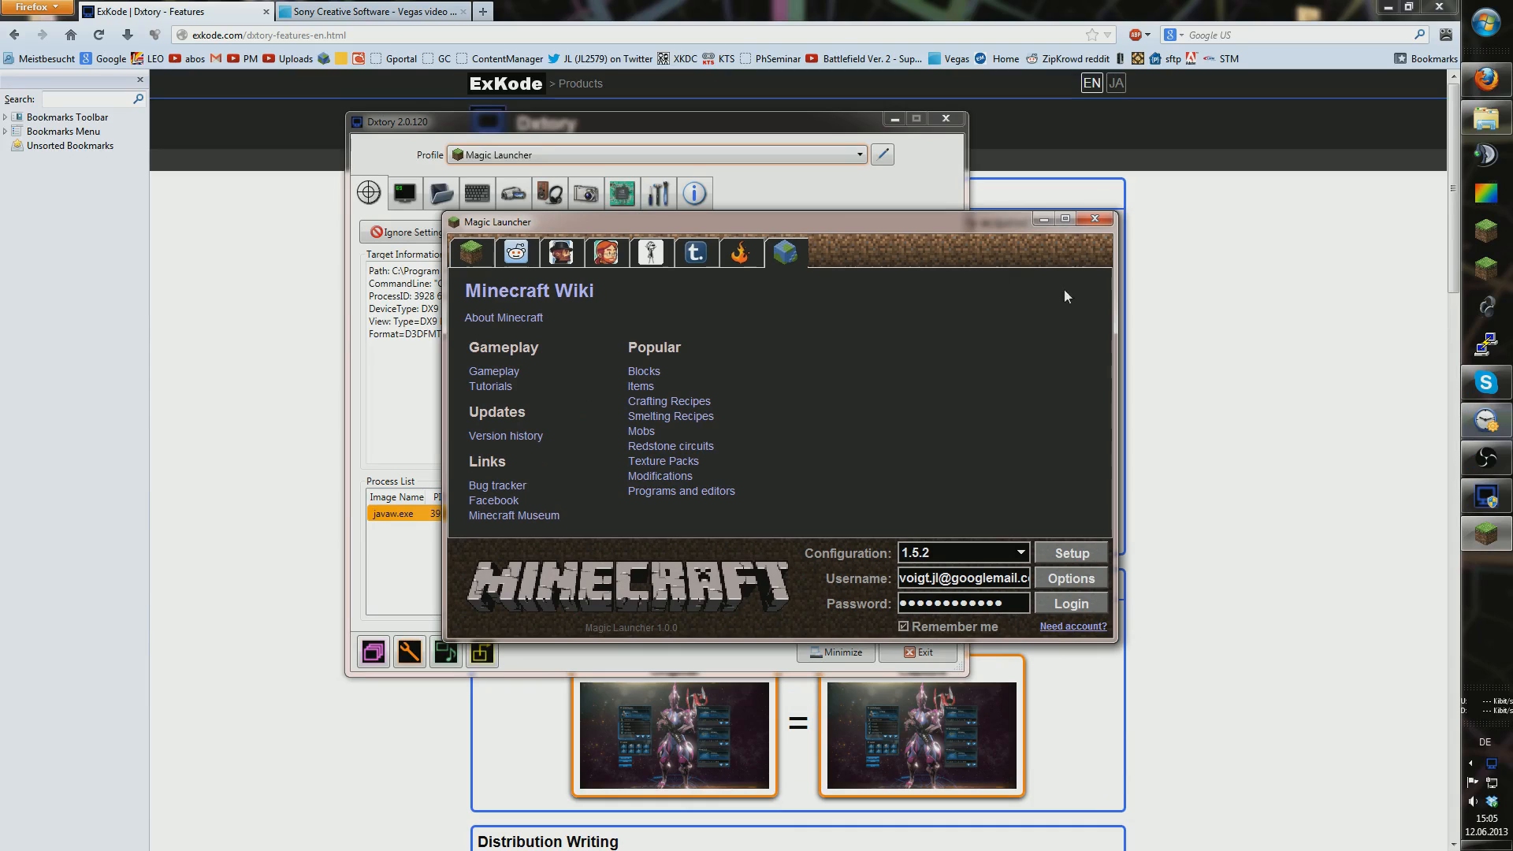
pyautogui.click(1093, 220)
pyautogui.click(414, 197)
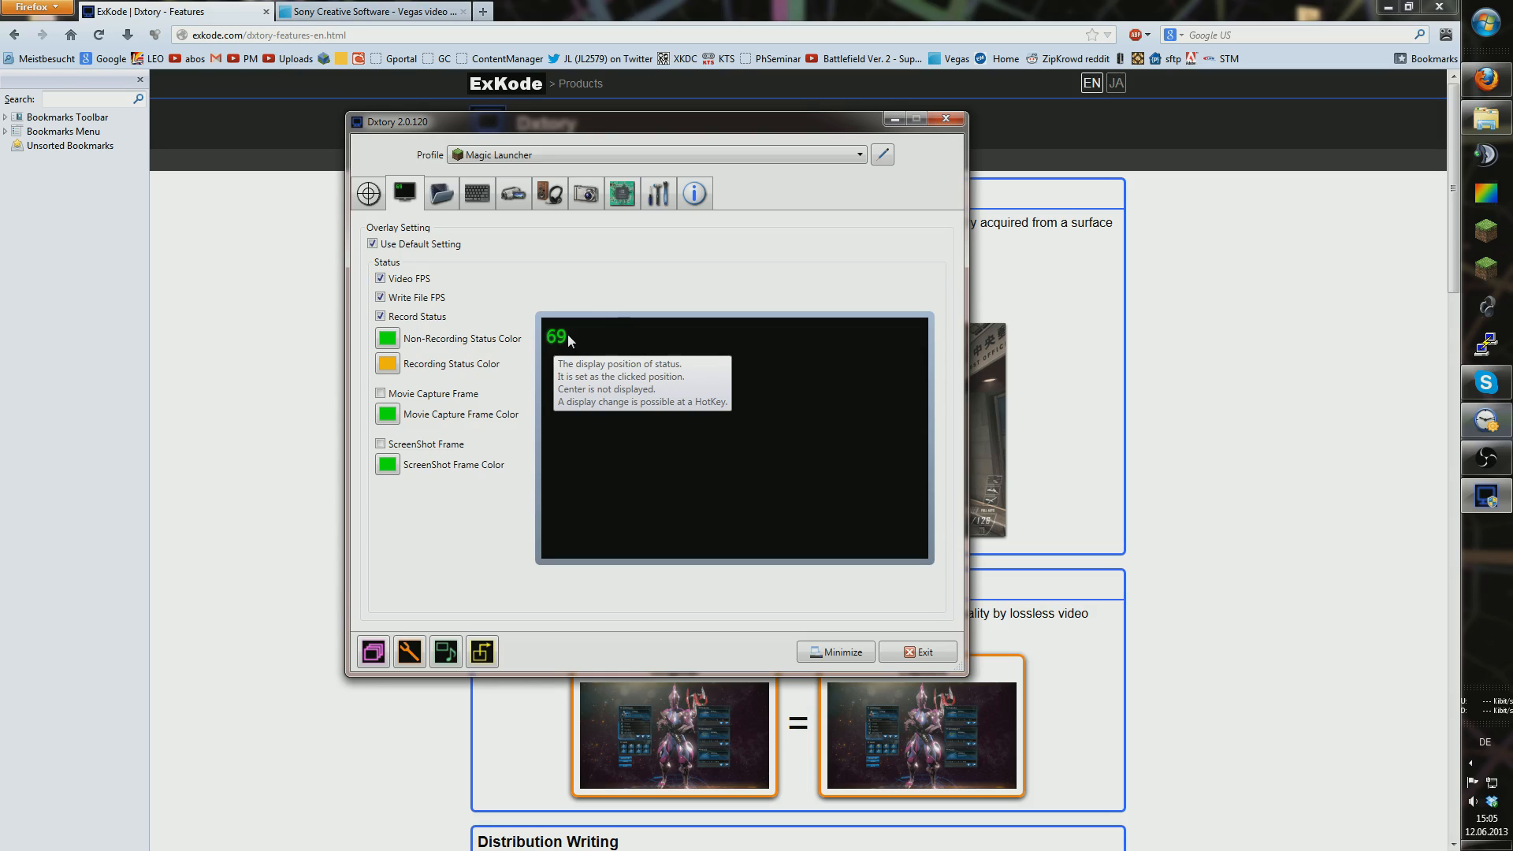
# Step: Show the Folder page: two movie folders and B:\Bilder\dxtoryscreenshots for screenshots
pyautogui.click(444, 190)
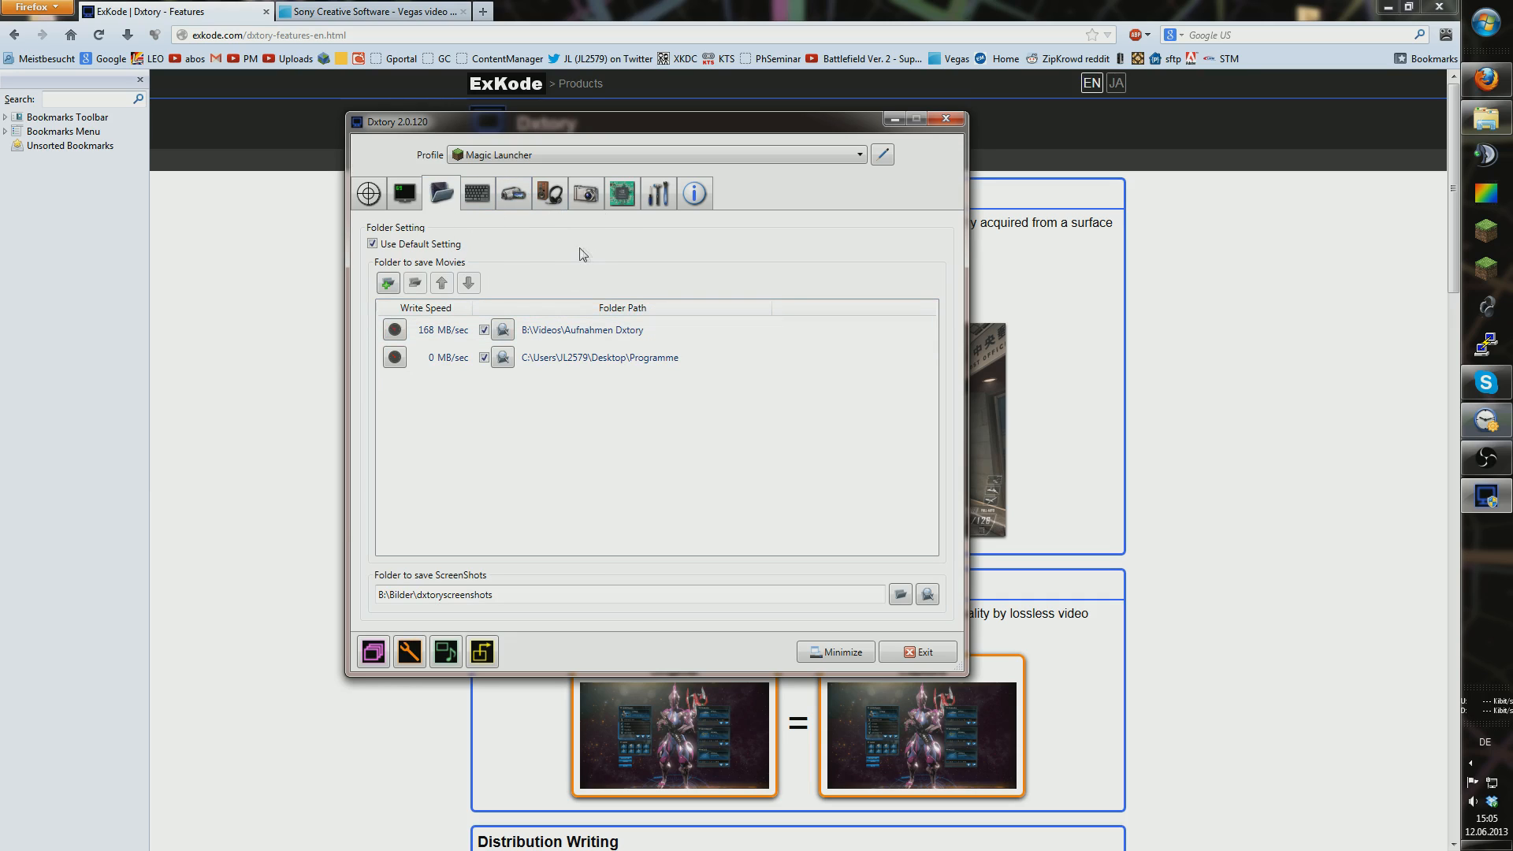
pyautogui.moveTo(660, 136); pyautogui.dragTo(780, 154)
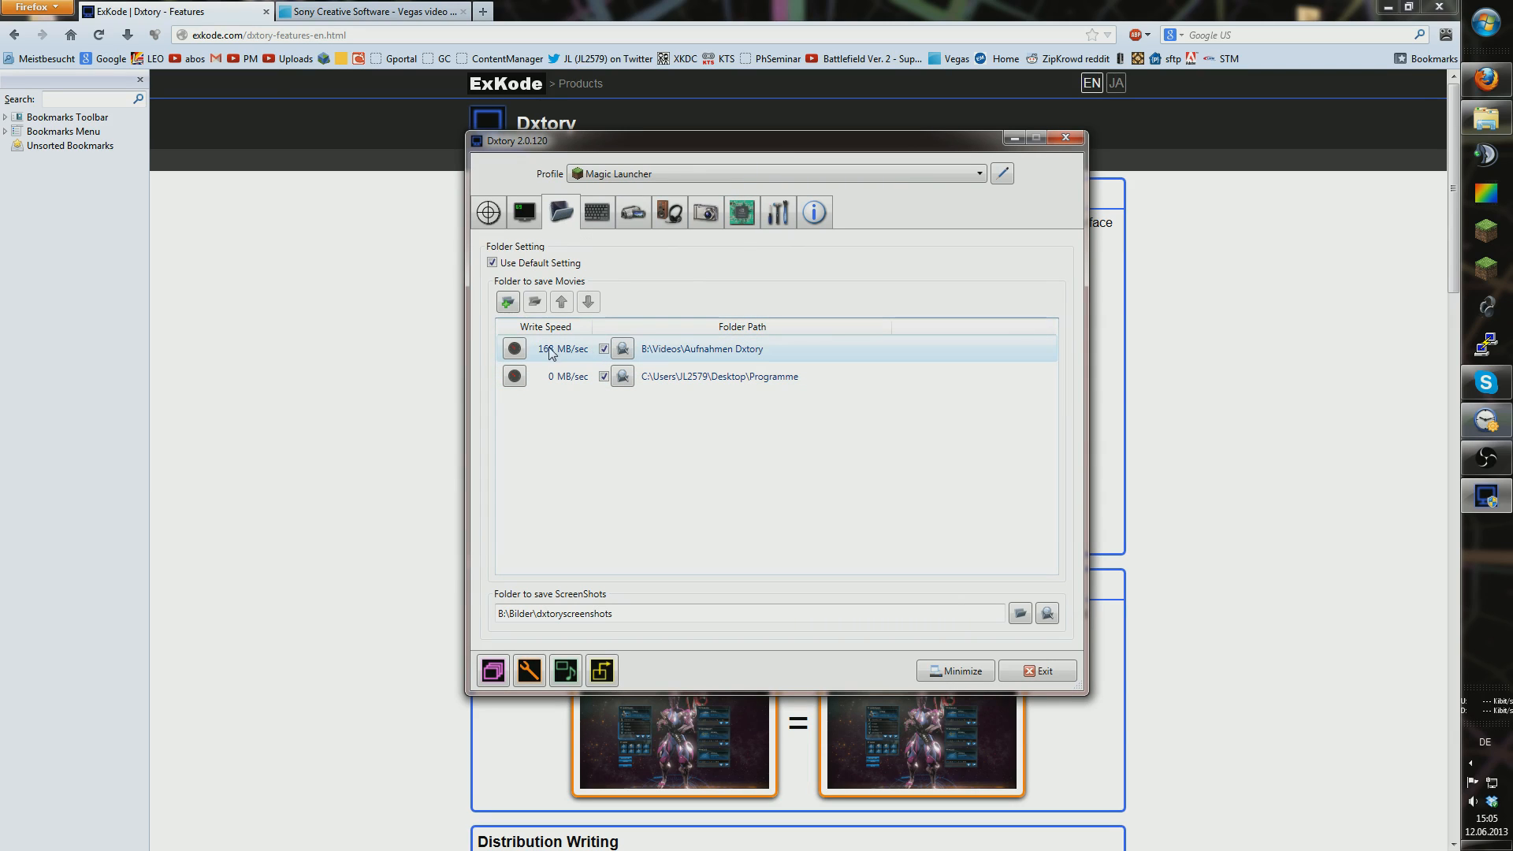
pyautogui.click(516, 349)
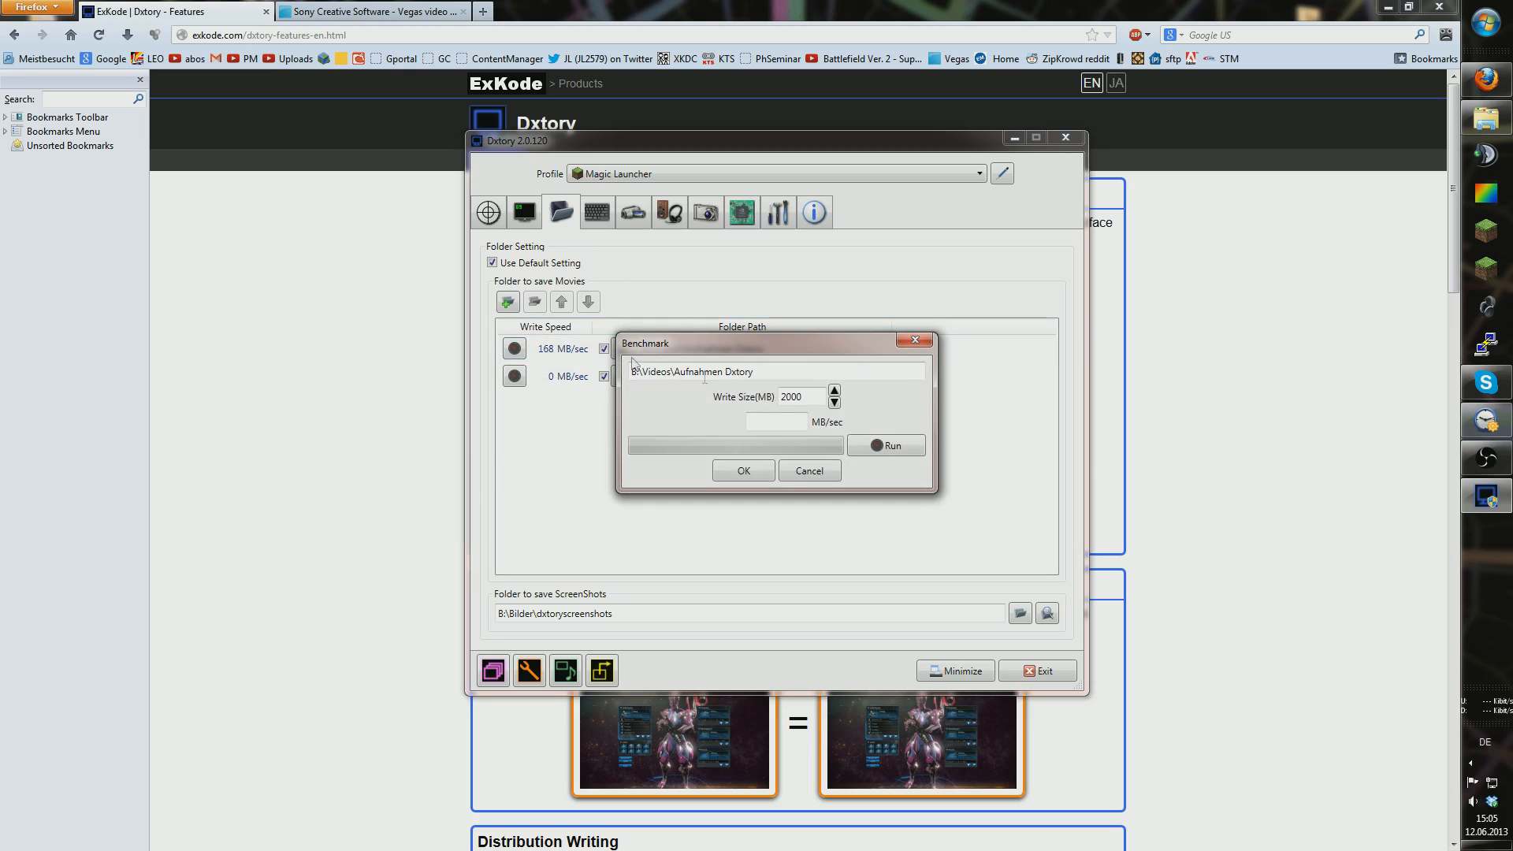
pyautogui.click(799, 470)
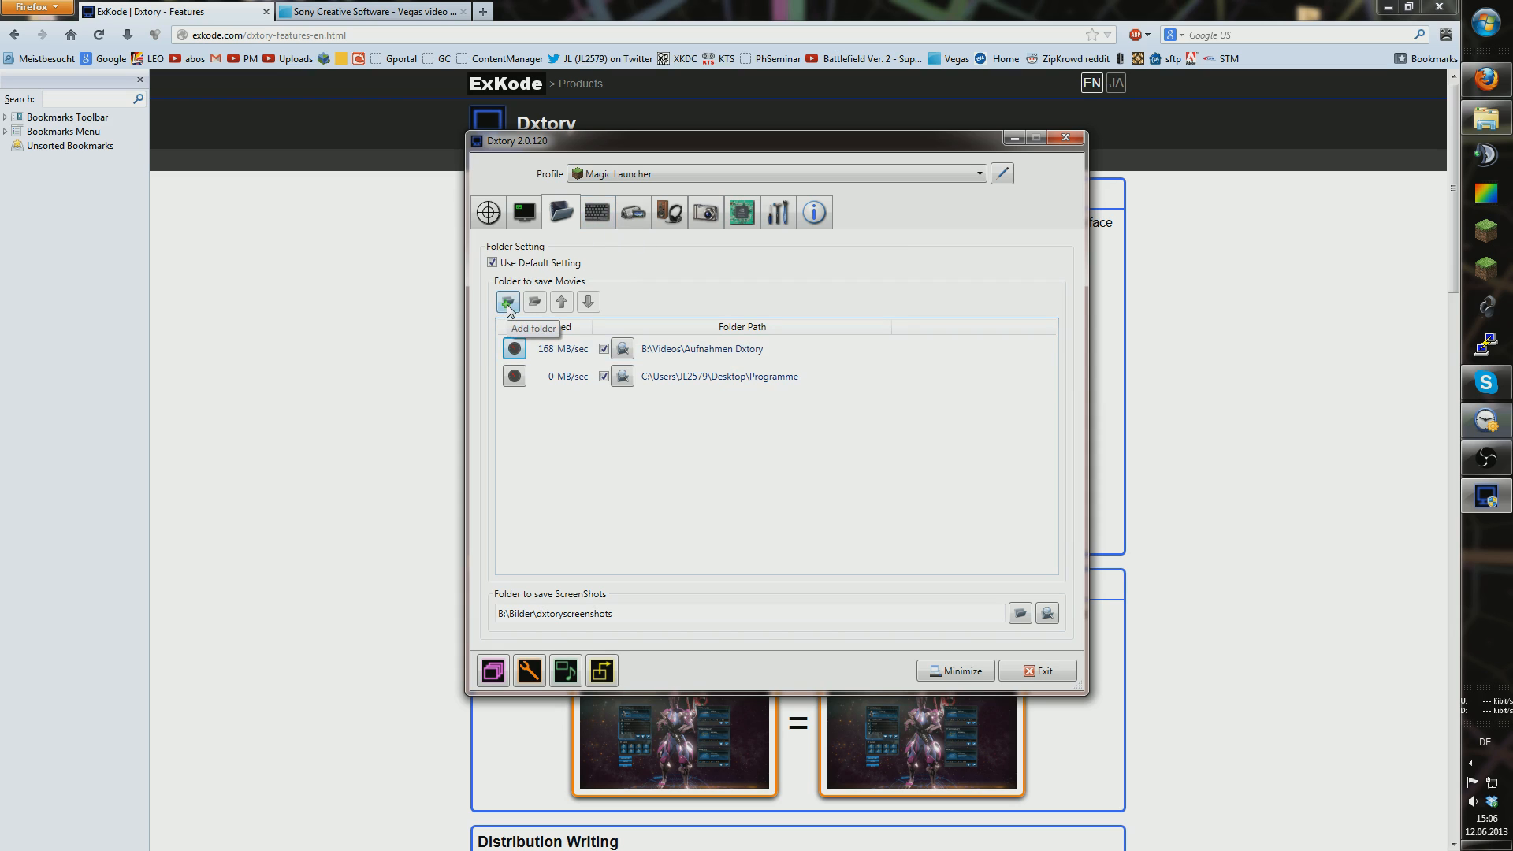
# Step: Review the capture hotkeys, then show Movie settings: Dxtory Video Codec, 30 fps, AVI output
pyautogui.click(599, 213)
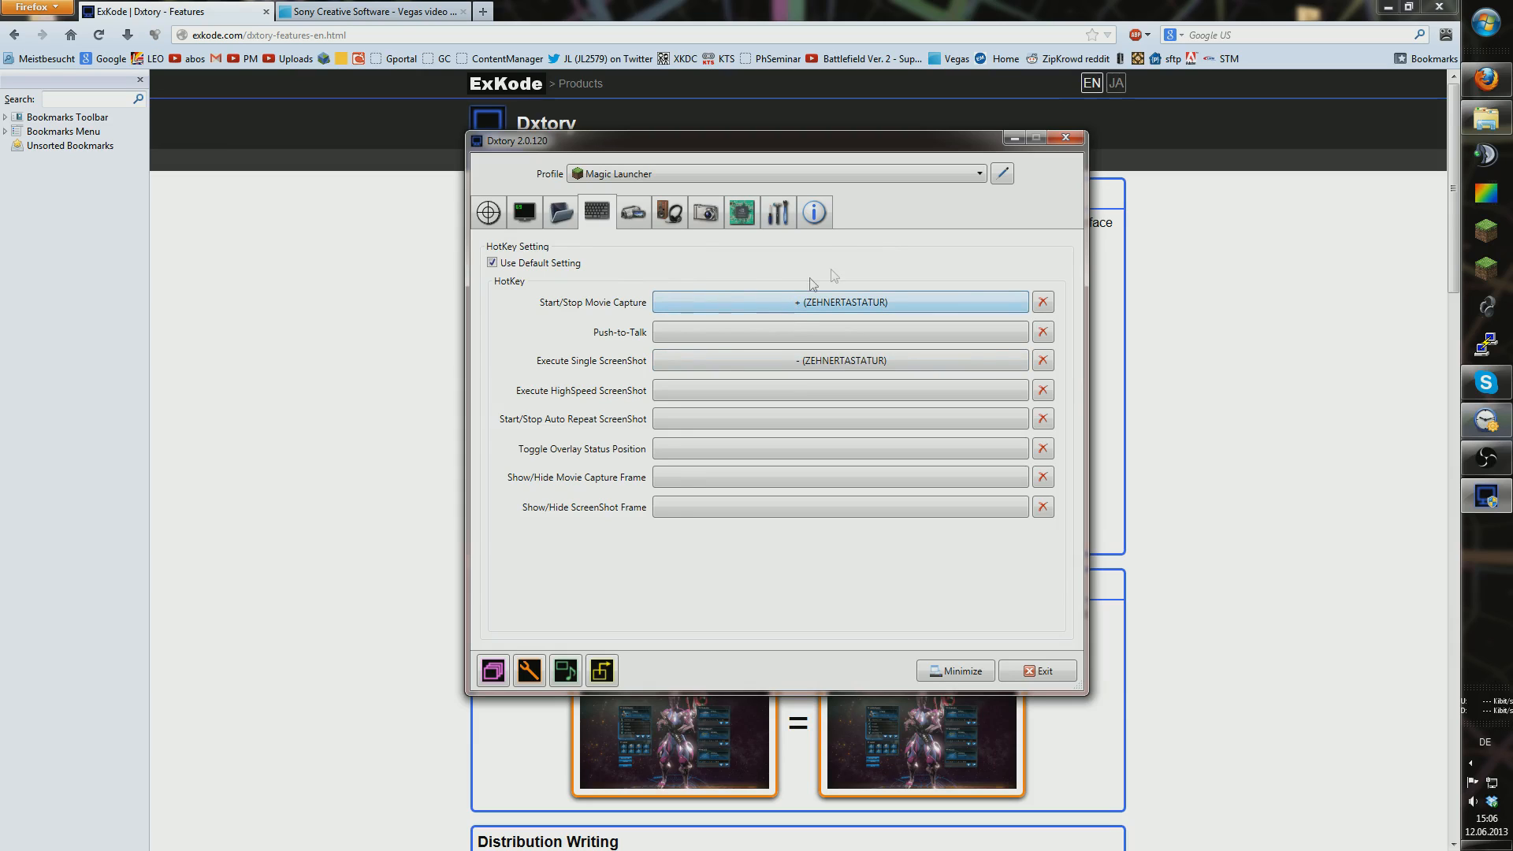
pyautogui.click(637, 218)
pyautogui.click(605, 218)
pyautogui.click(633, 217)
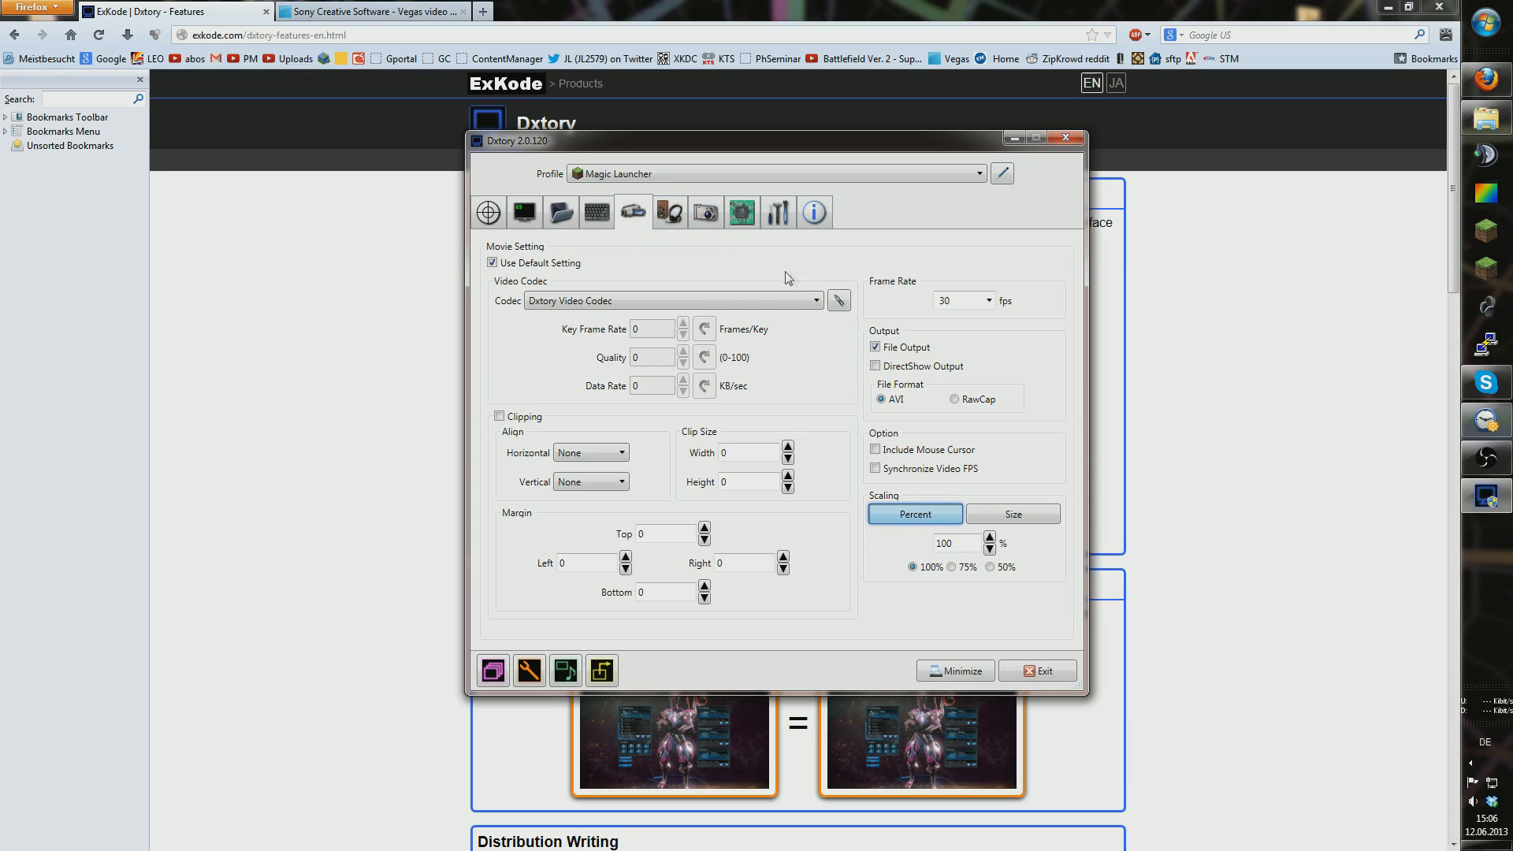
# Step: Try Lagarith Lossless, then set the codec to x264vfw - H.264/MPEG-4 AVC
pyautogui.click(808, 302)
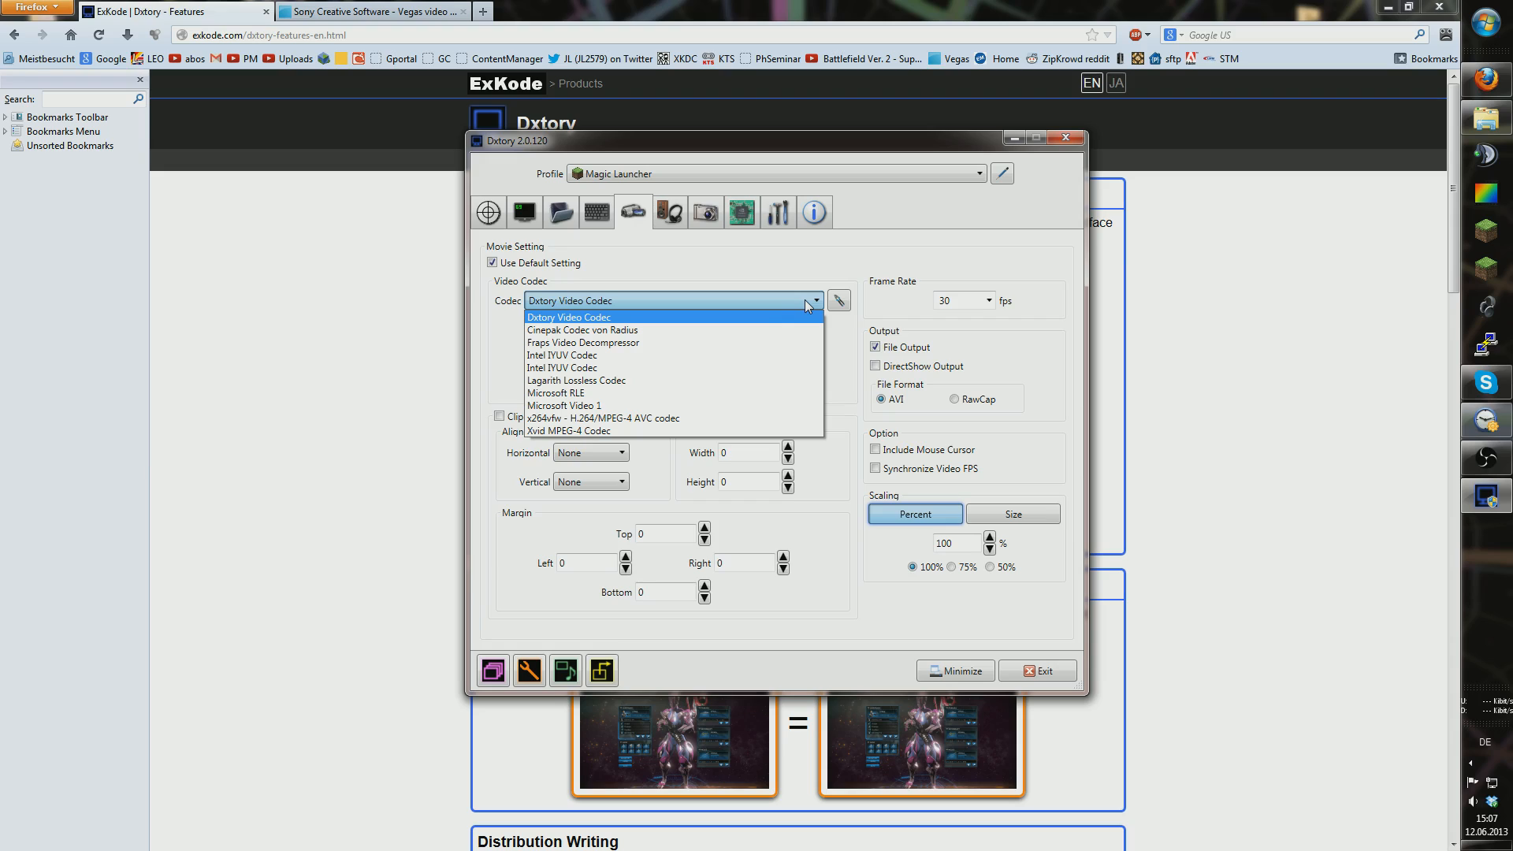
pyautogui.click(611, 383)
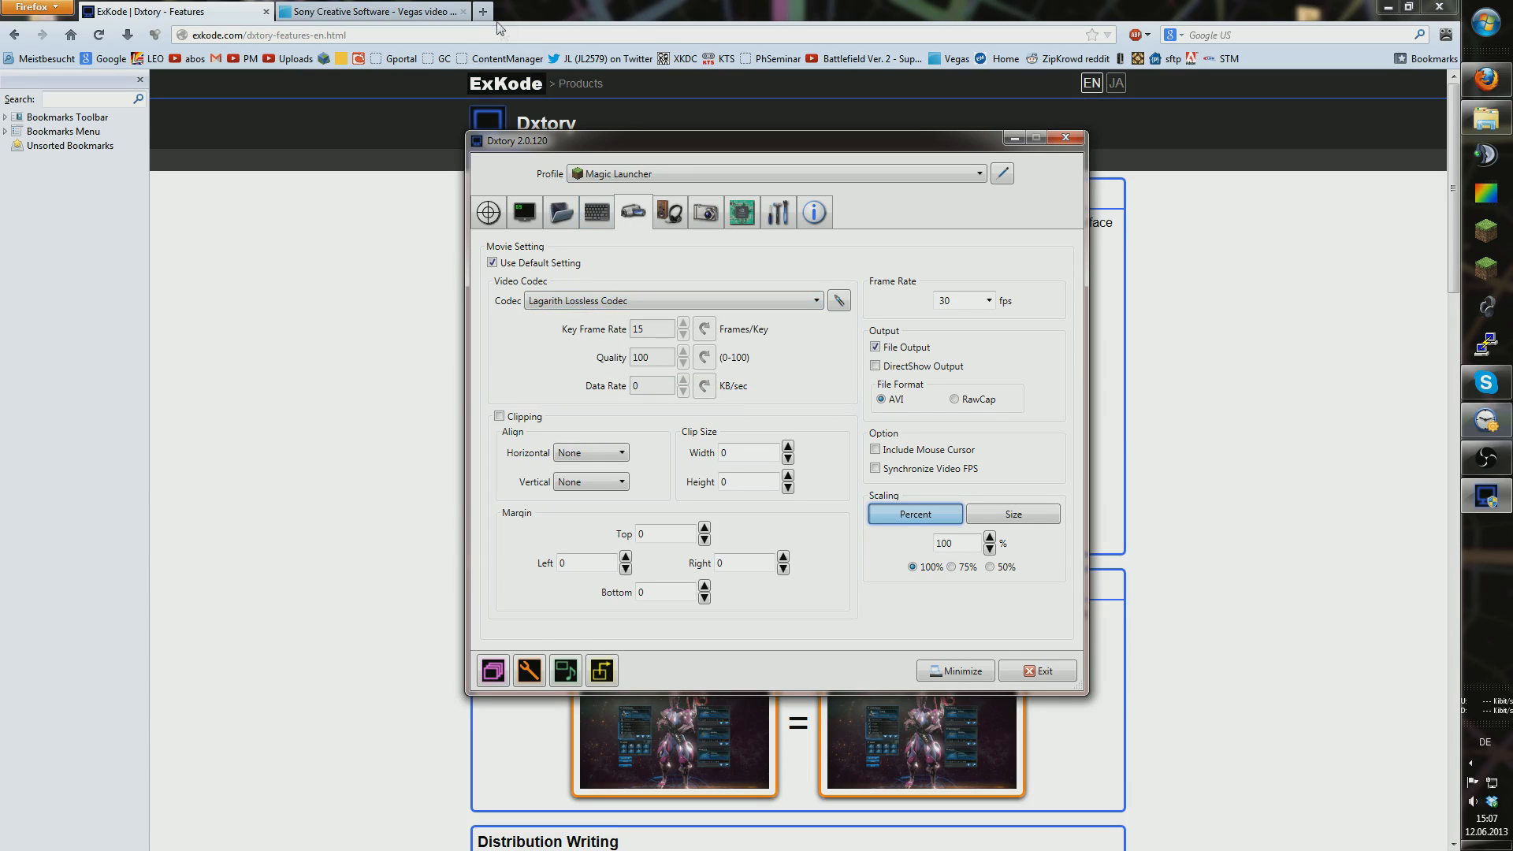
pyautogui.click(683, 304)
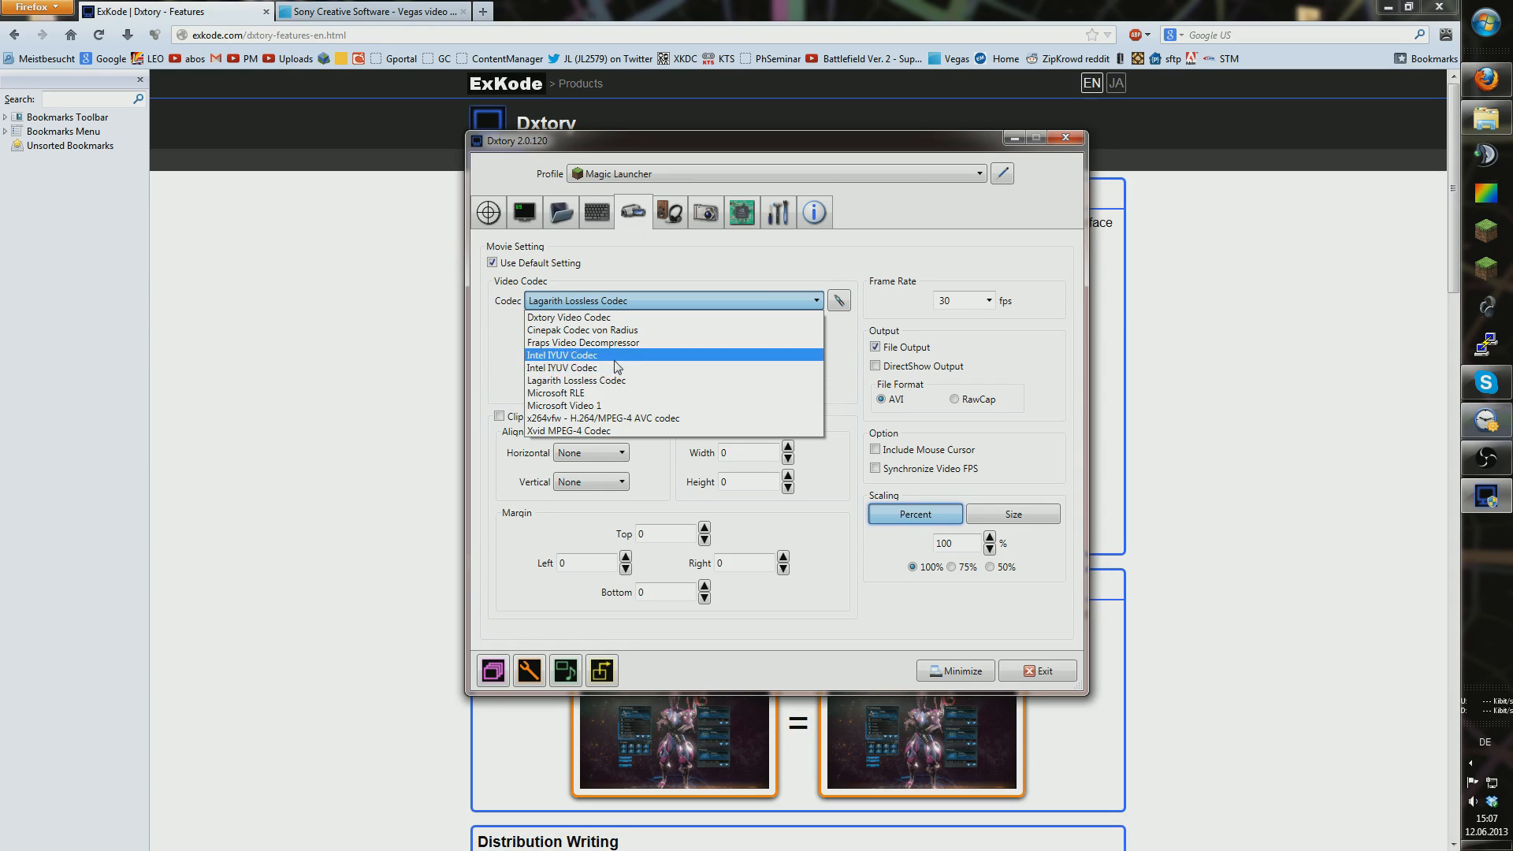
pyautogui.click(621, 420)
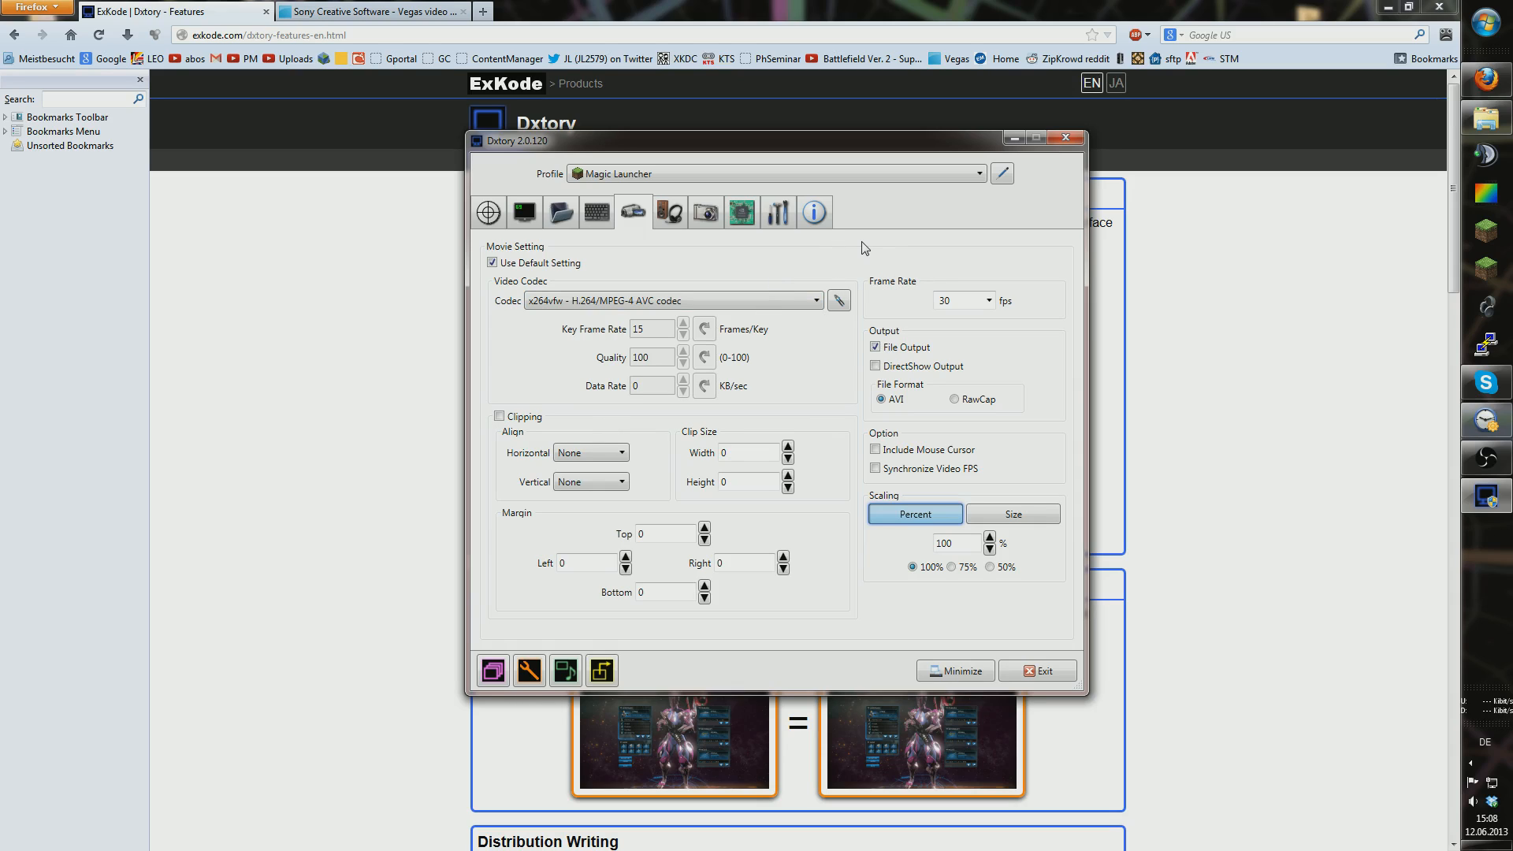
pyautogui.click(839, 299)
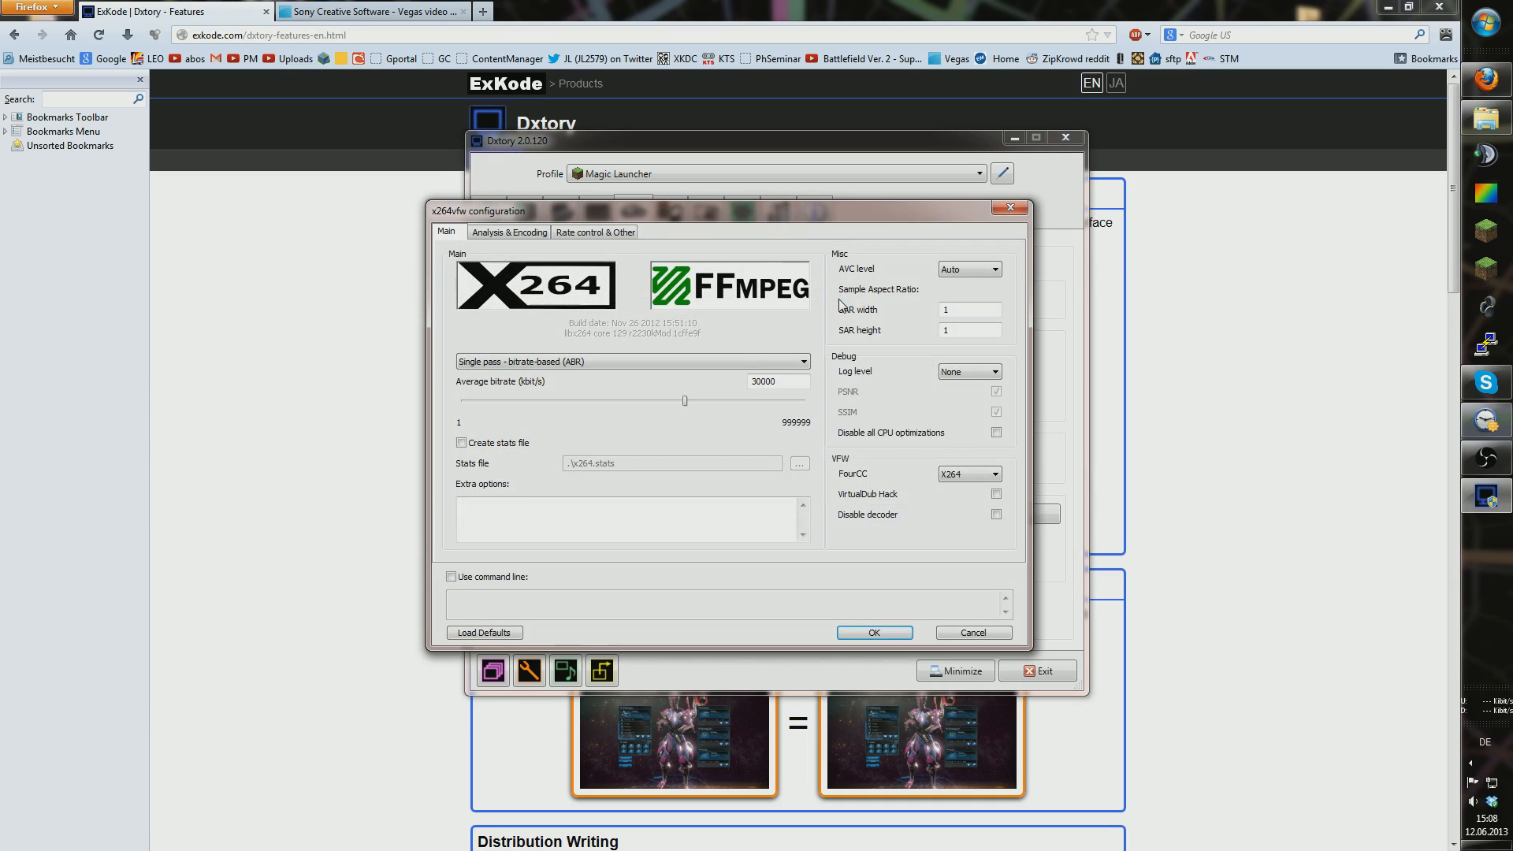
pyautogui.moveTo(835, 275); pyautogui.dragTo(842, 385)
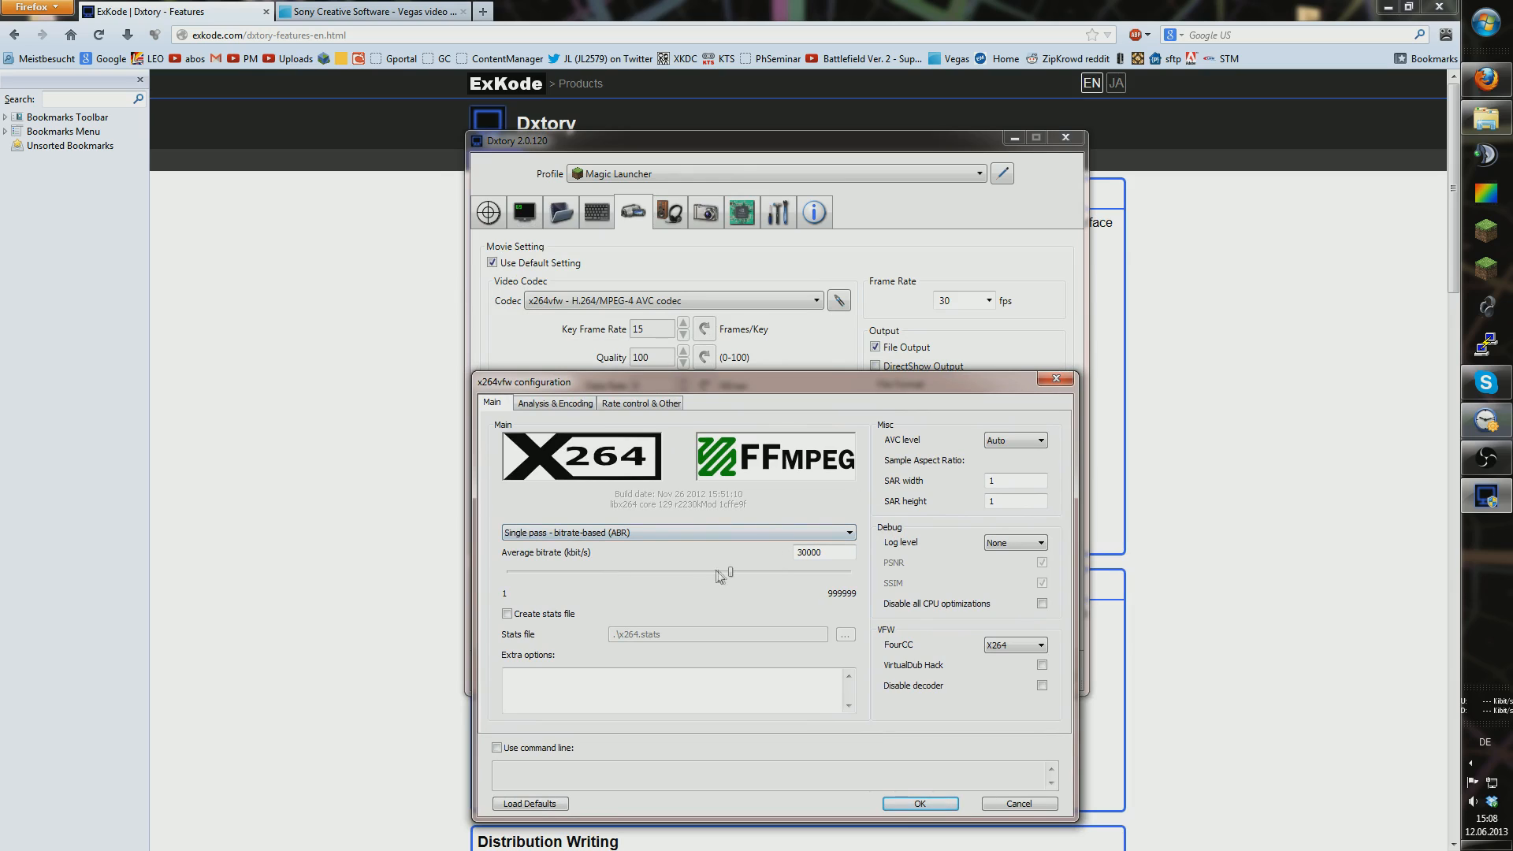
pyautogui.click(583, 404)
pyautogui.click(608, 403)
pyautogui.click(581, 403)
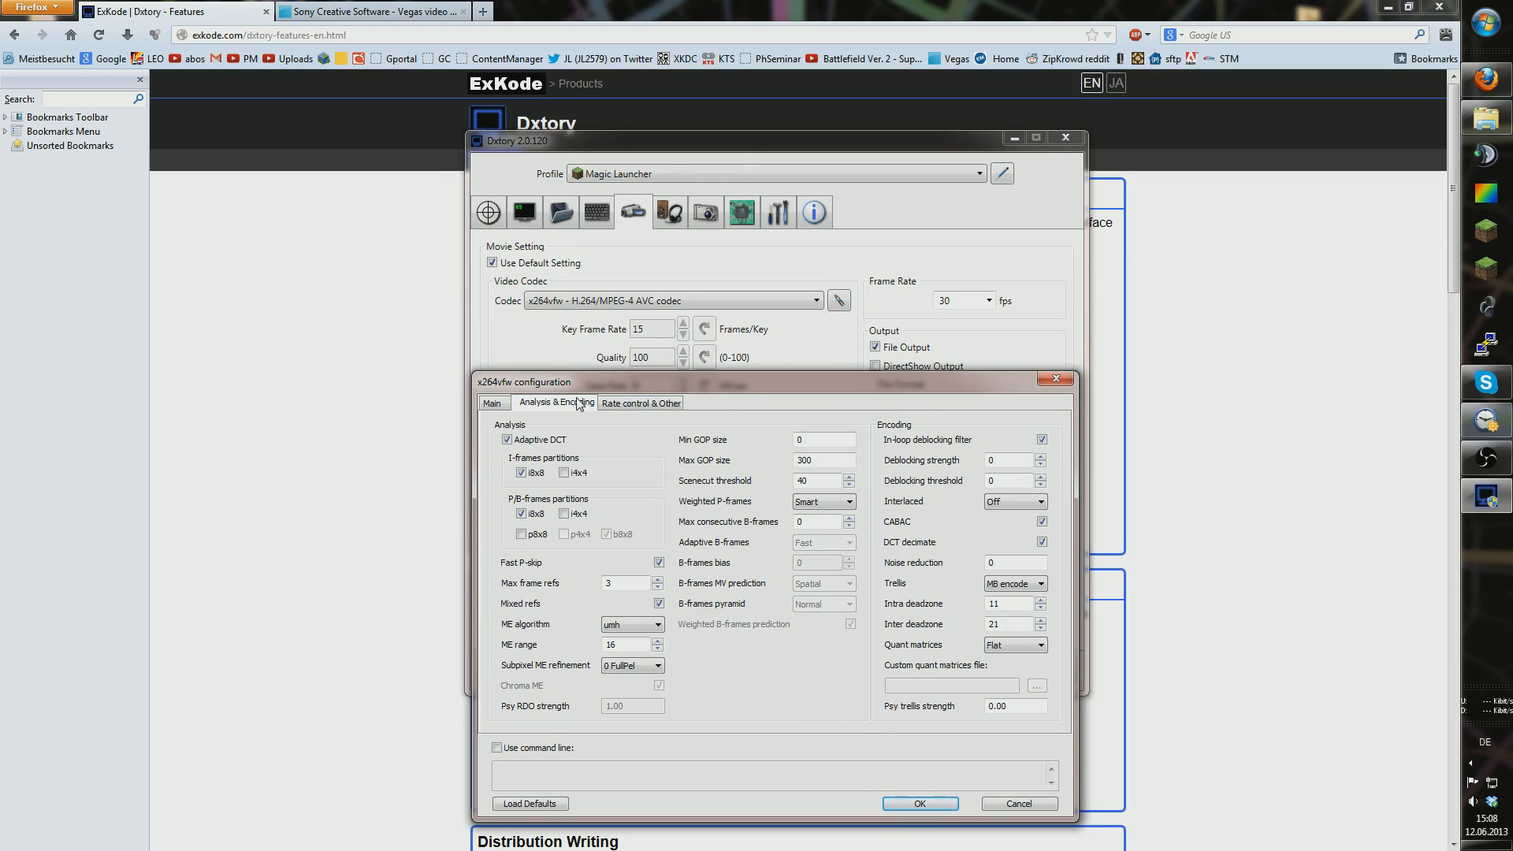
pyautogui.click(503, 404)
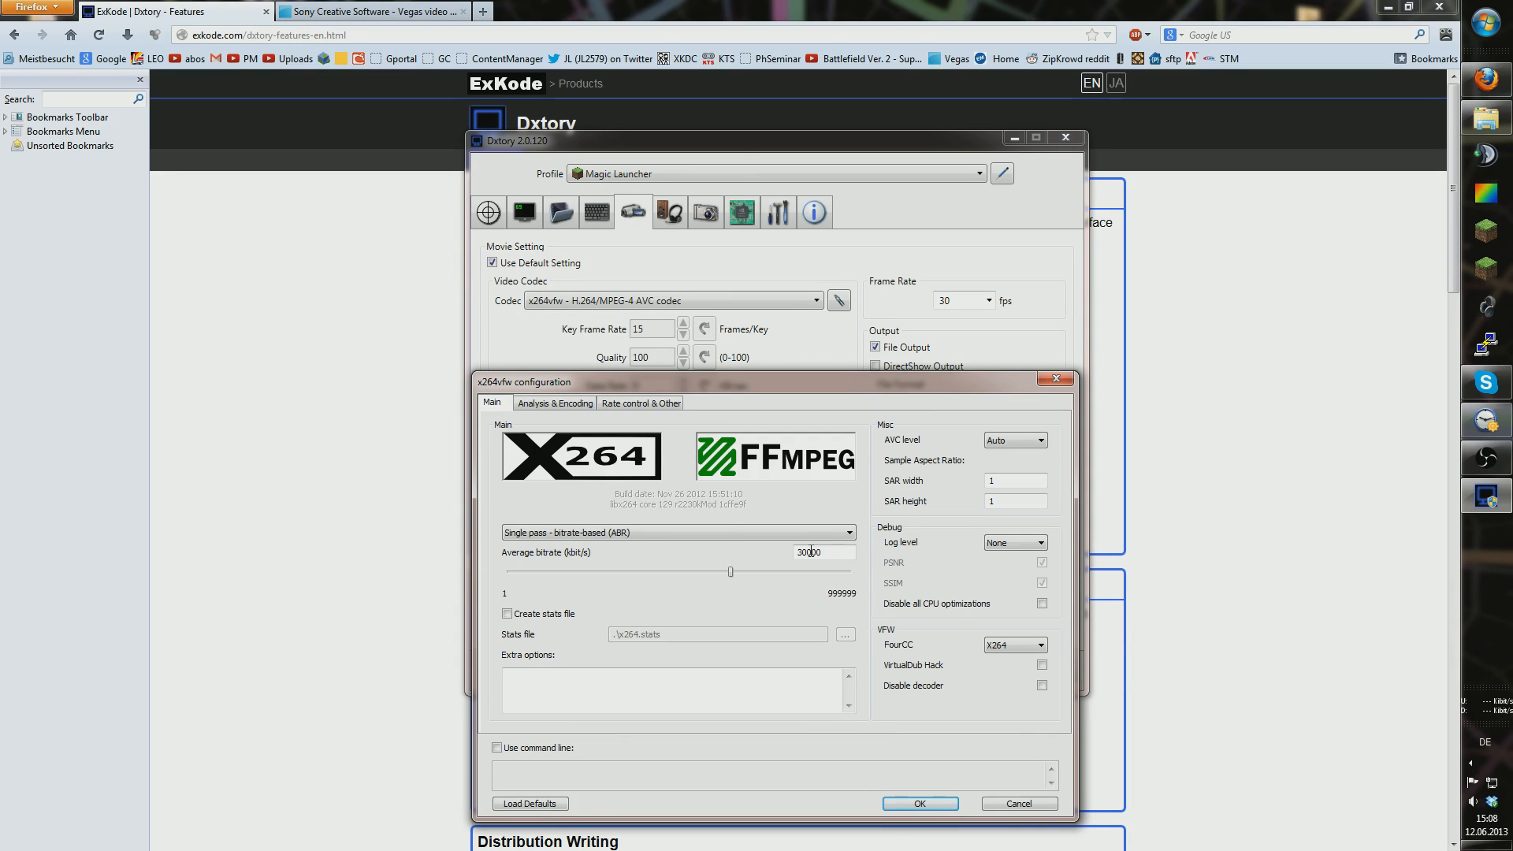
pyautogui.click(1019, 803)
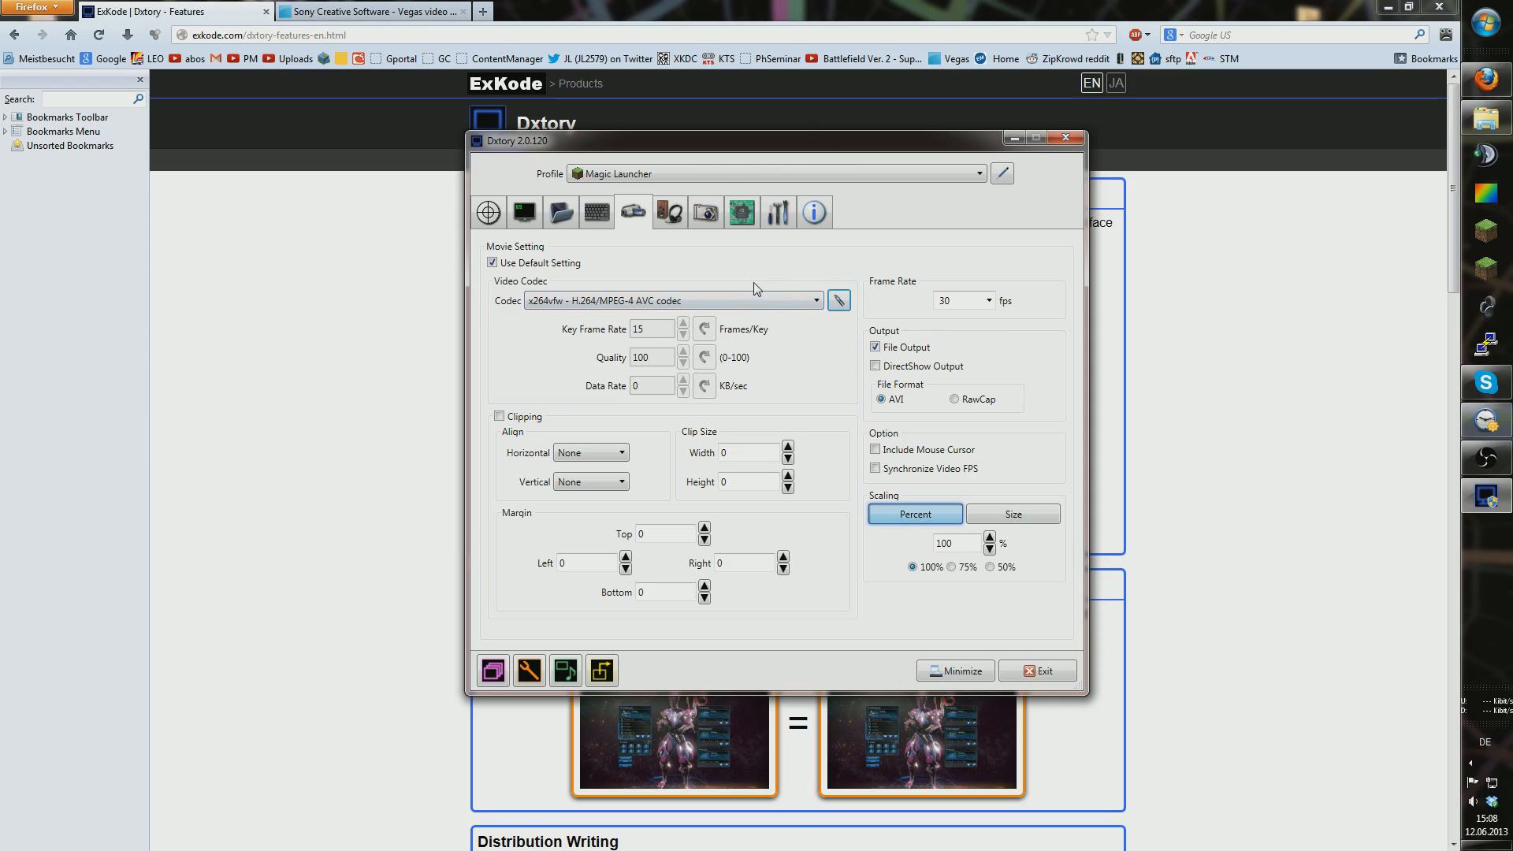
# Step: Keep the x264vfw codec and set the capture frame rate to 10 fps
pyautogui.click(798, 306)
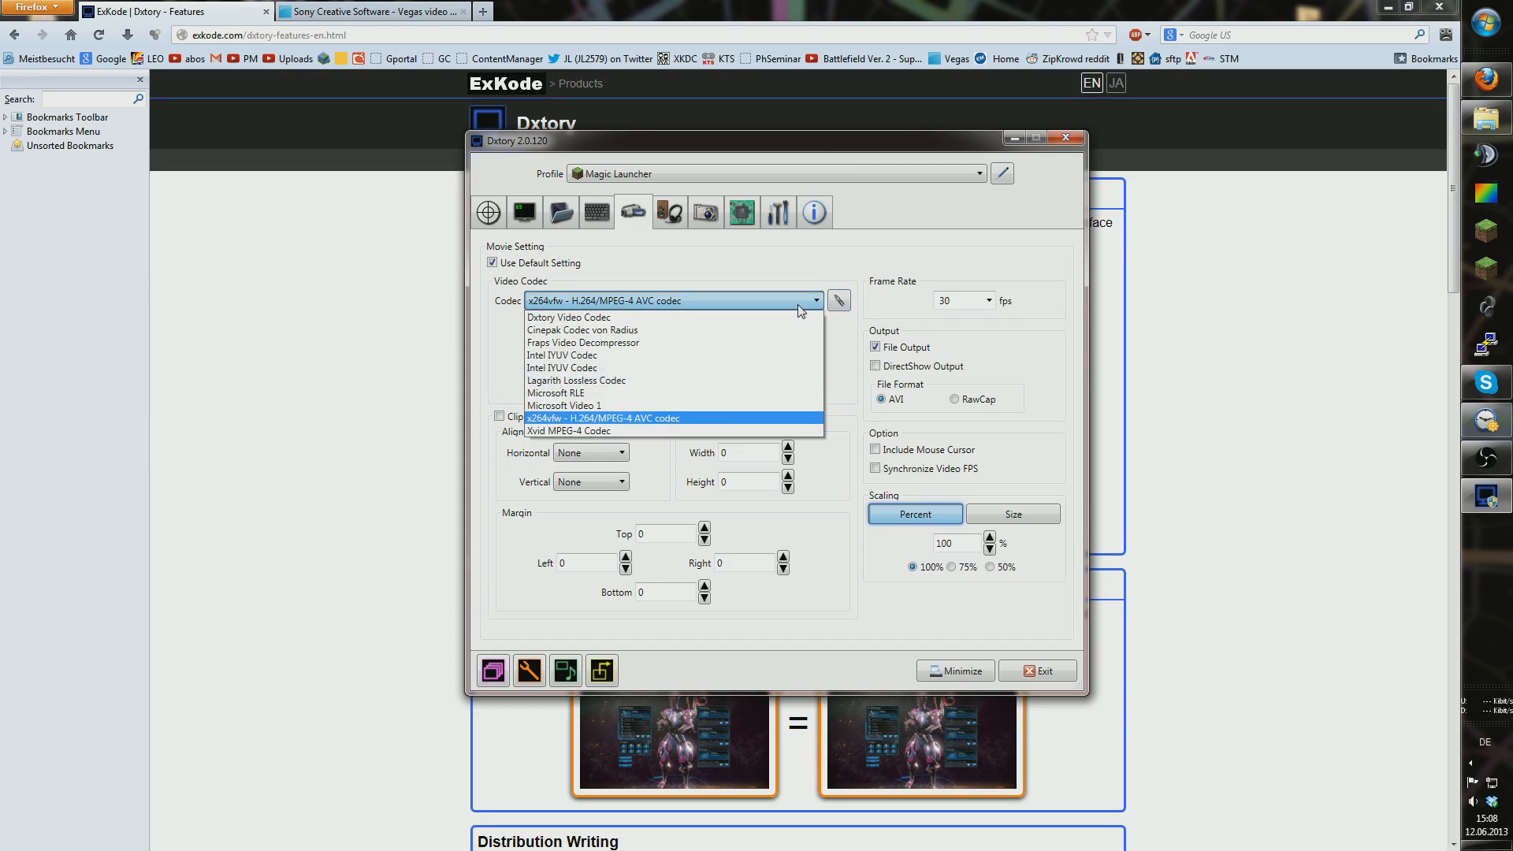
pyautogui.click(682, 426)
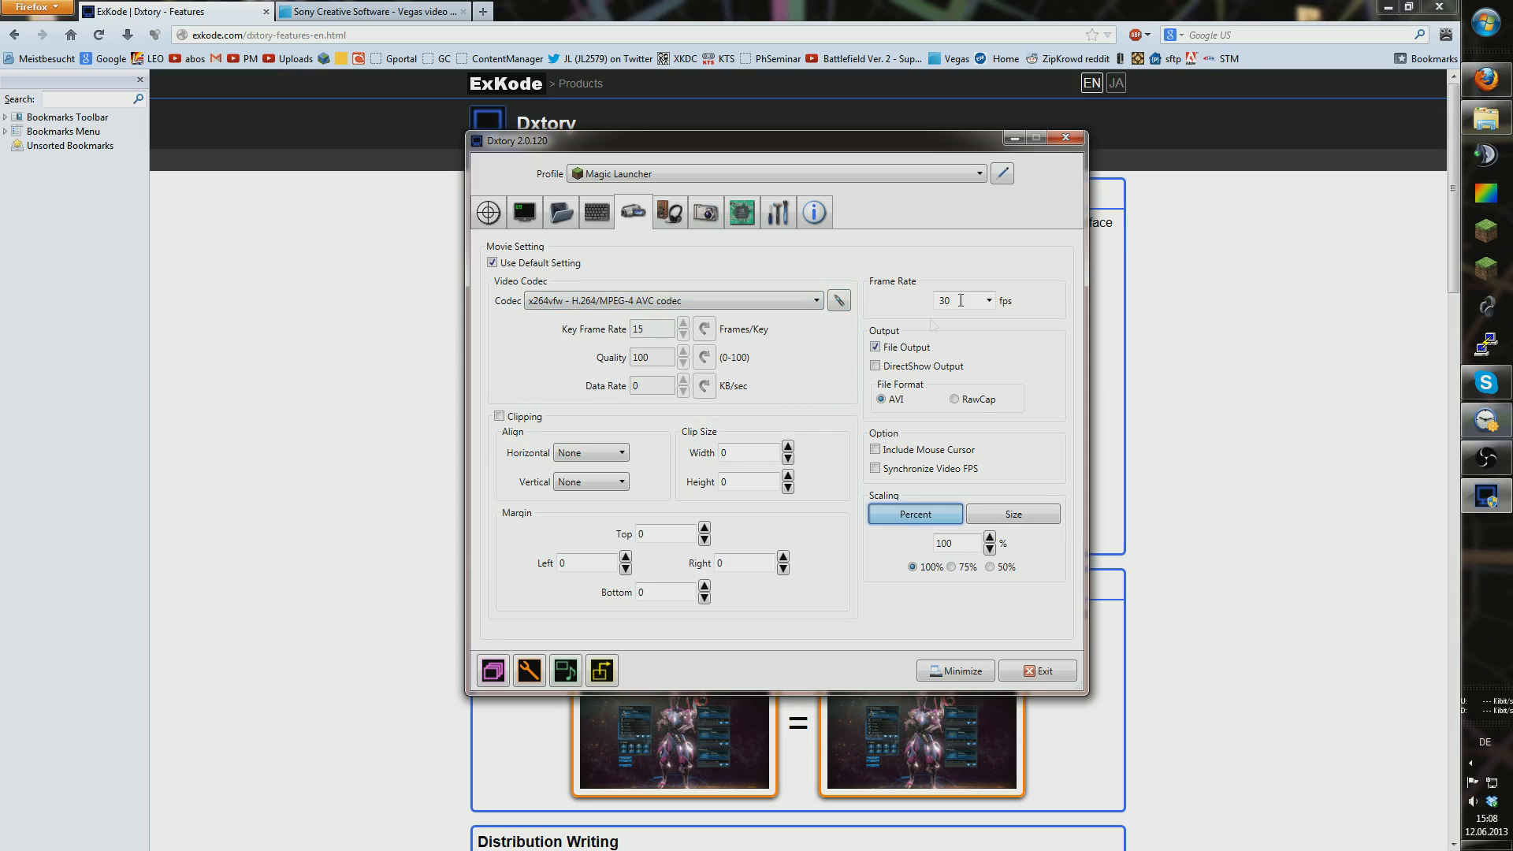
pyautogui.click(988, 300)
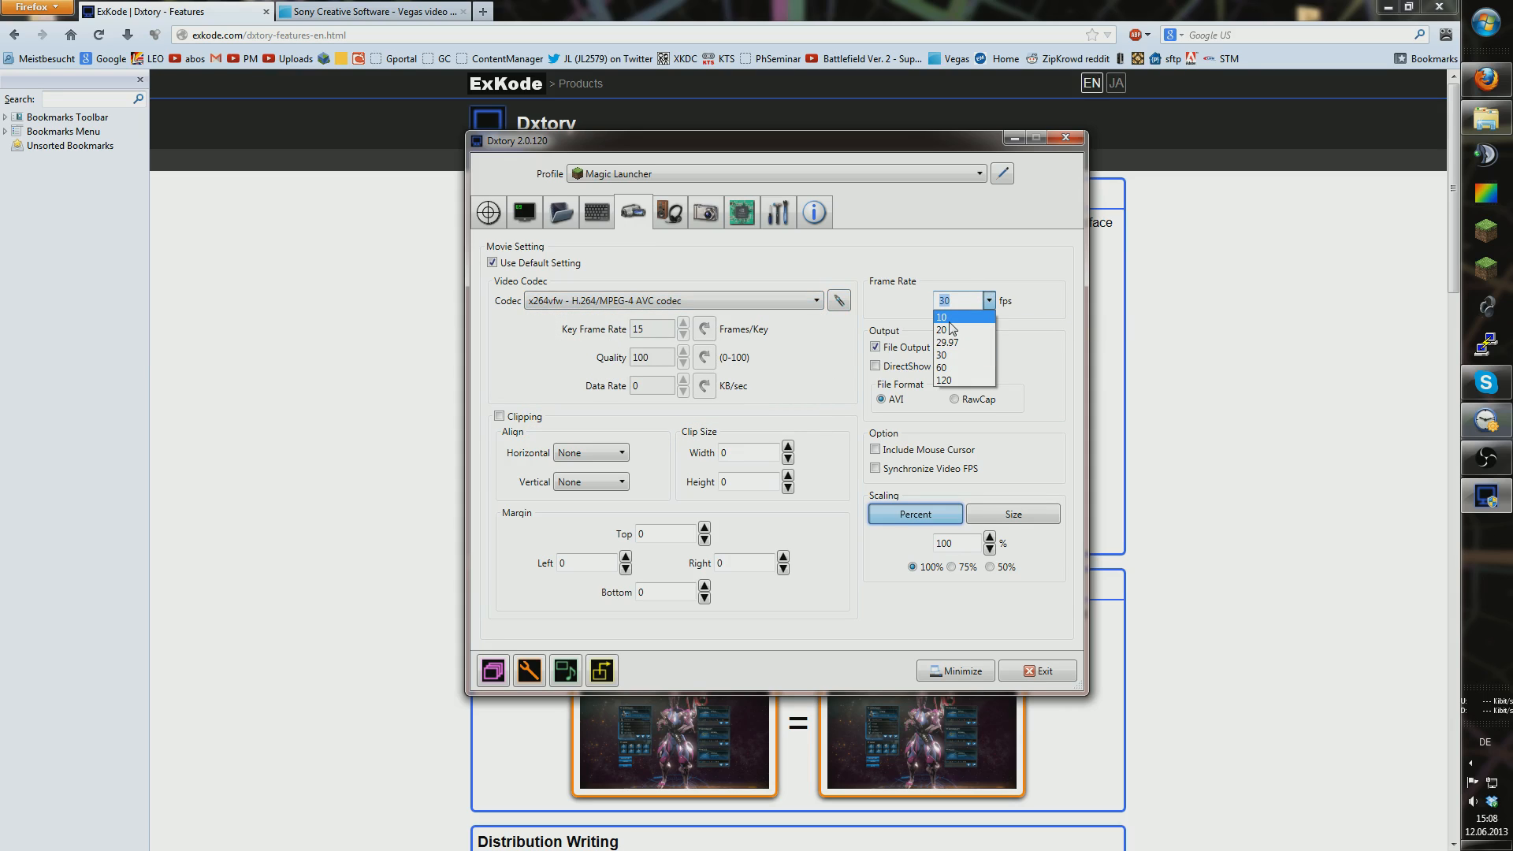
pyautogui.click(956, 355)
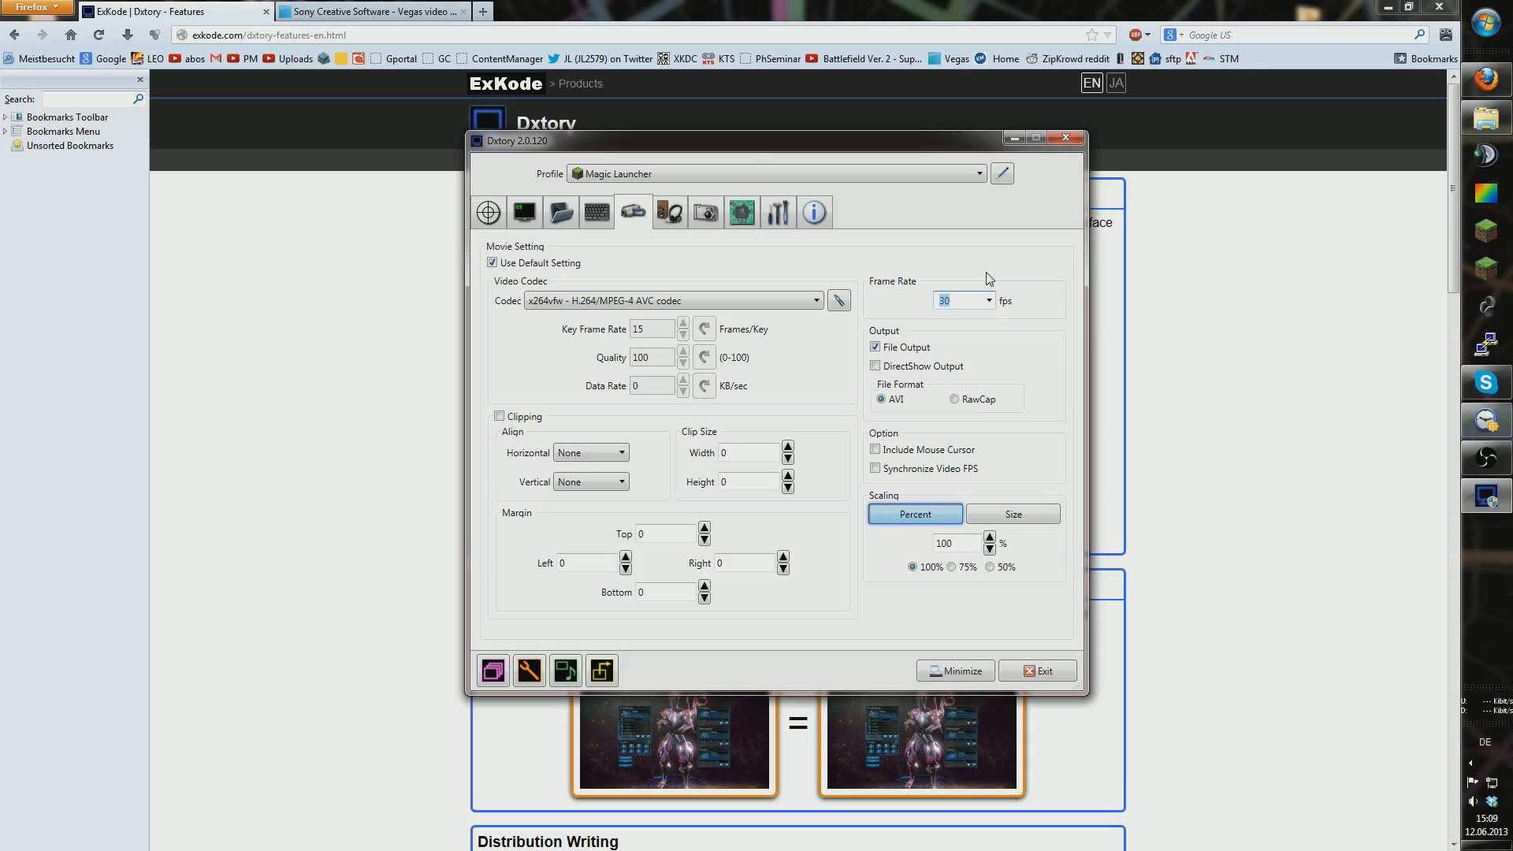
pyautogui.click(988, 300)
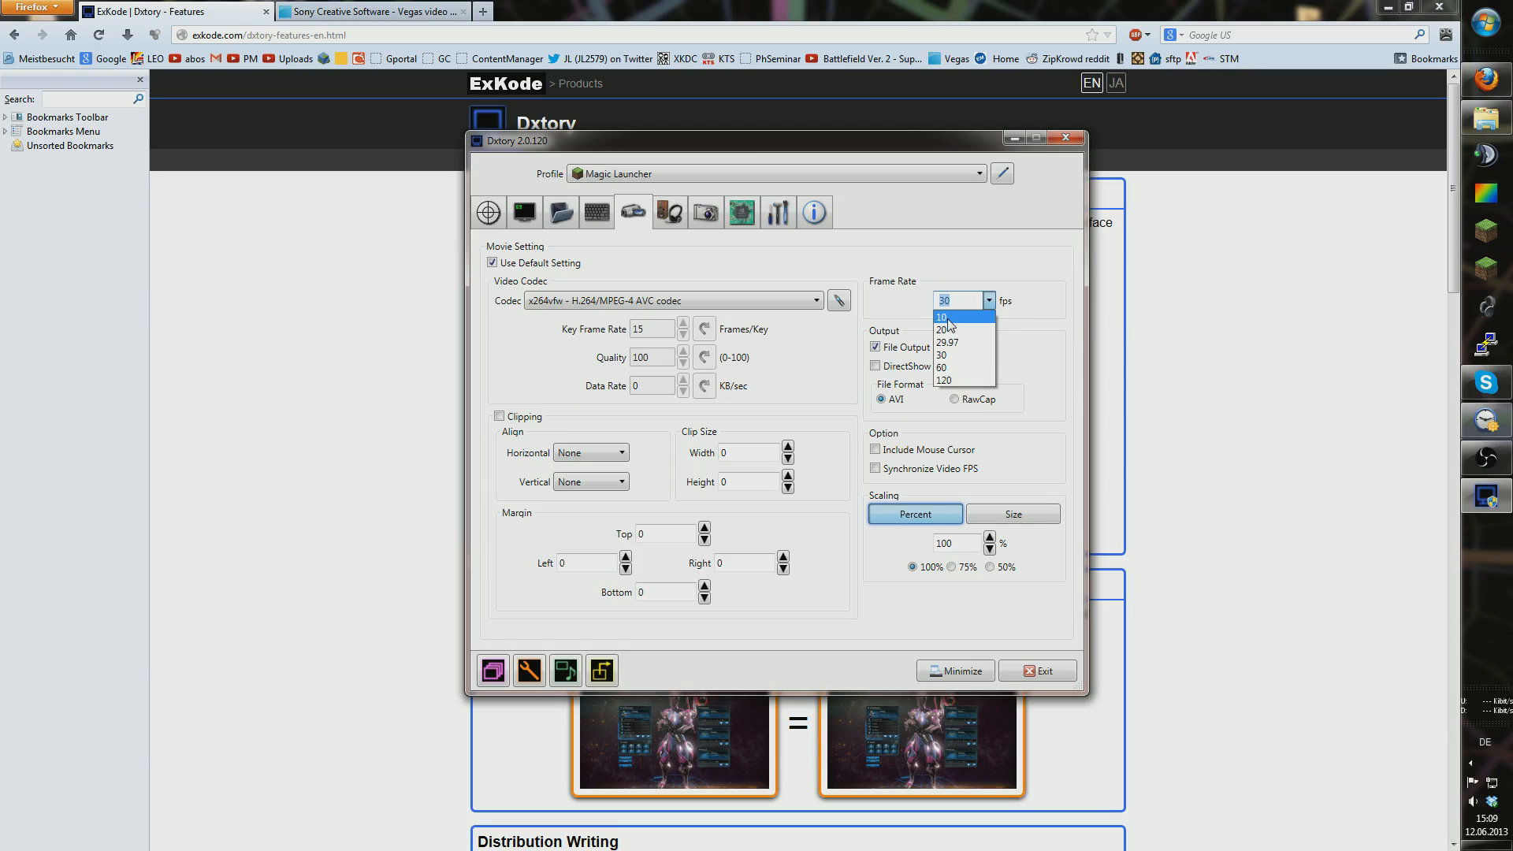
pyautogui.click(948, 319)
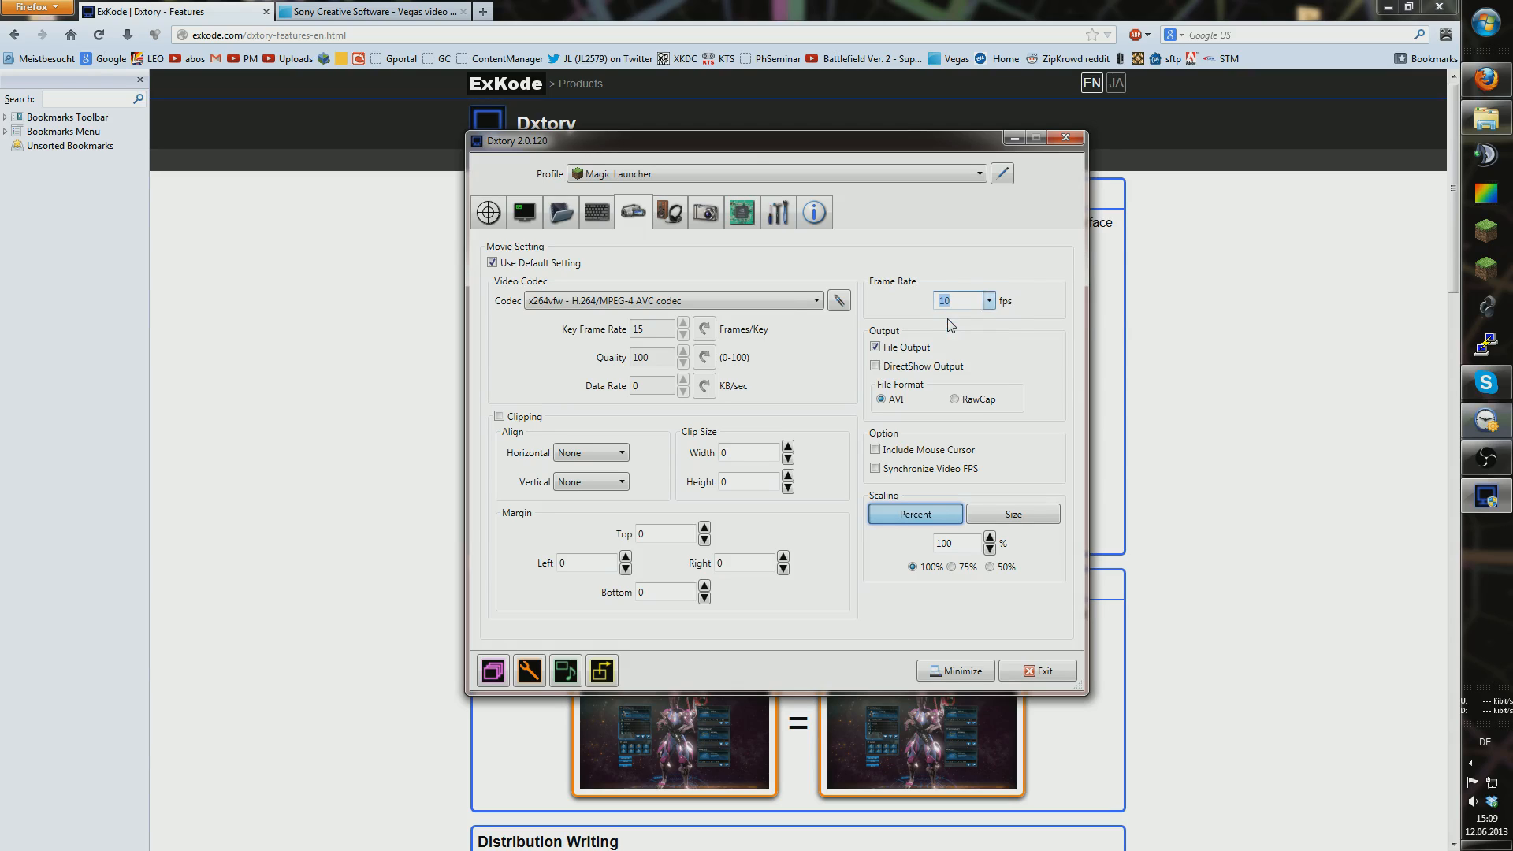
# Step: Confirm x264vfw at 10 fps, then show audio settings: Sound Blaster Z microphone, MP3 320 kbit/s
pyautogui.click(814, 301)
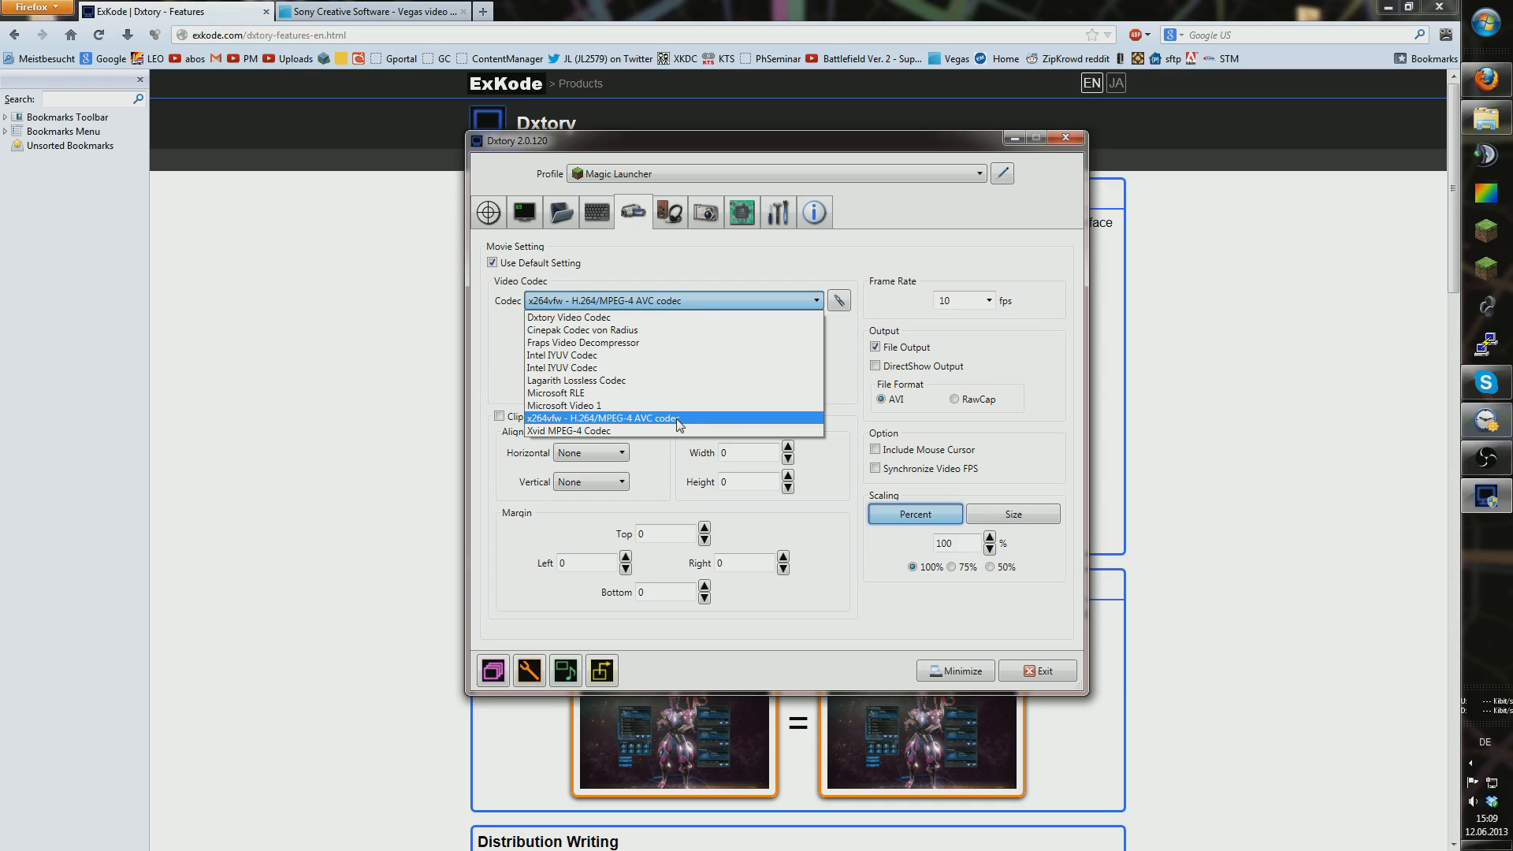
pyautogui.click(989, 303)
pyautogui.click(985, 304)
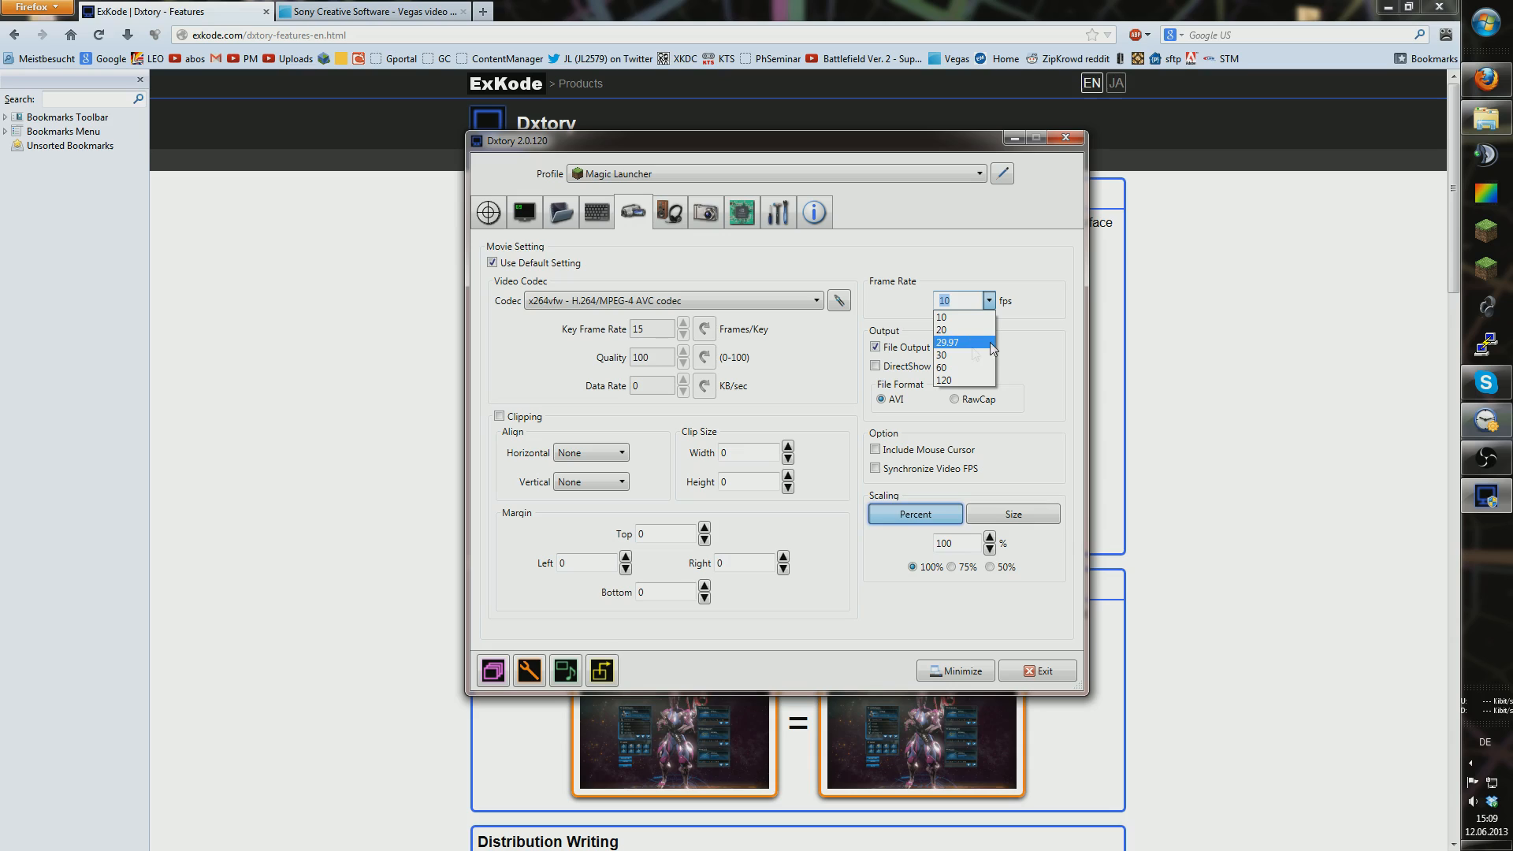
pyautogui.click(1045, 350)
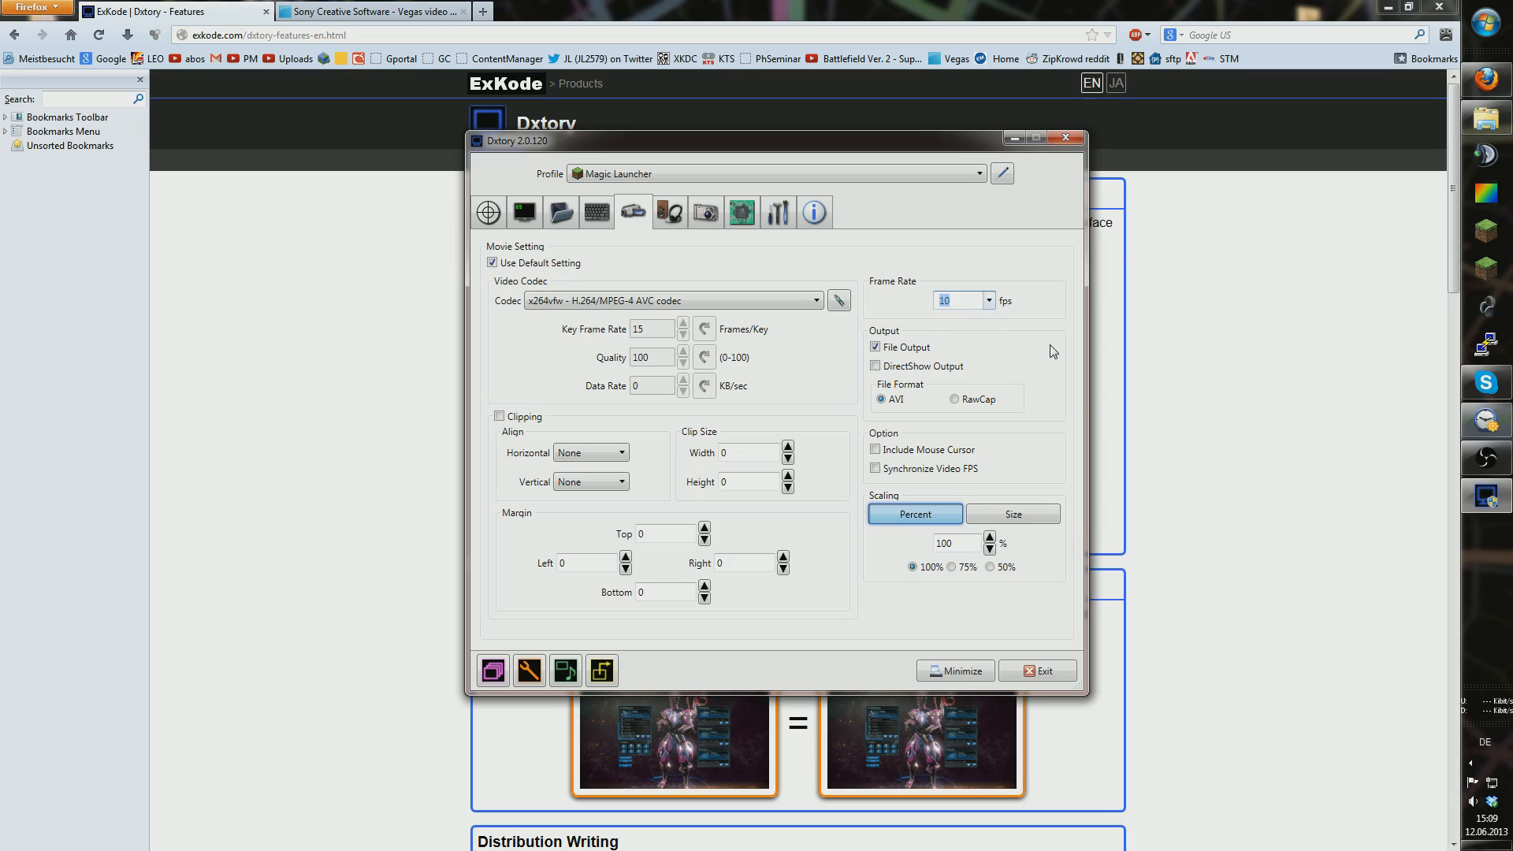
pyautogui.click(794, 296)
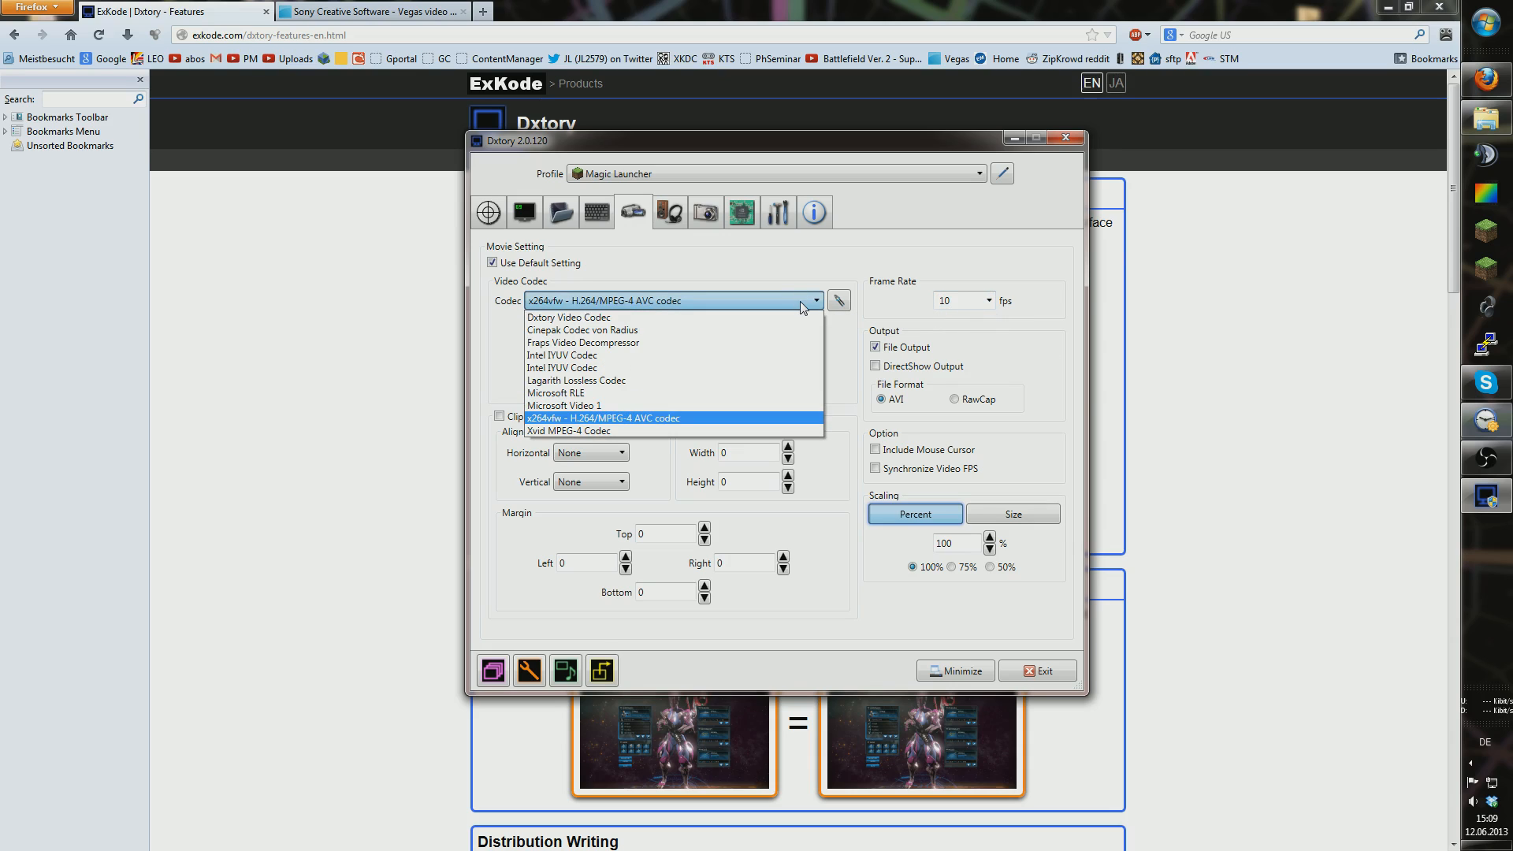
pyautogui.click(800, 301)
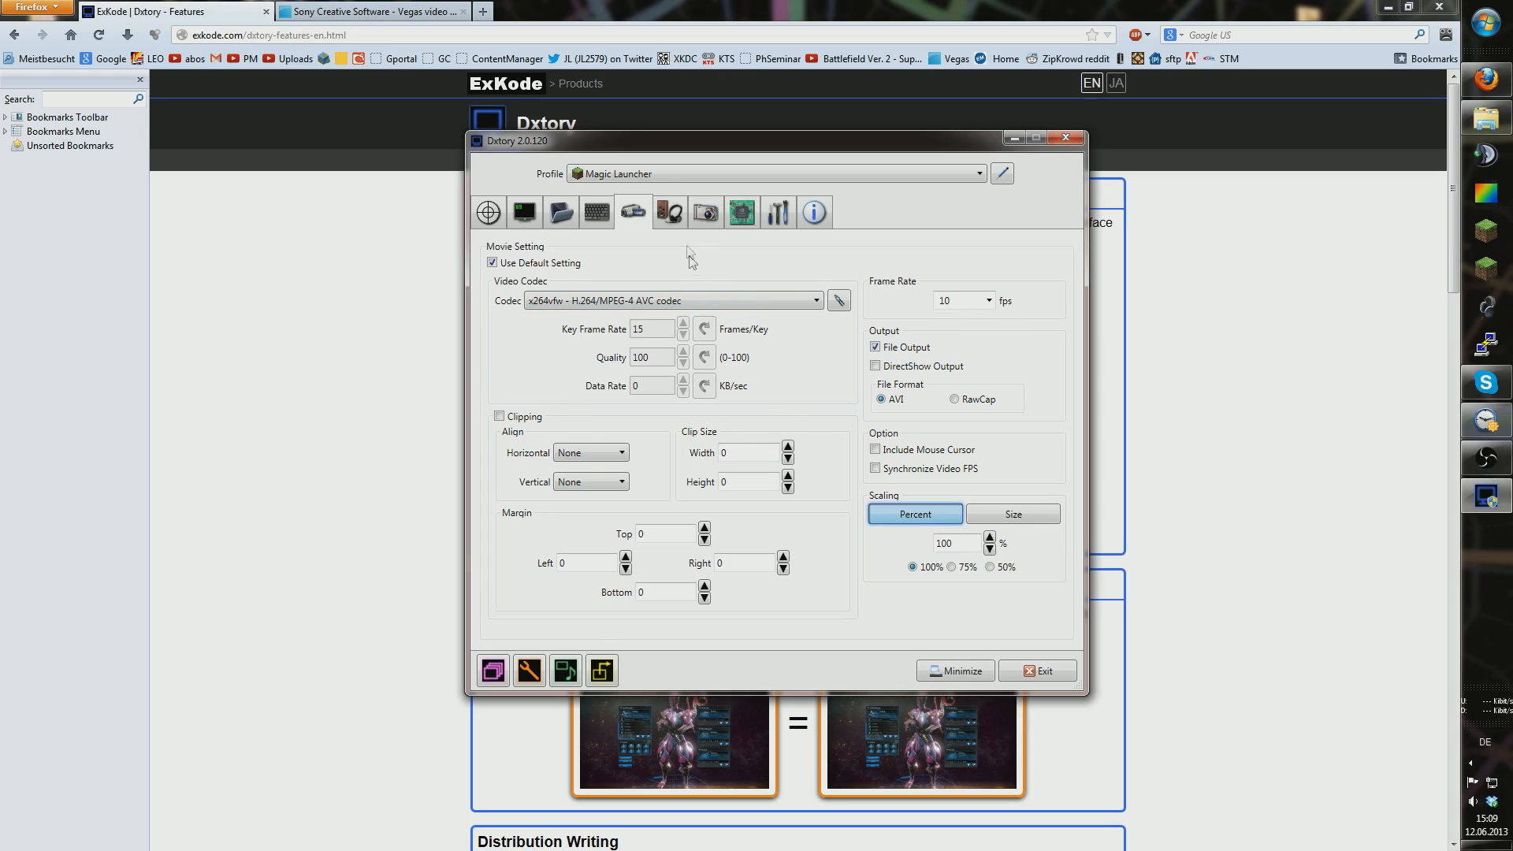
pyautogui.click(674, 211)
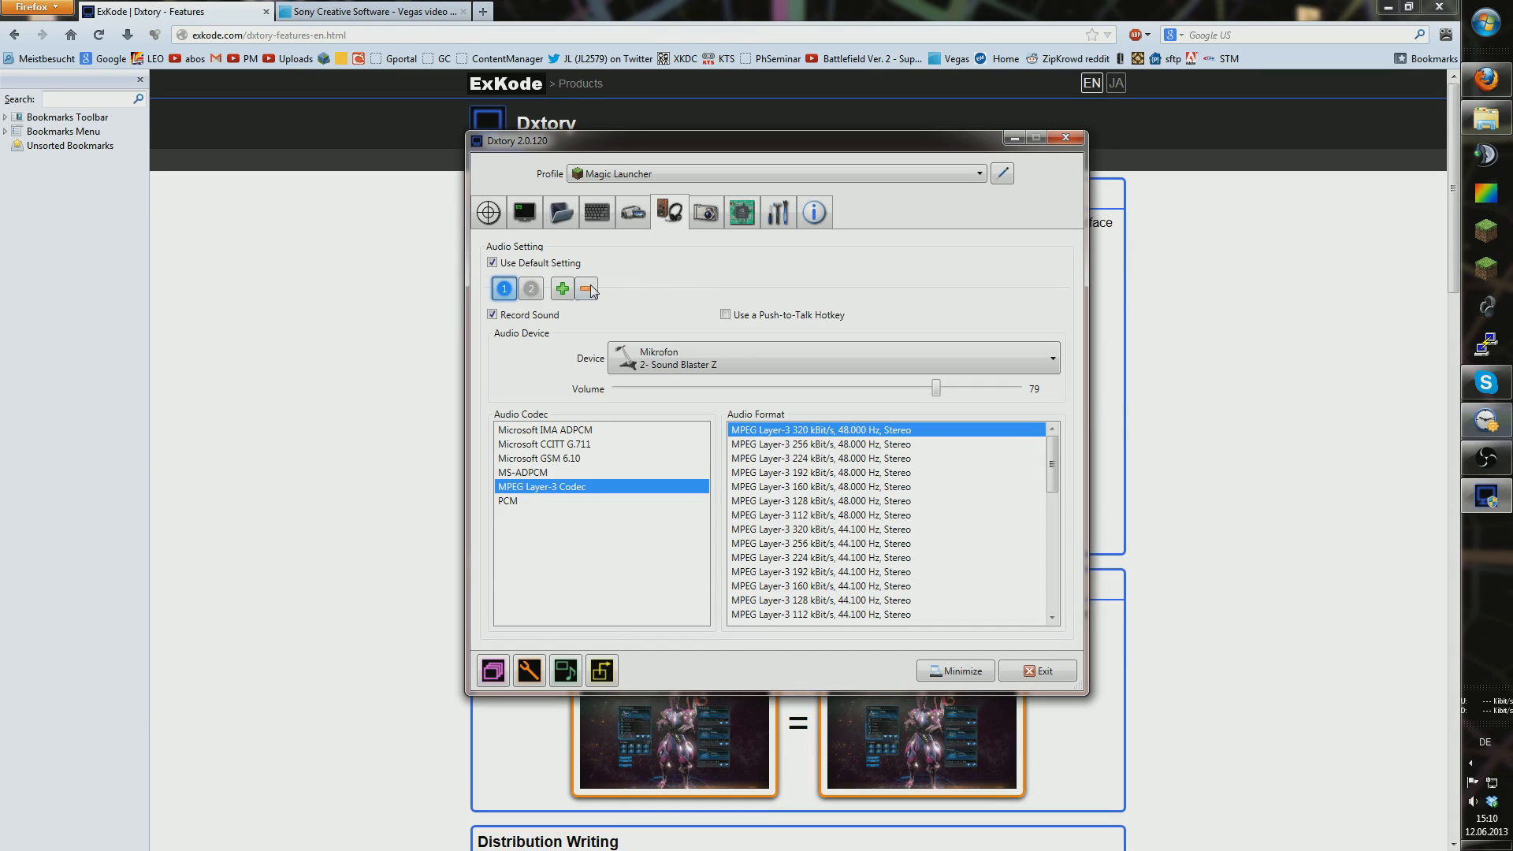
# Step: Add and remove a third audio stream, ending on stream 2: 'Was Sie hören' at volume 100
pyautogui.click(527, 288)
pyautogui.click(513, 288)
pyautogui.click(564, 289)
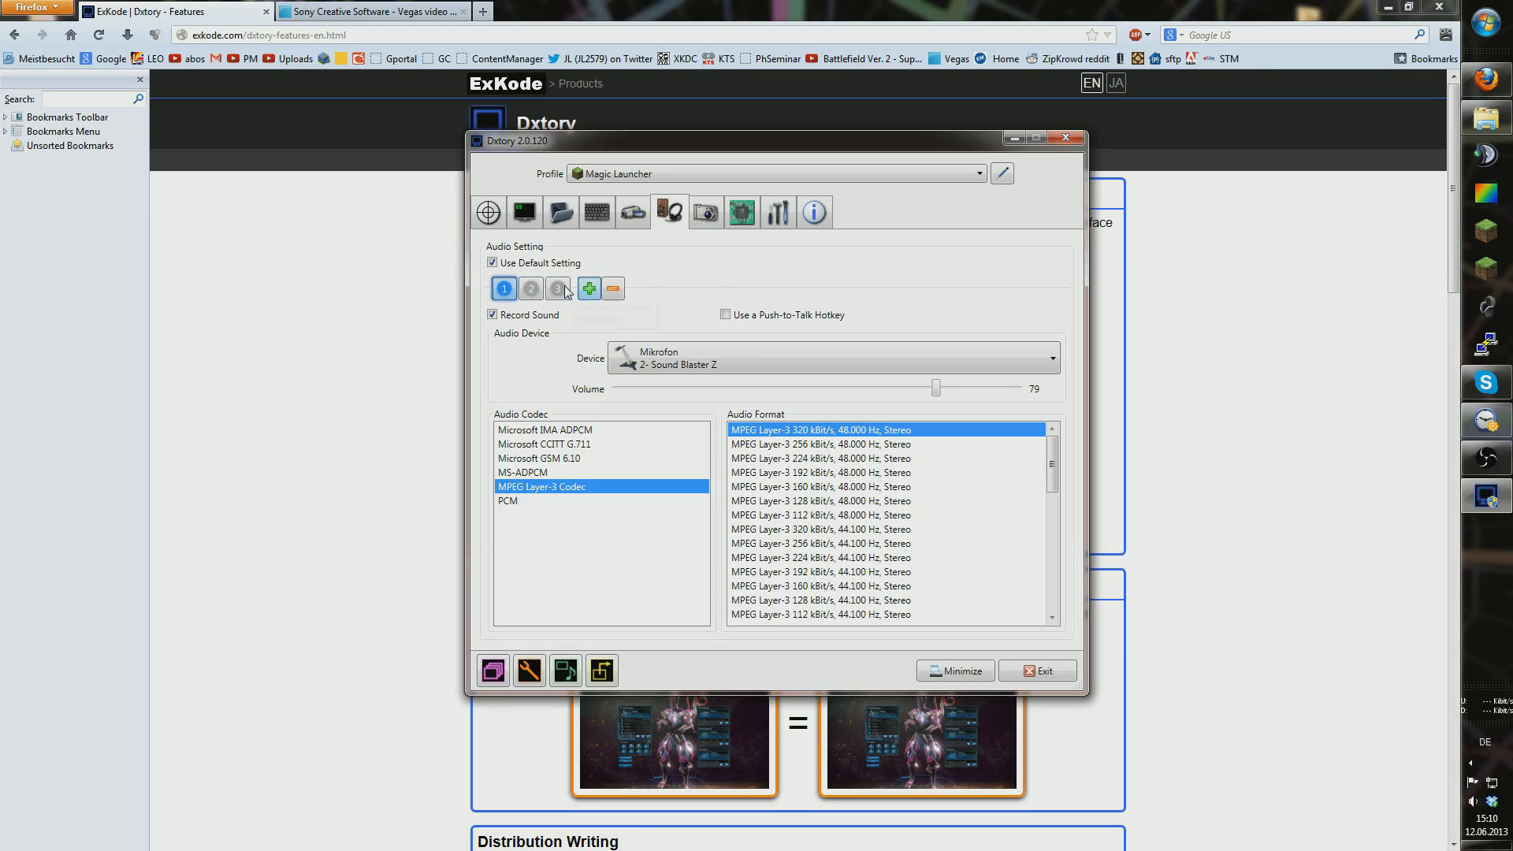
pyautogui.click(559, 289)
pyautogui.click(792, 356)
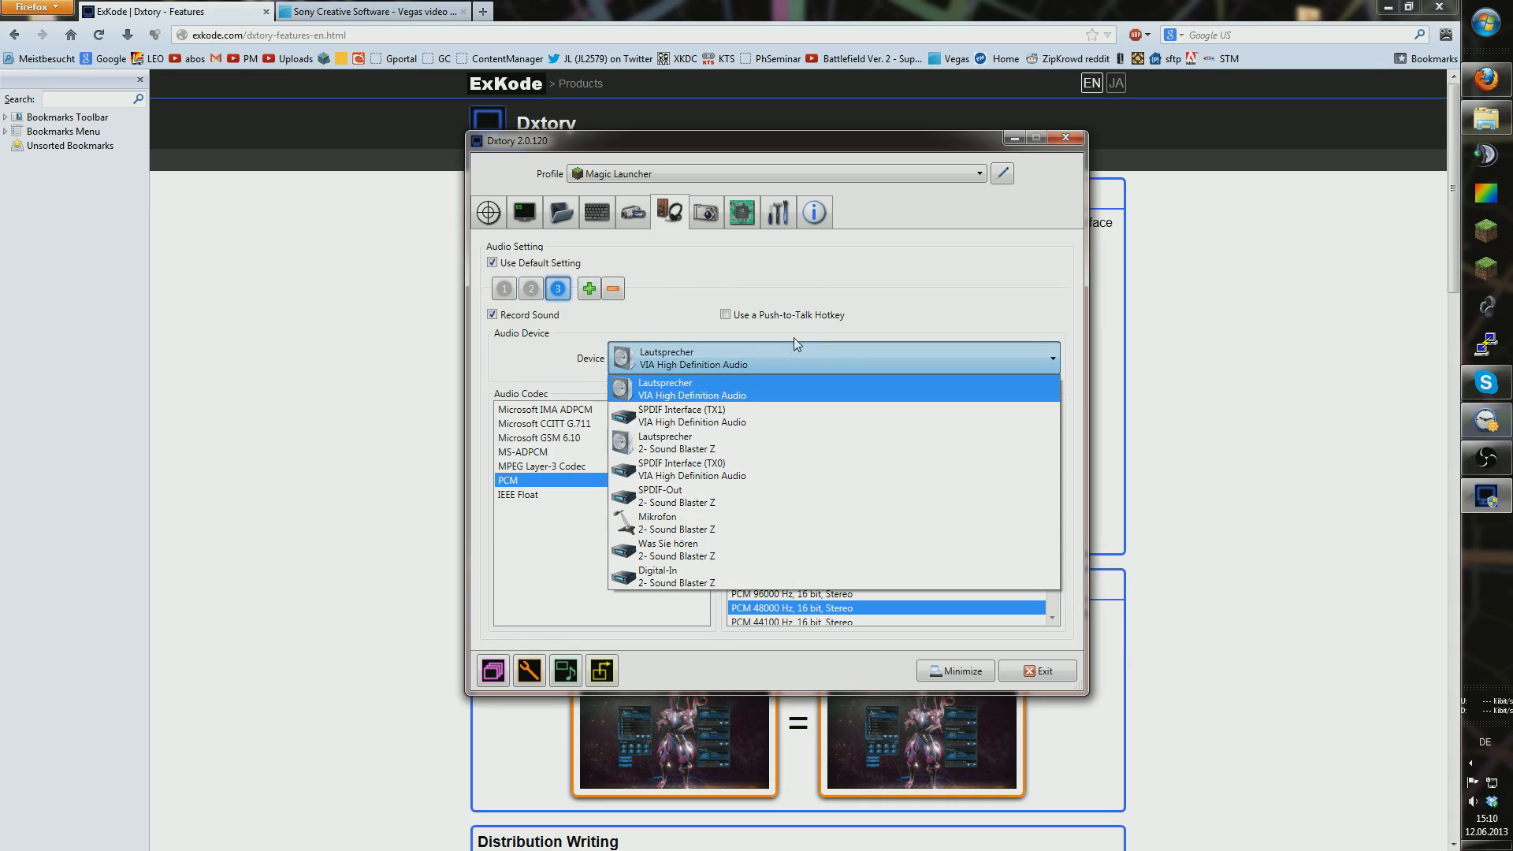
pyautogui.click(786, 351)
pyautogui.click(613, 288)
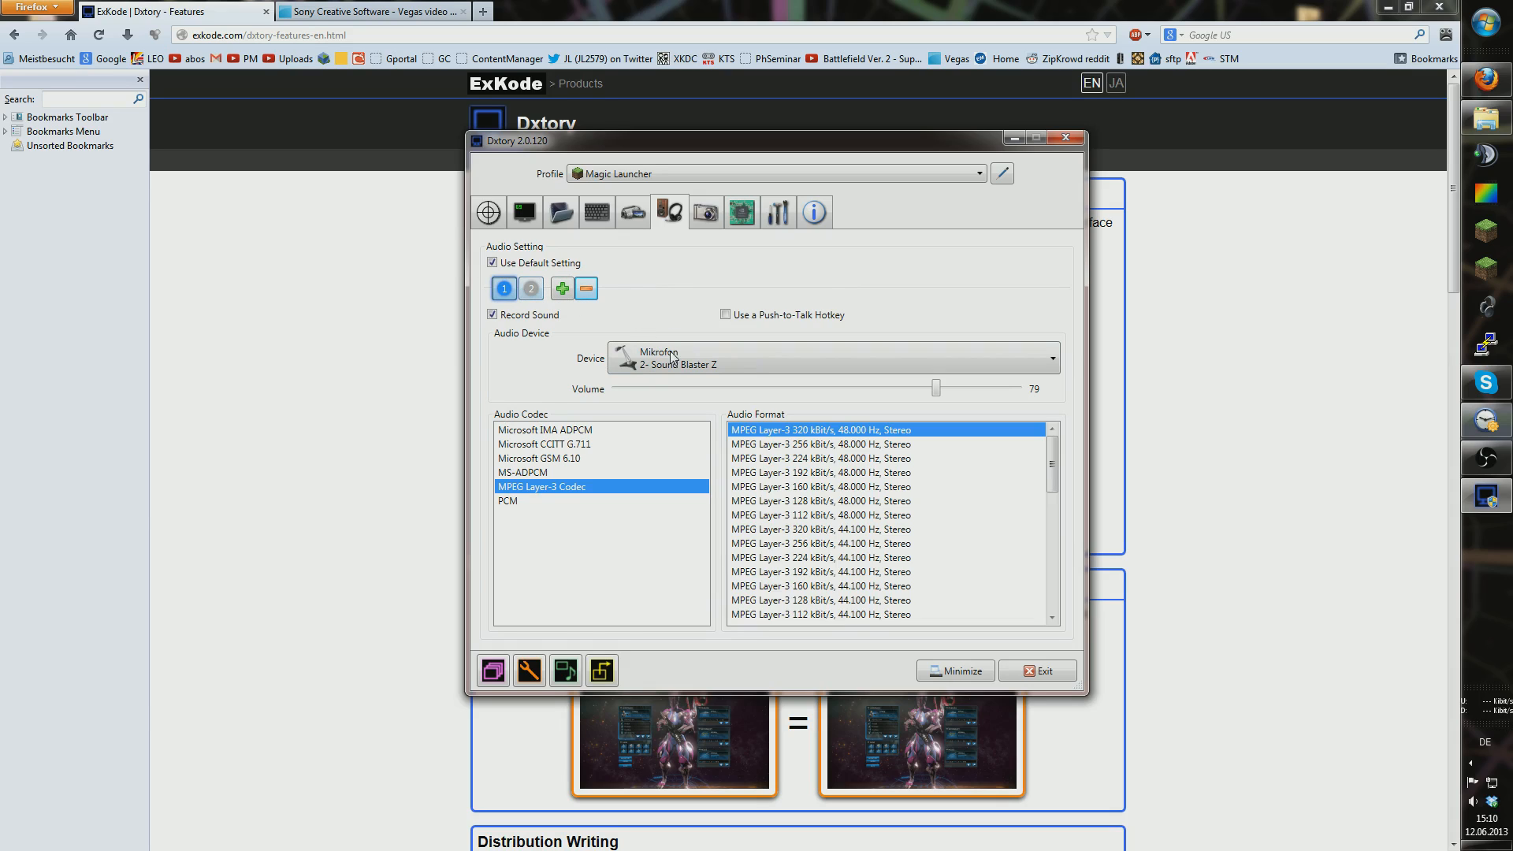
pyautogui.click(531, 289)
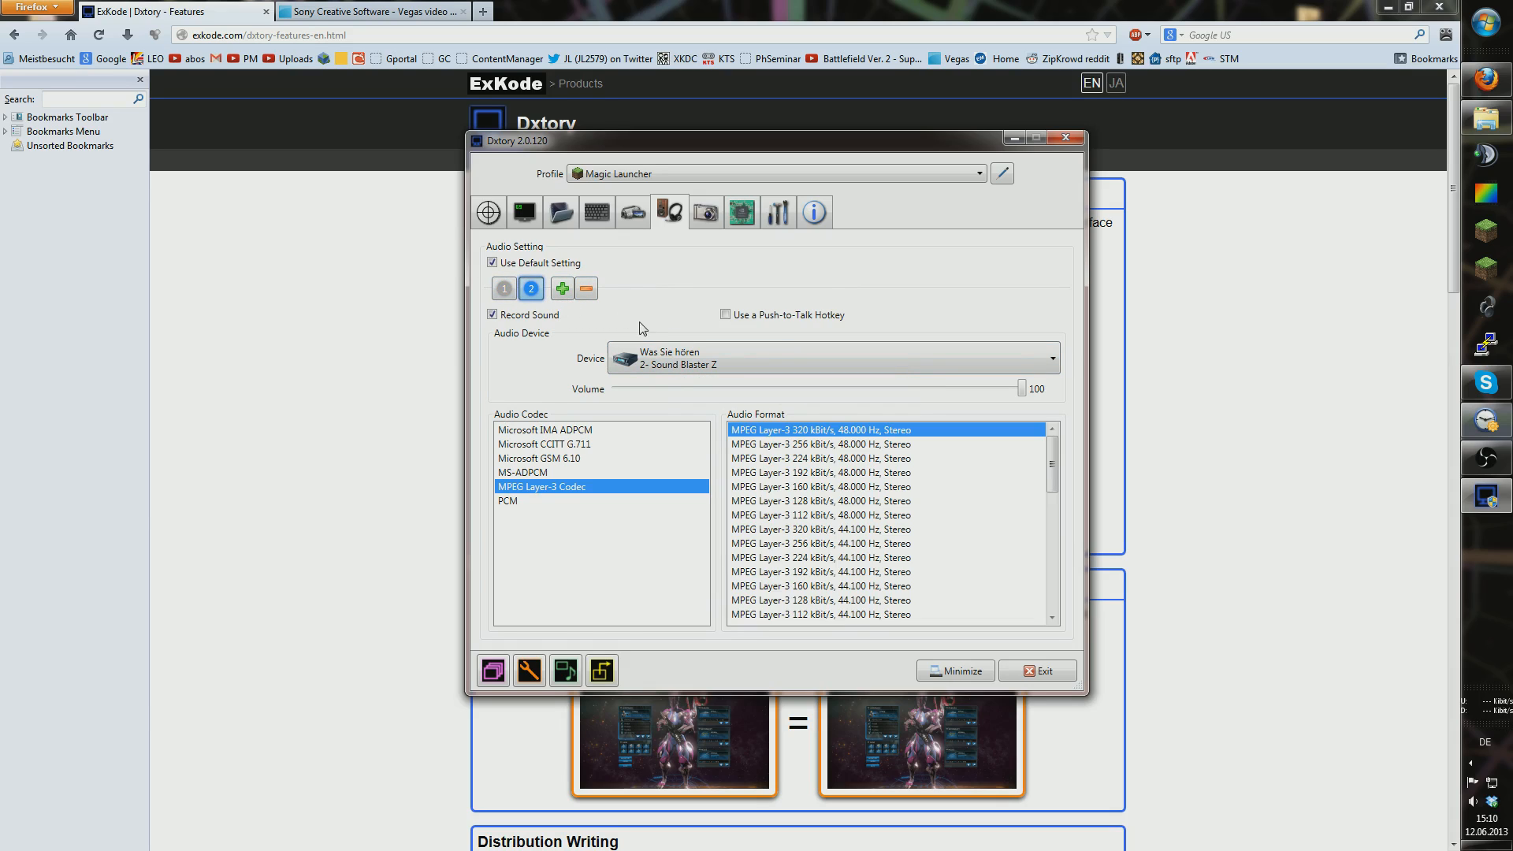
pyautogui.click(668, 358)
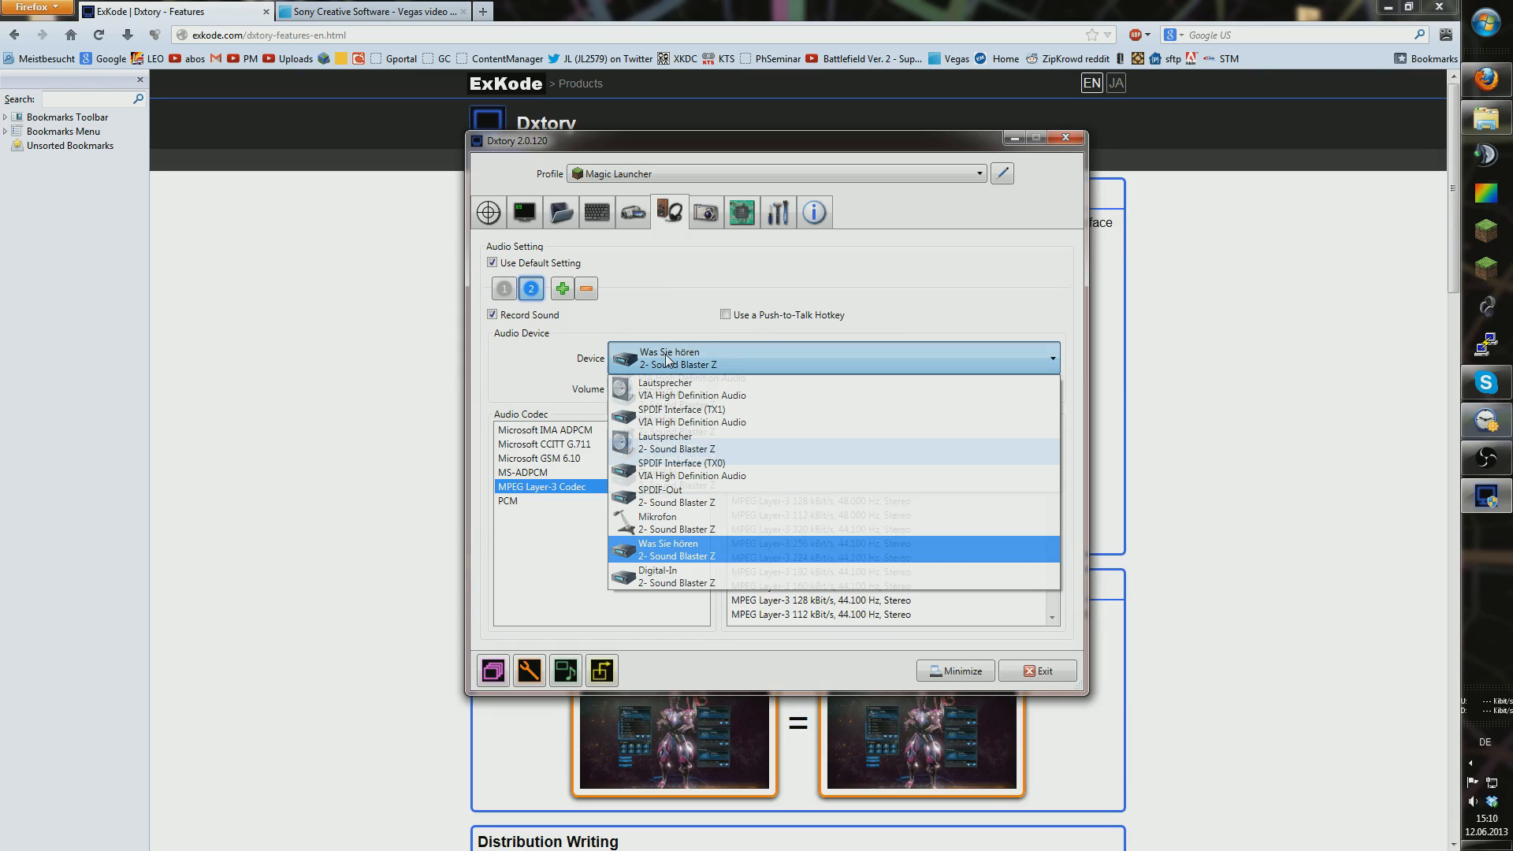
pyautogui.click(700, 555)
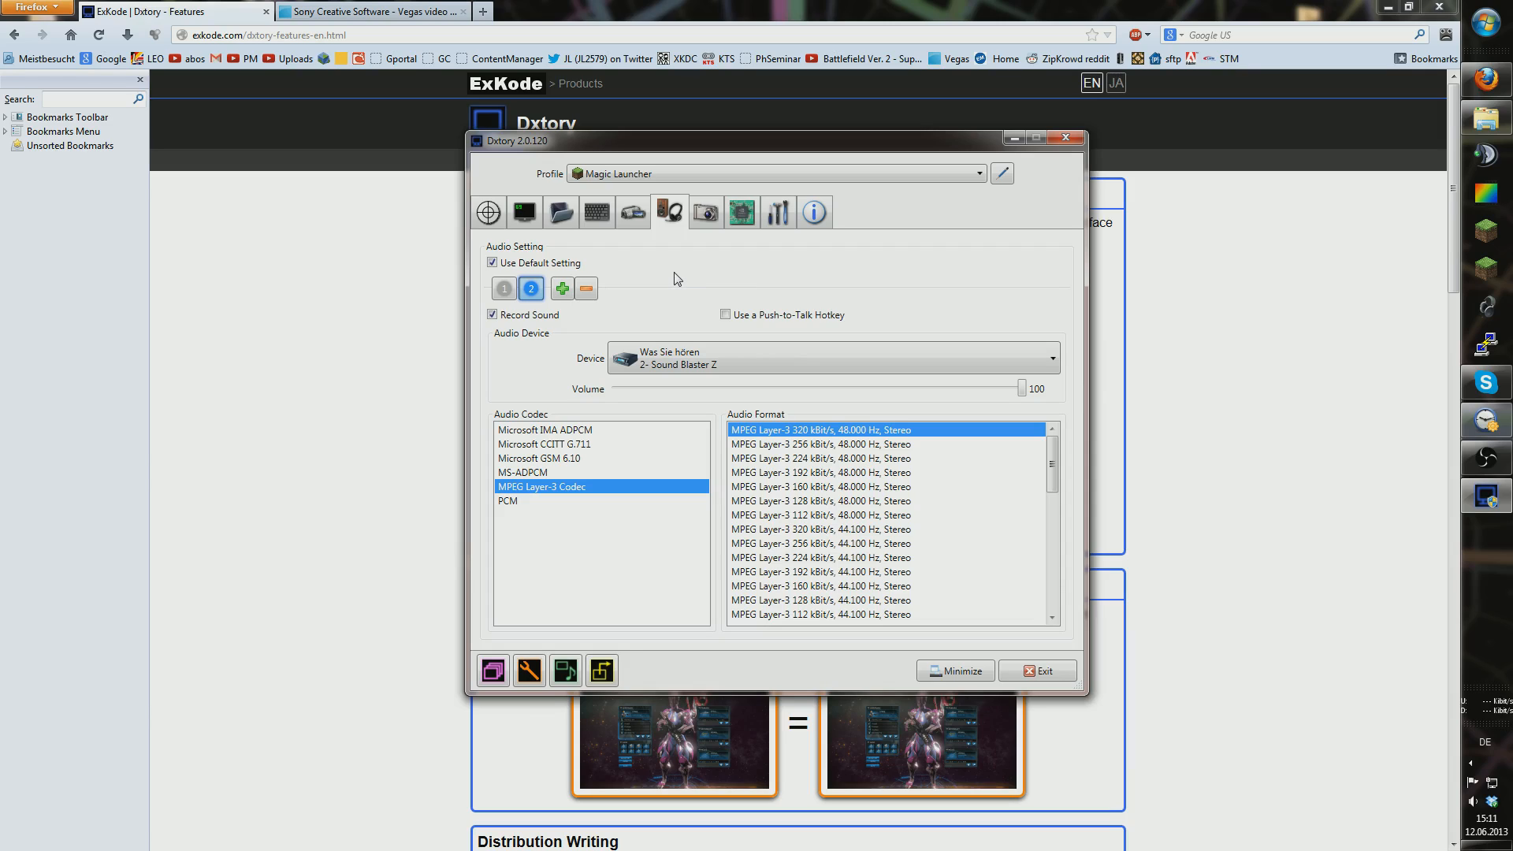
pyautogui.click(504, 288)
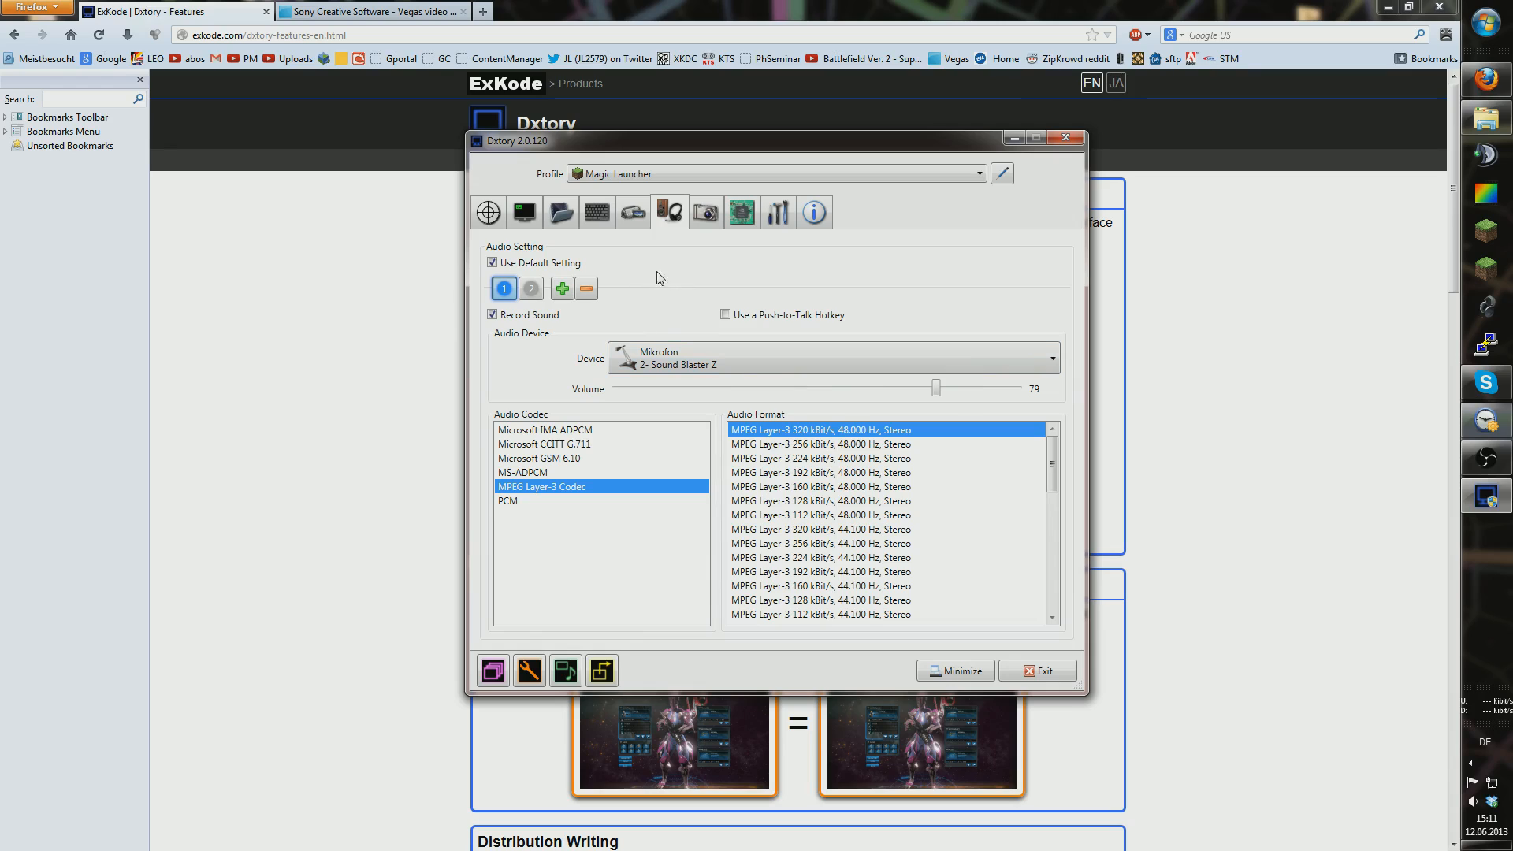
pyautogui.click(529, 291)
pyautogui.click(511, 295)
pyautogui.click(528, 294)
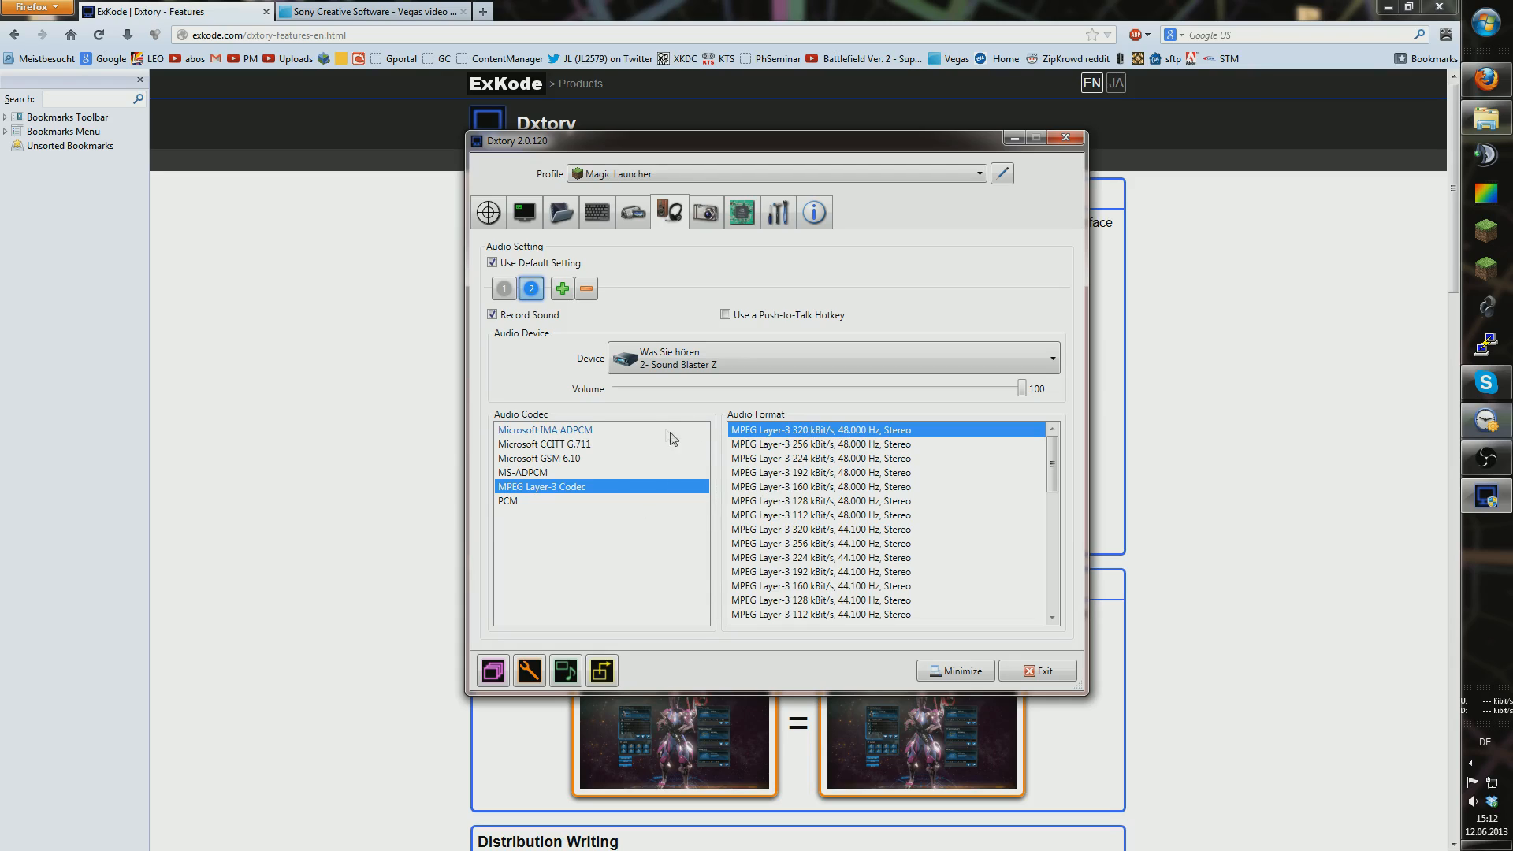
# Step: Check screenshot settings, then show Advanced options: Force CPU Processing, 4 processing threads
pyautogui.click(705, 218)
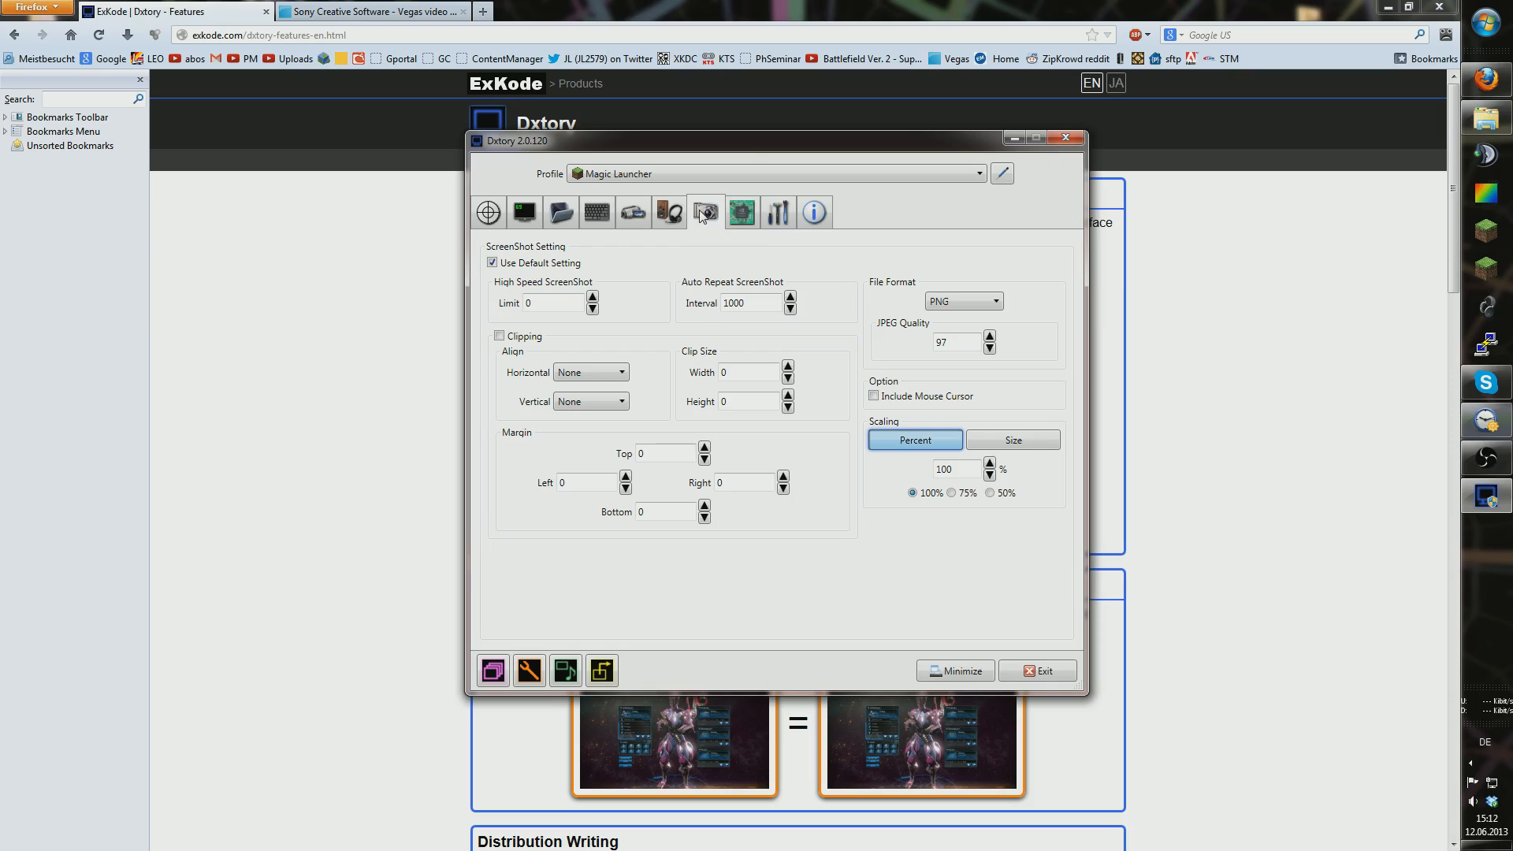
pyautogui.click(742, 213)
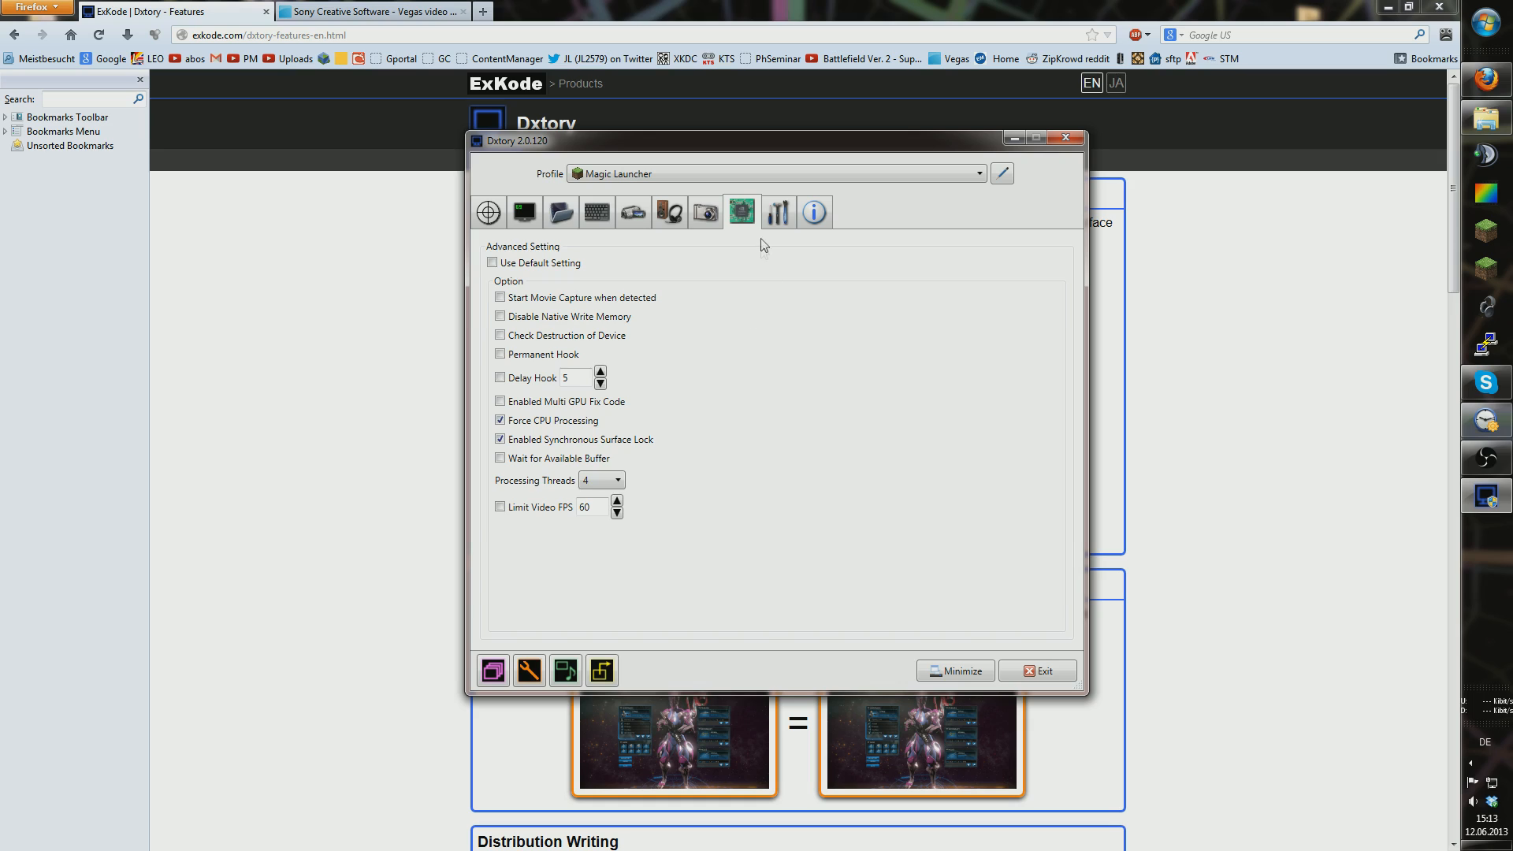
# Step: Switch between Global Settings and the info page, ending on the registered, unlimited license
pyautogui.click(774, 223)
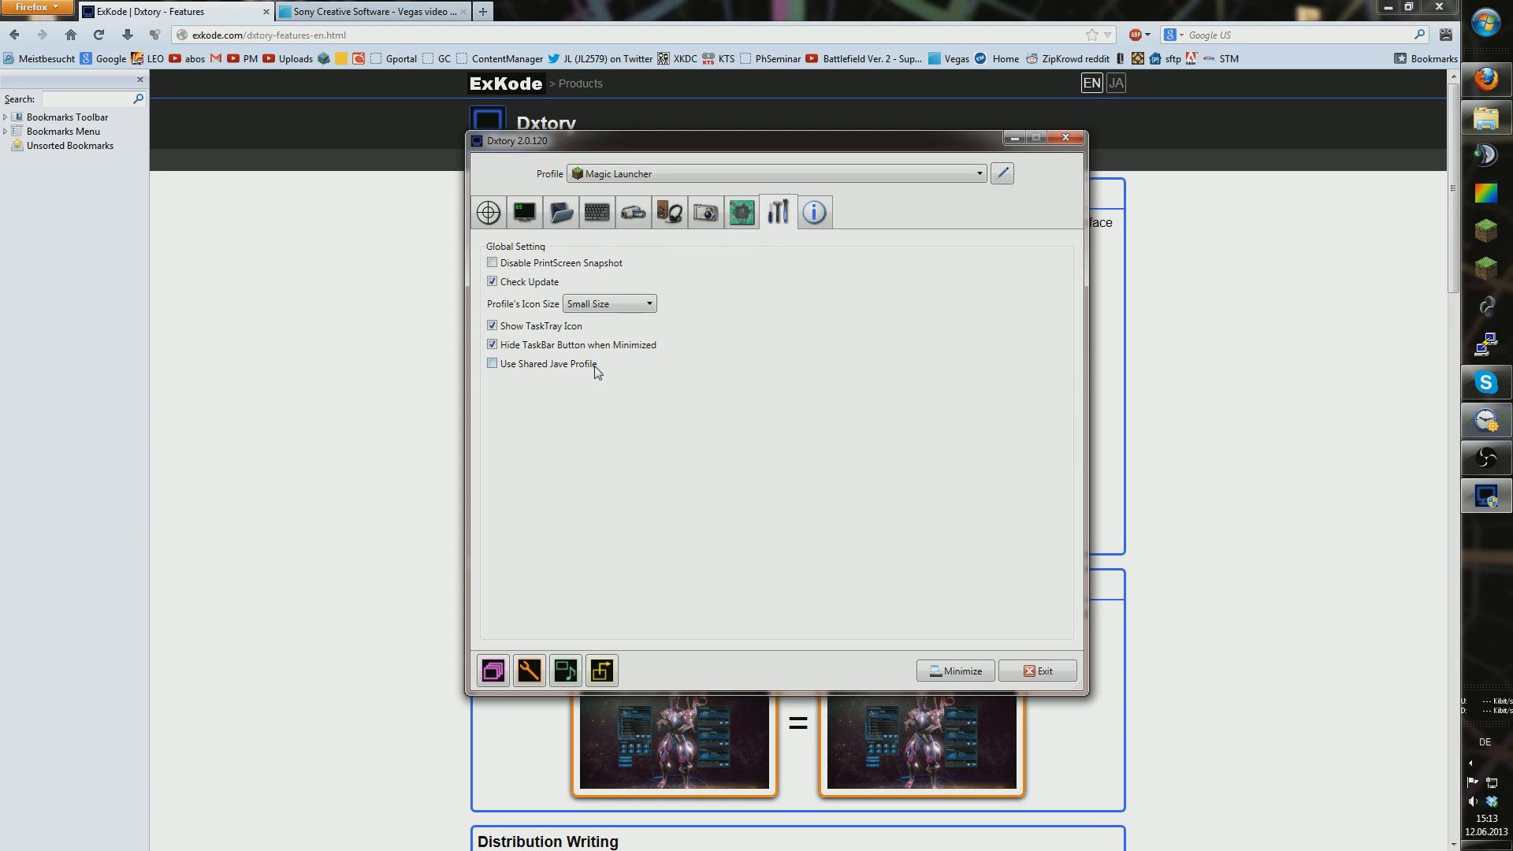
pyautogui.click(813, 213)
pyautogui.click(779, 212)
pyautogui.click(820, 214)
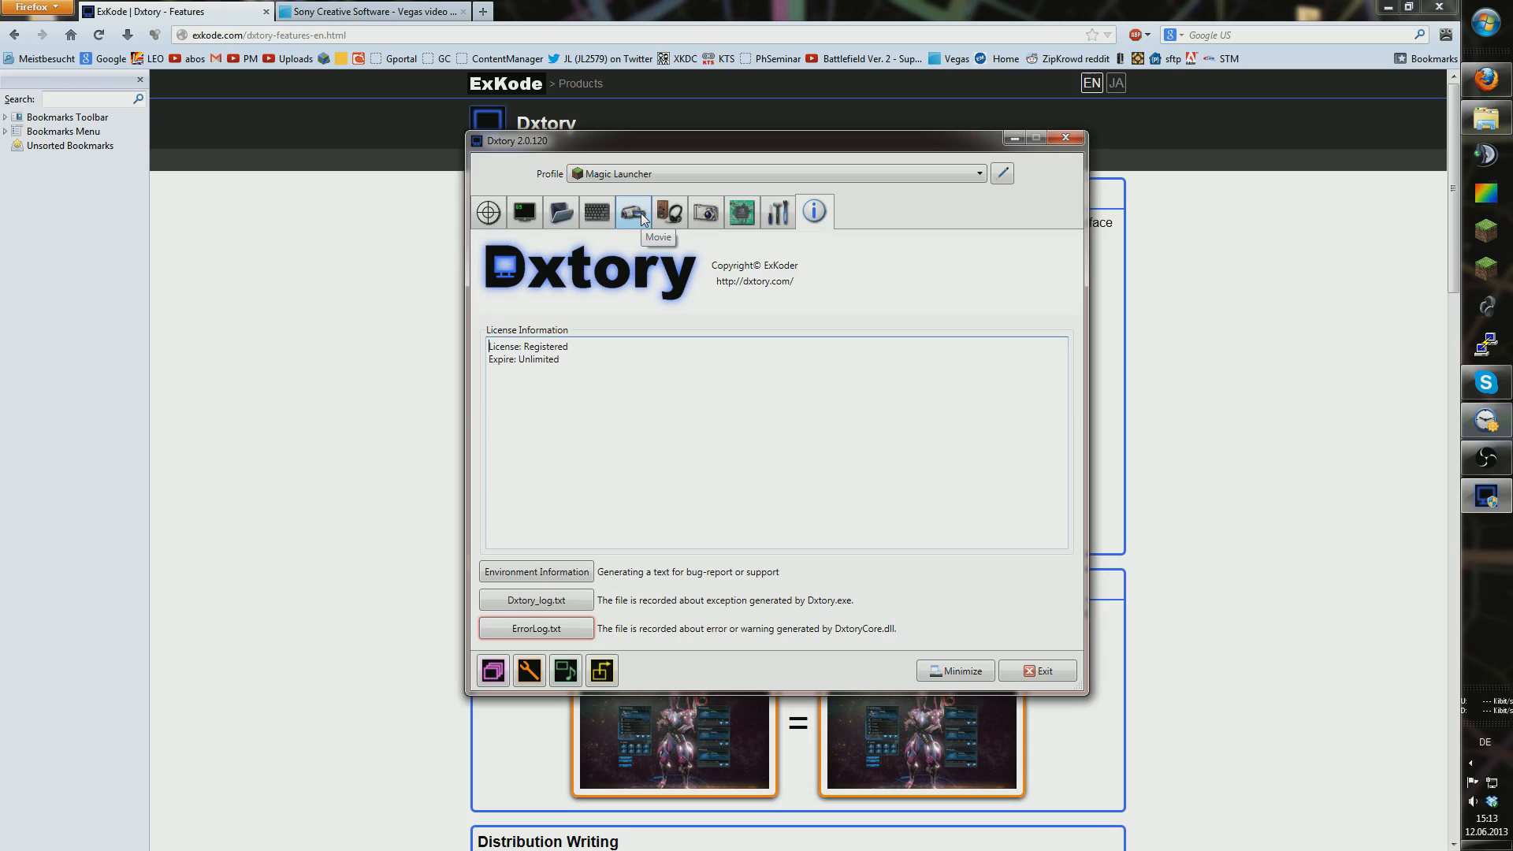
# Step: Cycle through ScreenShot, HotKey and Movie tabs, ending on the save Folder settings
pyautogui.click(698, 214)
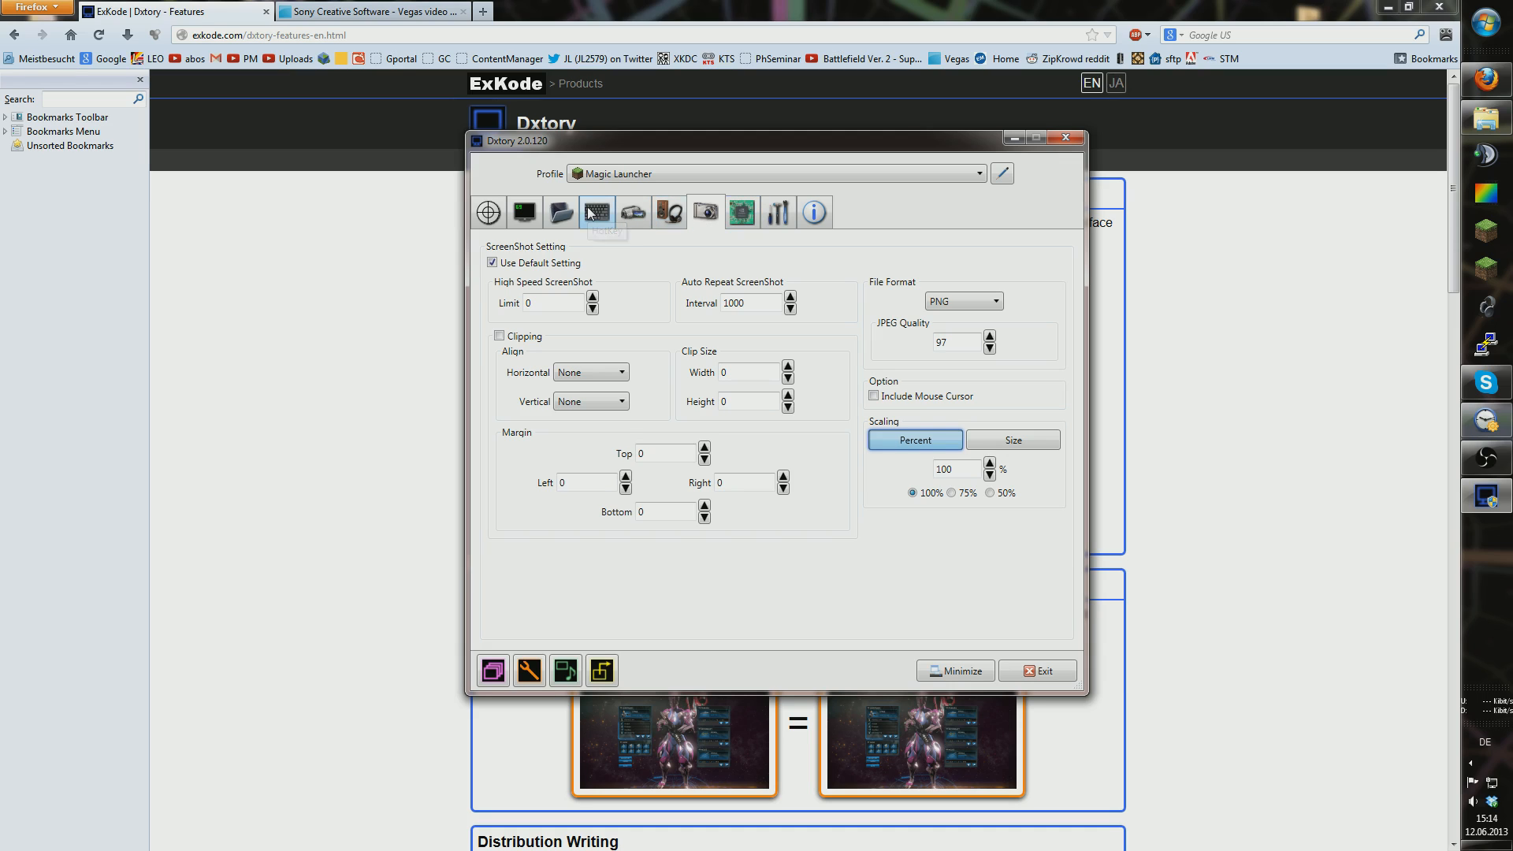
pyautogui.click(615, 214)
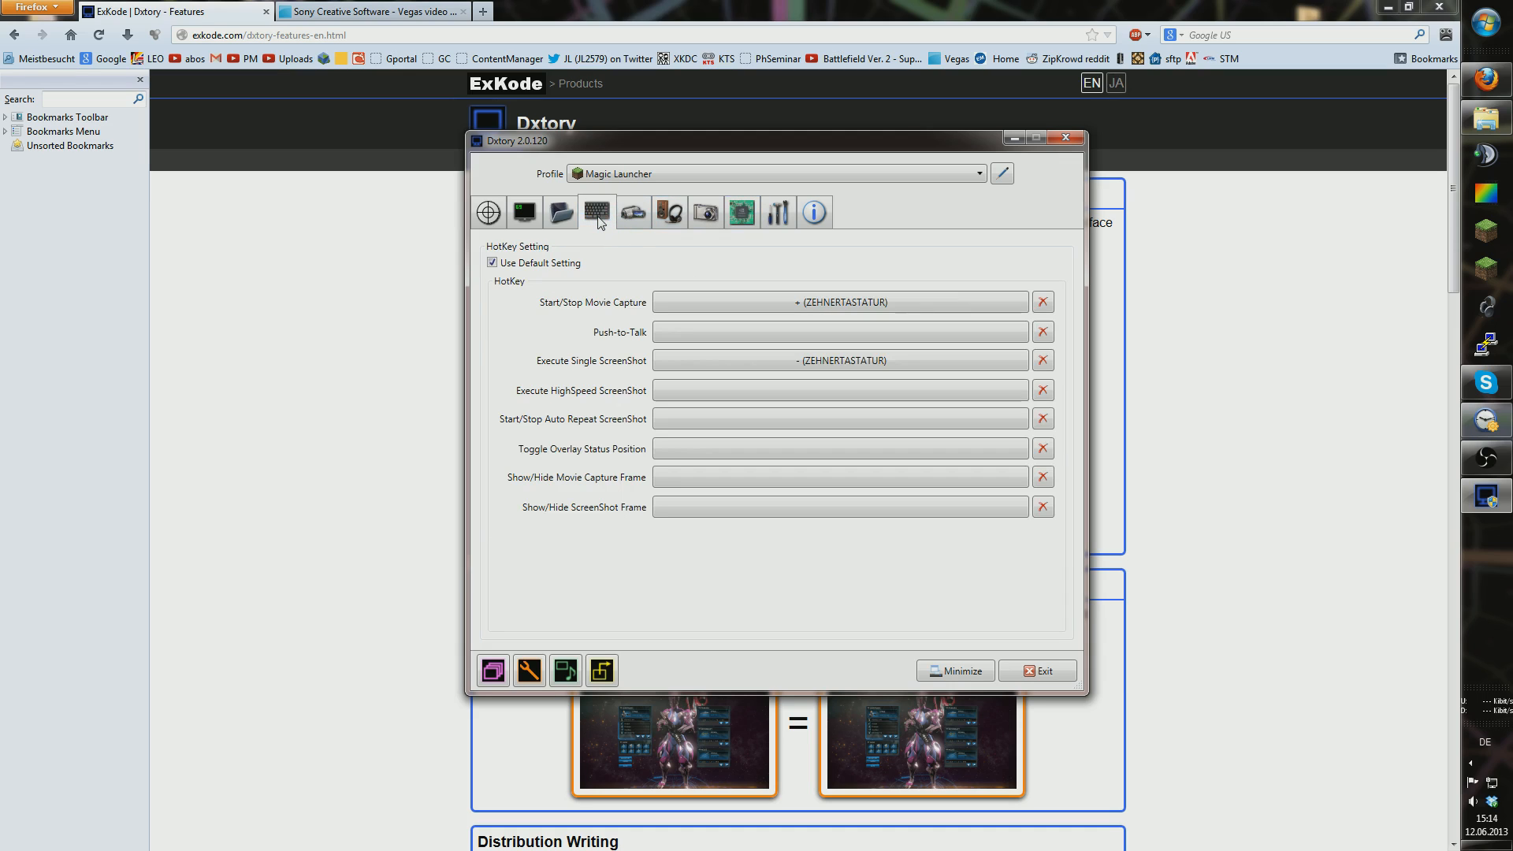
pyautogui.click(561, 212)
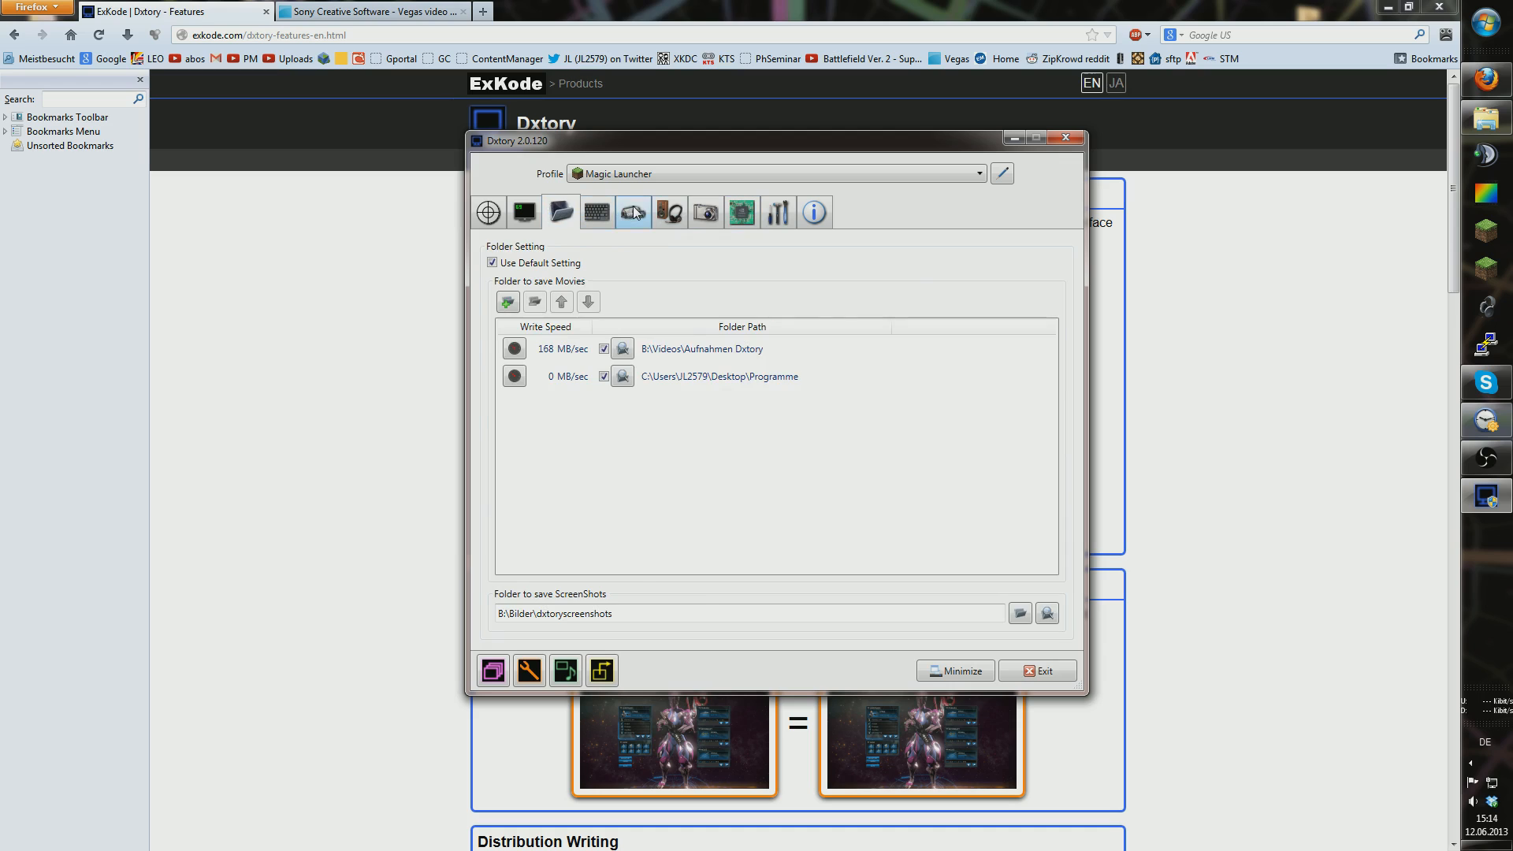
pyautogui.click(634, 212)
pyautogui.click(566, 218)
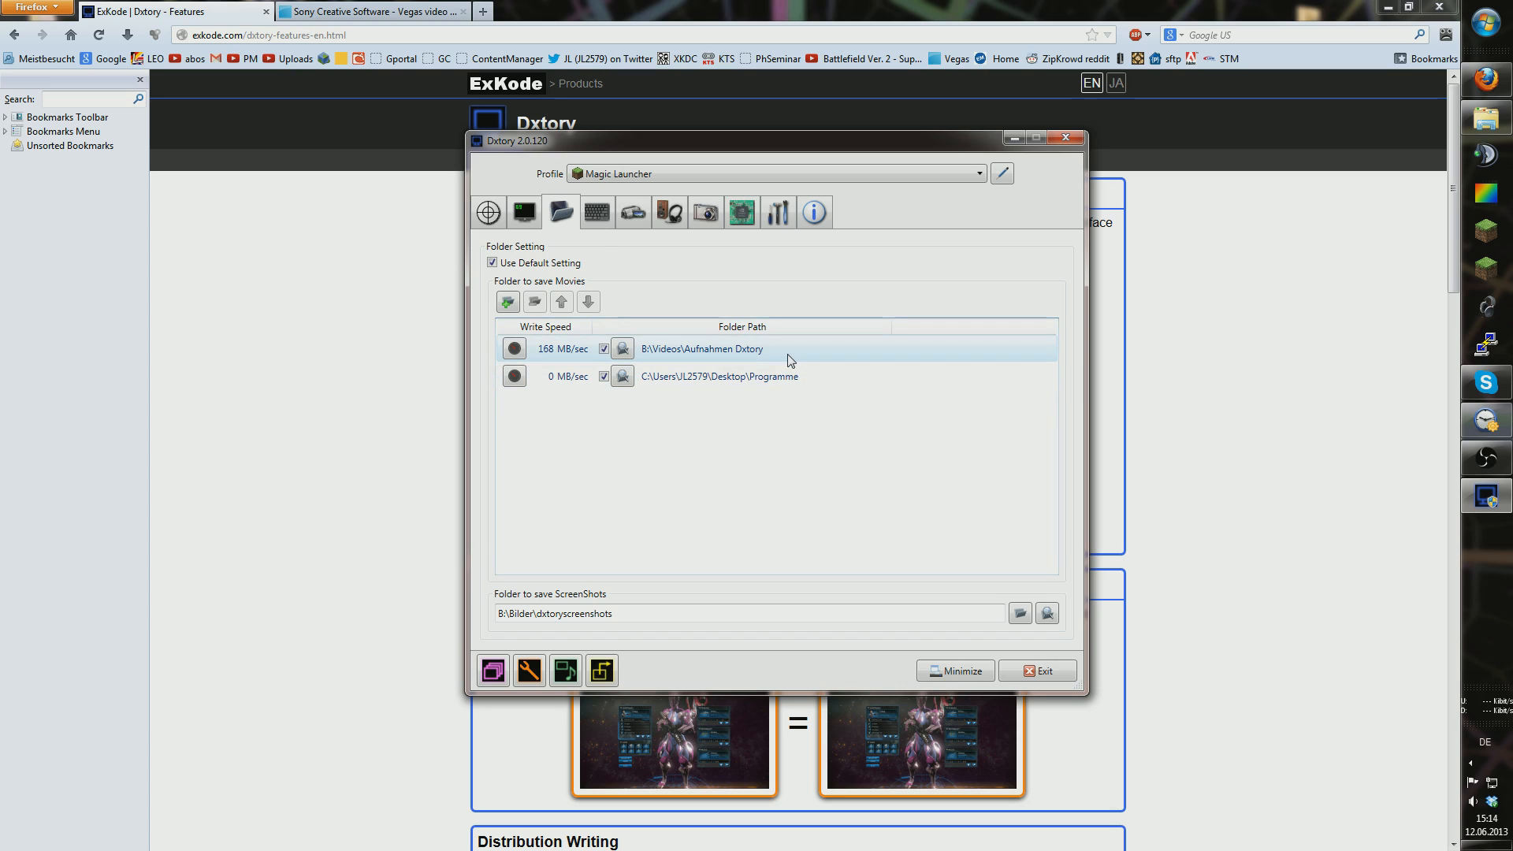
# Step: Close Dxtory settings and reach the Movie Studio Platinum 12.0 Build 895 trial download page
pyautogui.click(1058, 139)
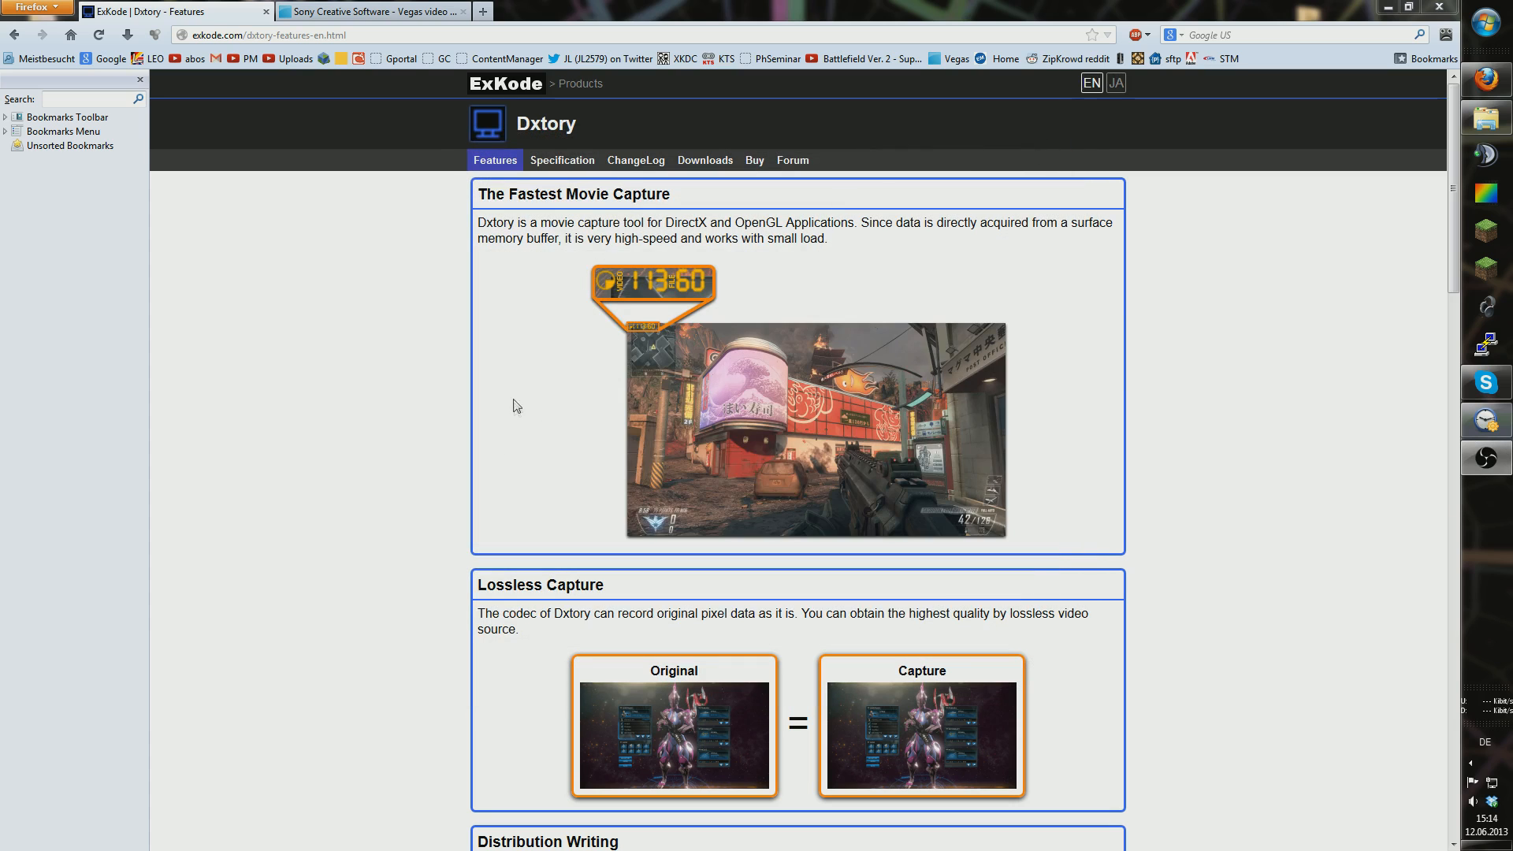
pyautogui.click(381, 11)
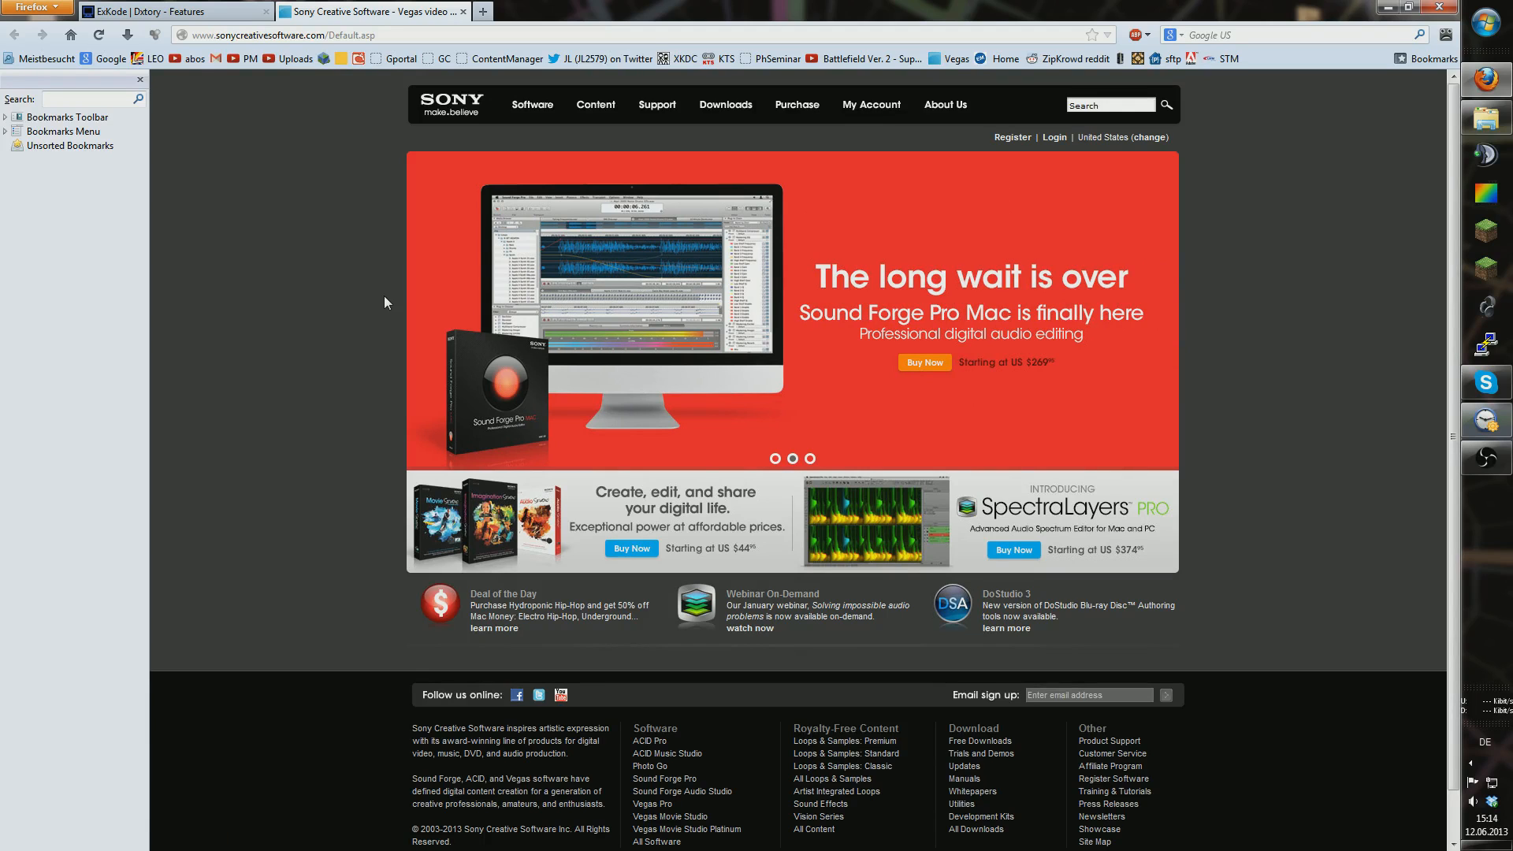
pyautogui.moveTo(530, 109)
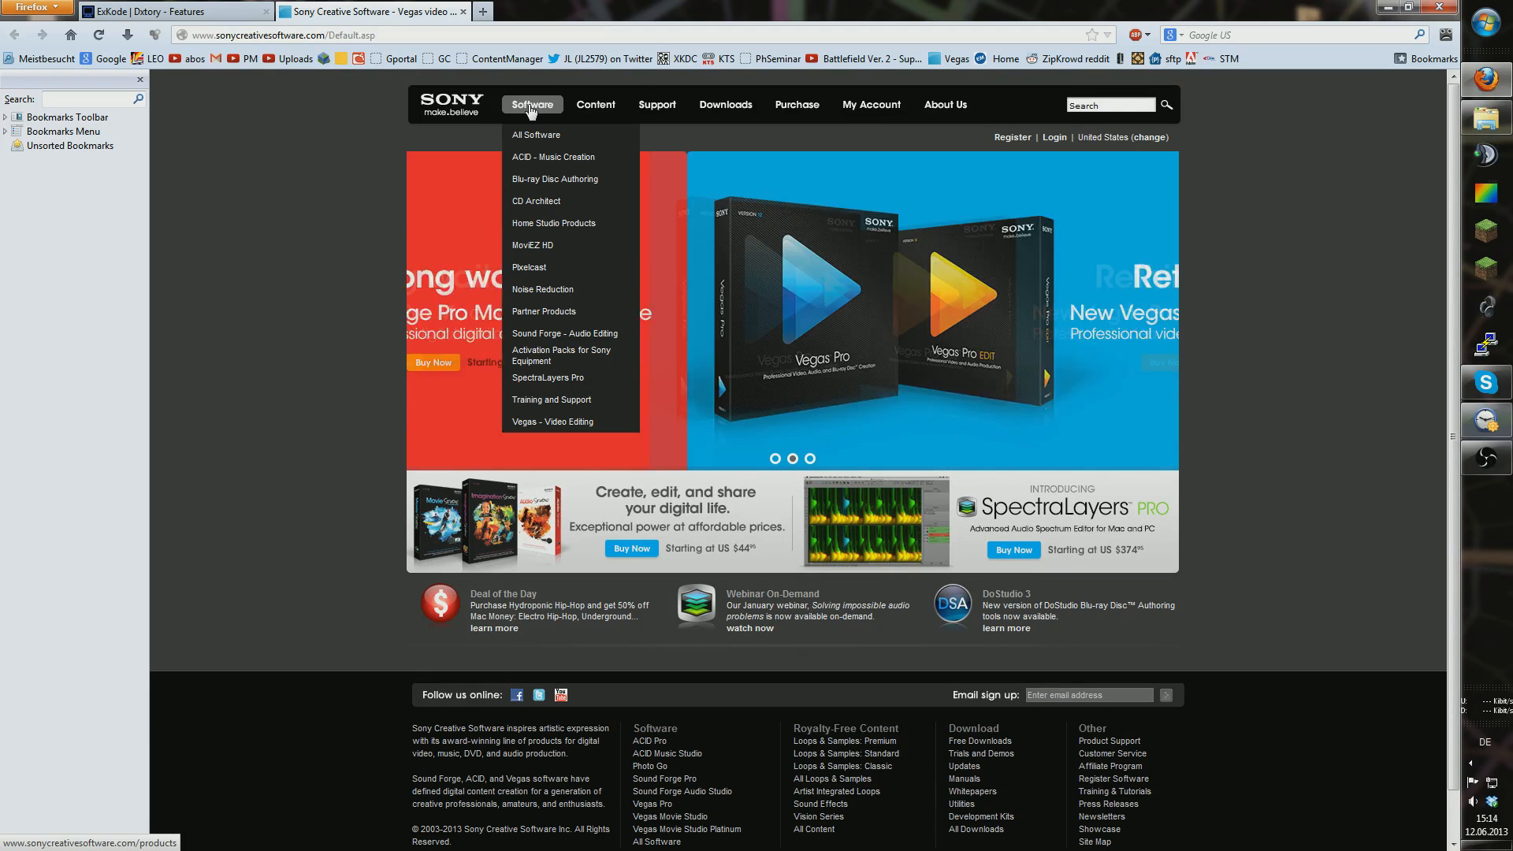
pyautogui.click(579, 424)
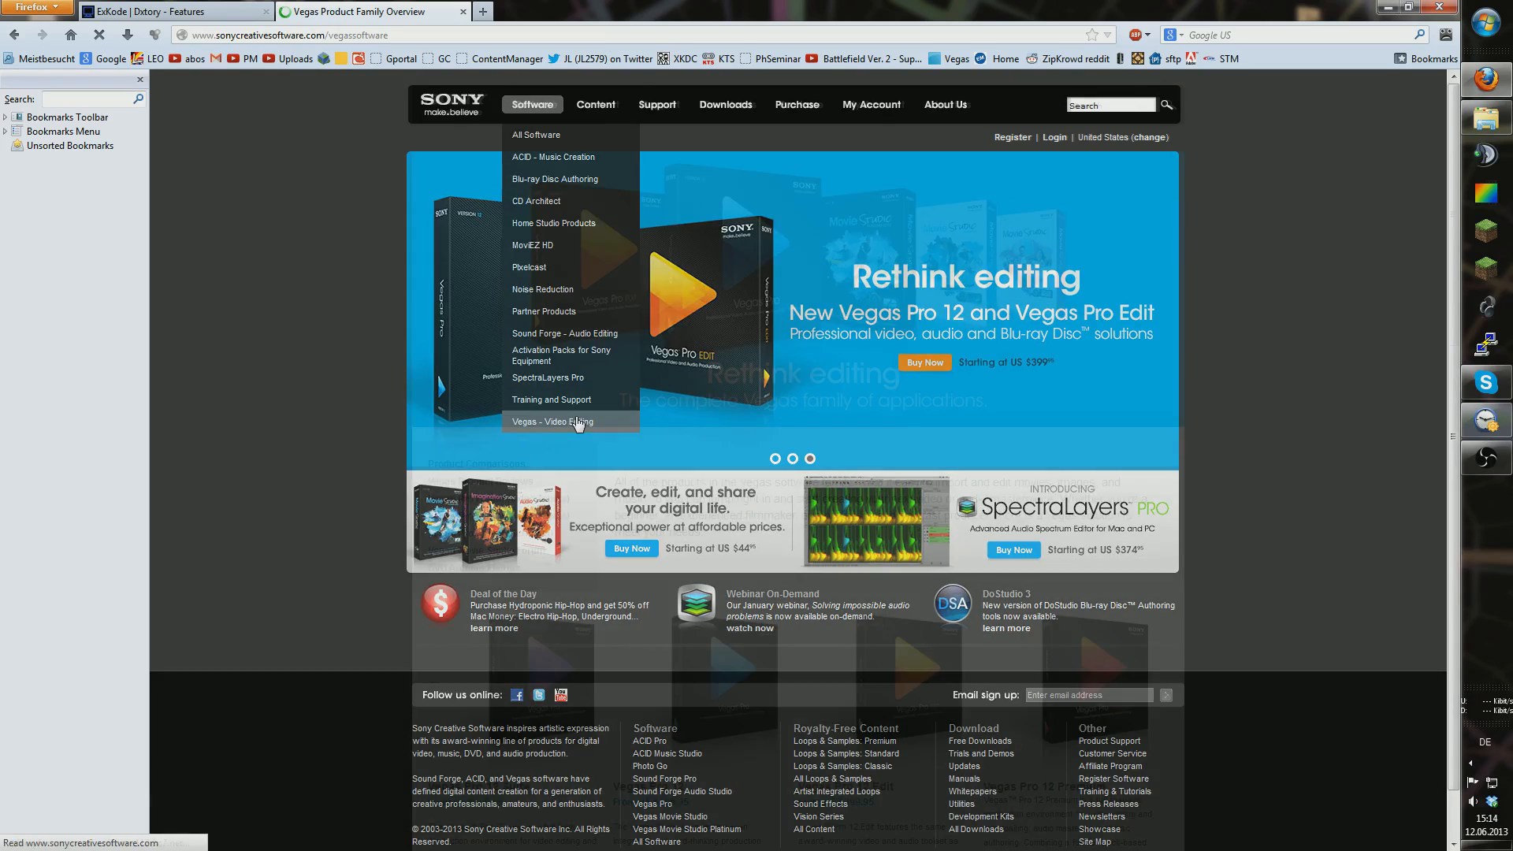
pyautogui.scroll(-5, 758, 617)
pyautogui.scroll(-8, 758, 617)
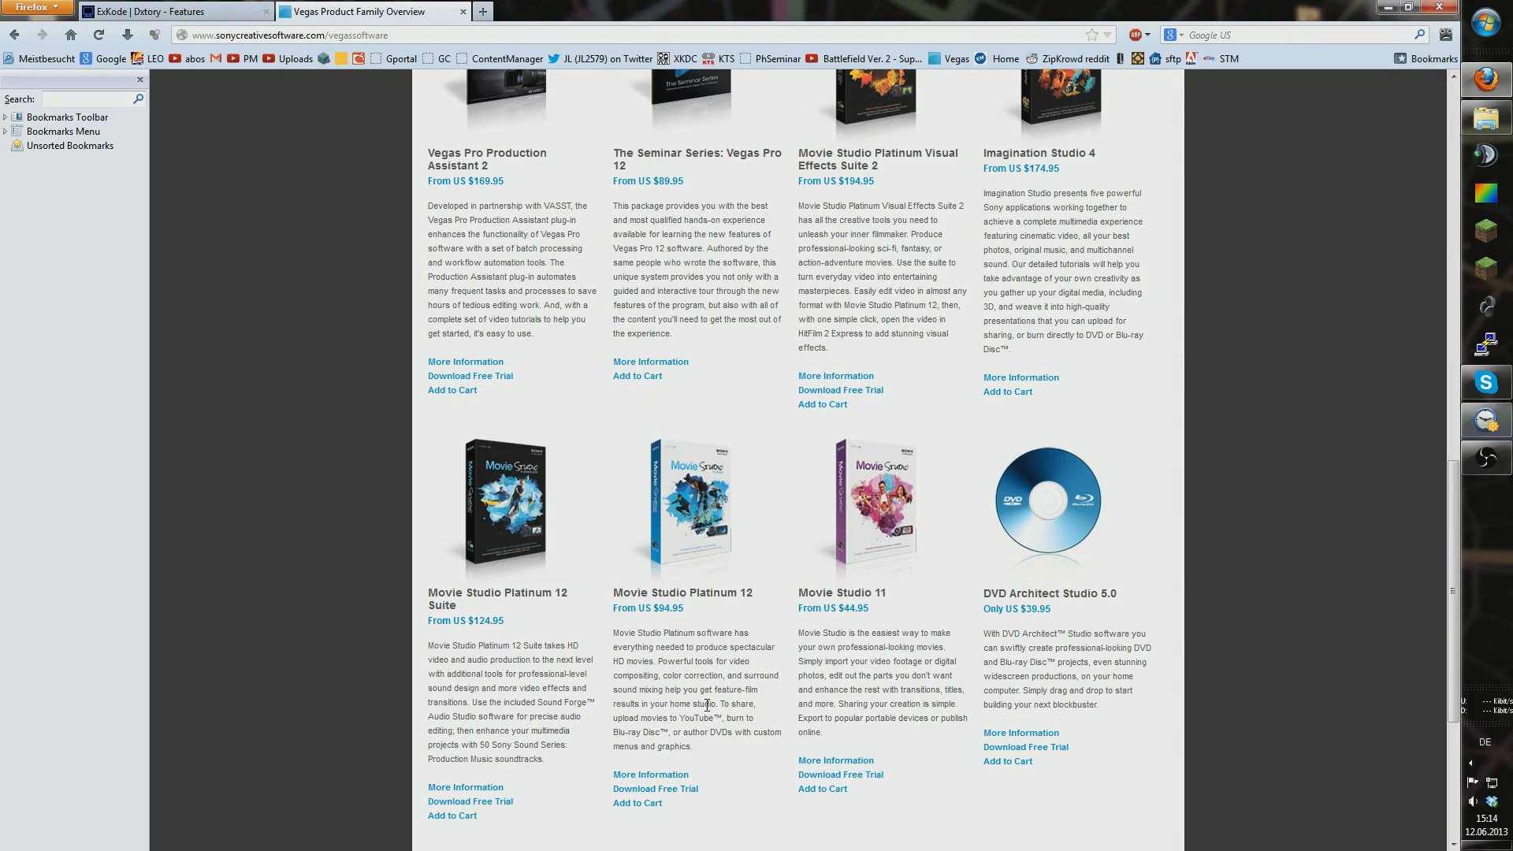
pyautogui.click(699, 782)
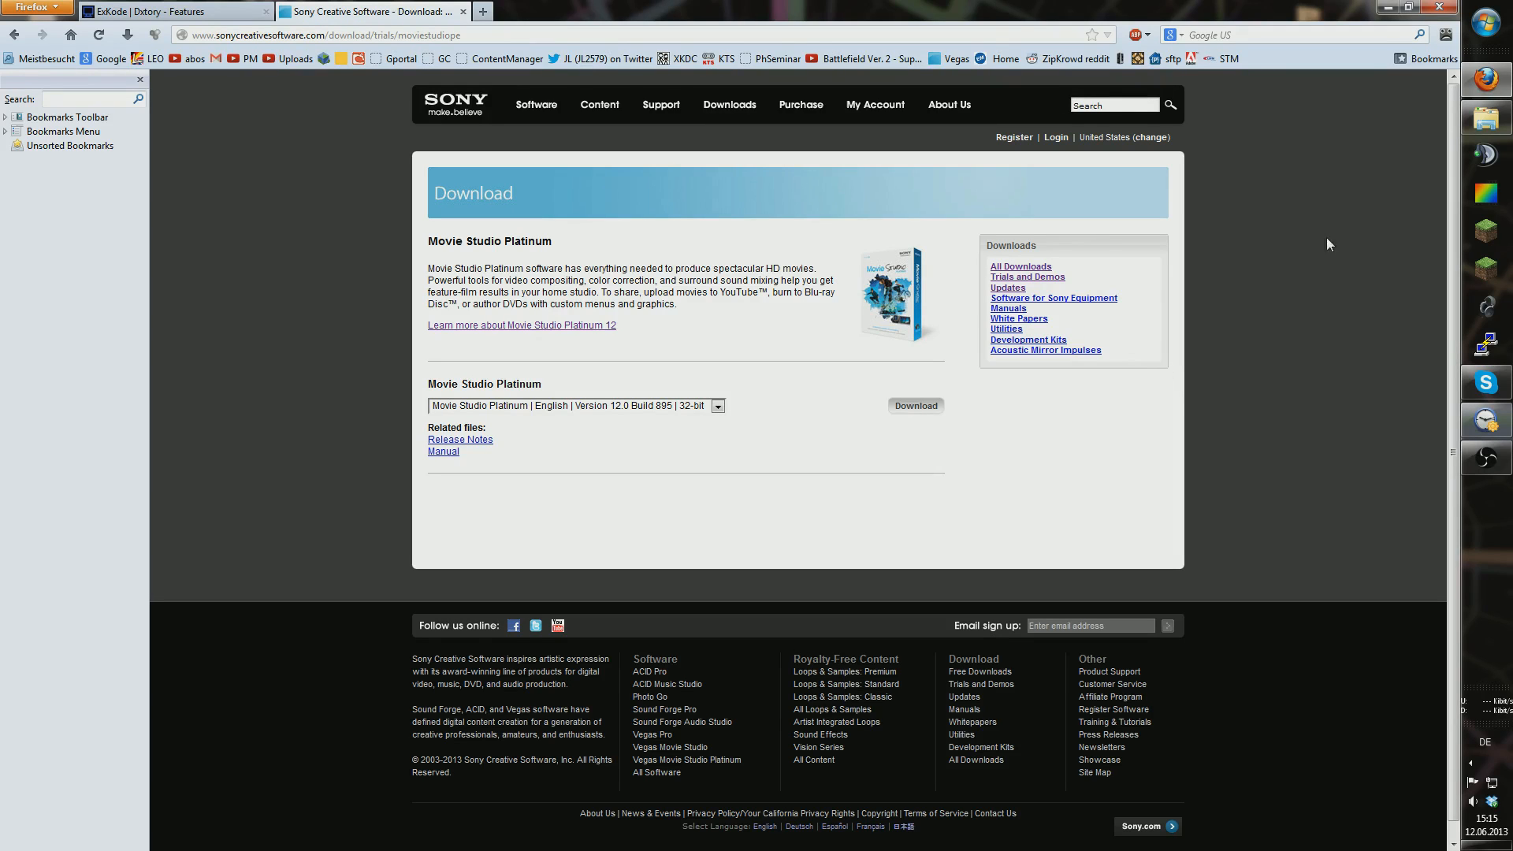
# Step: Launch Movie Studio Platinum 12.0 from the Start menu
pyautogui.click(1486, 21)
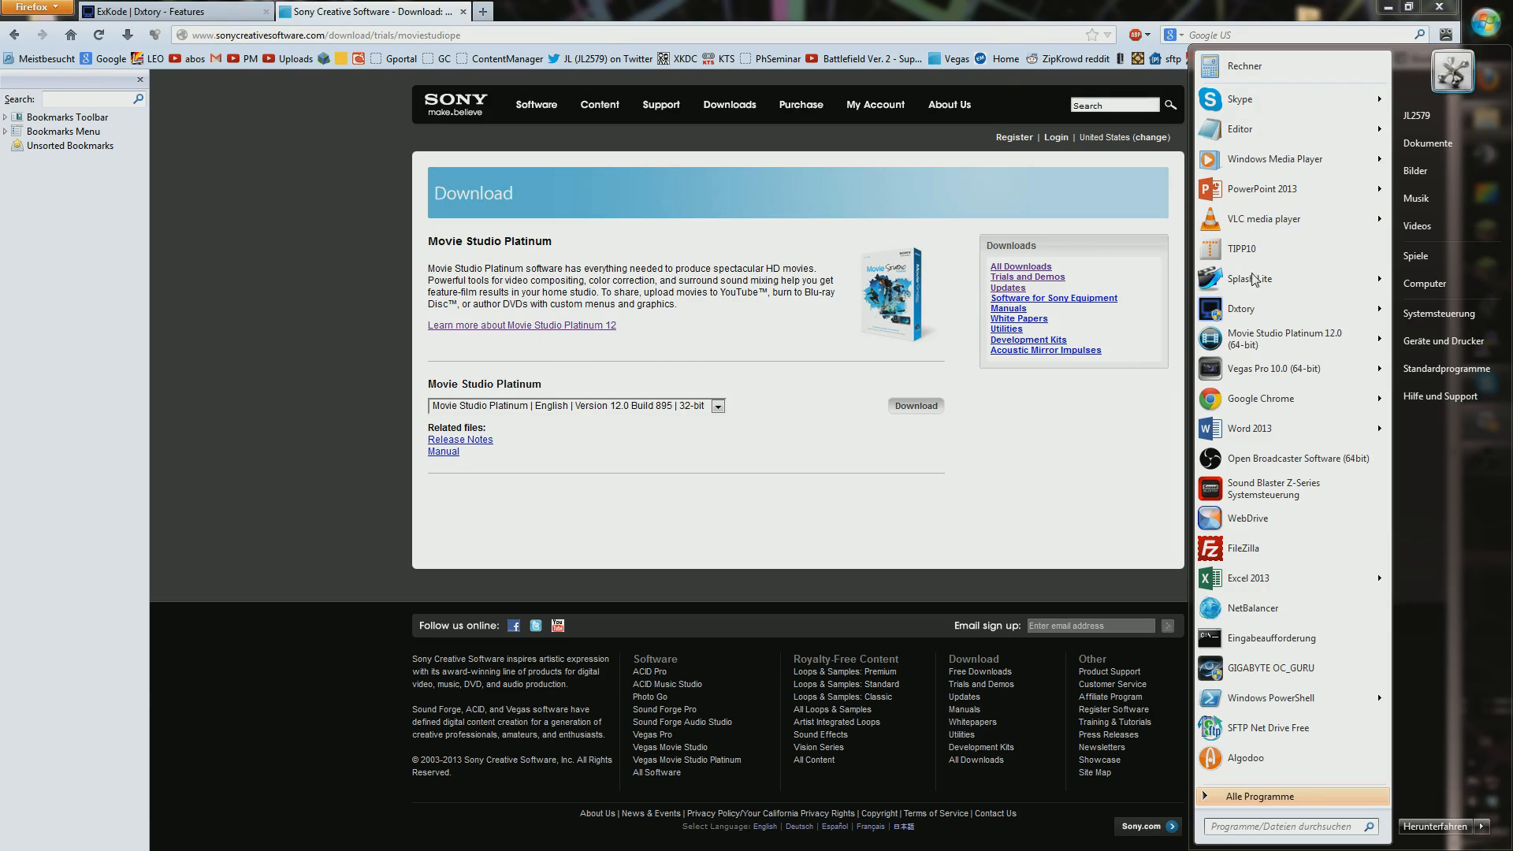
pyautogui.click(1271, 337)
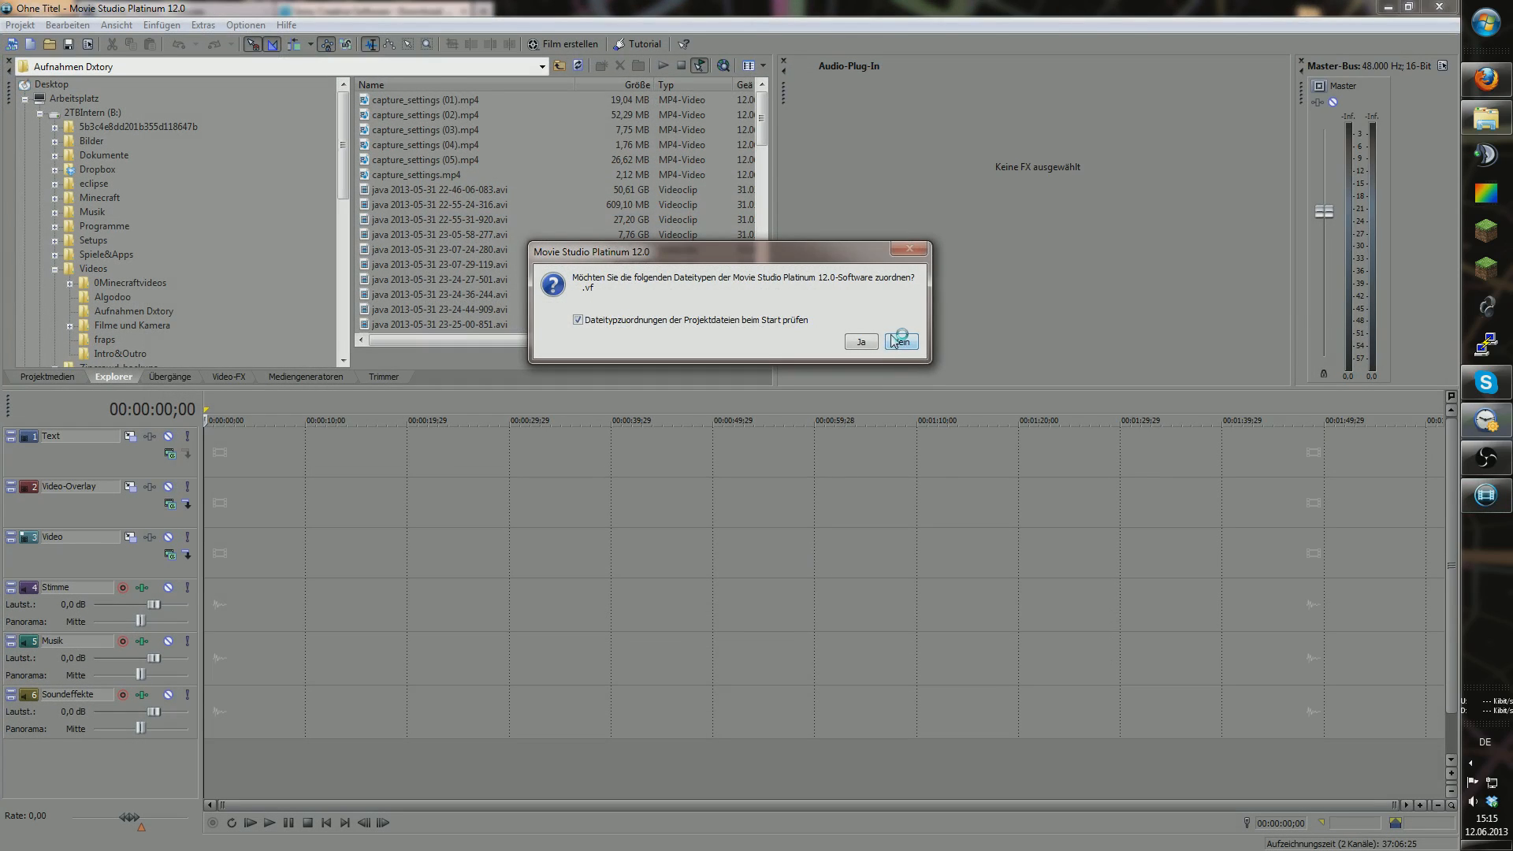
# Step: Decline the .vf association, open recent project Preset_Standart, and drag the preview into view
pyautogui.click(906, 344)
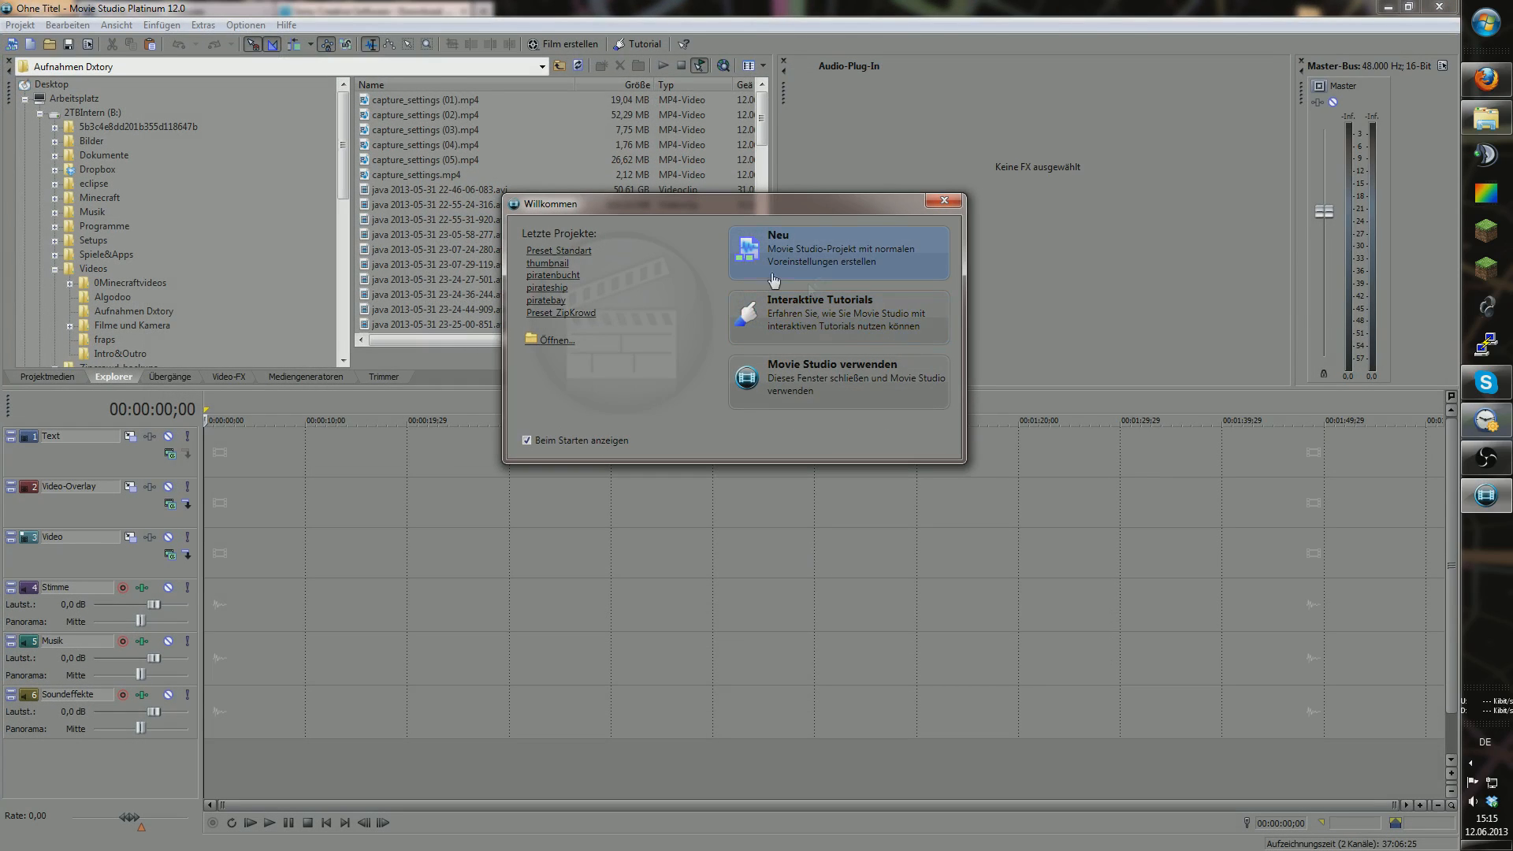
pyautogui.click(571, 249)
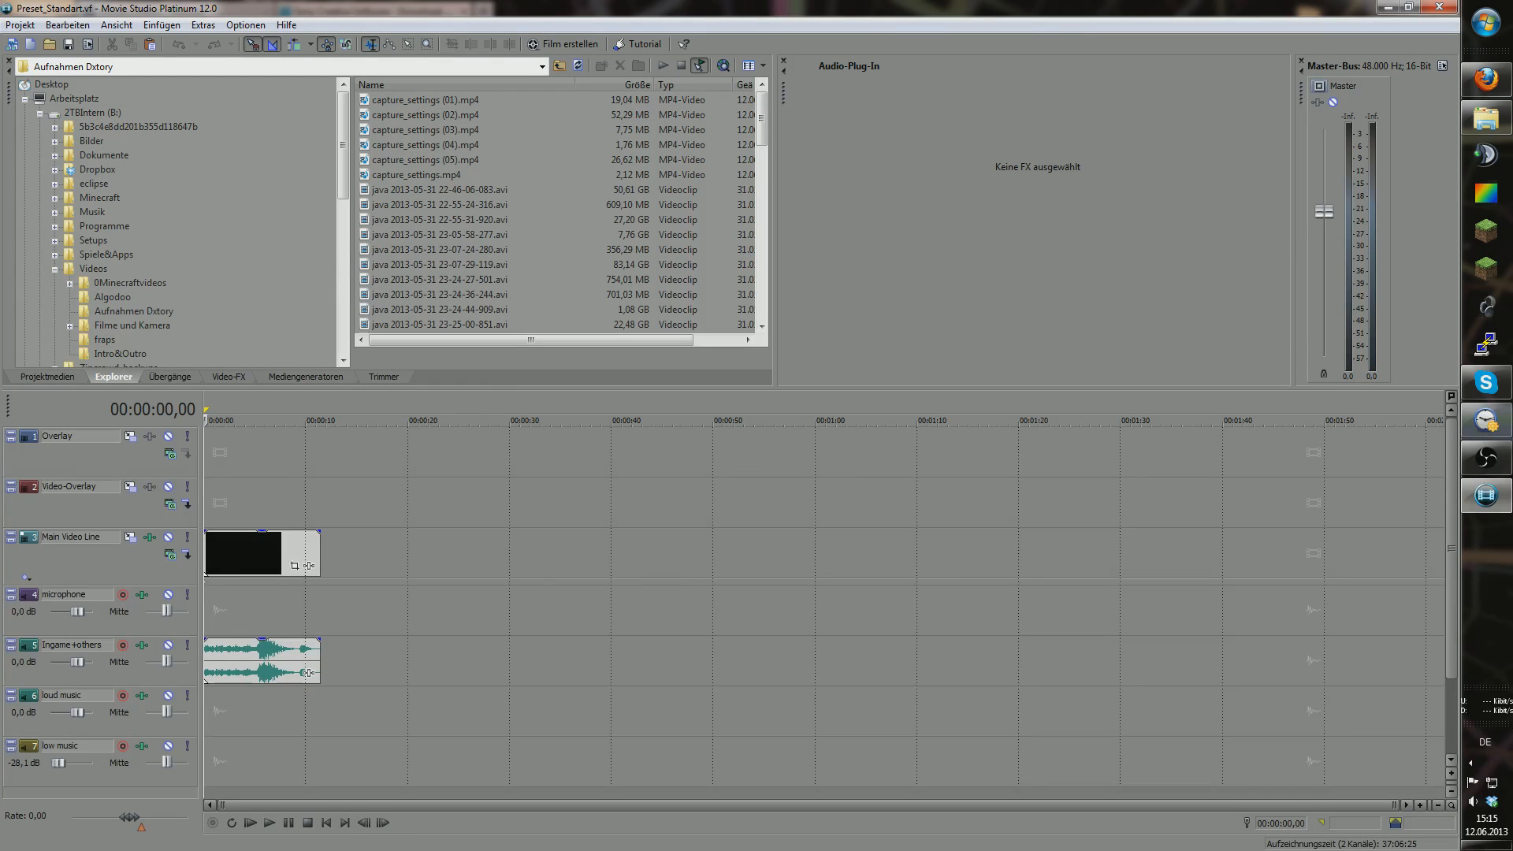
pyautogui.moveTo(0, 205); pyautogui.dragTo(639, 498)
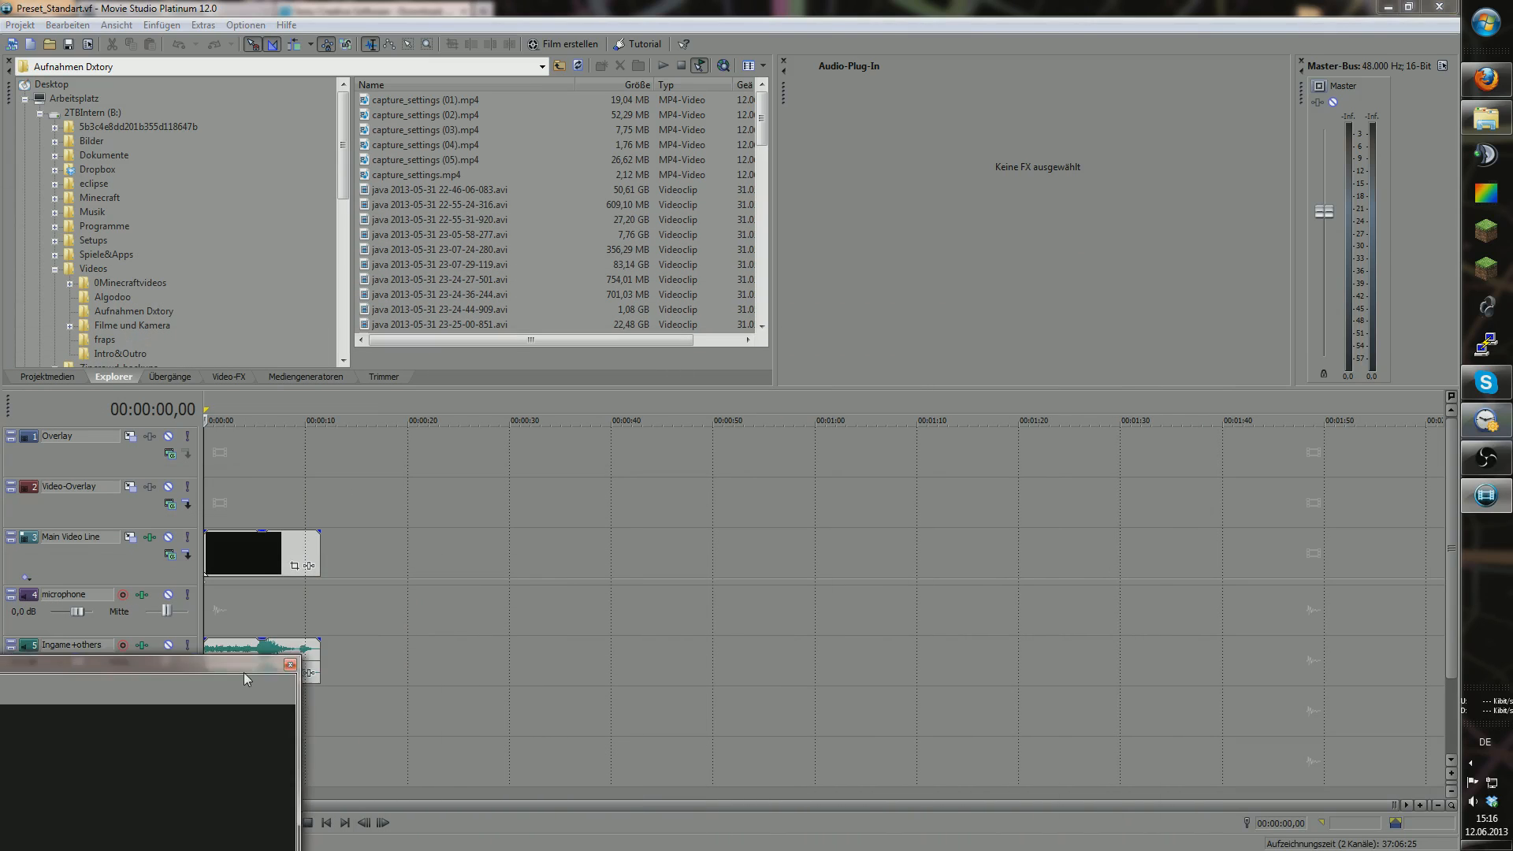
# Step: Show Main Video Line's Sony Levels (Computer-RGB to Studio-RGB) and dock the preview lower right
pyautogui.click(150, 539)
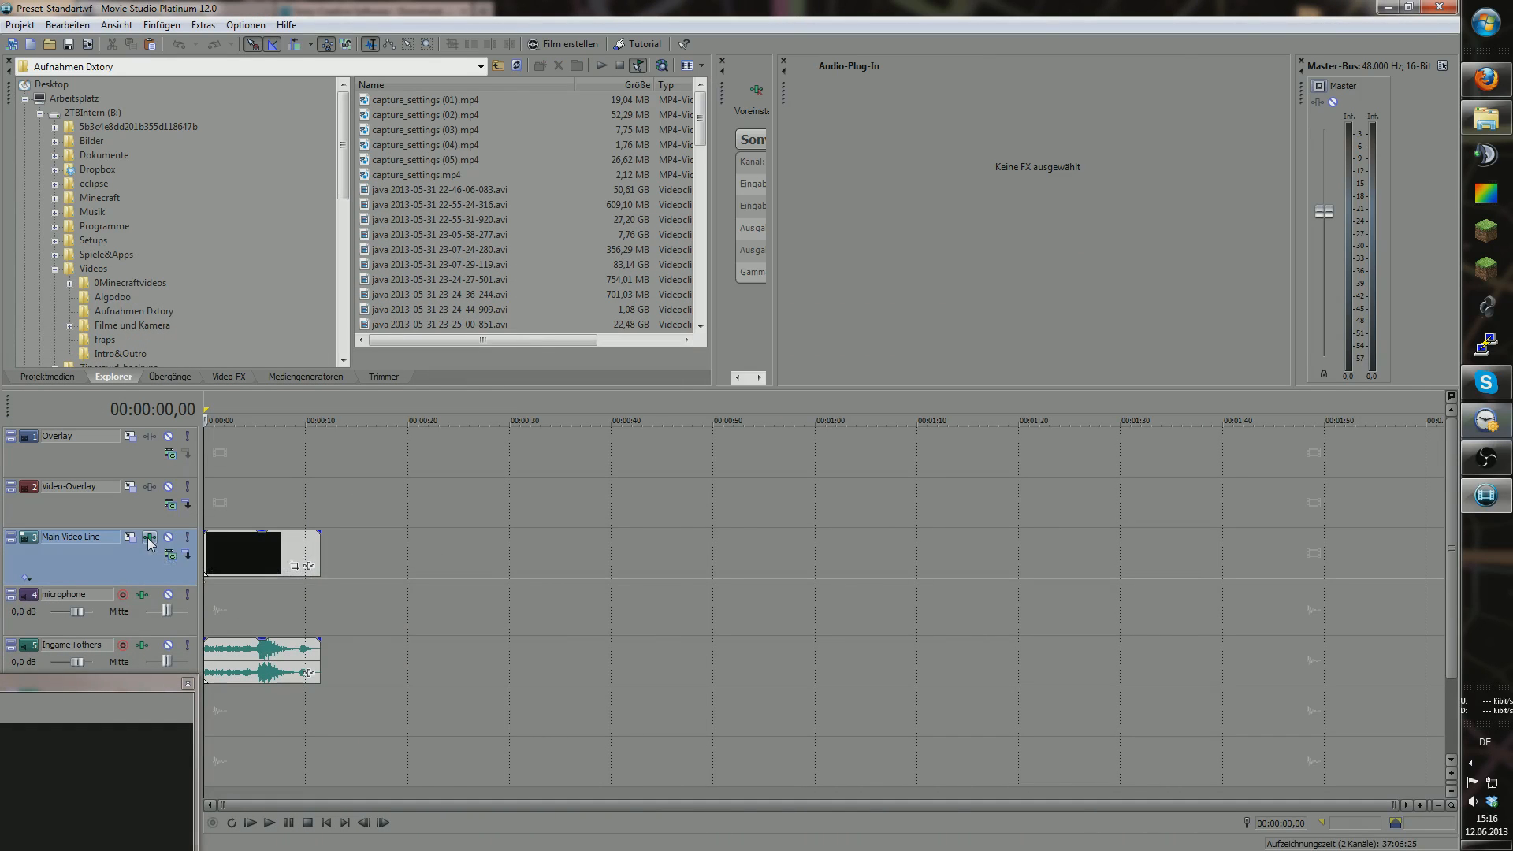
pyautogui.click(784, 60)
pyautogui.moveTo(720, 205); pyautogui.dragTo(761, 198)
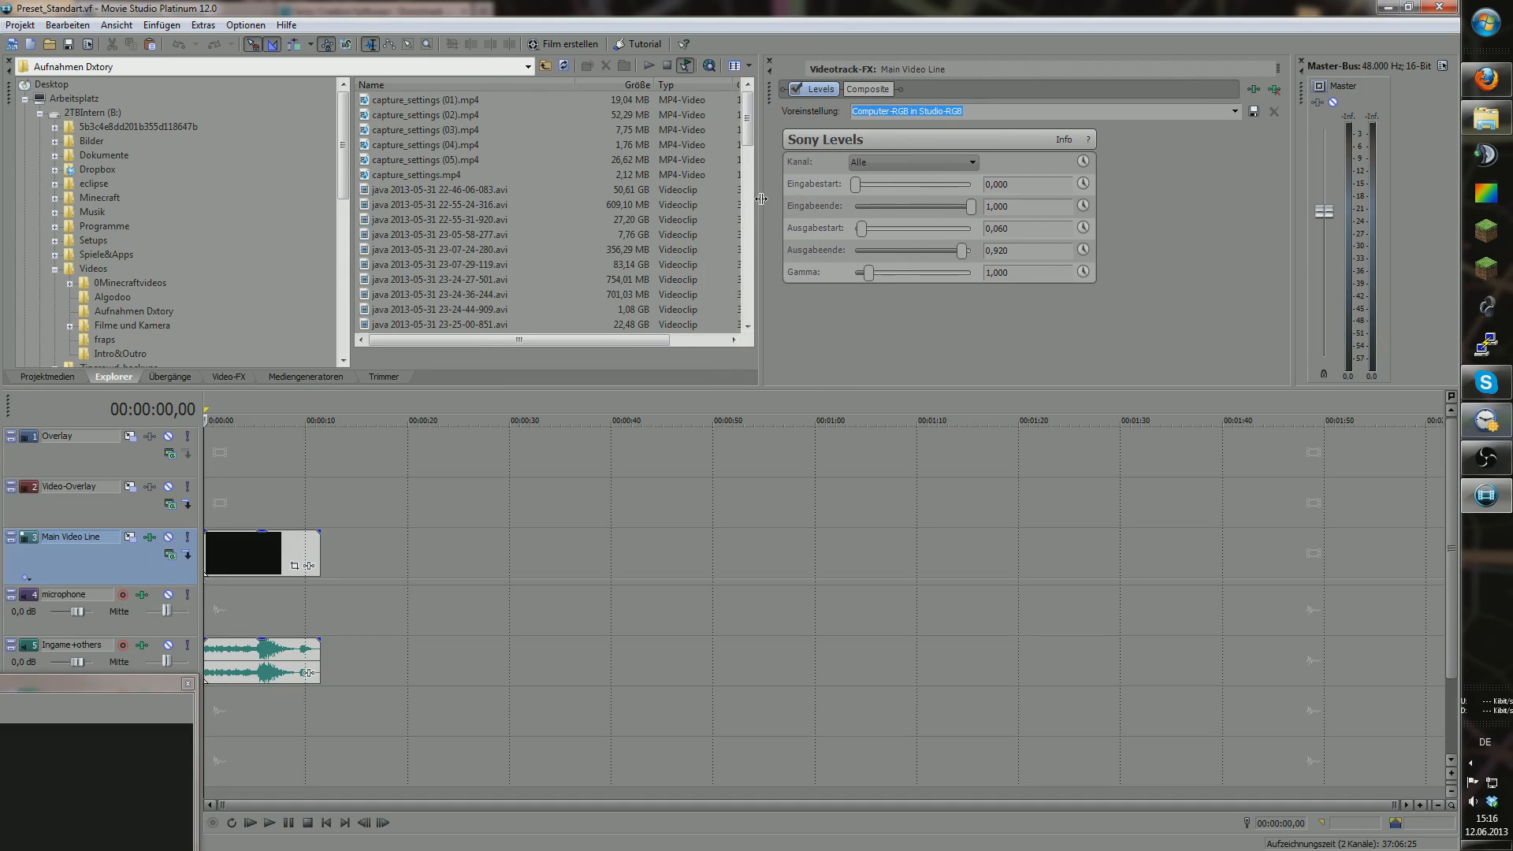
pyautogui.moveTo(141, 686); pyautogui.dragTo(614, 517)
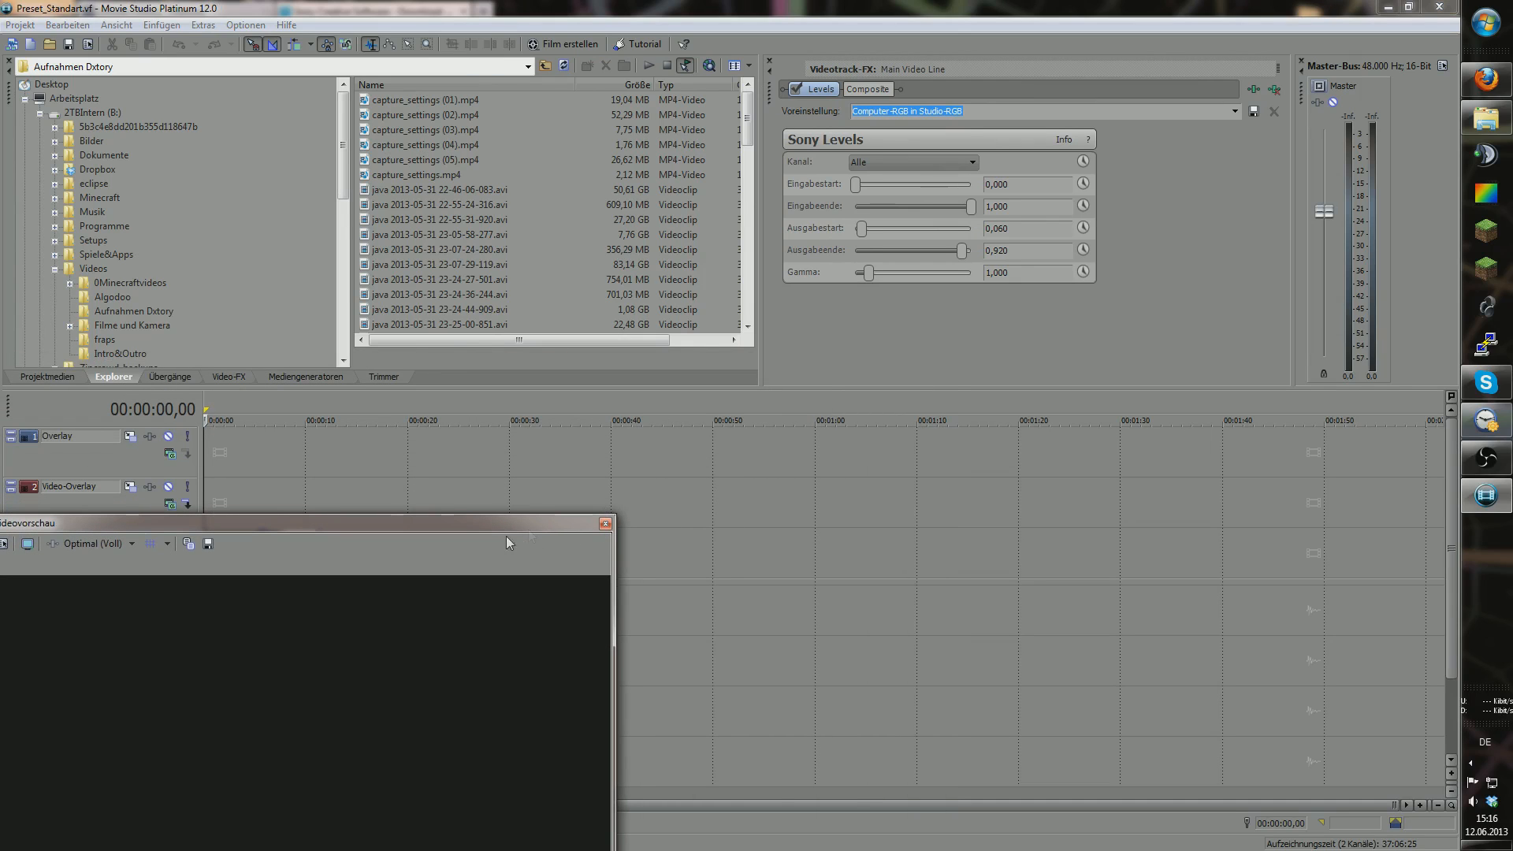
pyautogui.moveTo(512, 526); pyautogui.dragTo(1265, 362)
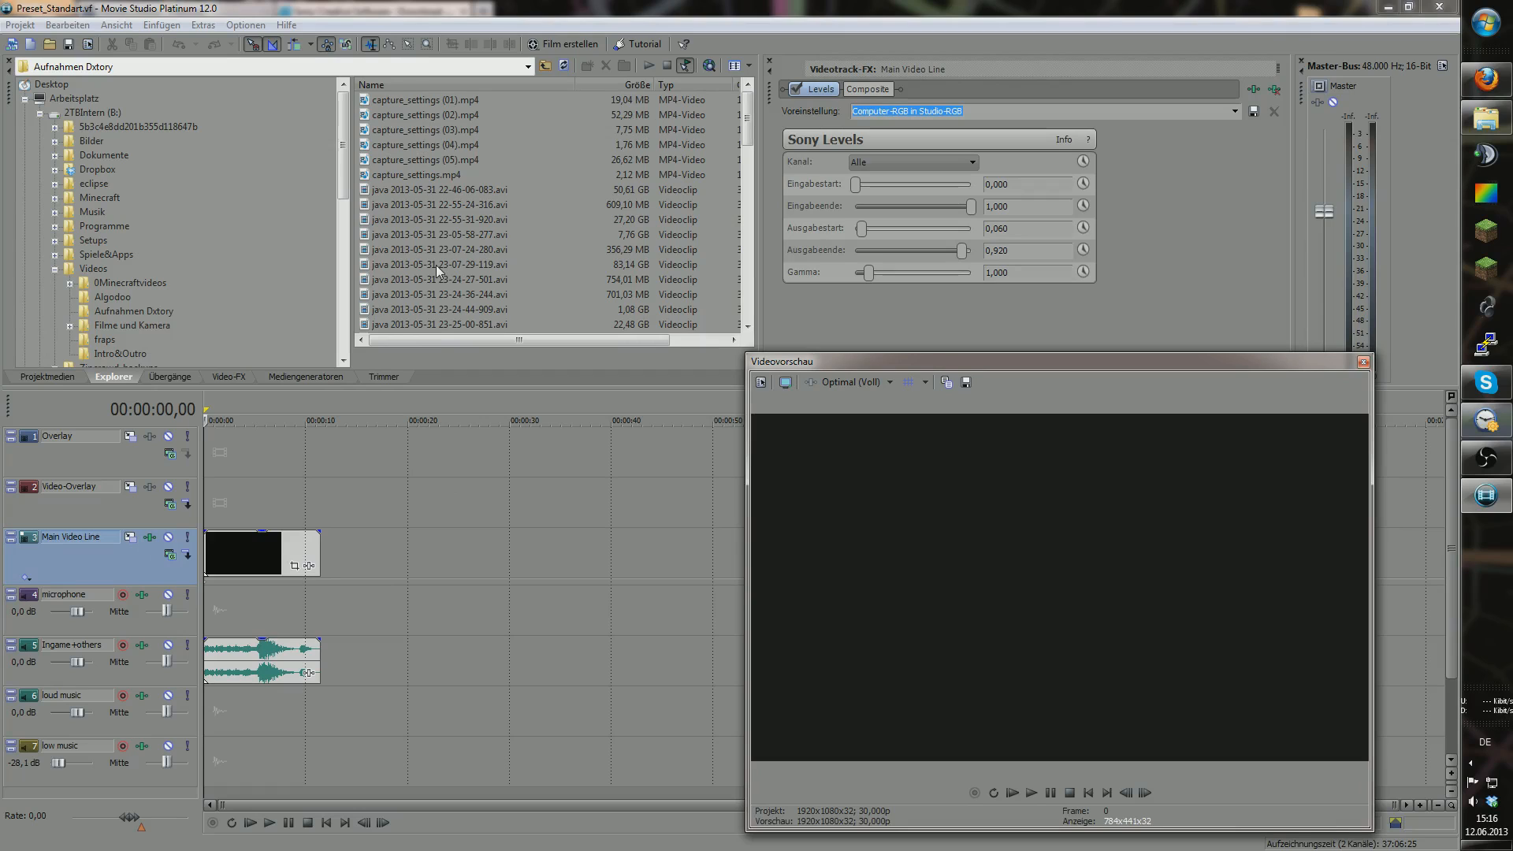
pyautogui.scroll(-10, 664, 270)
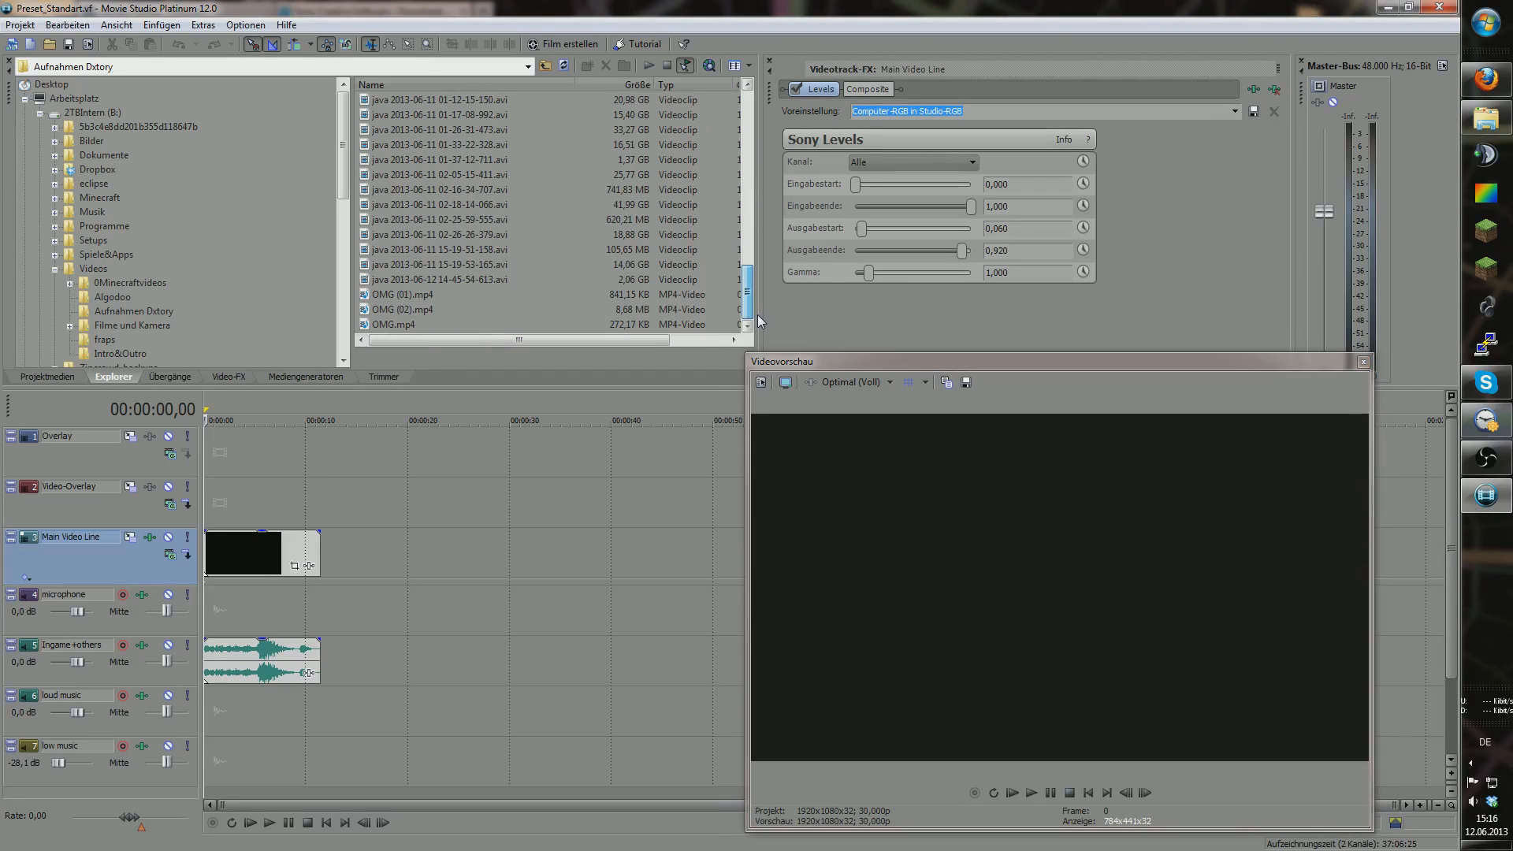
pyautogui.moveTo(462, 280); pyautogui.dragTo(386, 709)
pyautogui.click(411, 705)
pyautogui.press('space')
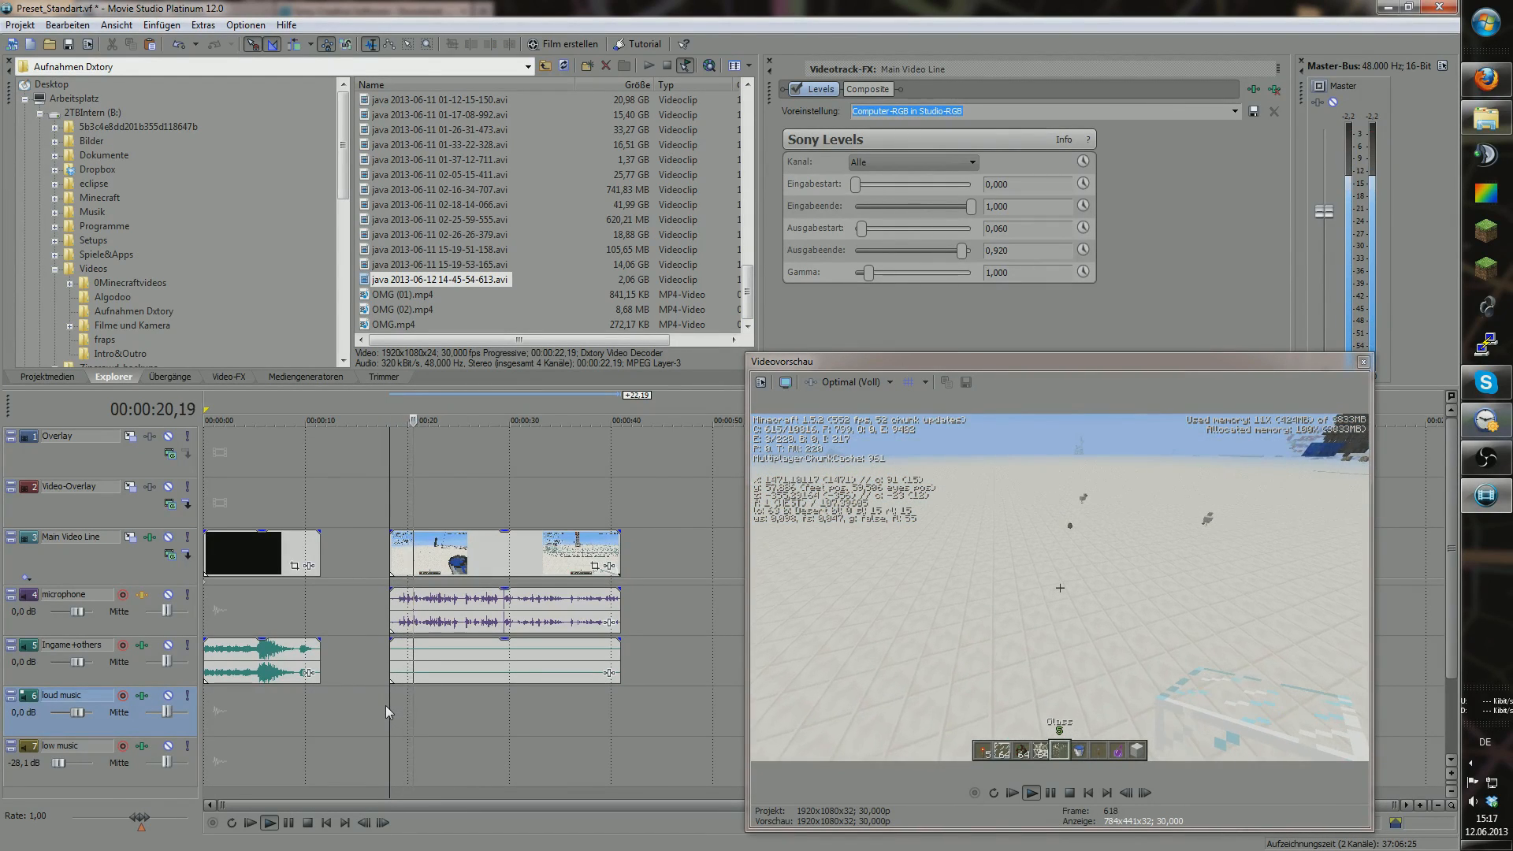
pyautogui.press('space')
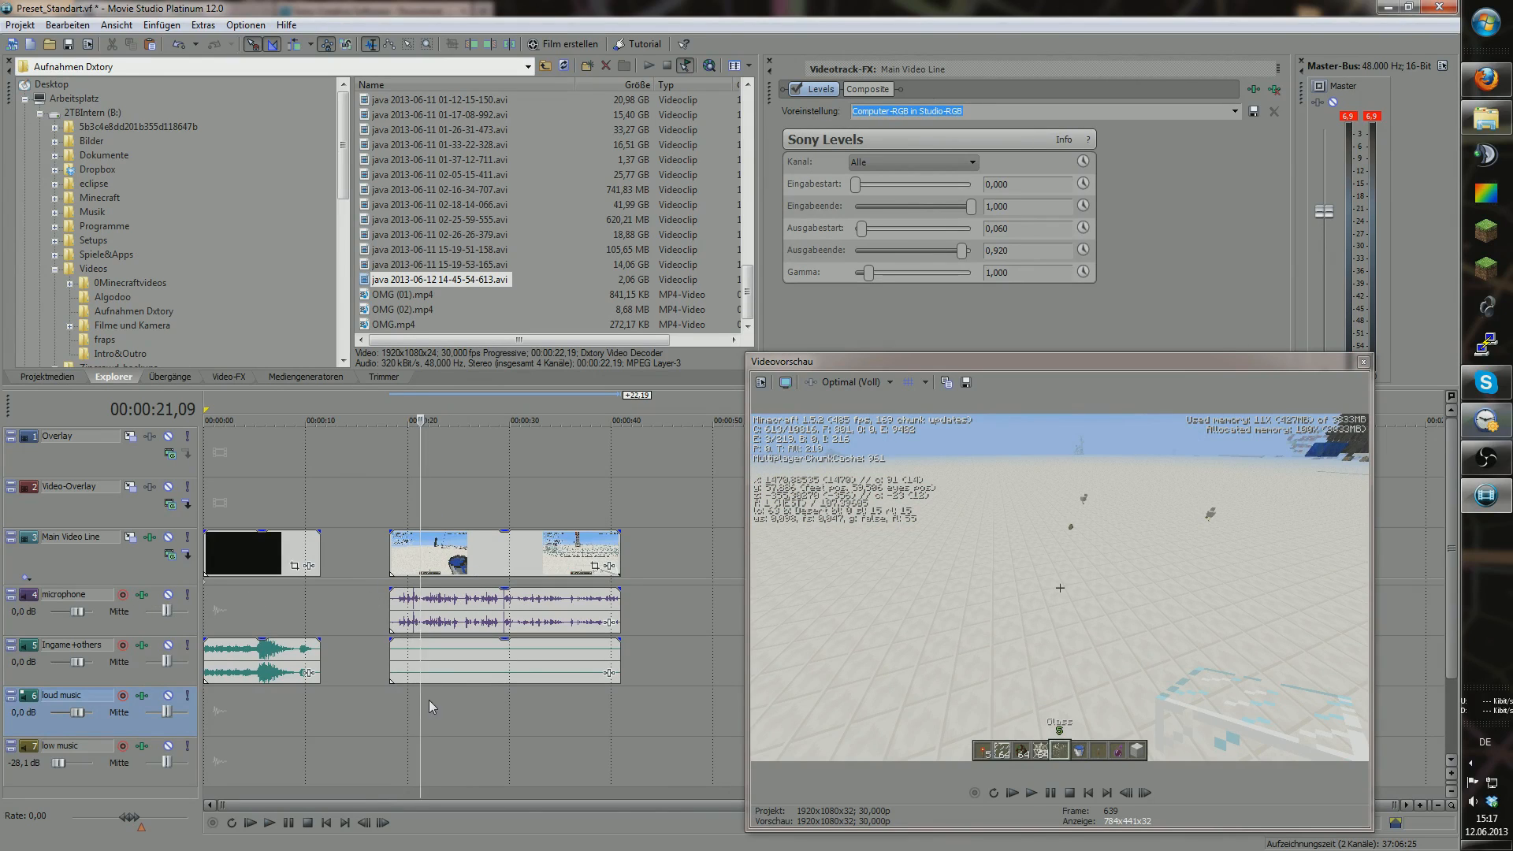
pyautogui.moveTo(420, 700); pyautogui.dragTo(345, 676)
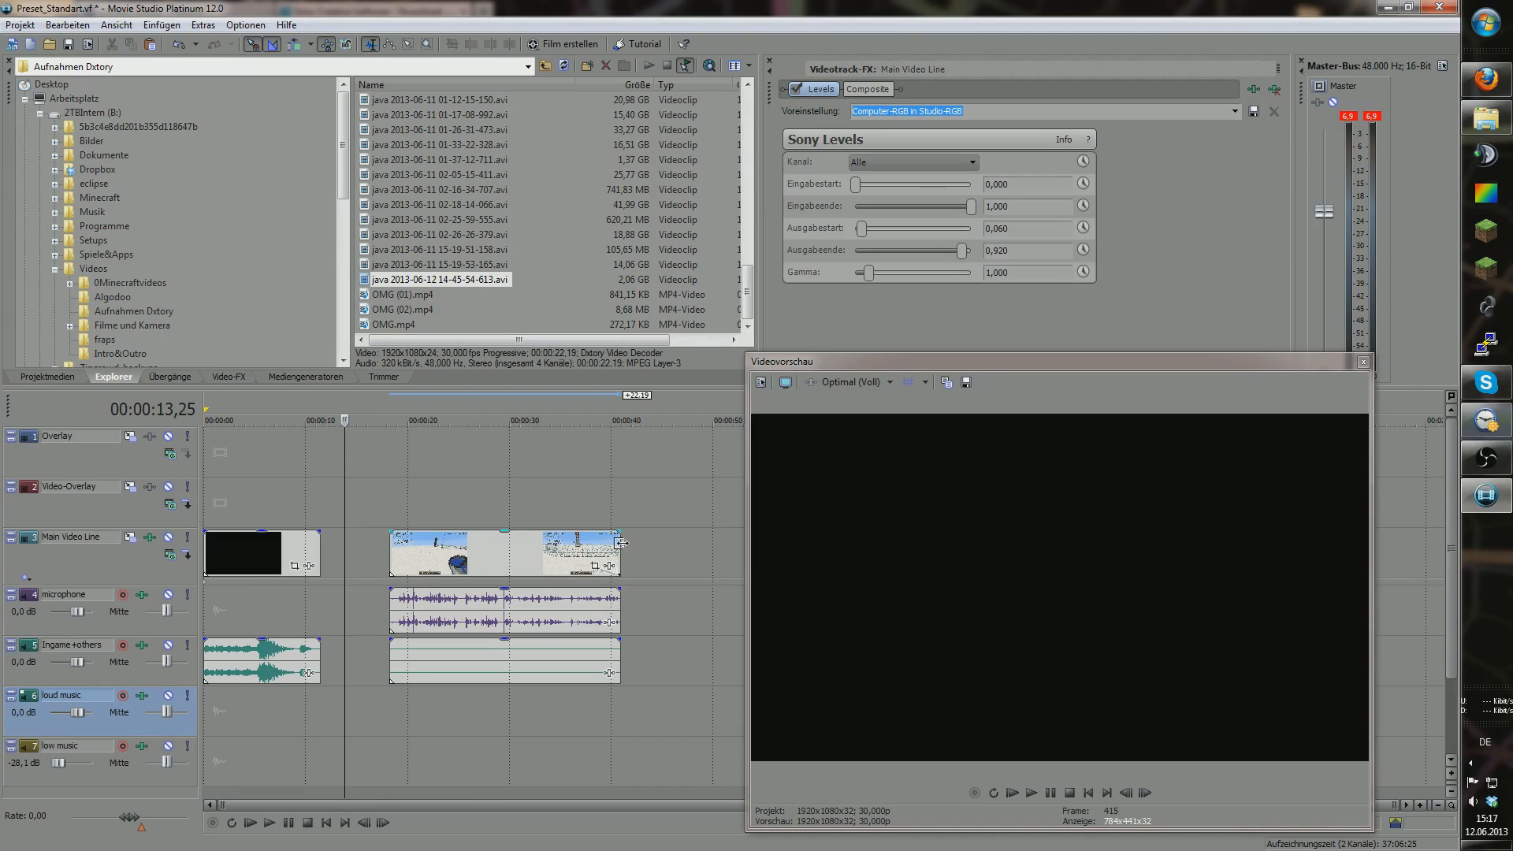
# Step: Delete the java recording from the timeline and move the cursor back to about 14 seconds
pyautogui.click(563, 539)
pyautogui.press('Delete')
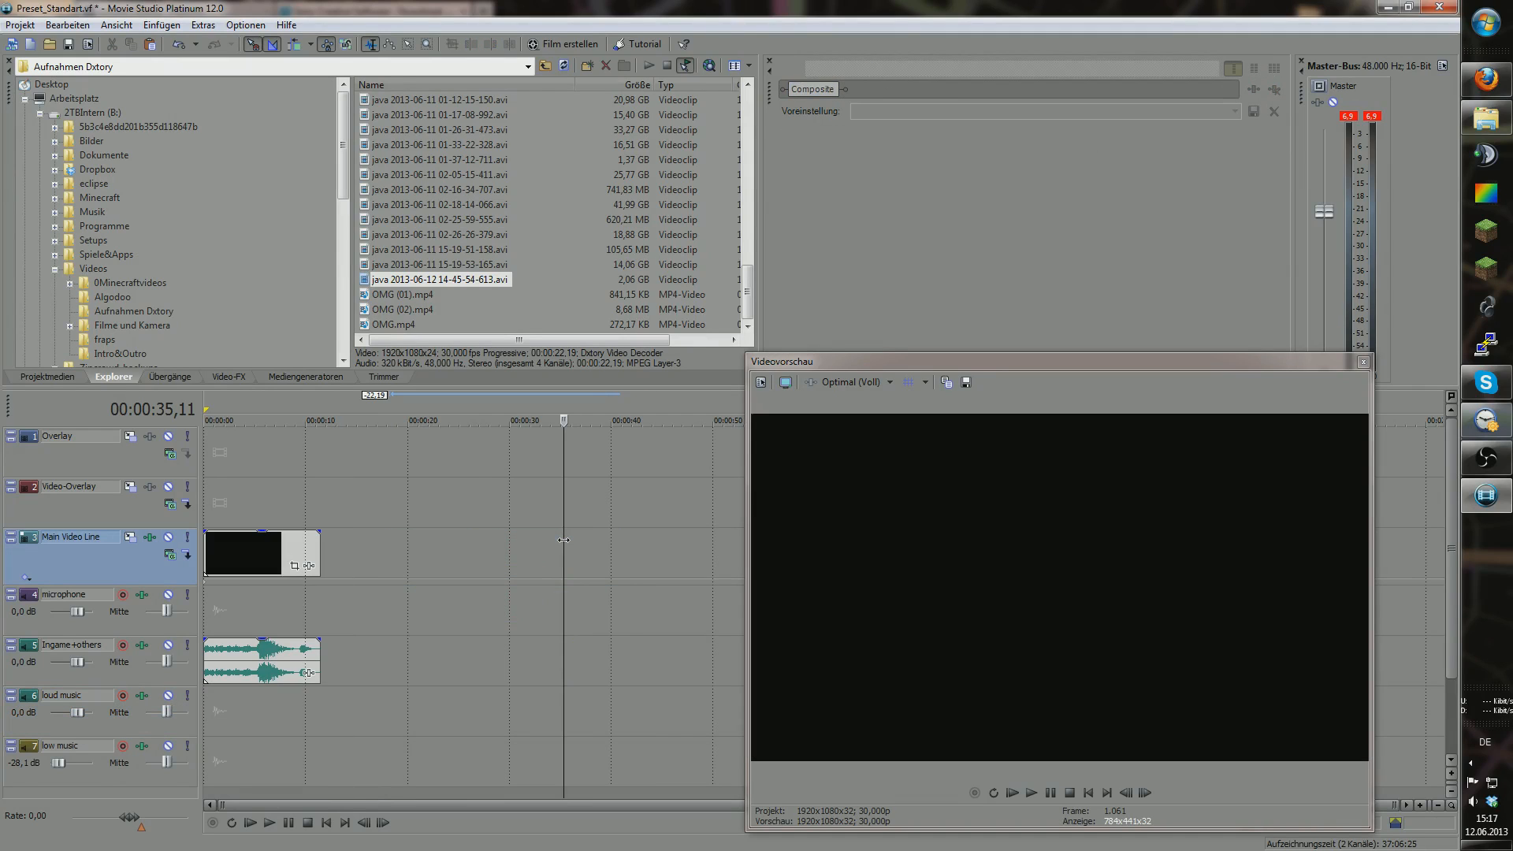
pyautogui.moveTo(563, 541); pyautogui.dragTo(351, 517)
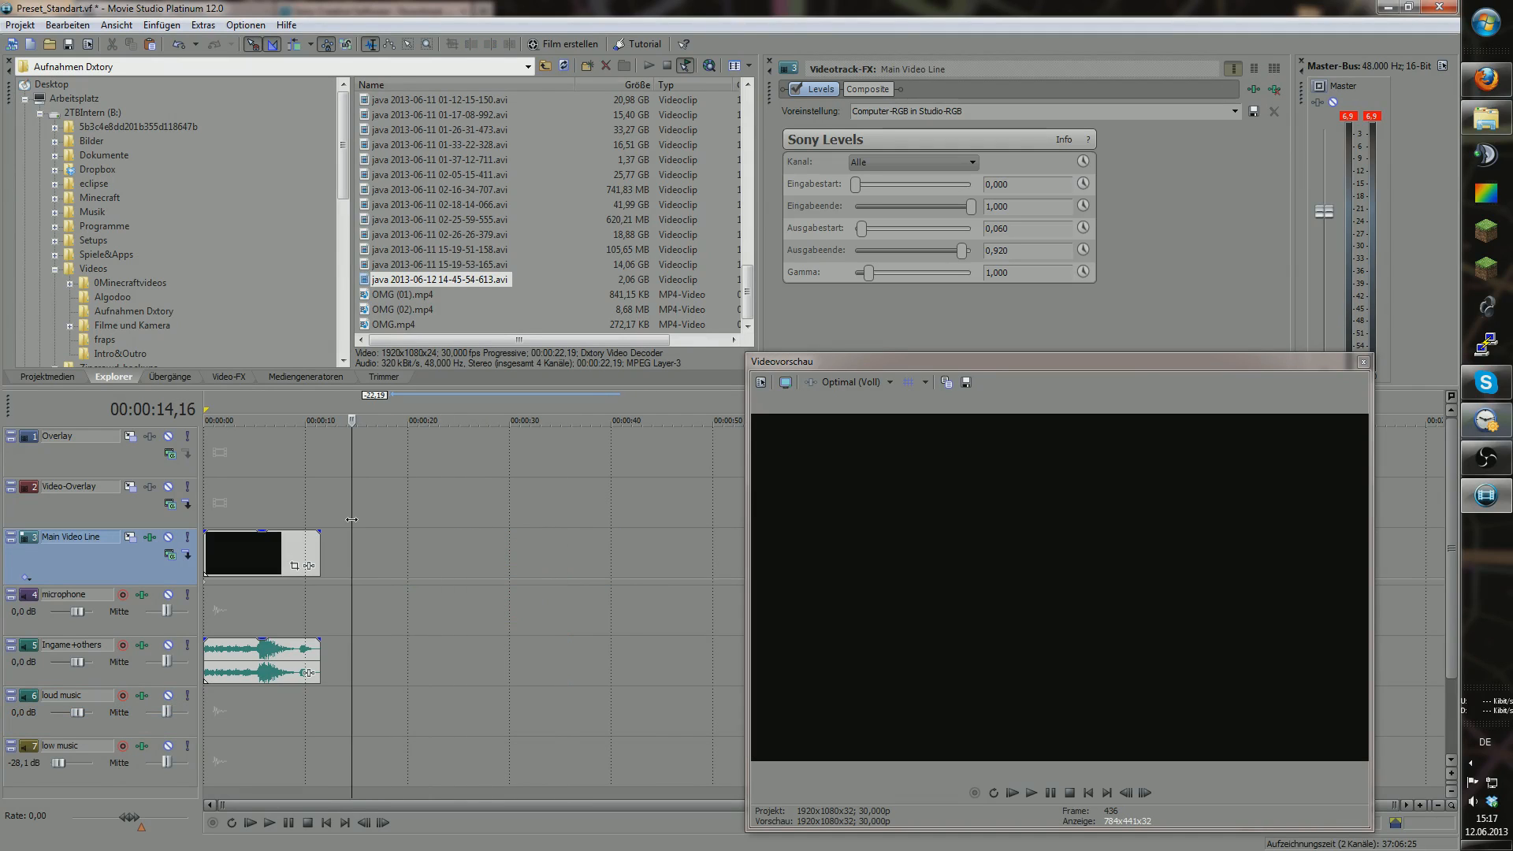
# Step: Start a new project without saving the current one, accepting the shown settings
pyautogui.click(22, 25)
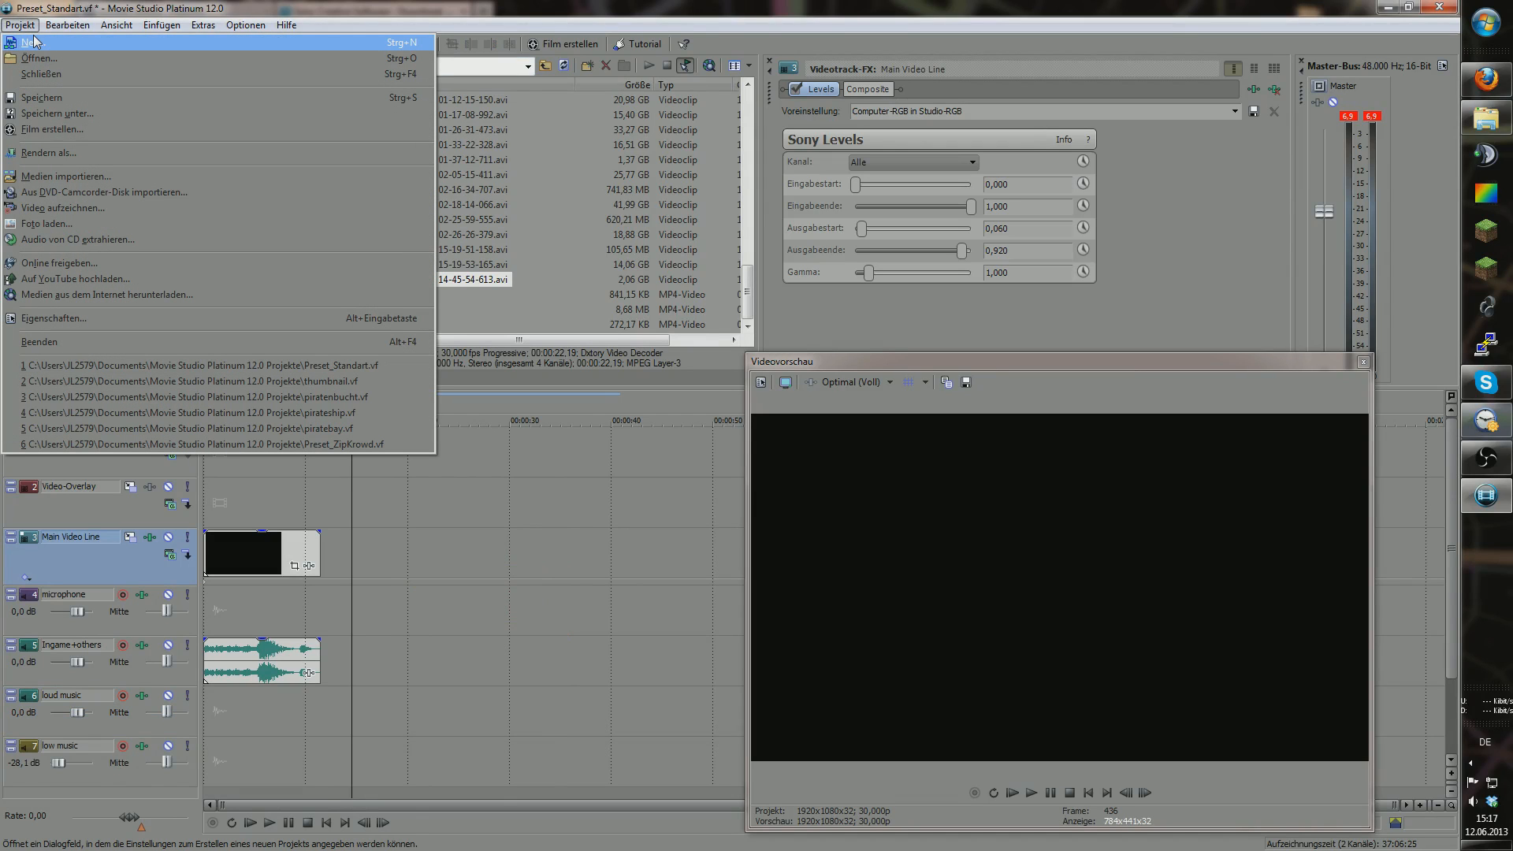
pyautogui.click(36, 42)
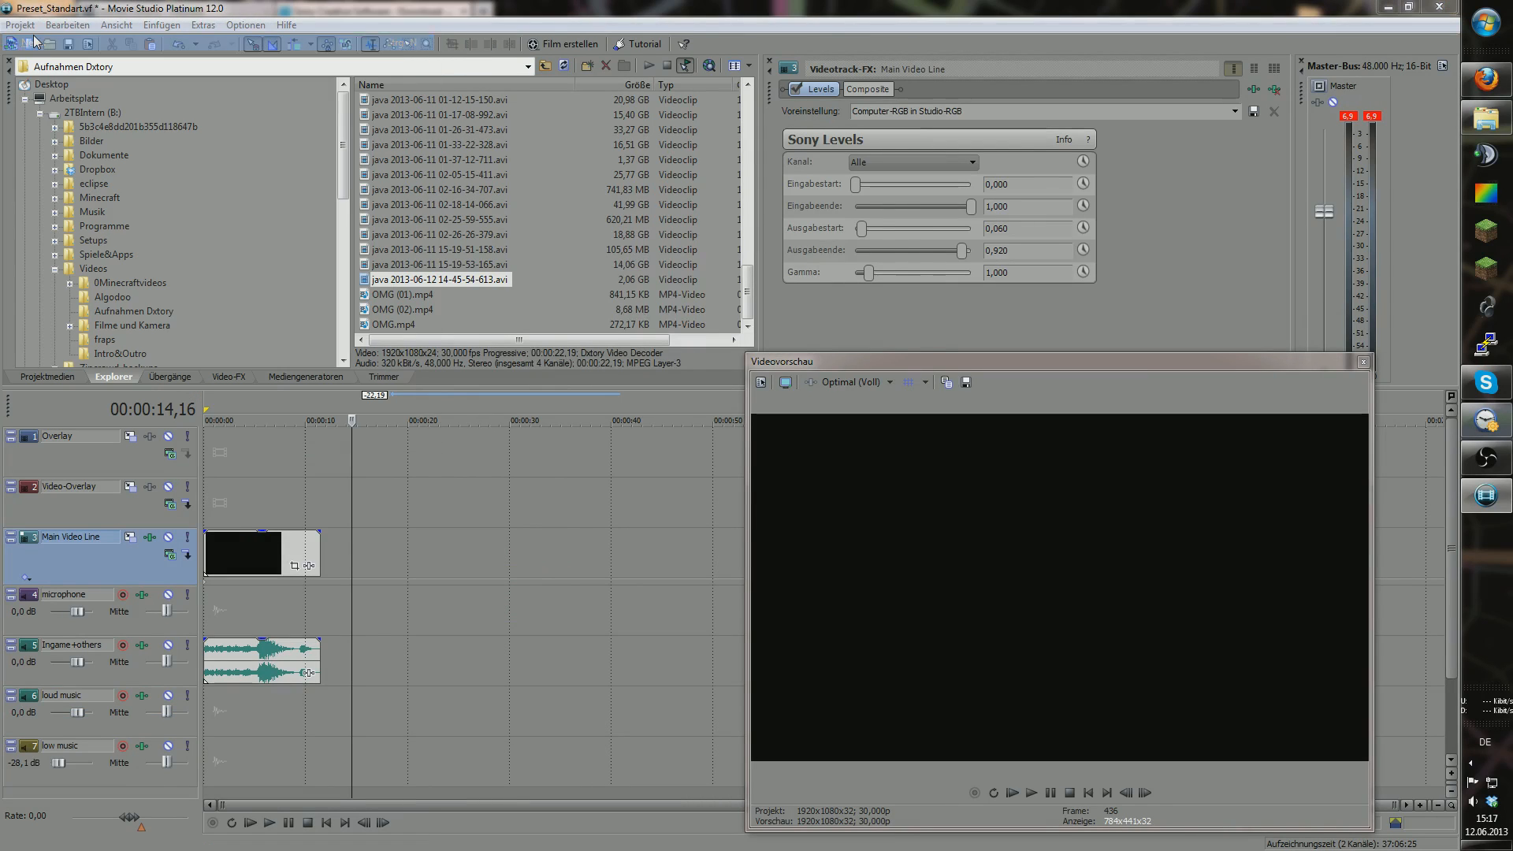
pyautogui.click(775, 348)
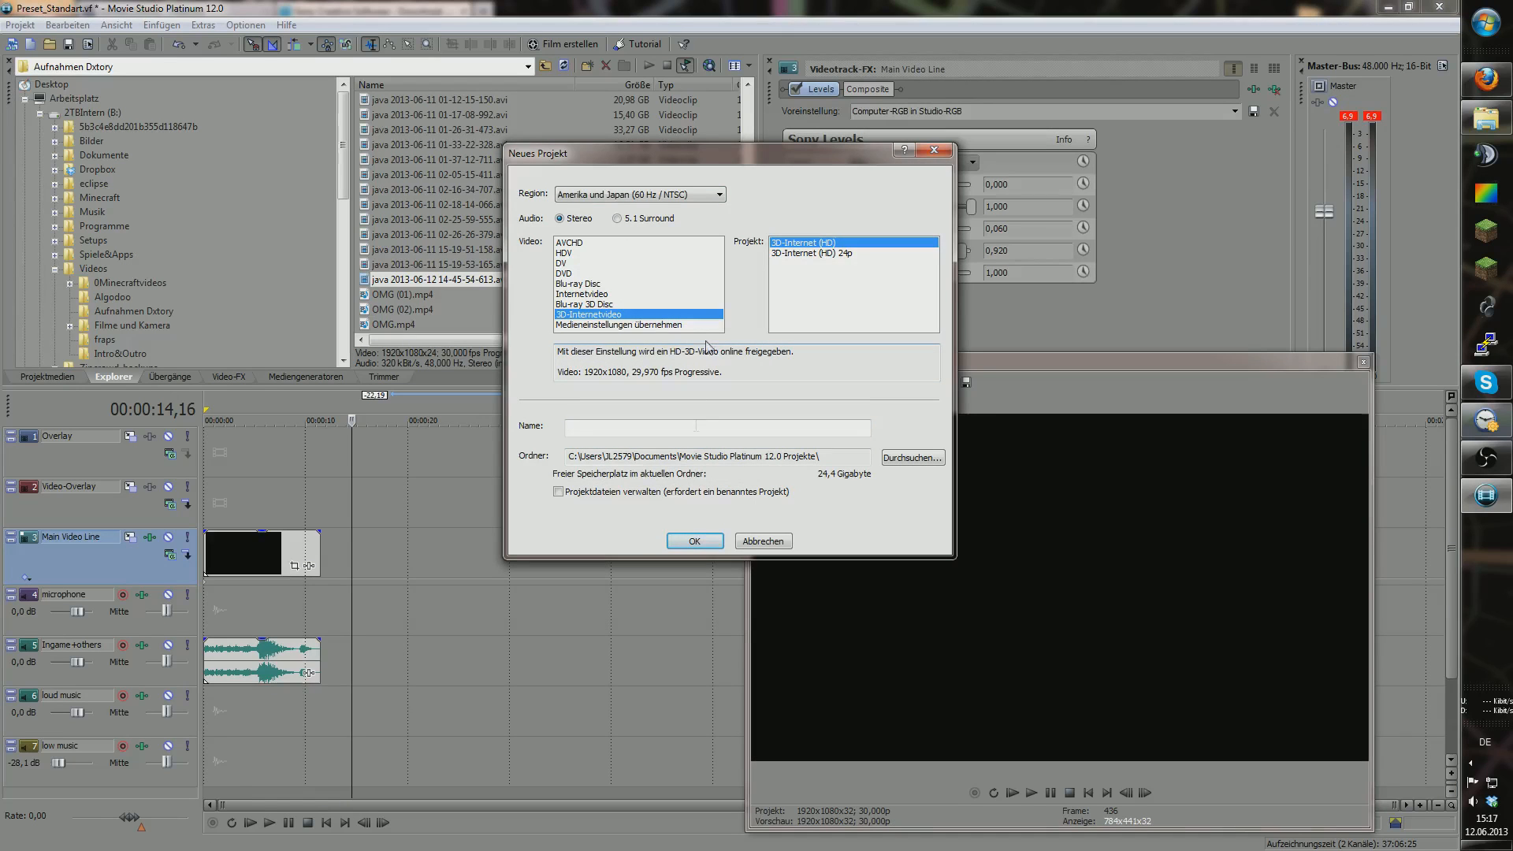
pyautogui.click(705, 543)
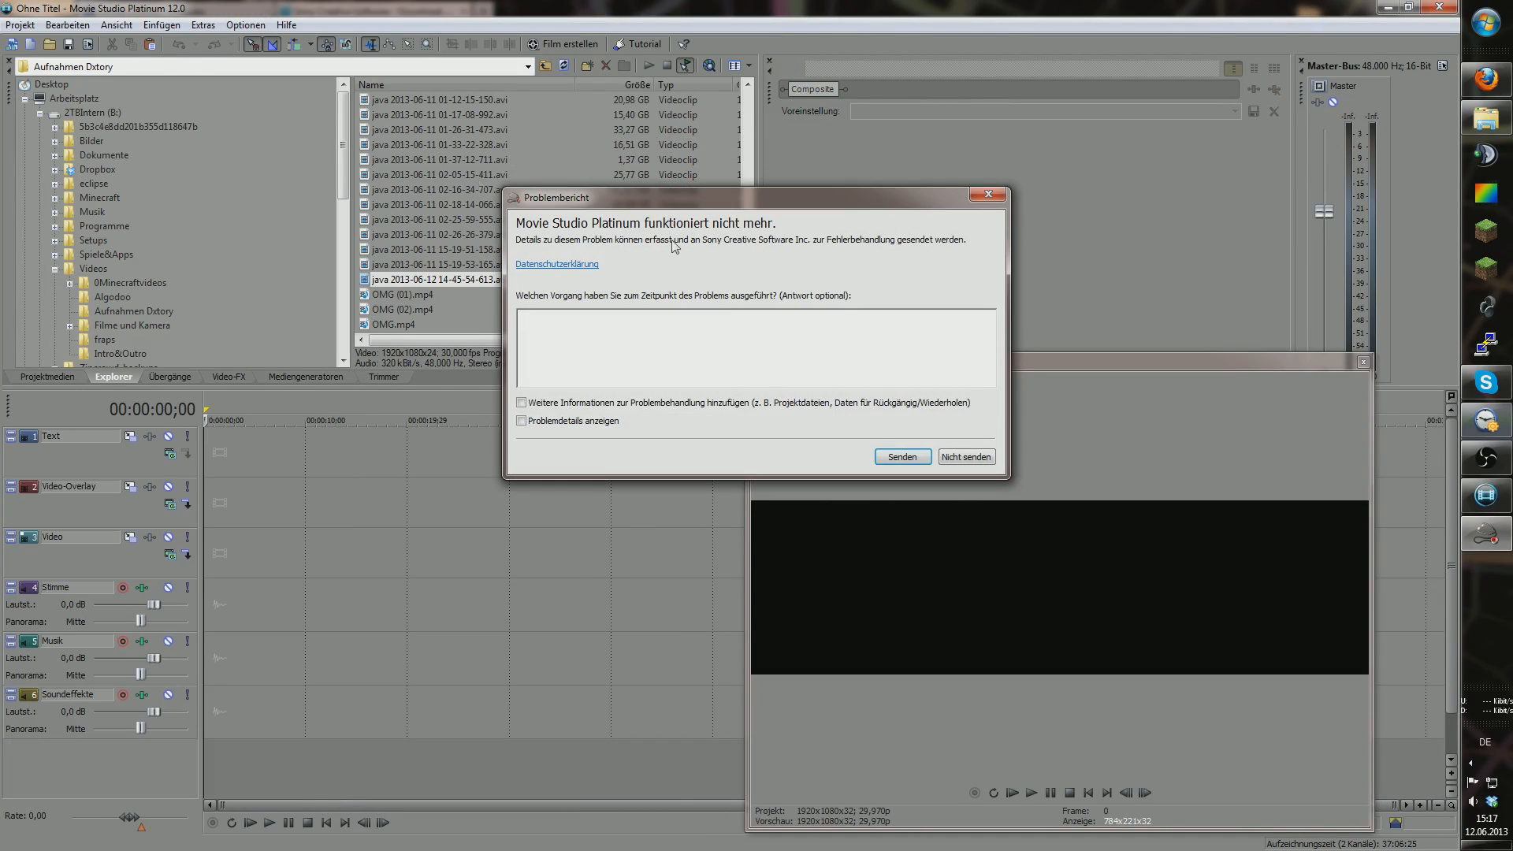
# Step: Close the crash report without sending and relaunch Movie Studio Platinum 12.0
pyautogui.moveTo(802, 199); pyautogui.dragTo(703, 202)
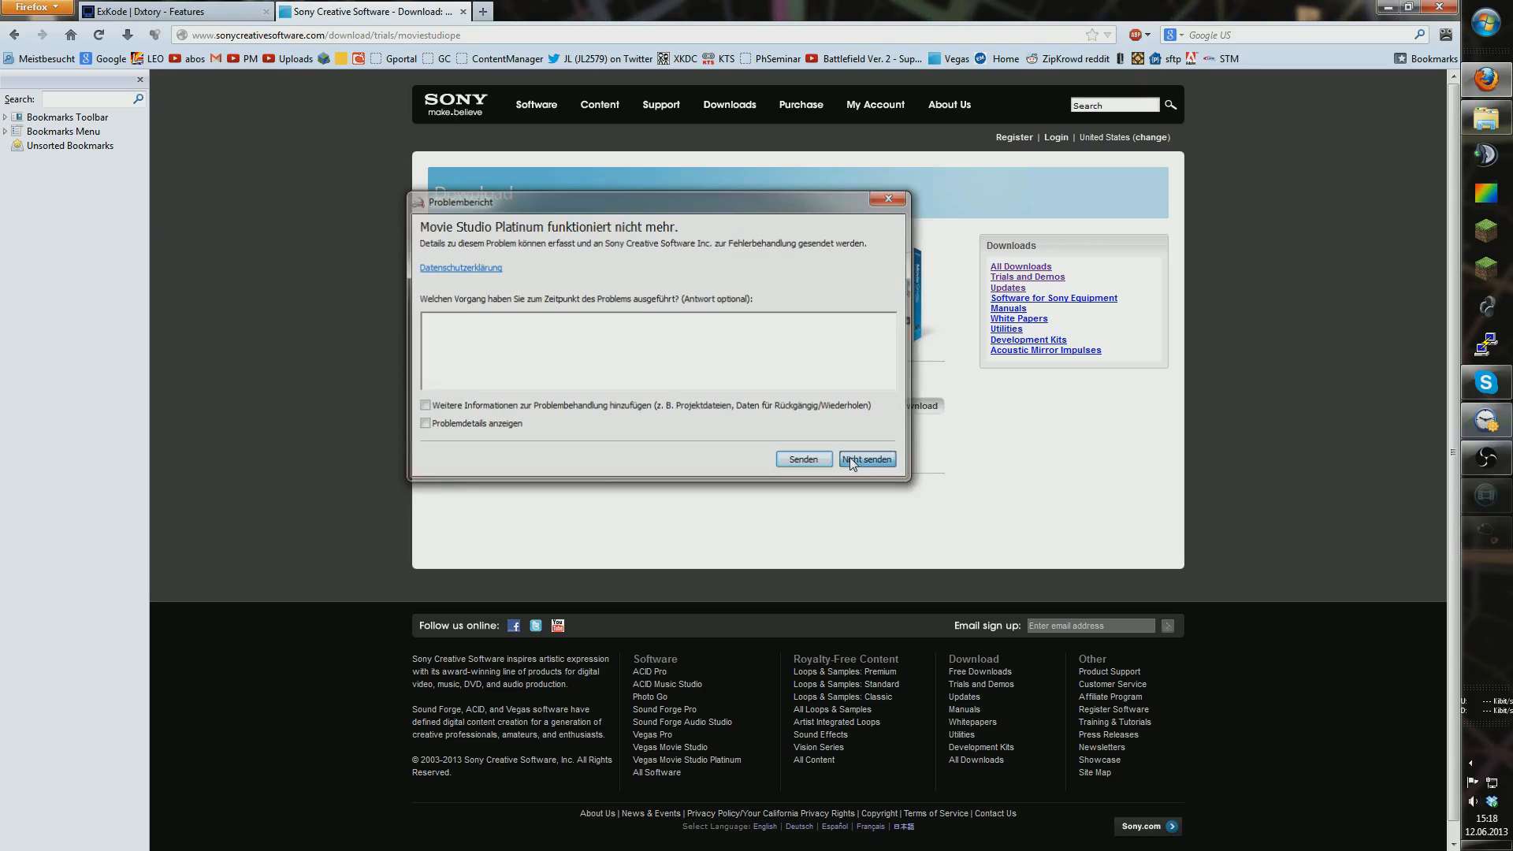
pyautogui.click(867, 459)
pyautogui.click(1485, 24)
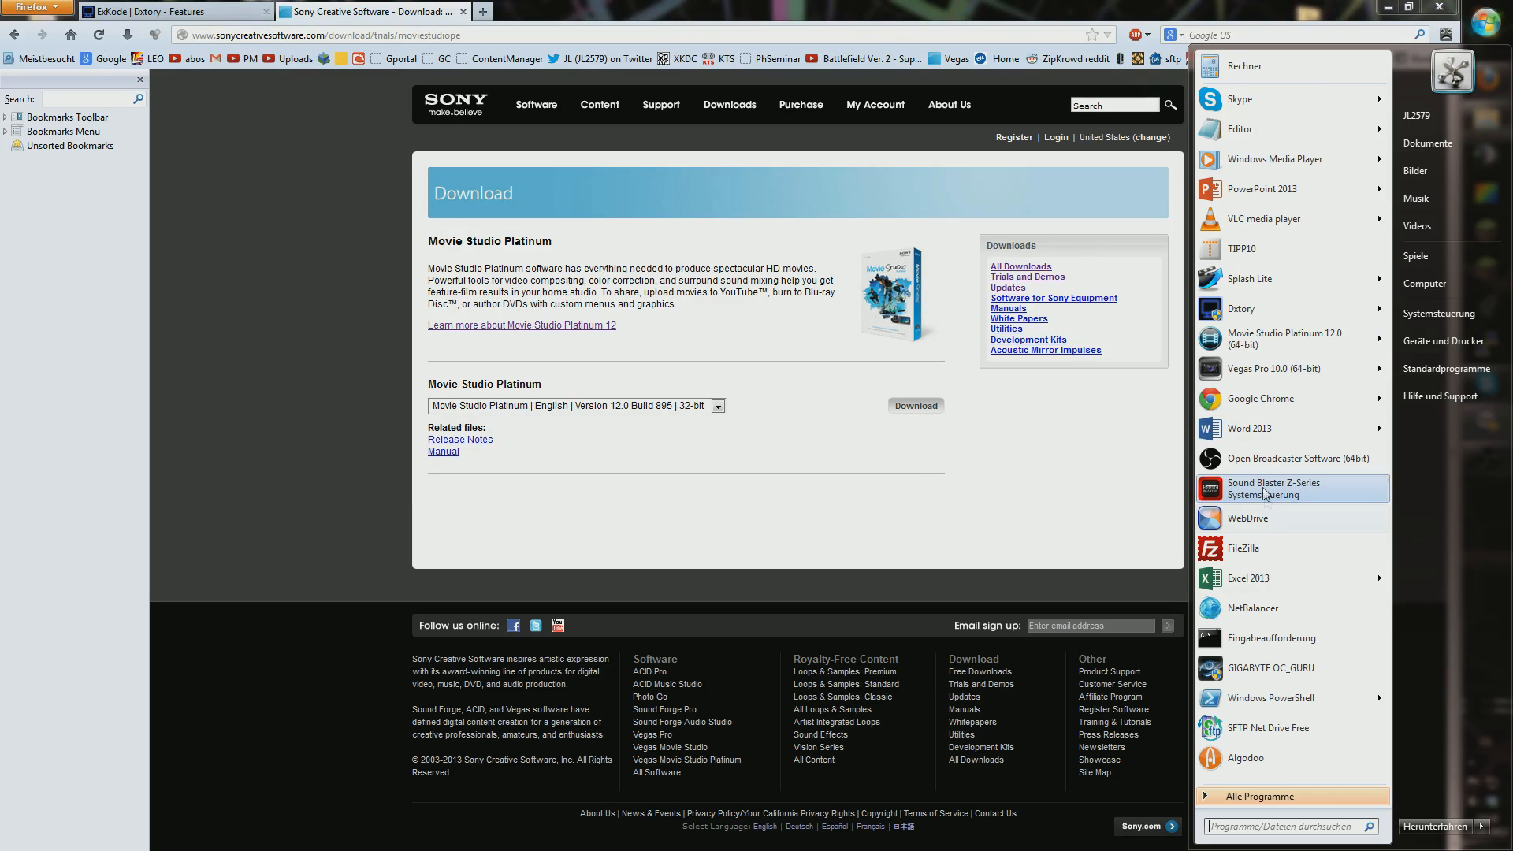
pyautogui.click(1261, 340)
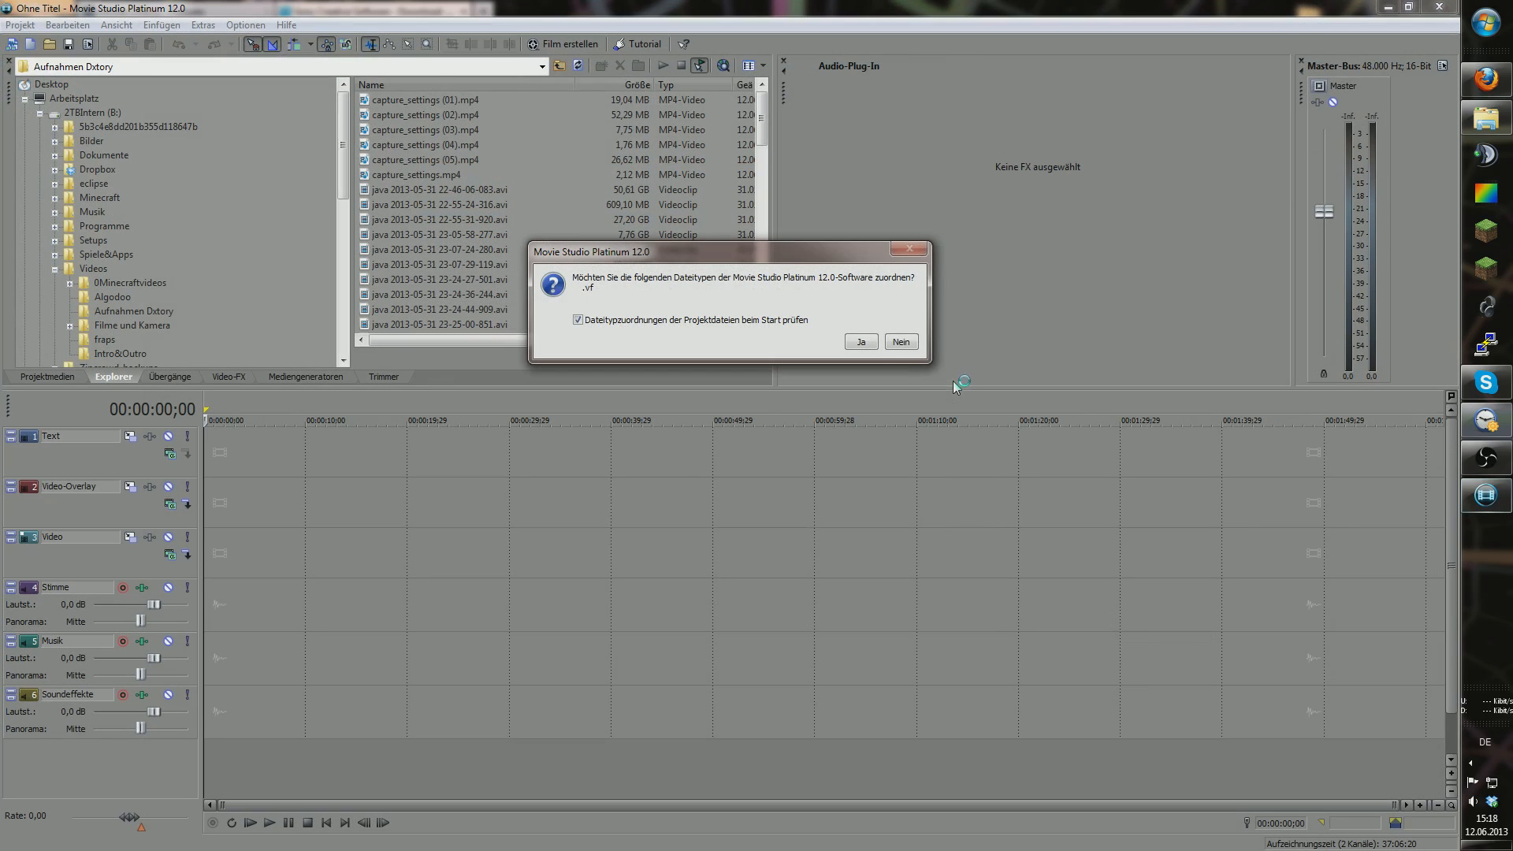
# Step: Decline the .vf association and create a new default 1920x1080, 29,970 fps project
pyautogui.click(901, 342)
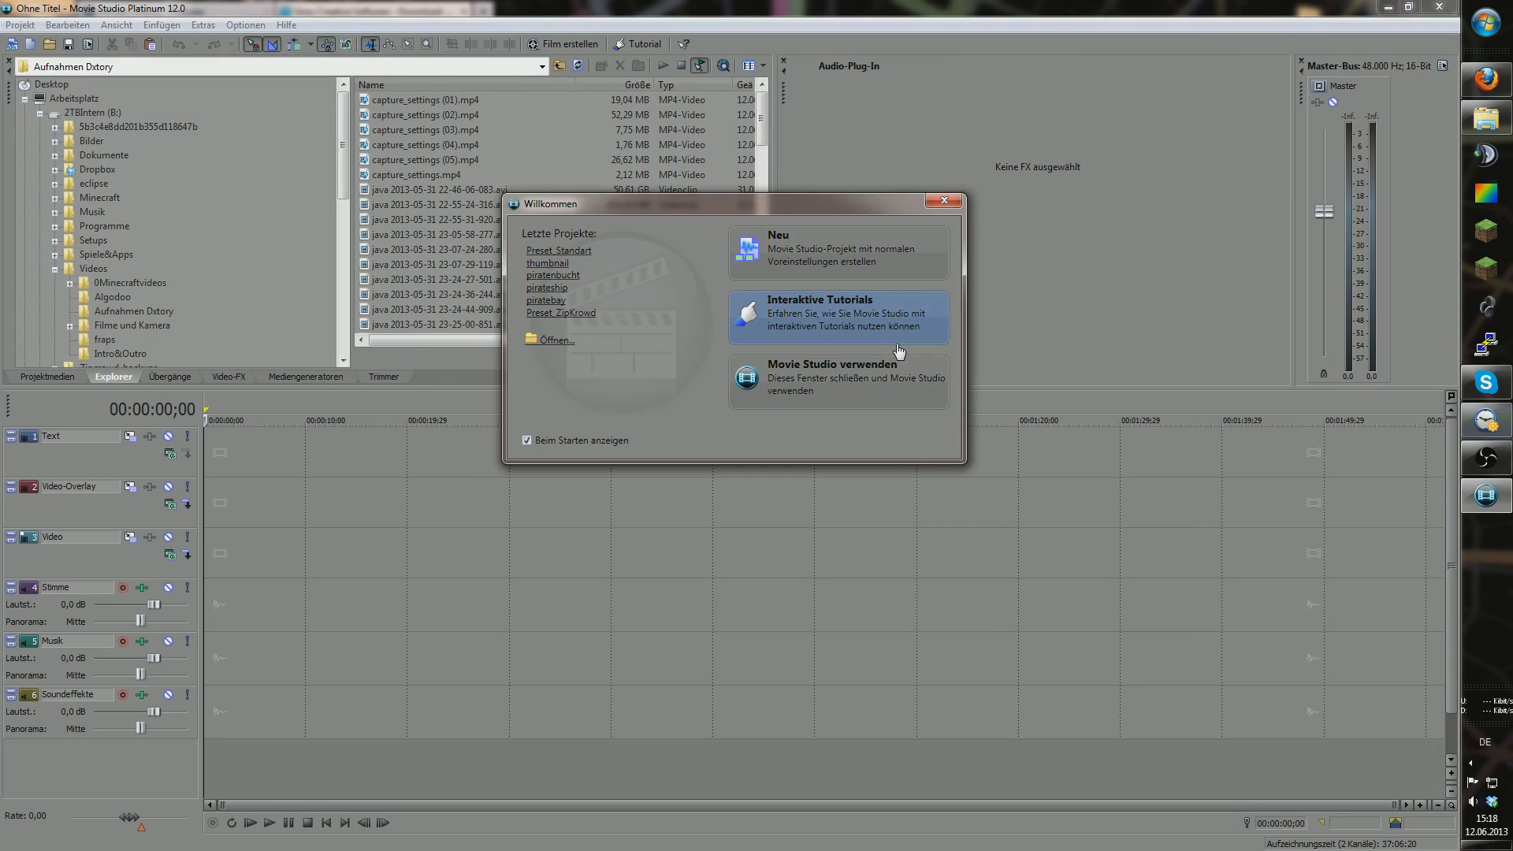
pyautogui.click(800, 252)
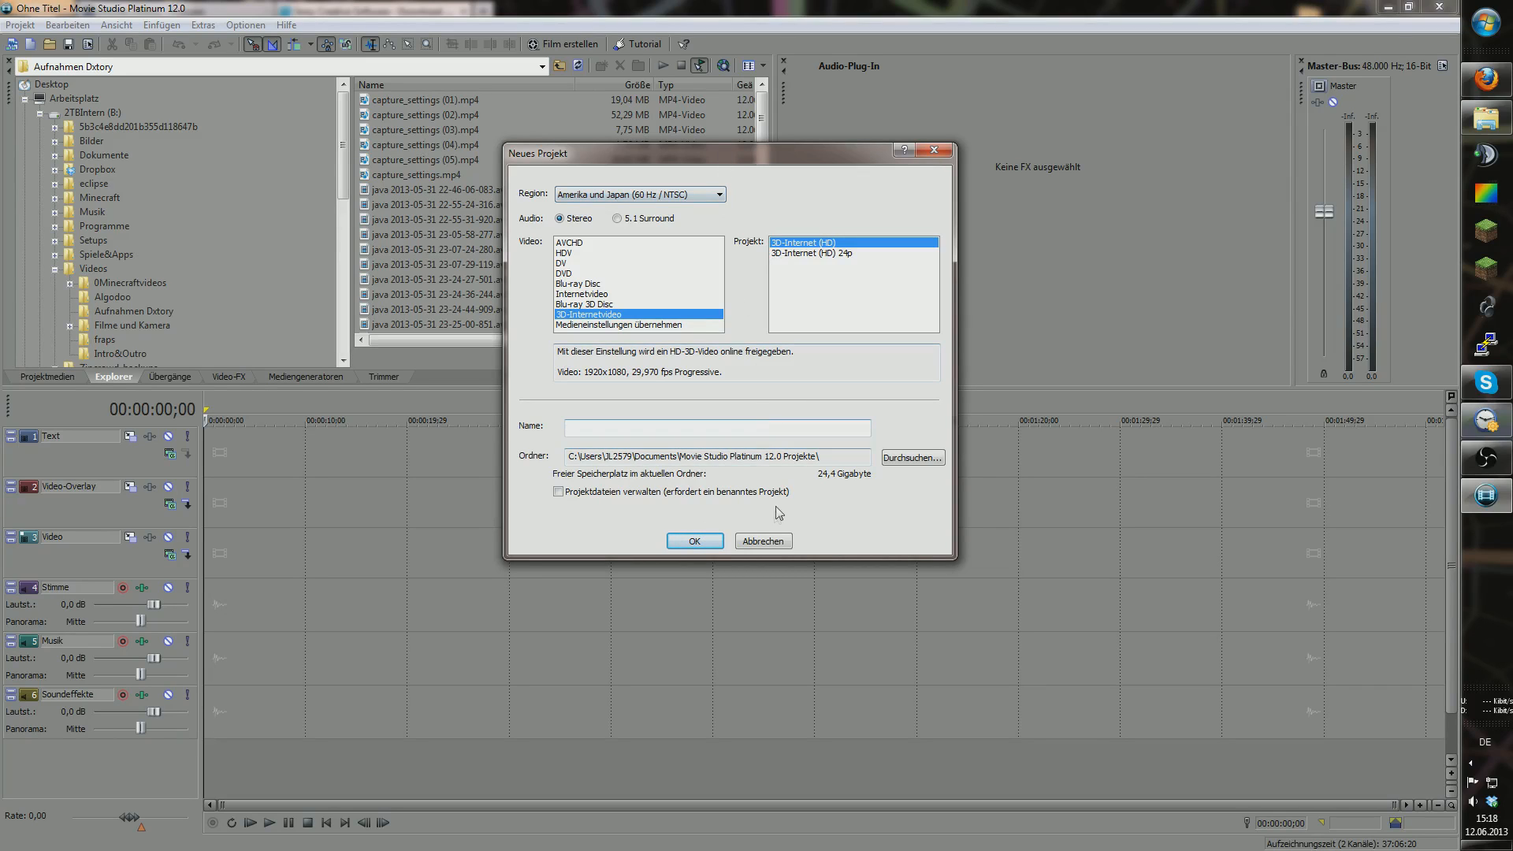
pyautogui.click(695, 541)
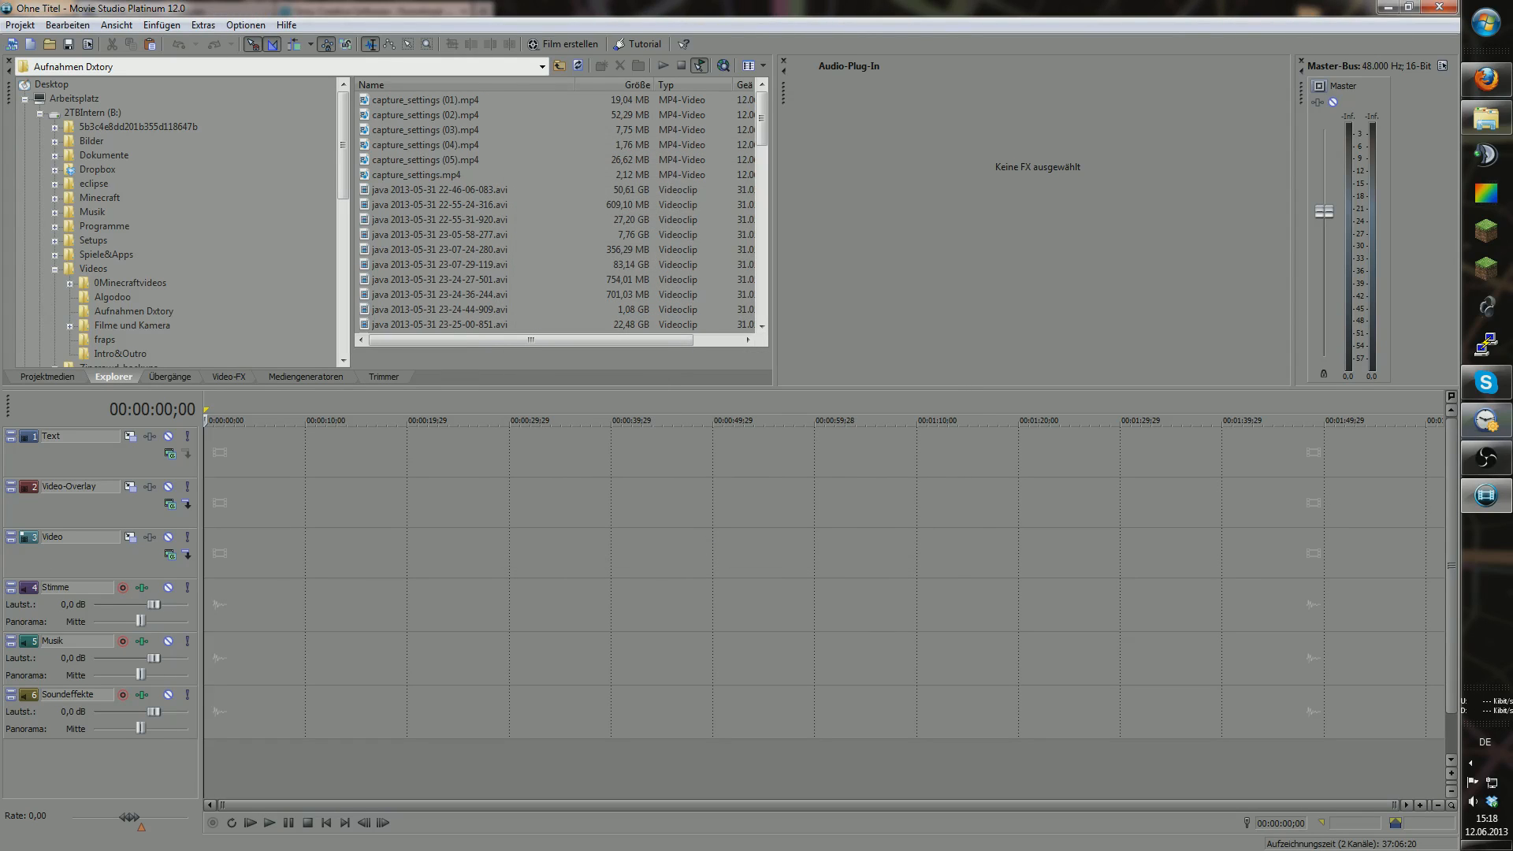
# Step: Reposition the video preview and set the project frame rate to 30 in Project Properties
pyautogui.moveTo(0, 640); pyautogui.dragTo(861, 513)
pyautogui.moveTo(761, 523); pyautogui.dragTo(1237, 348)
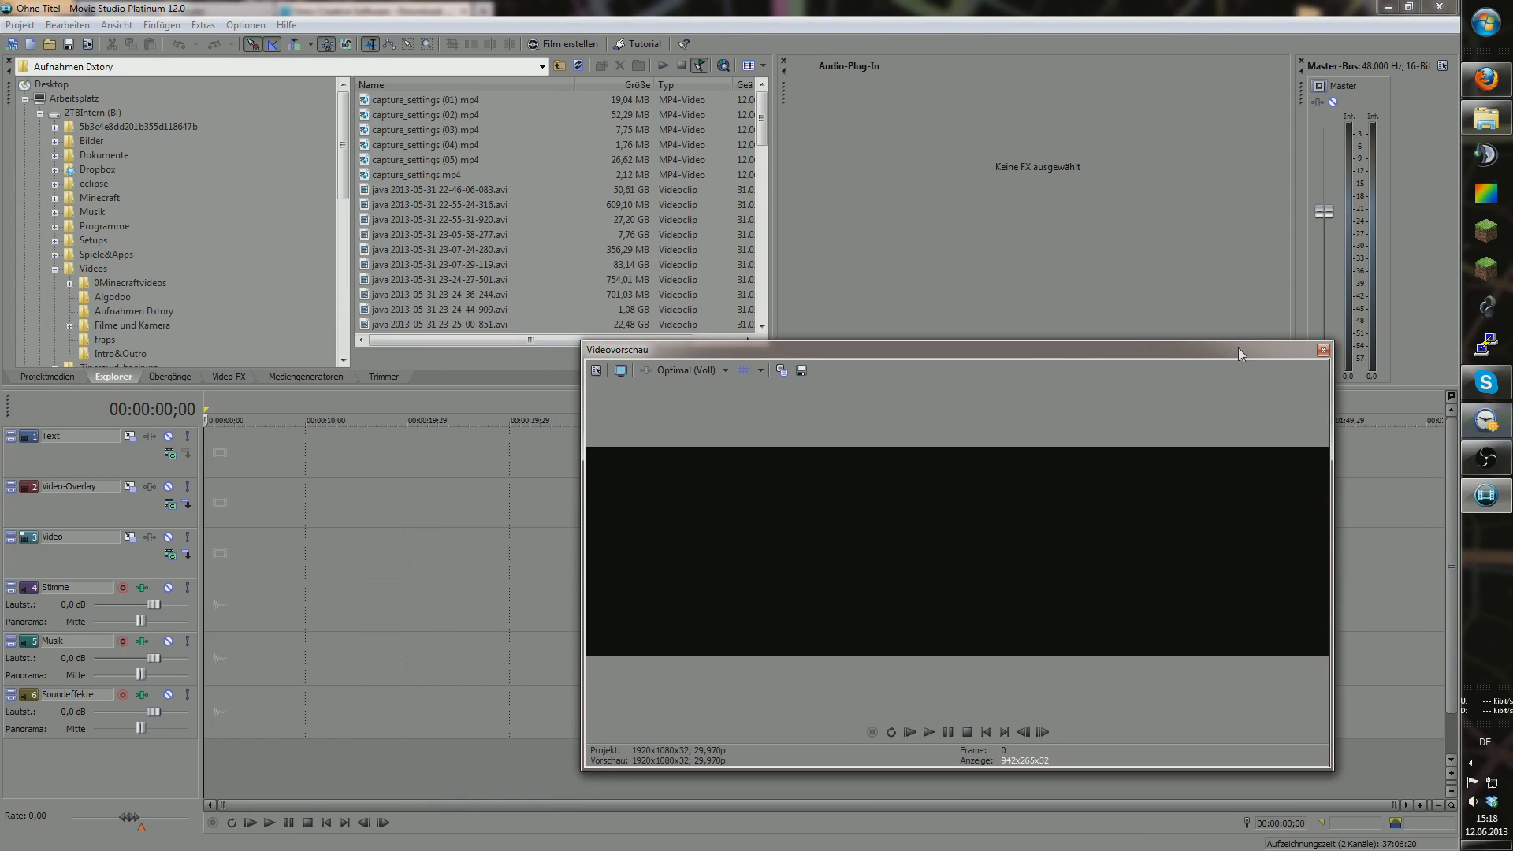
pyautogui.click(19, 25)
pyautogui.click(59, 321)
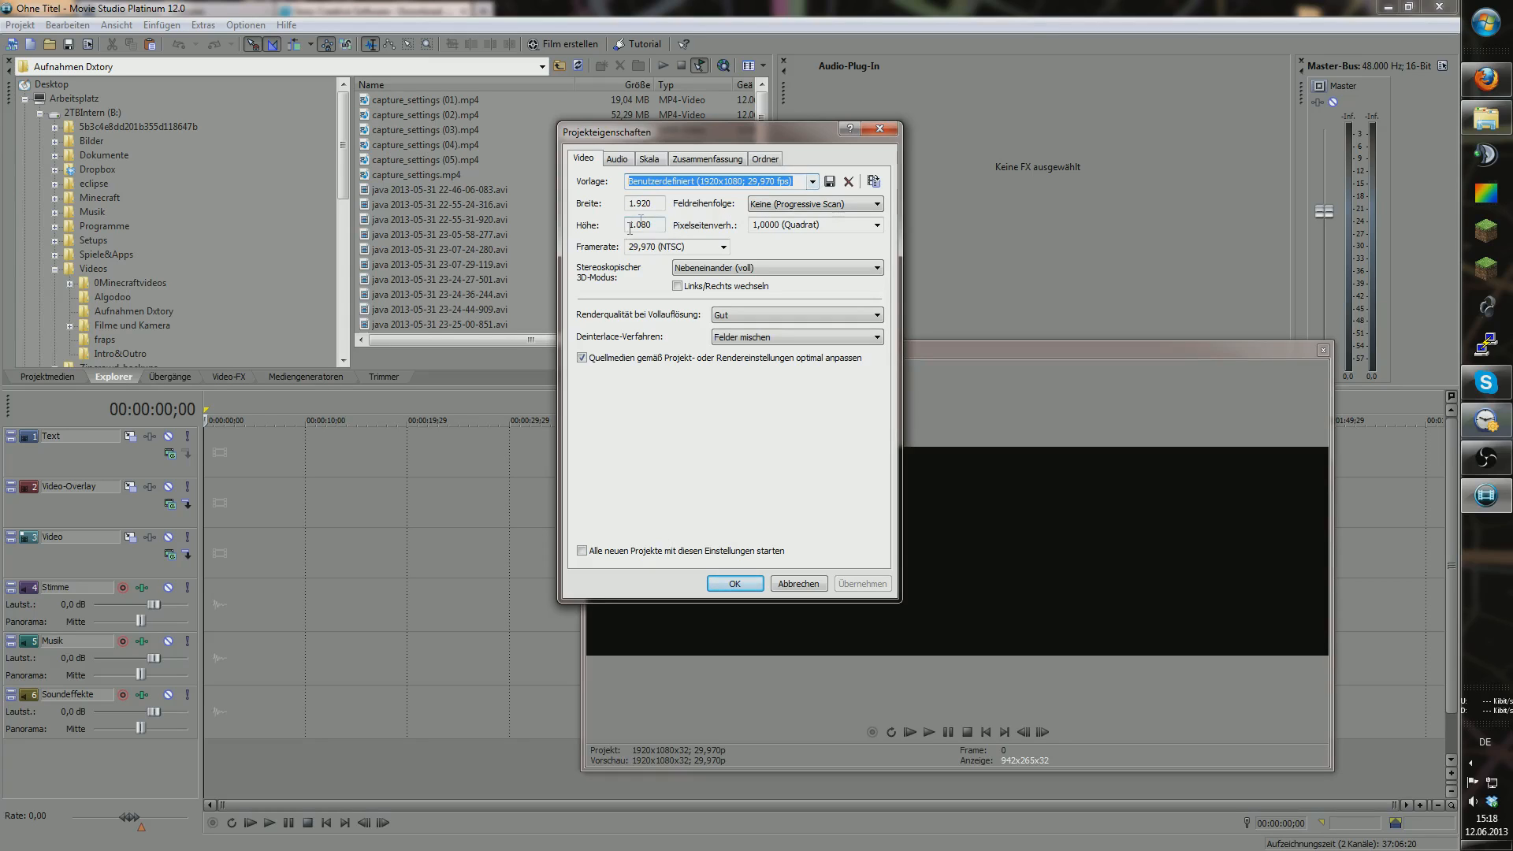
pyautogui.moveTo(659, 203); pyautogui.dragTo(633, 225)
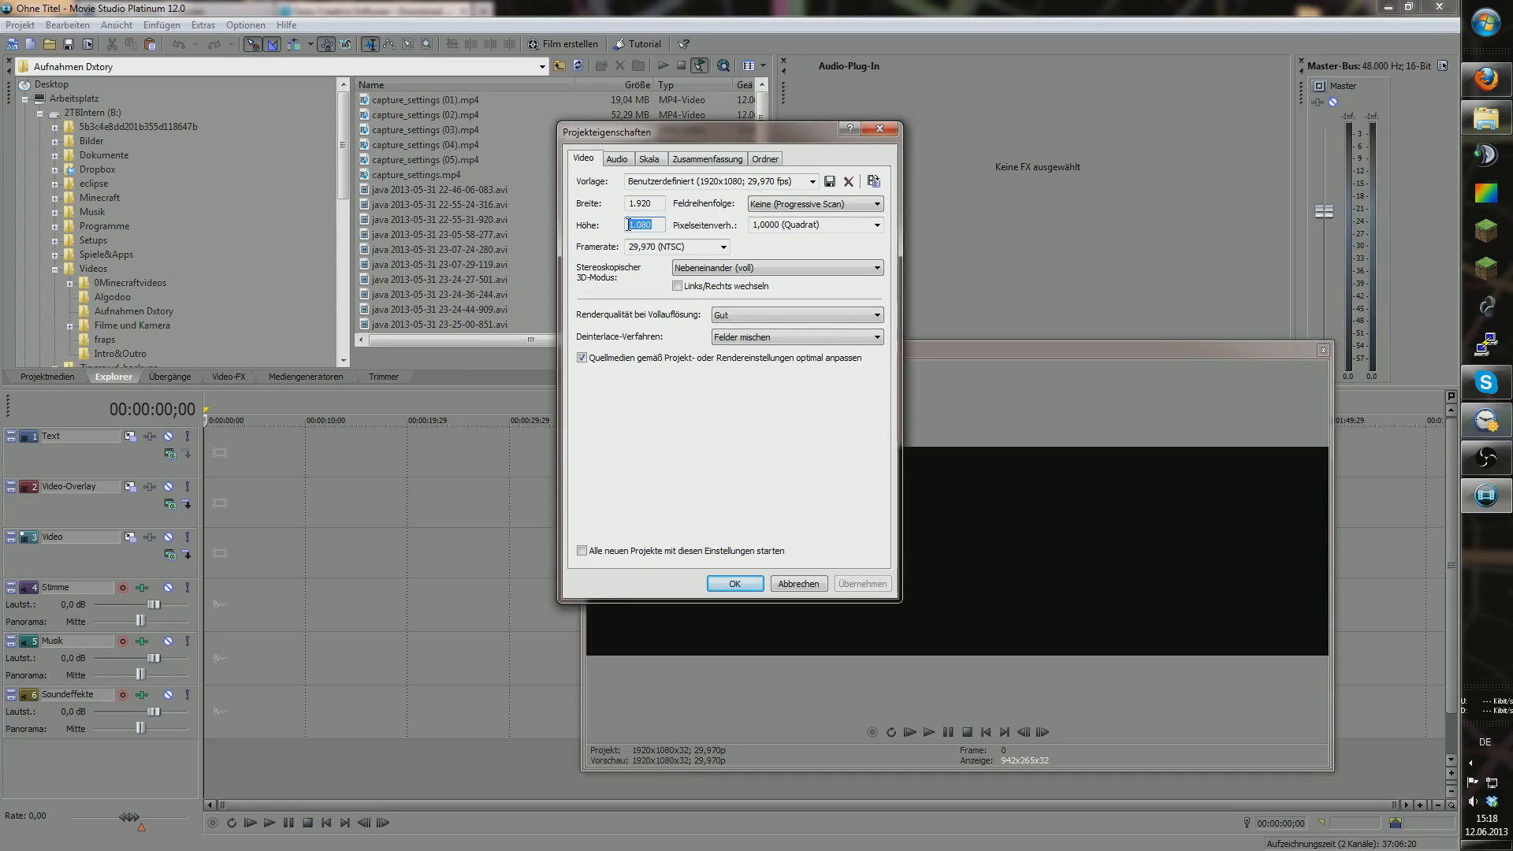
pyautogui.moveTo(664, 203); pyautogui.dragTo(630, 205)
pyautogui.click(820, 204)
pyautogui.click(820, 221)
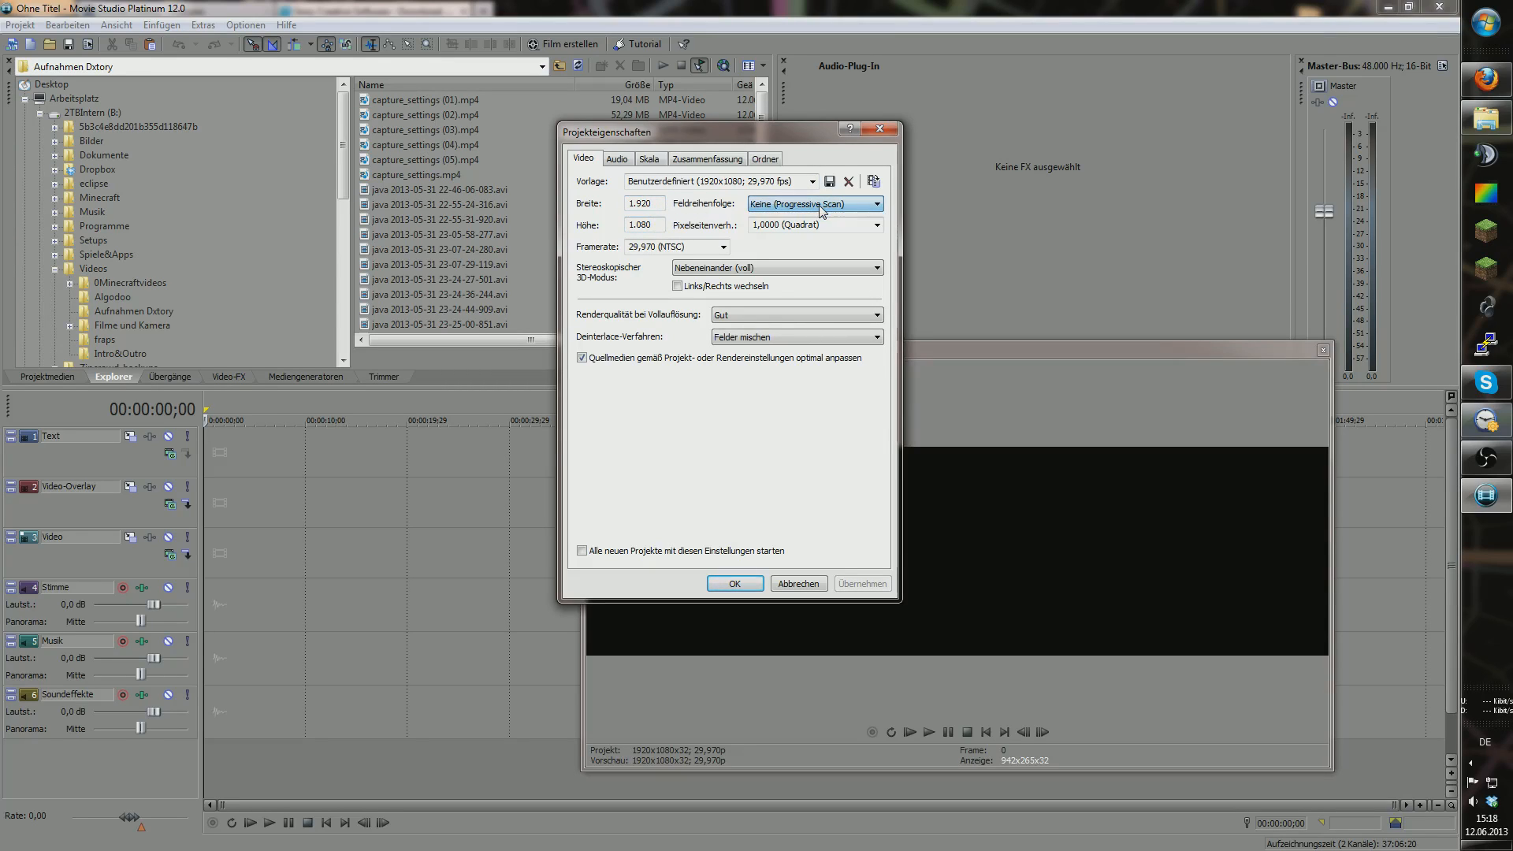
pyautogui.click(722, 247)
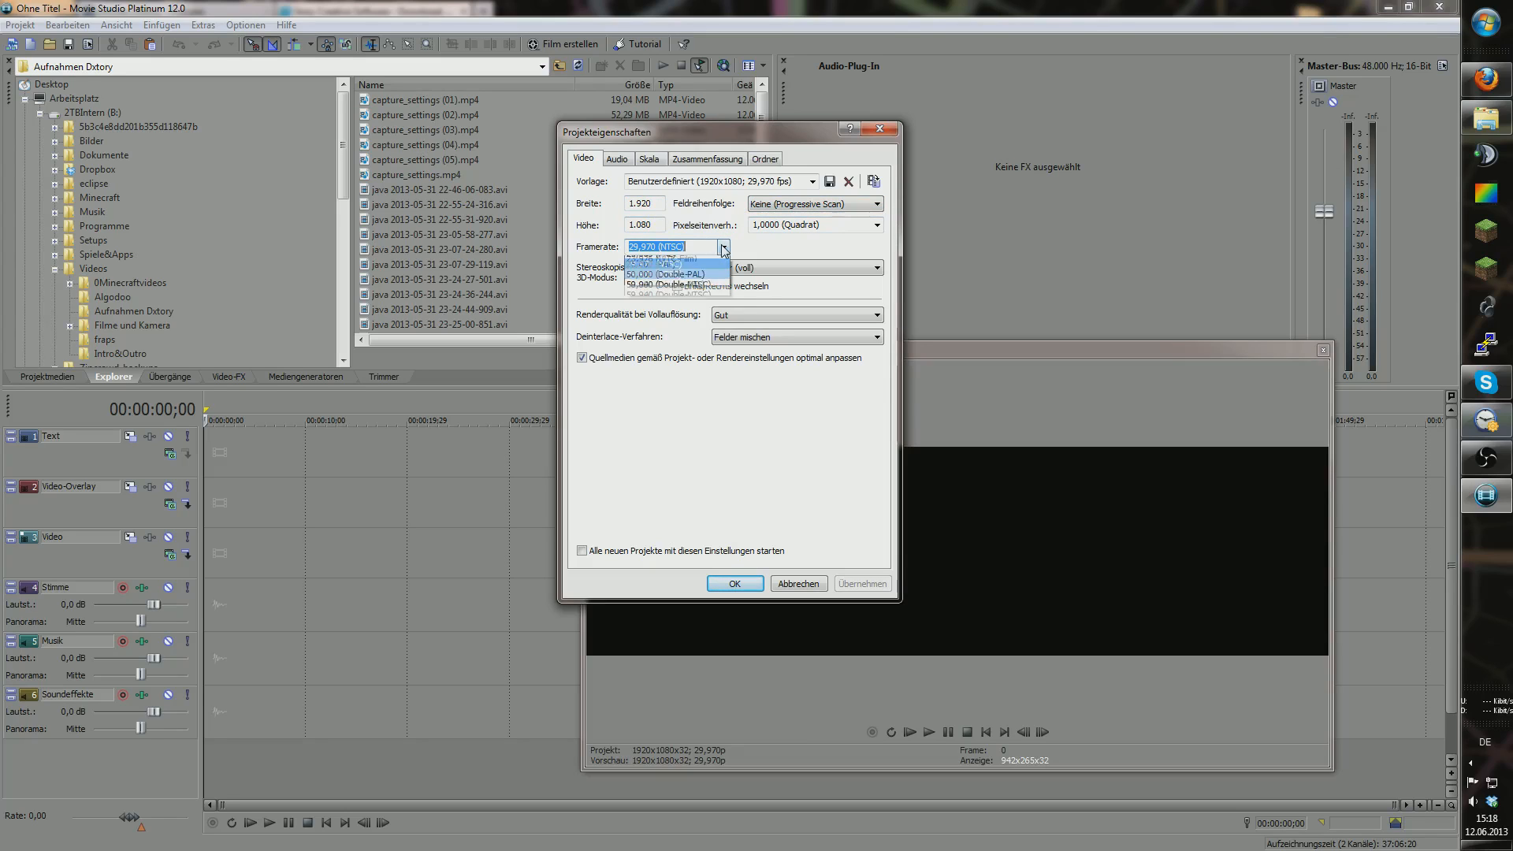
pyautogui.click(722, 247)
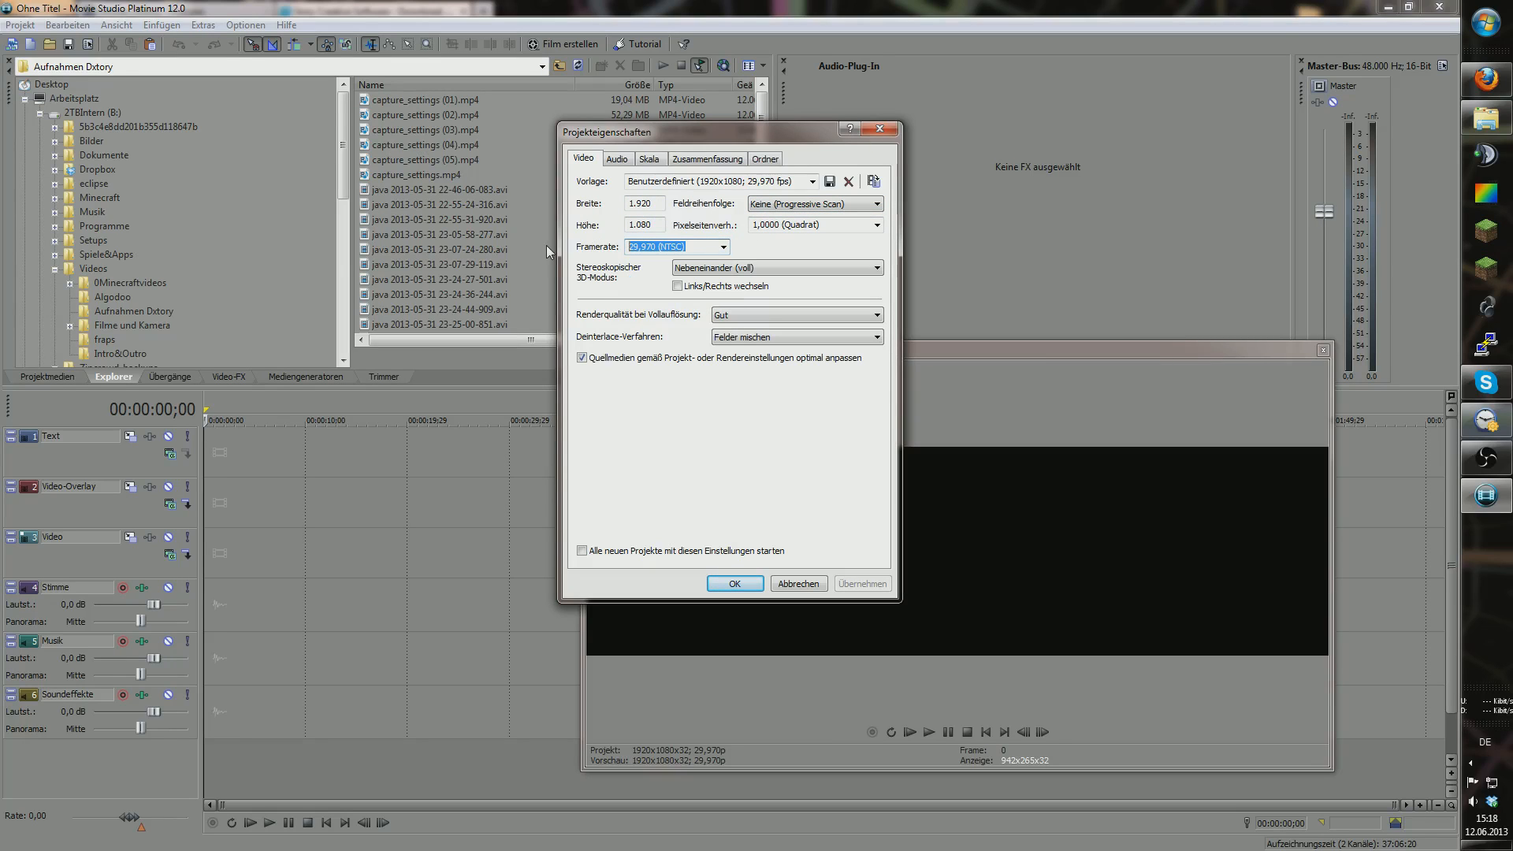
pyautogui.write('30')
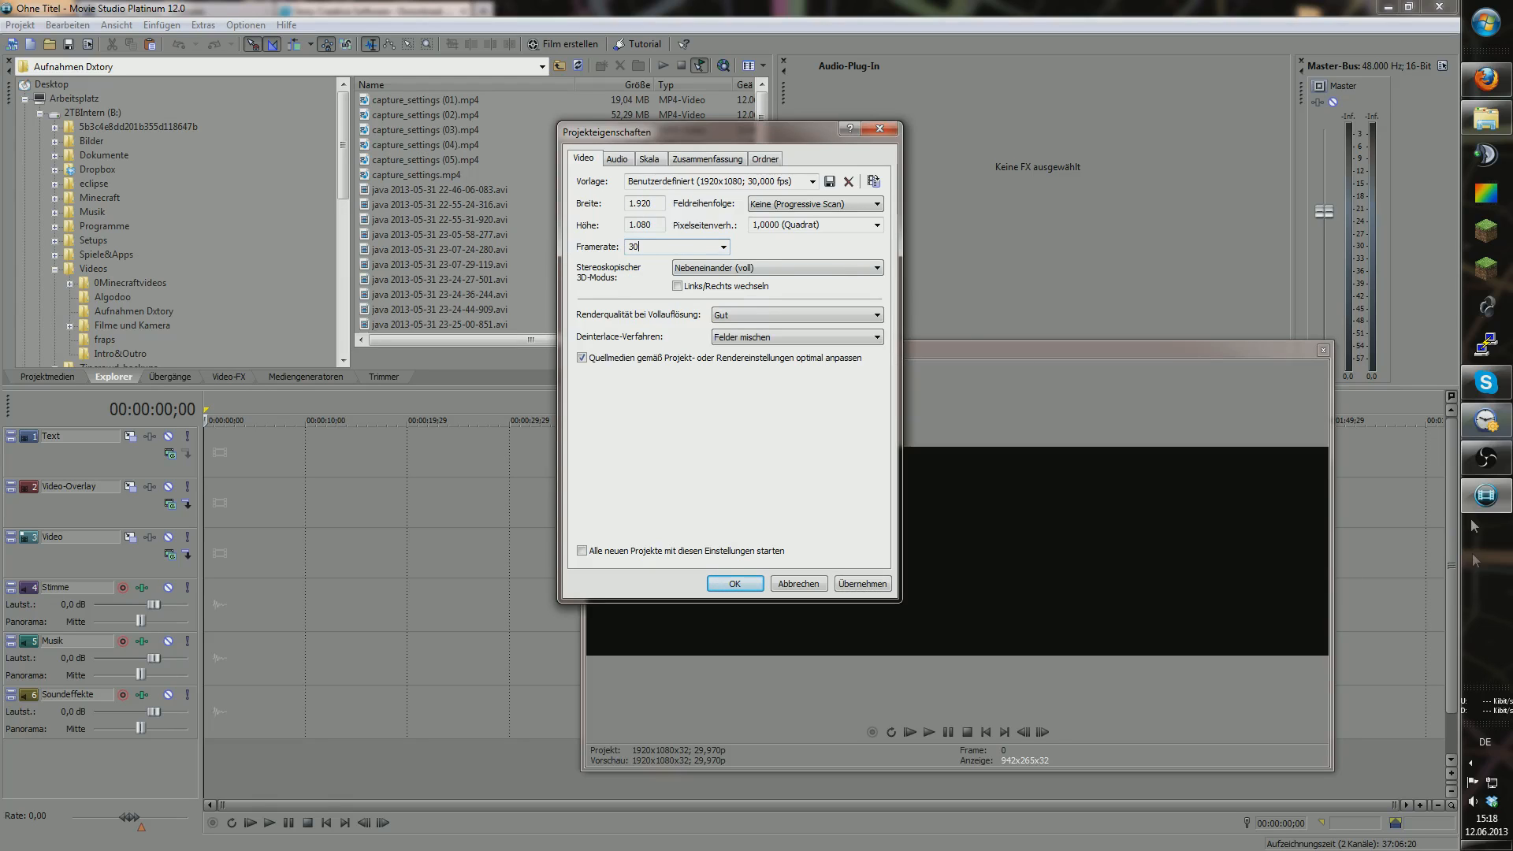
# Step: Launch Dxtory from the Start menu
pyautogui.click(1471, 762)
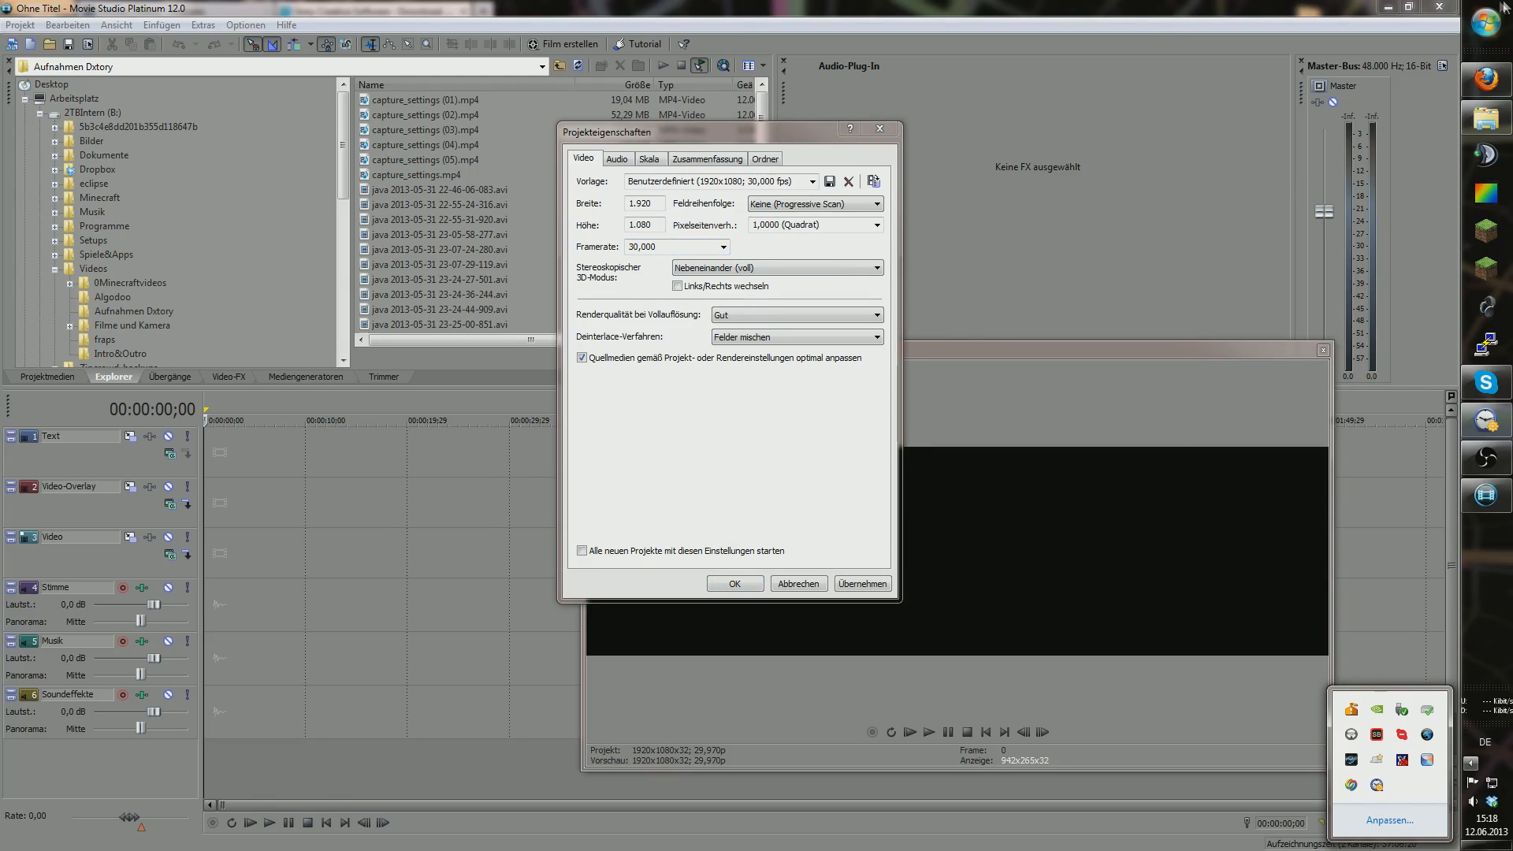
pyautogui.click(1486, 22)
pyautogui.moveTo(1260, 310)
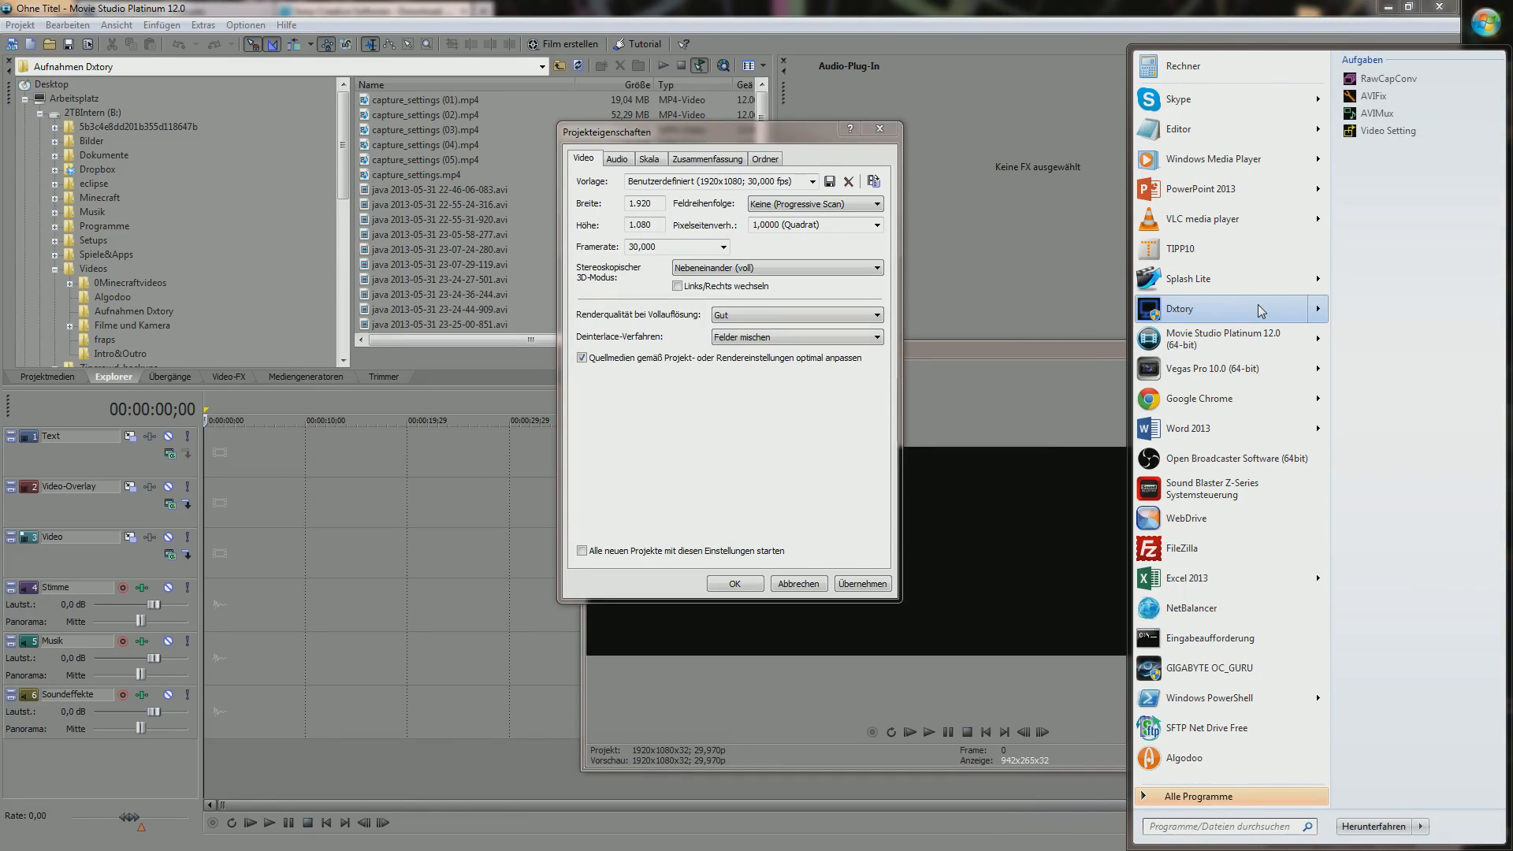
pyautogui.click(1213, 309)
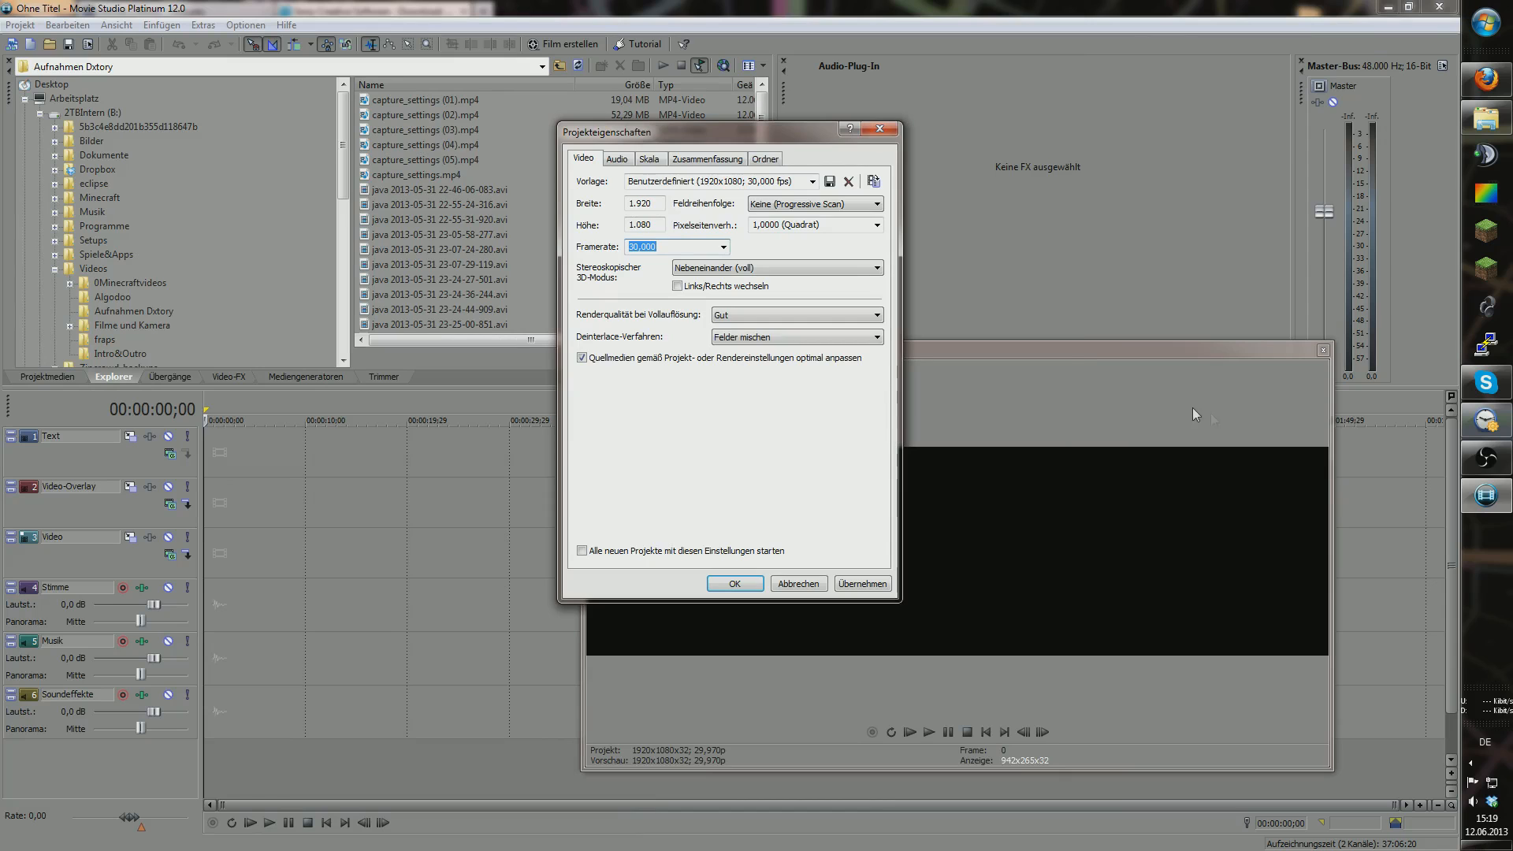
# Step: Resize and move the Dxtory window beside Movie Studio's project settings
pyautogui.moveTo(924, 141); pyautogui.dragTo(1245, 274)
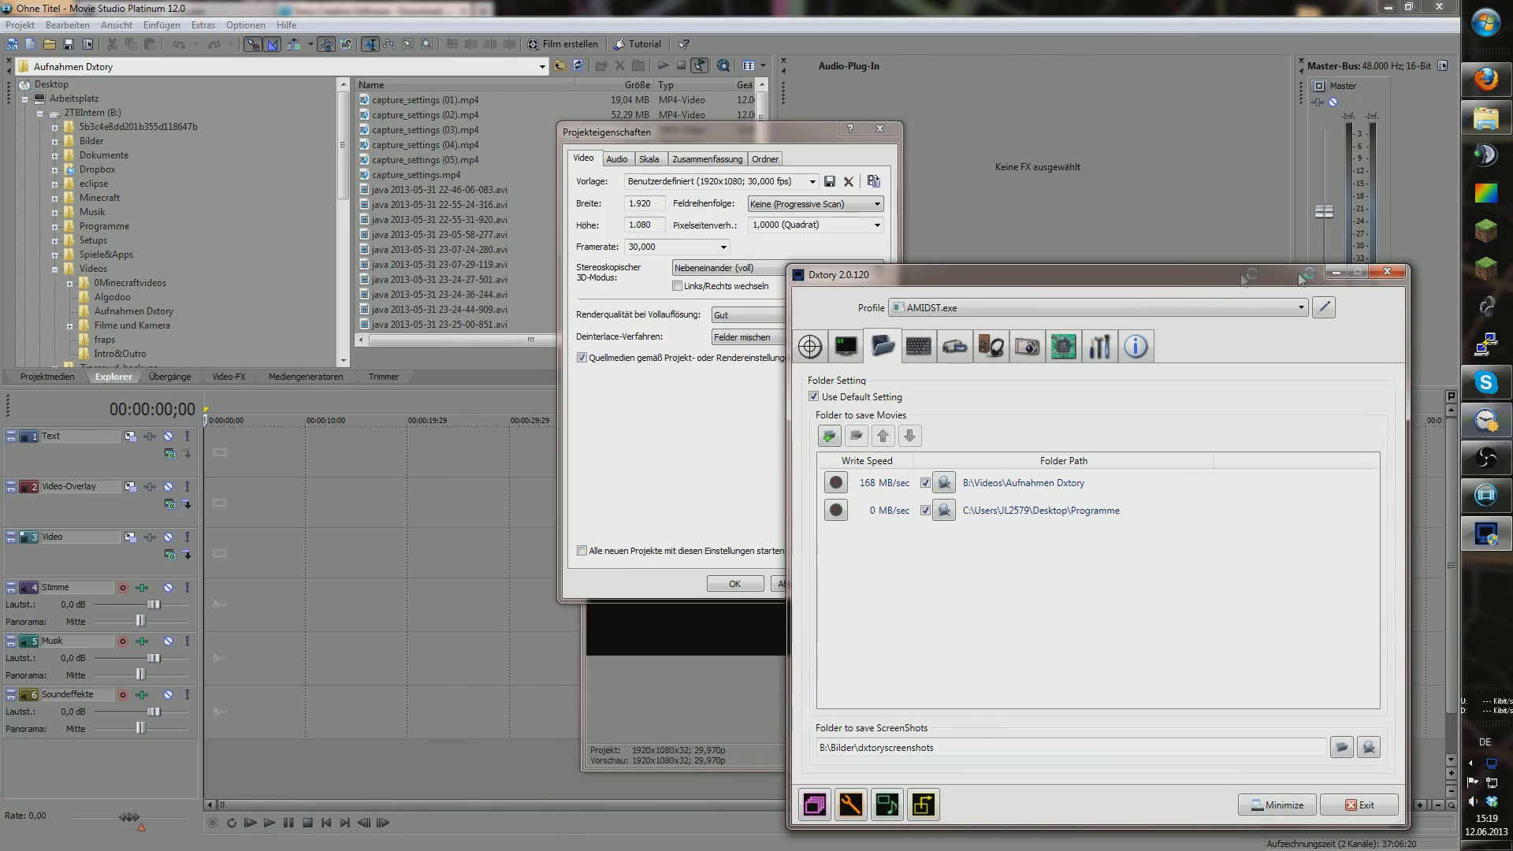
pyautogui.click(1388, 271)
pyautogui.click(1486, 496)
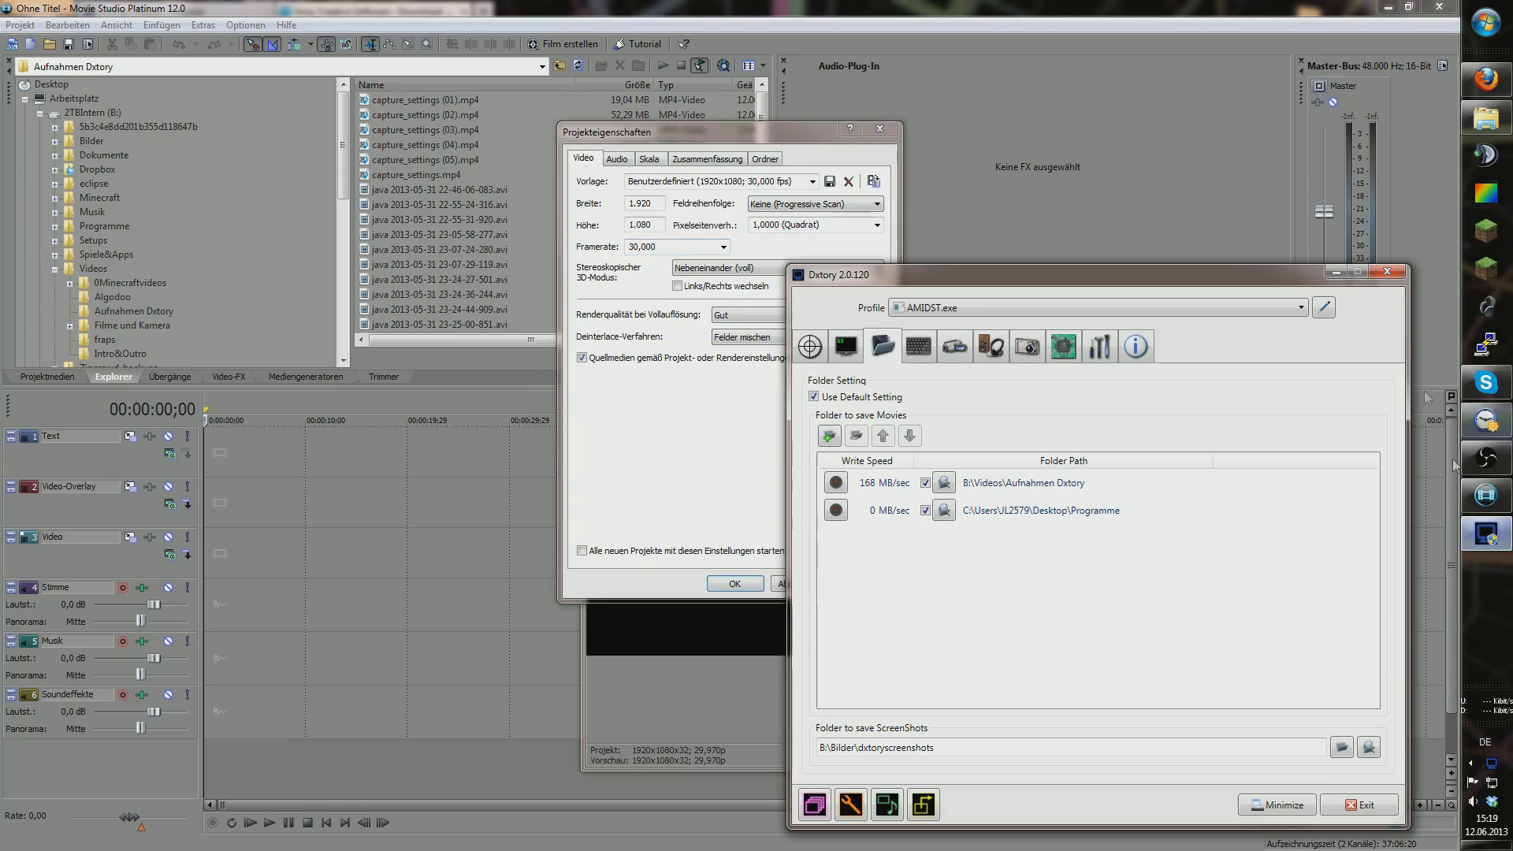
pyautogui.moveTo(1408, 264); pyautogui.dragTo(1319, 274)
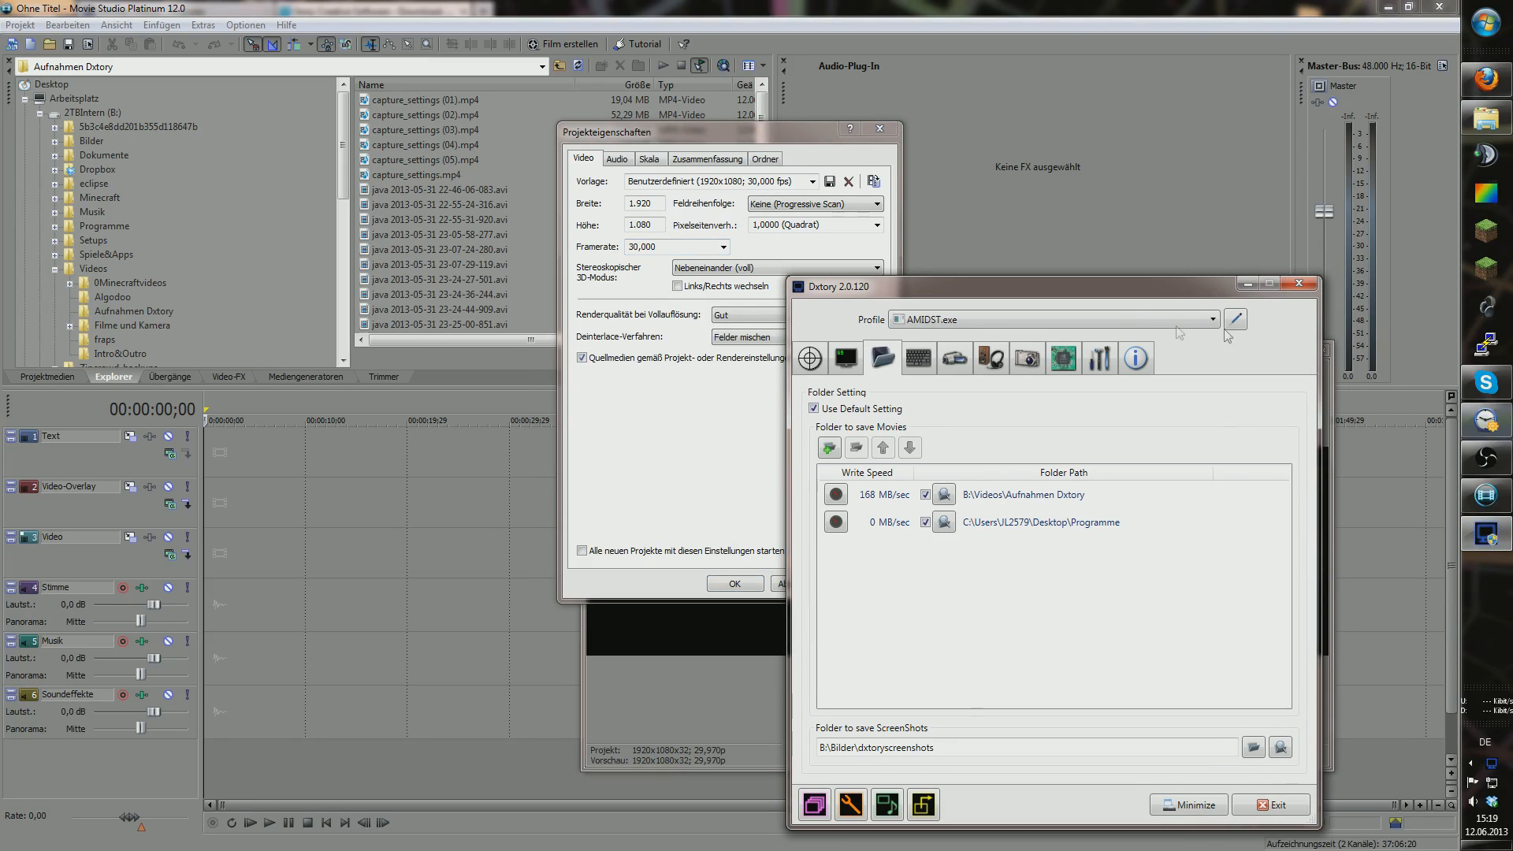
pyautogui.moveTo(1114, 289); pyautogui.dragTo(1232, 200)
# Step: Set Dxtory movie capture to 30 fps with the Dxtory Video Codec, then minimize it
pyautogui.click(1042, 263)
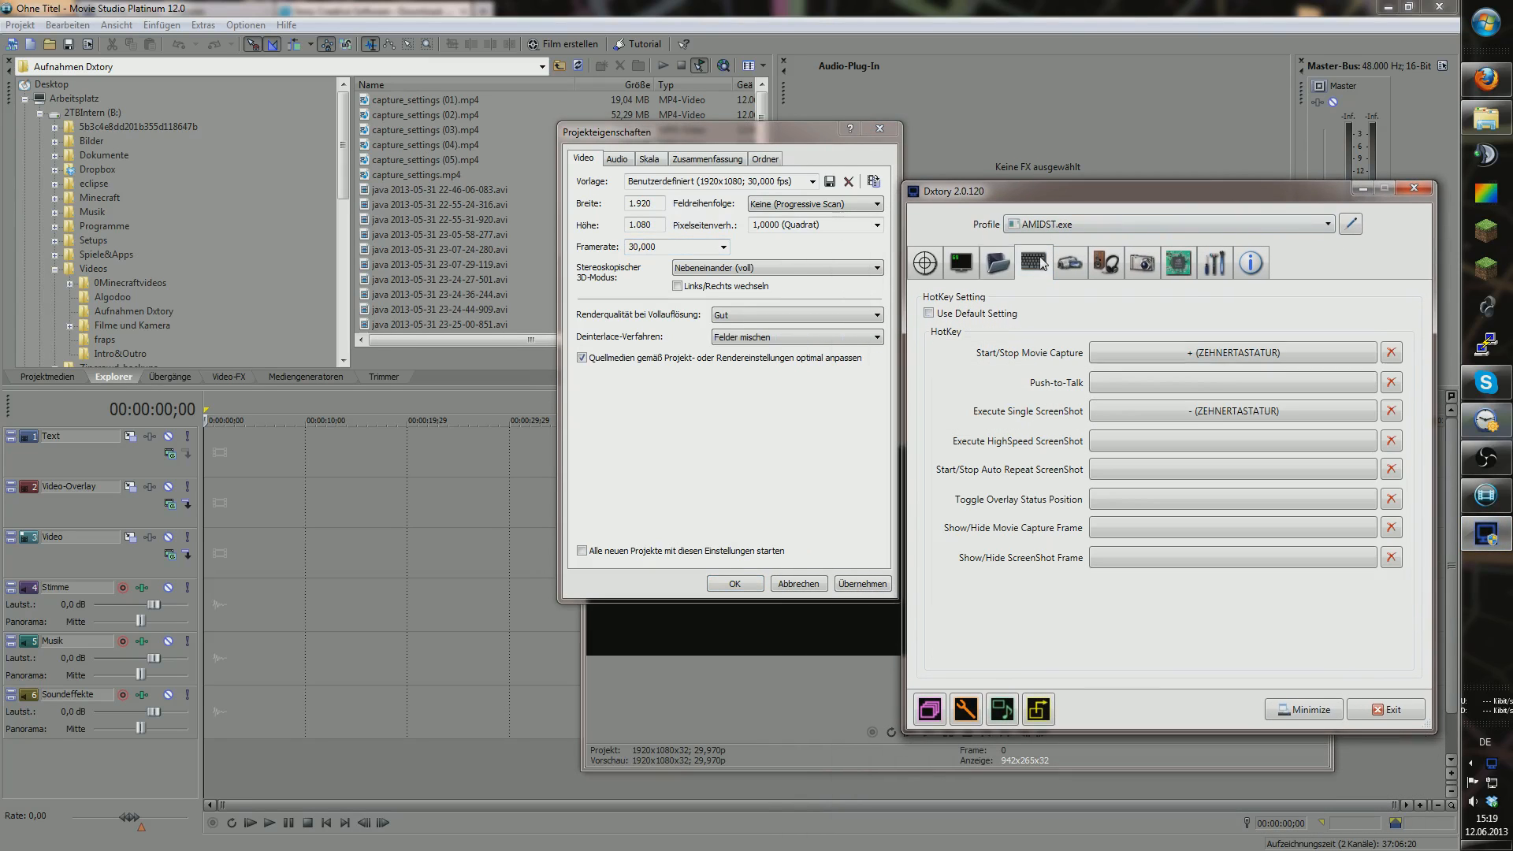
pyautogui.click(1078, 267)
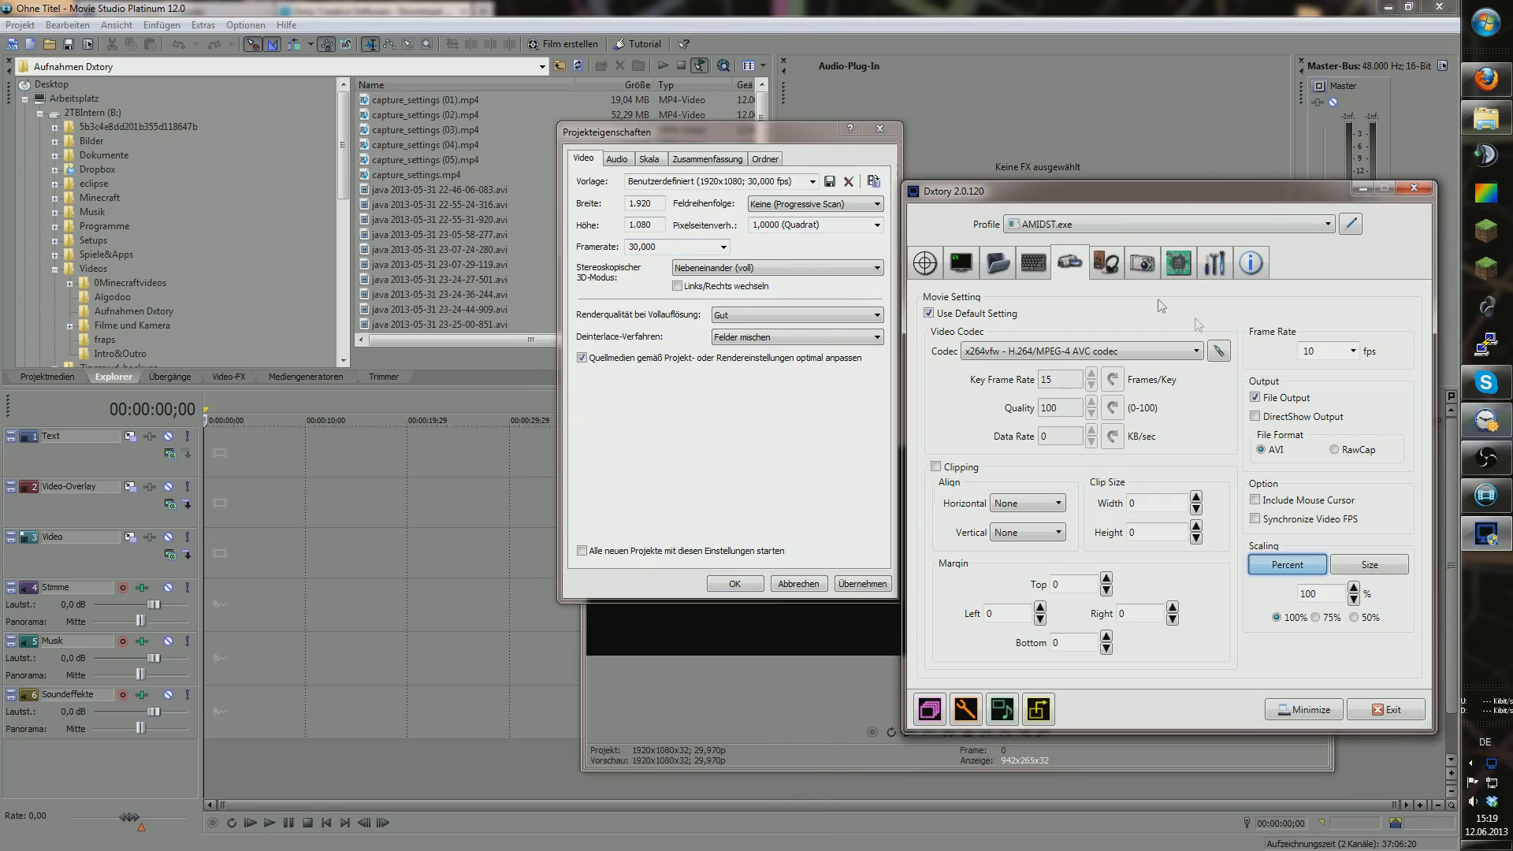
pyautogui.click(1353, 351)
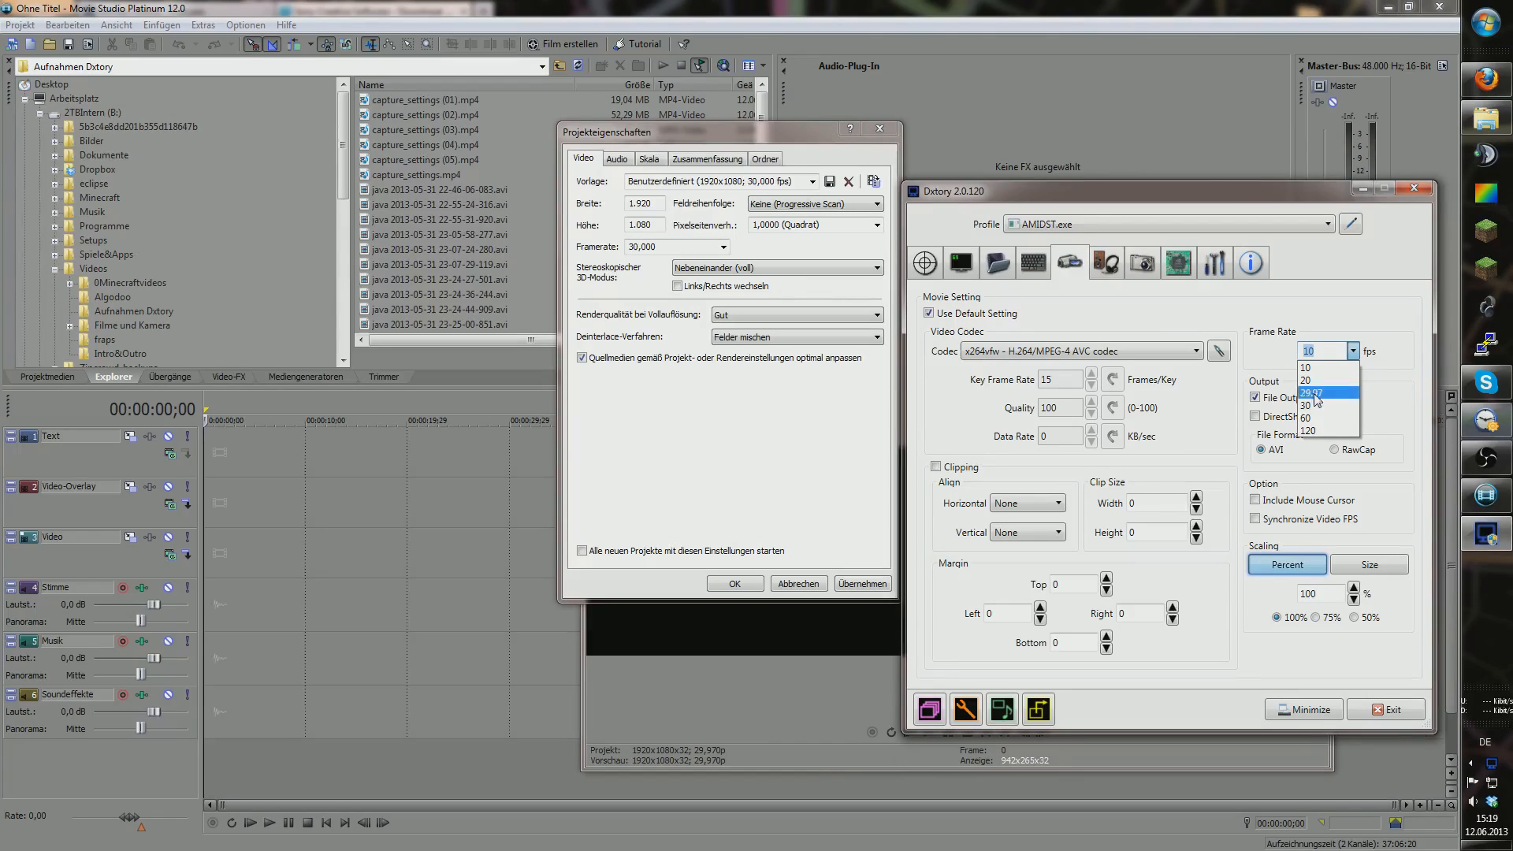
pyautogui.click(1308, 405)
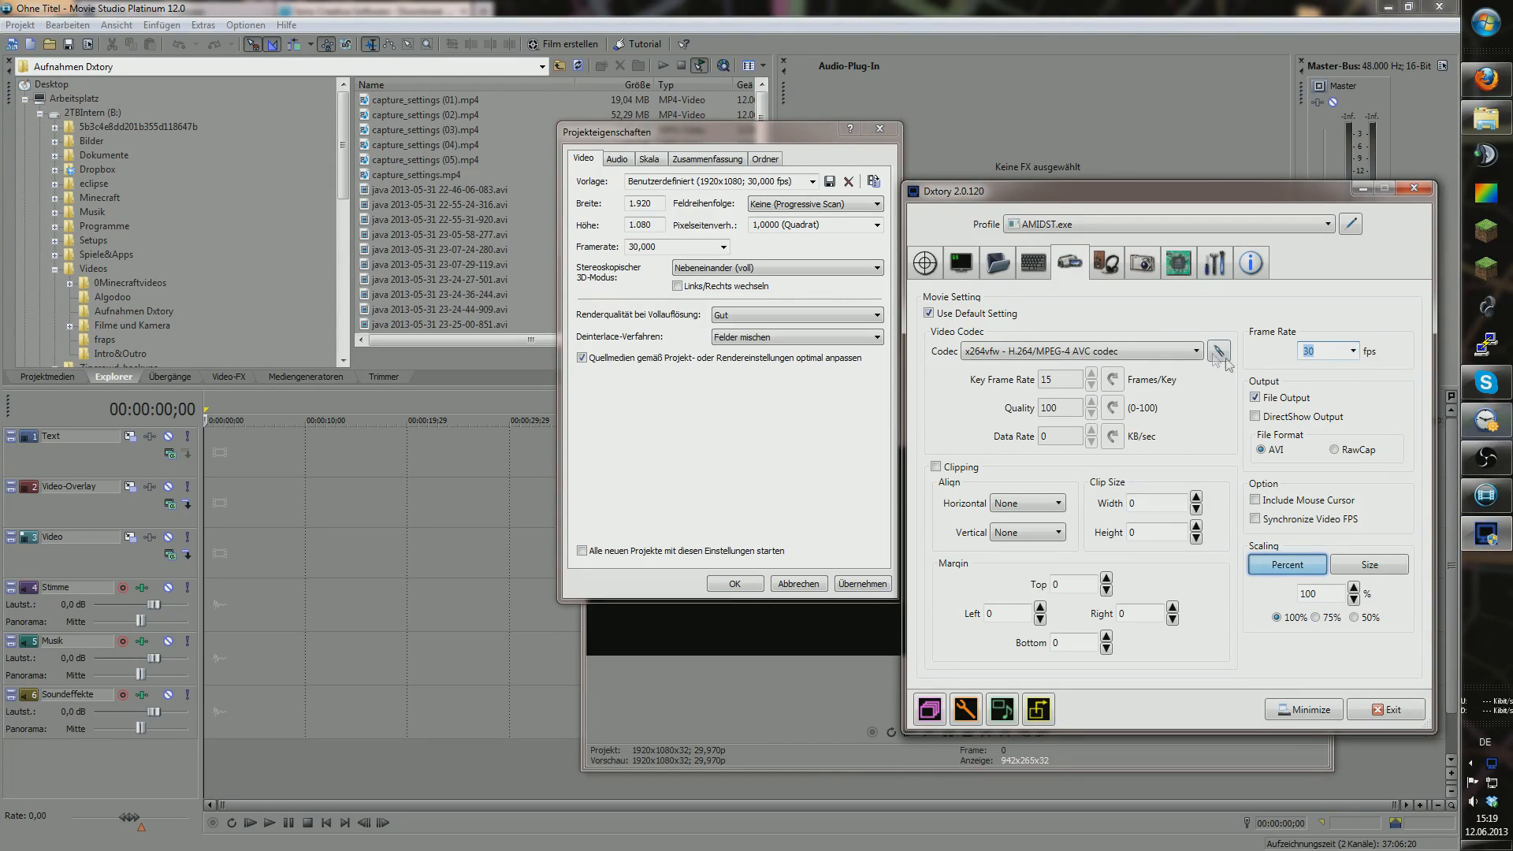
pyautogui.click(1196, 351)
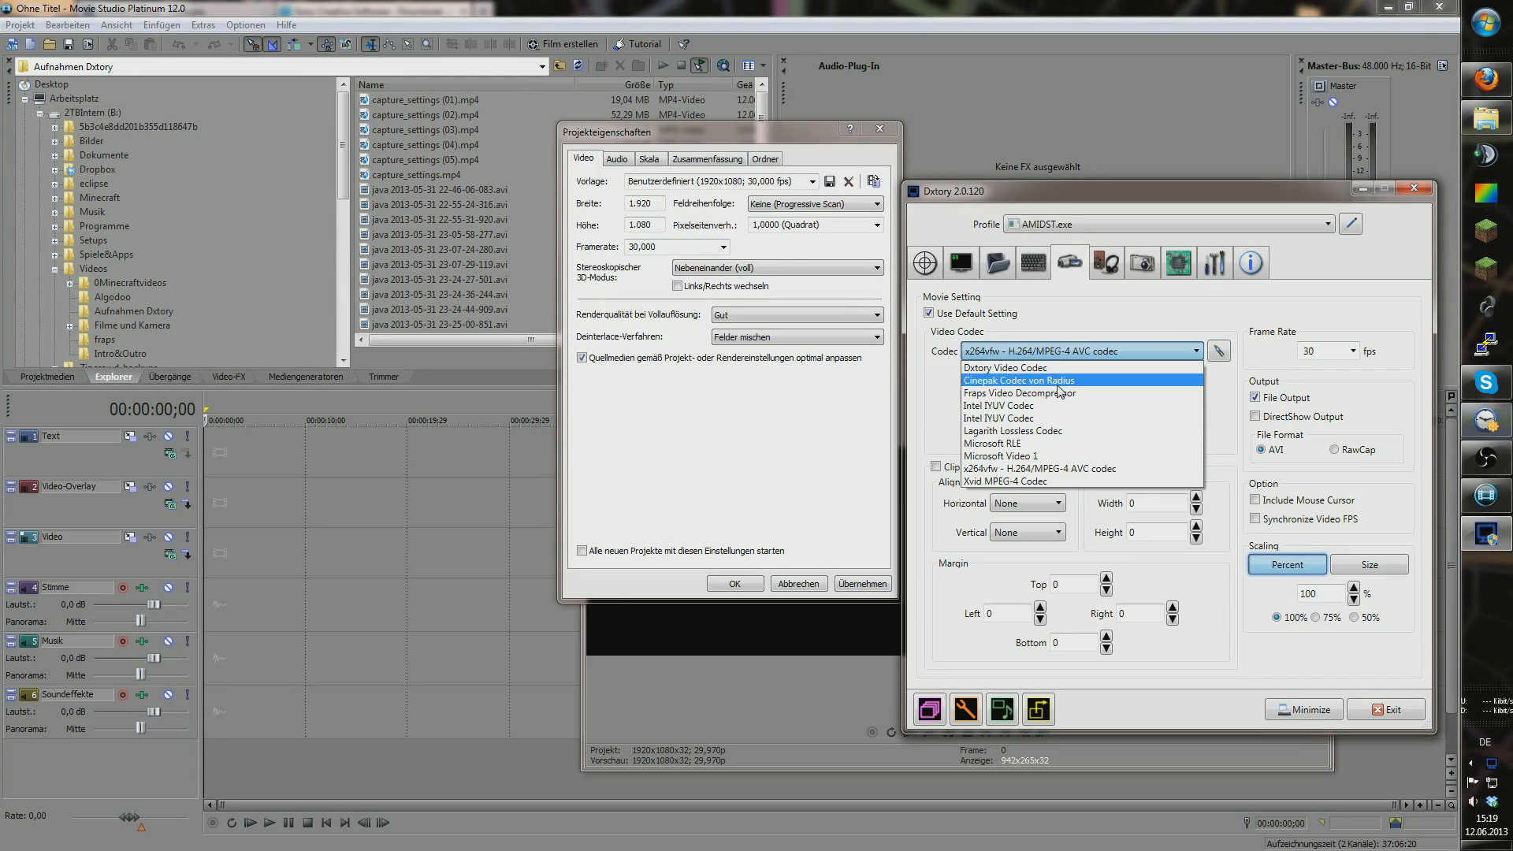
pyautogui.click(1182, 367)
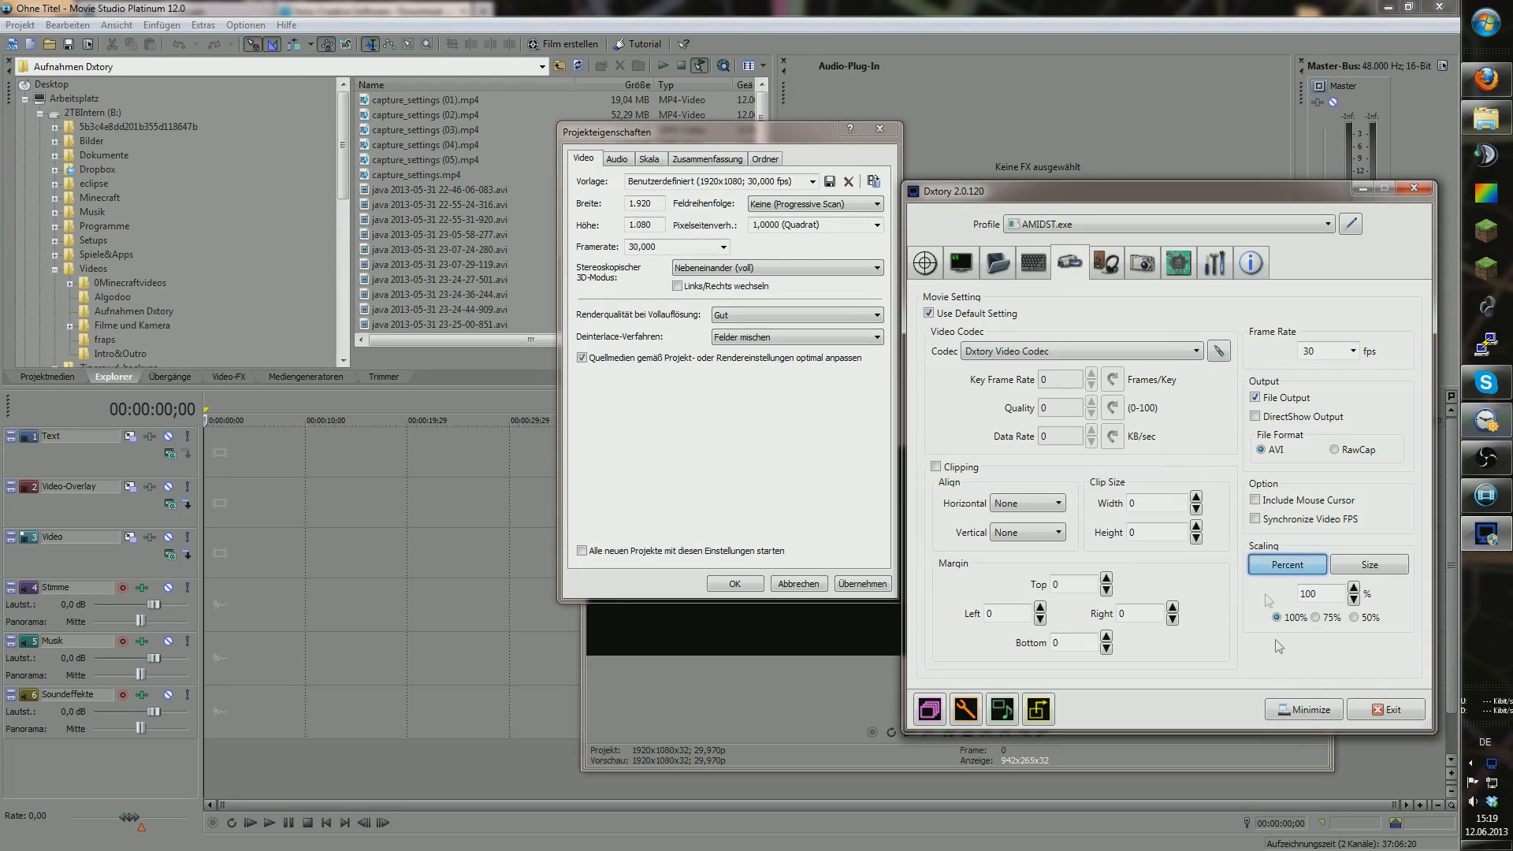
pyautogui.click(1305, 709)
pyautogui.click(720, 269)
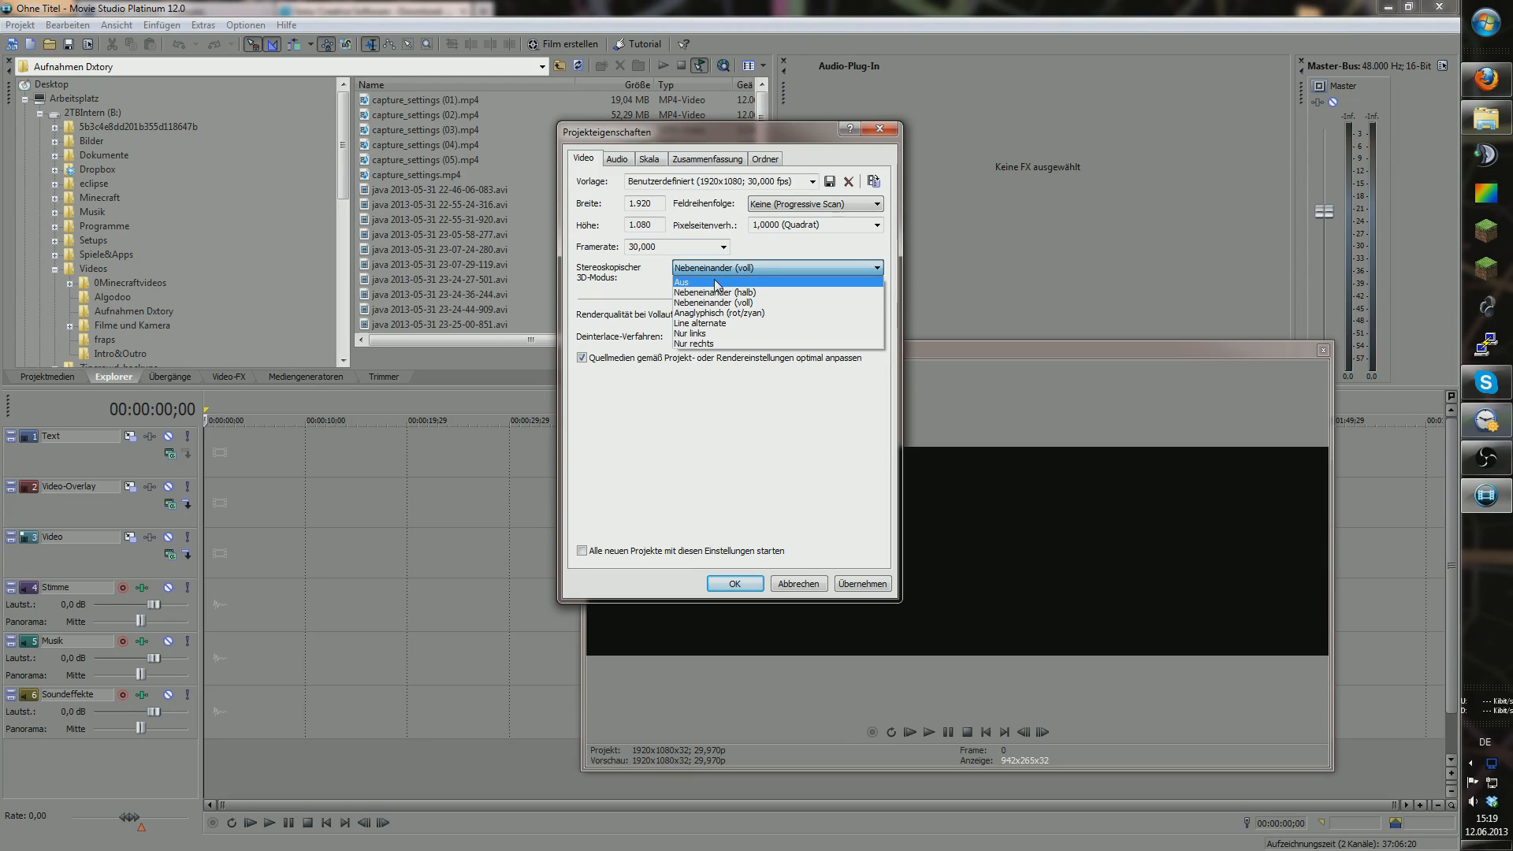
# Step: Set stereoscopic 3D to Off and render quality to Optimal, keeping Felder mischen deinterlacing
pyautogui.click(717, 283)
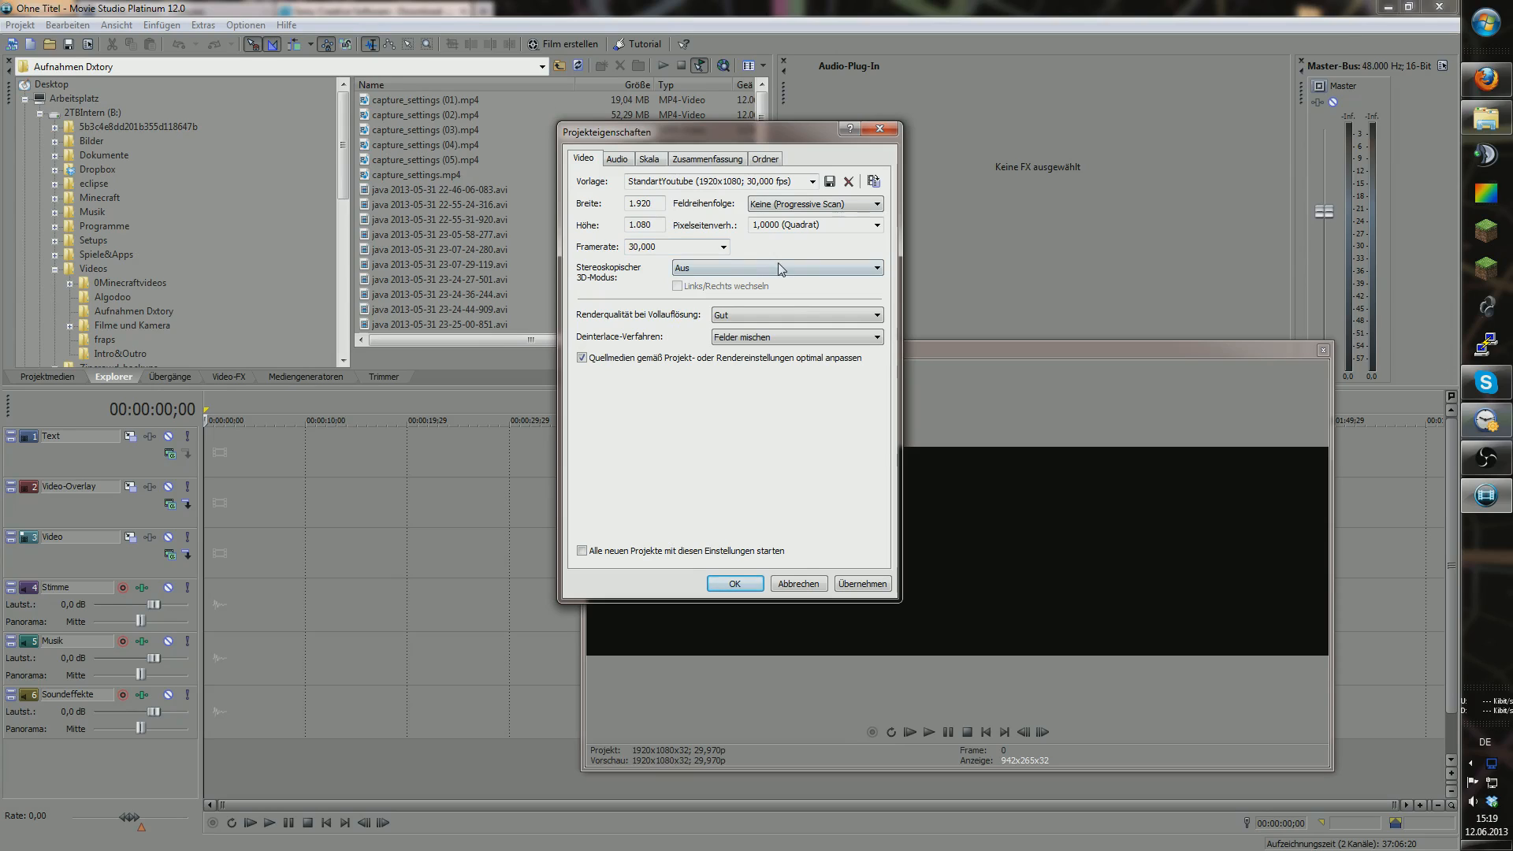
pyautogui.click(798, 315)
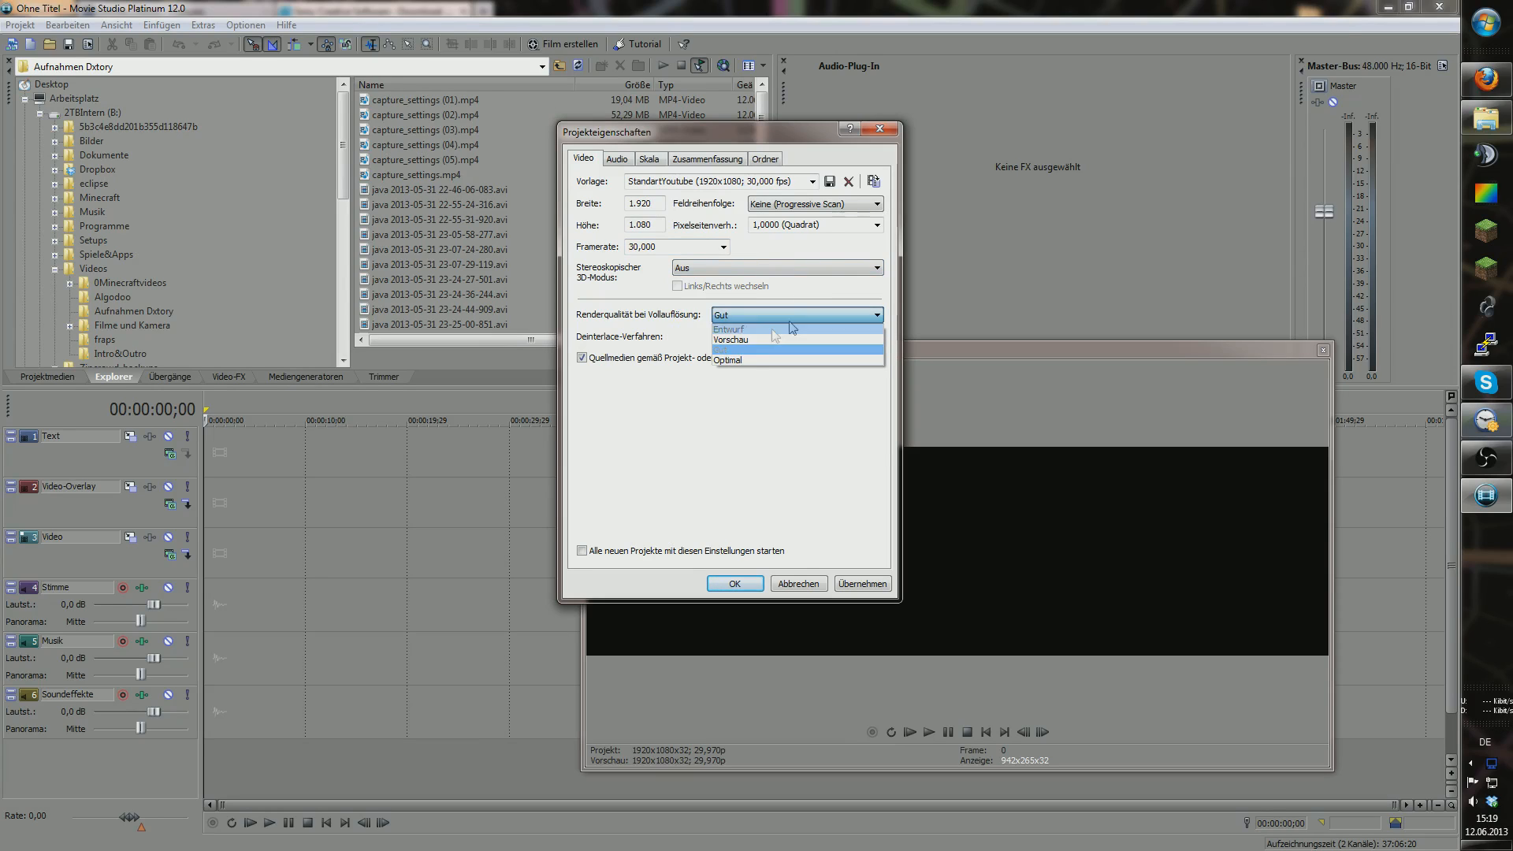
pyautogui.click(749, 359)
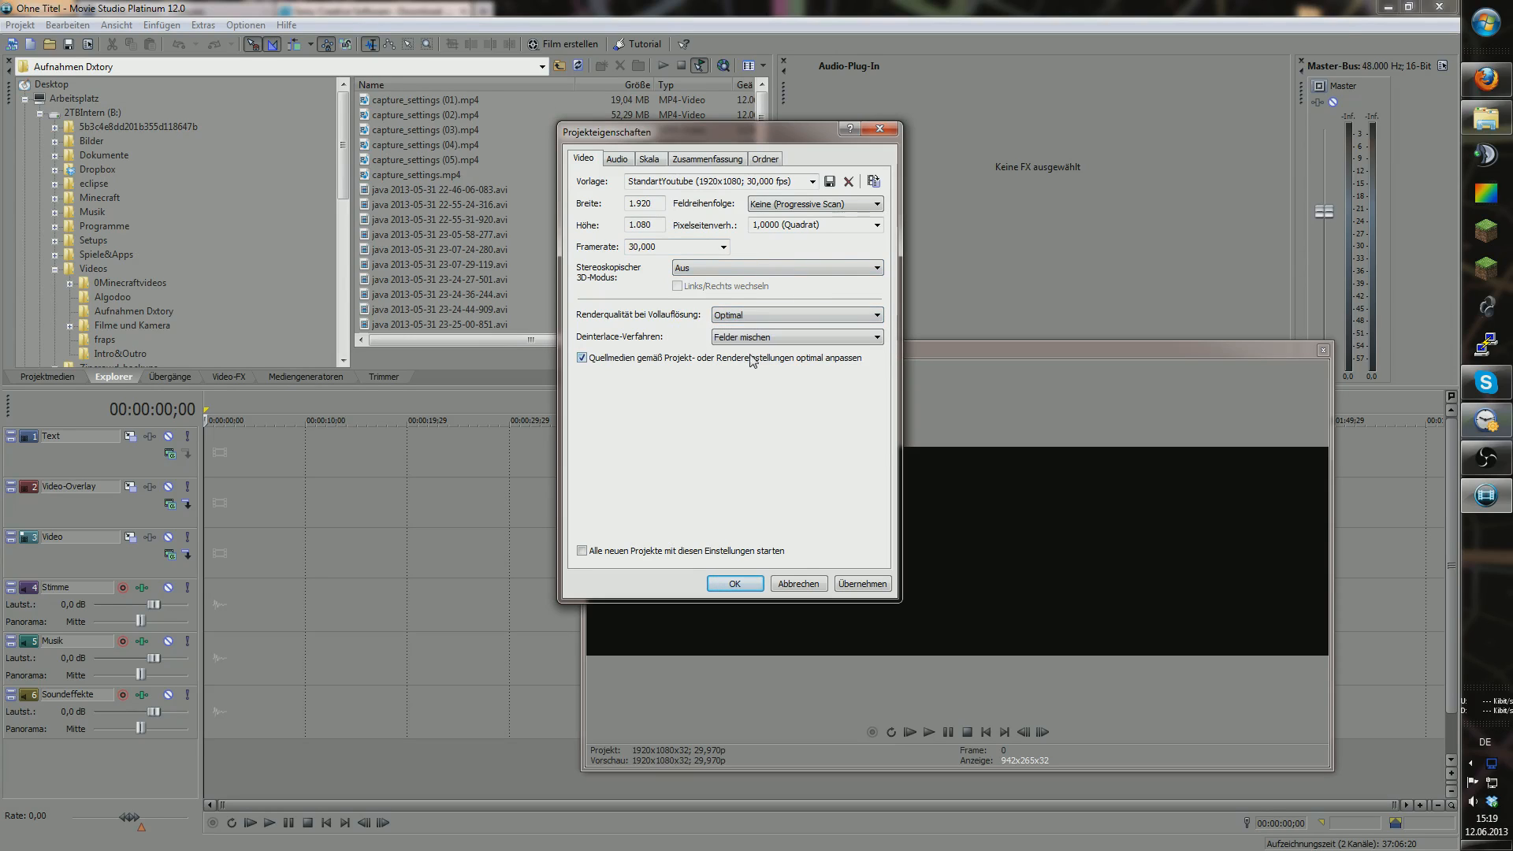
pyautogui.click(790, 339)
pyautogui.click(790, 338)
pyautogui.click(790, 338)
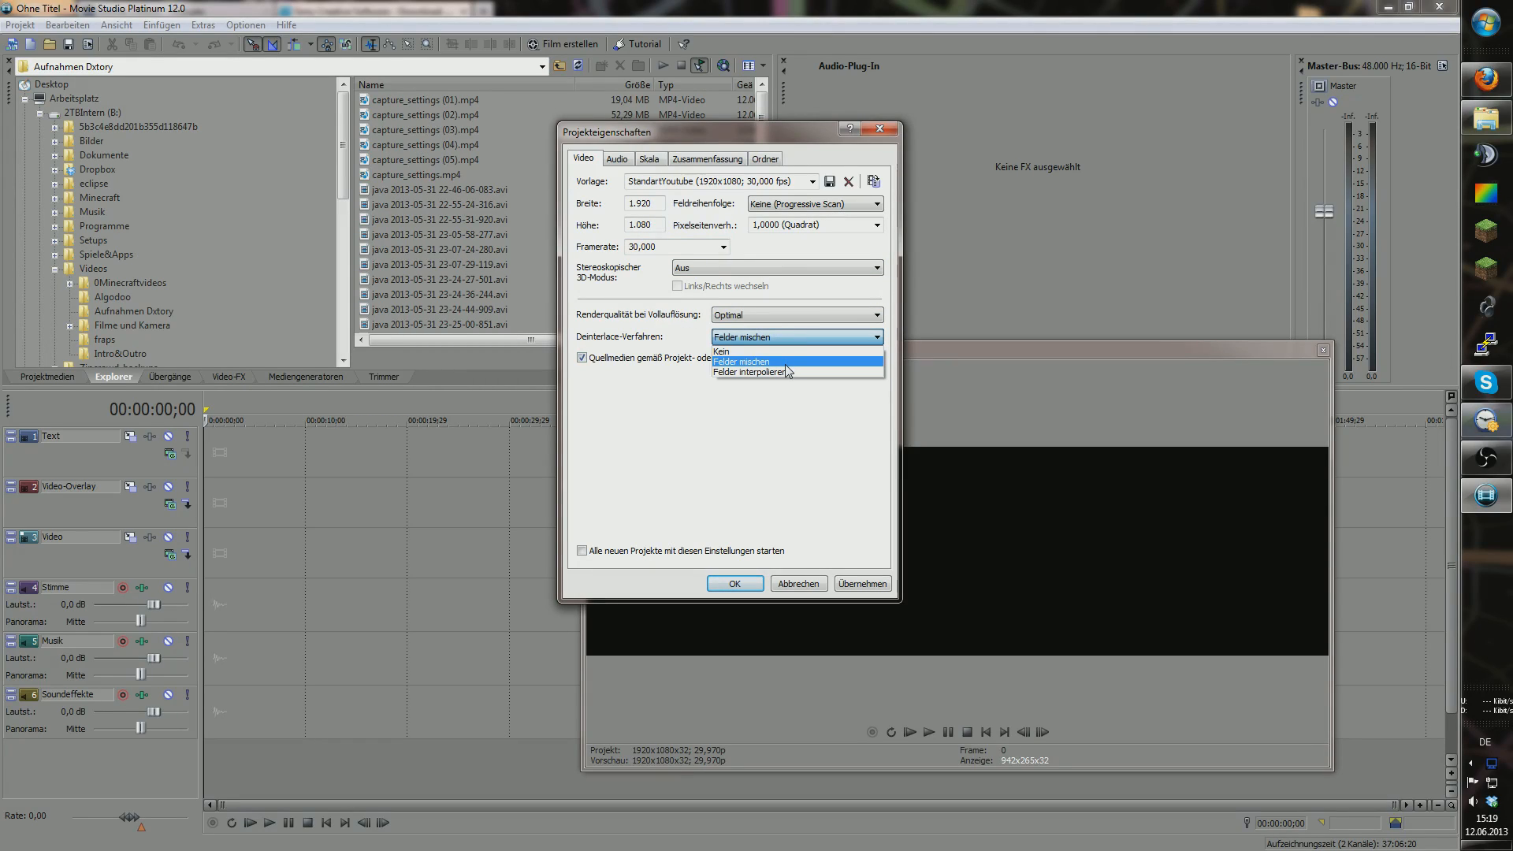
pyautogui.click(788, 361)
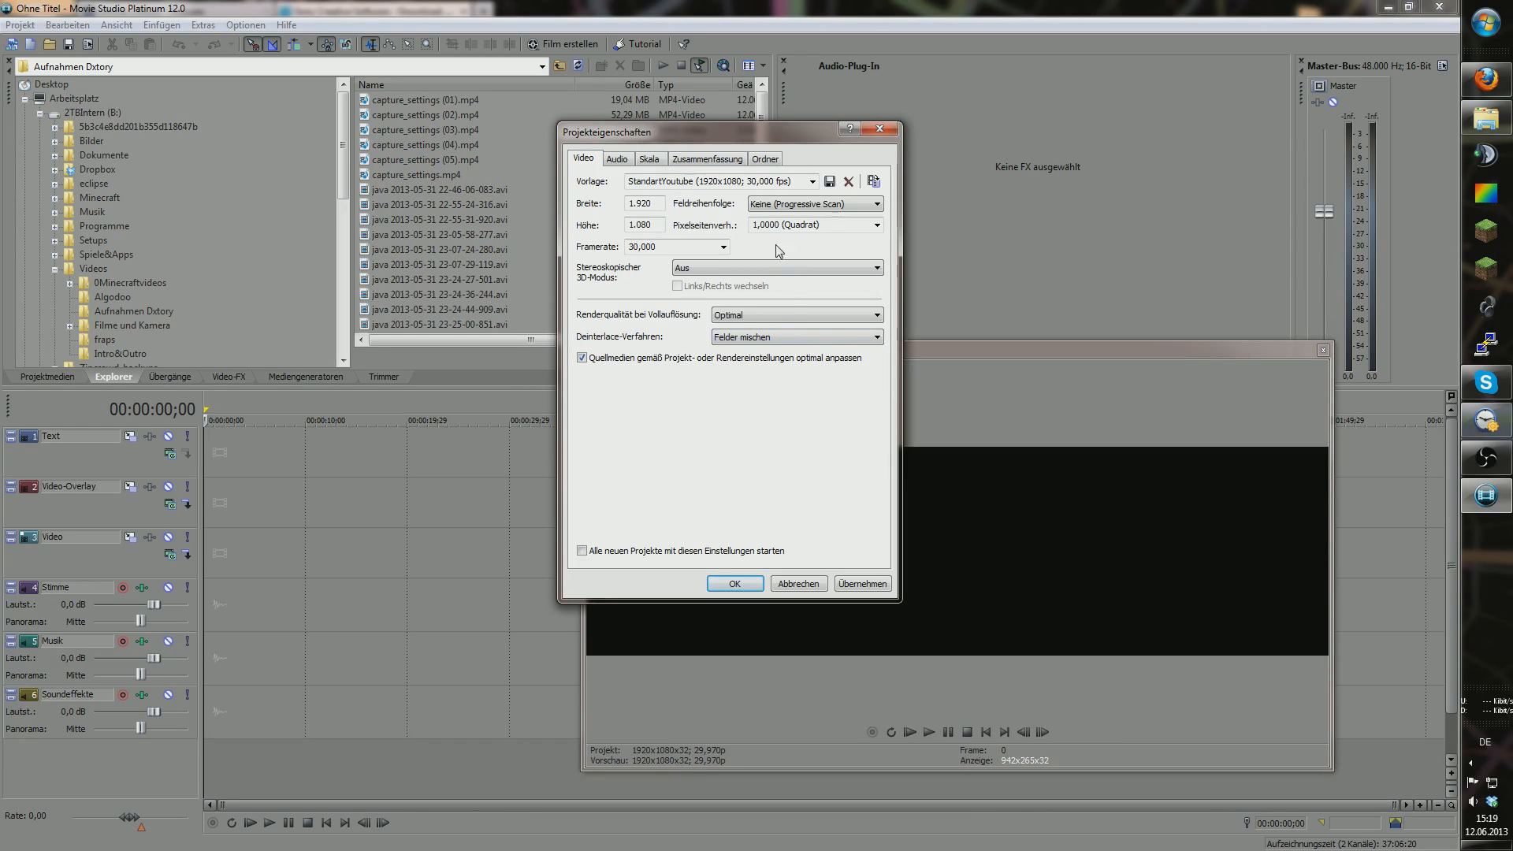
# Step: Confirm 48.000 Hz, 16-bit audio, review summary and folder tabs, then apply the properties
pyautogui.click(619, 158)
pyautogui.click(648, 160)
pyautogui.click(617, 158)
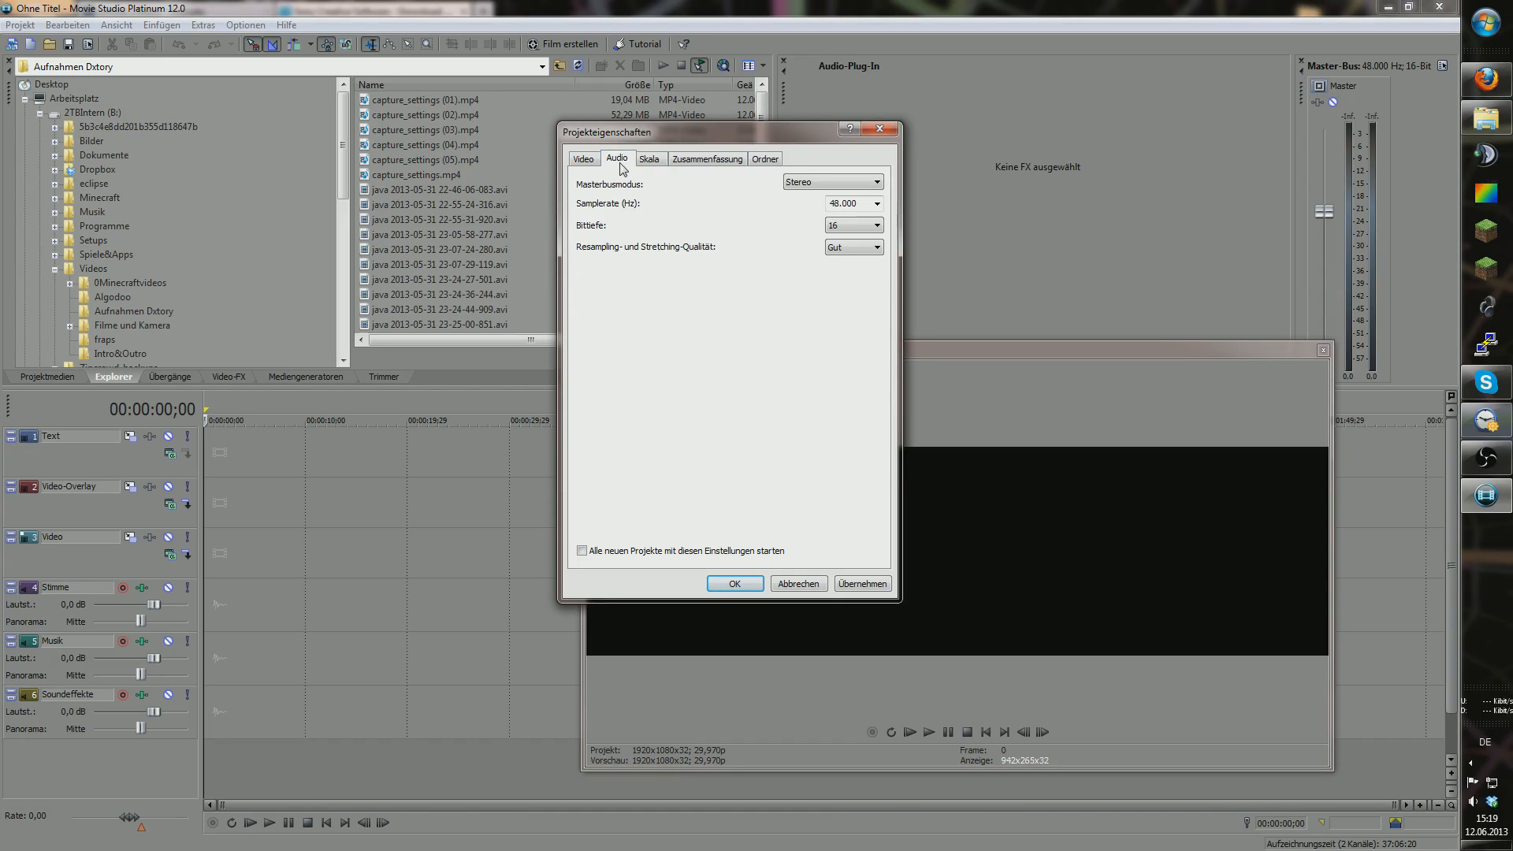
pyautogui.click(876, 203)
pyautogui.click(880, 206)
pyautogui.click(876, 225)
pyautogui.click(874, 234)
pyautogui.click(689, 160)
pyautogui.click(763, 160)
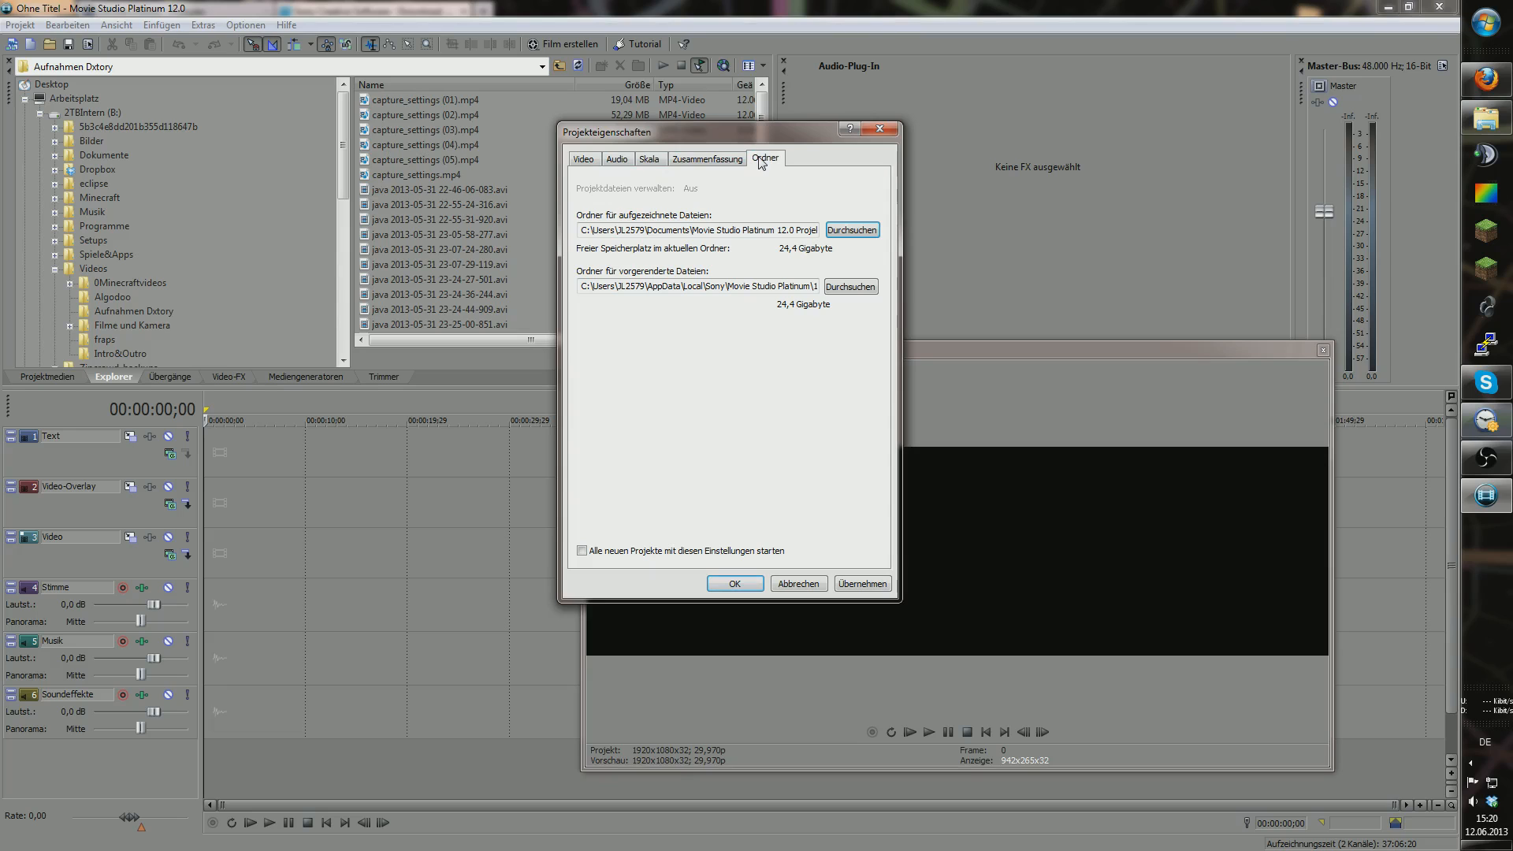
pyautogui.click(587, 159)
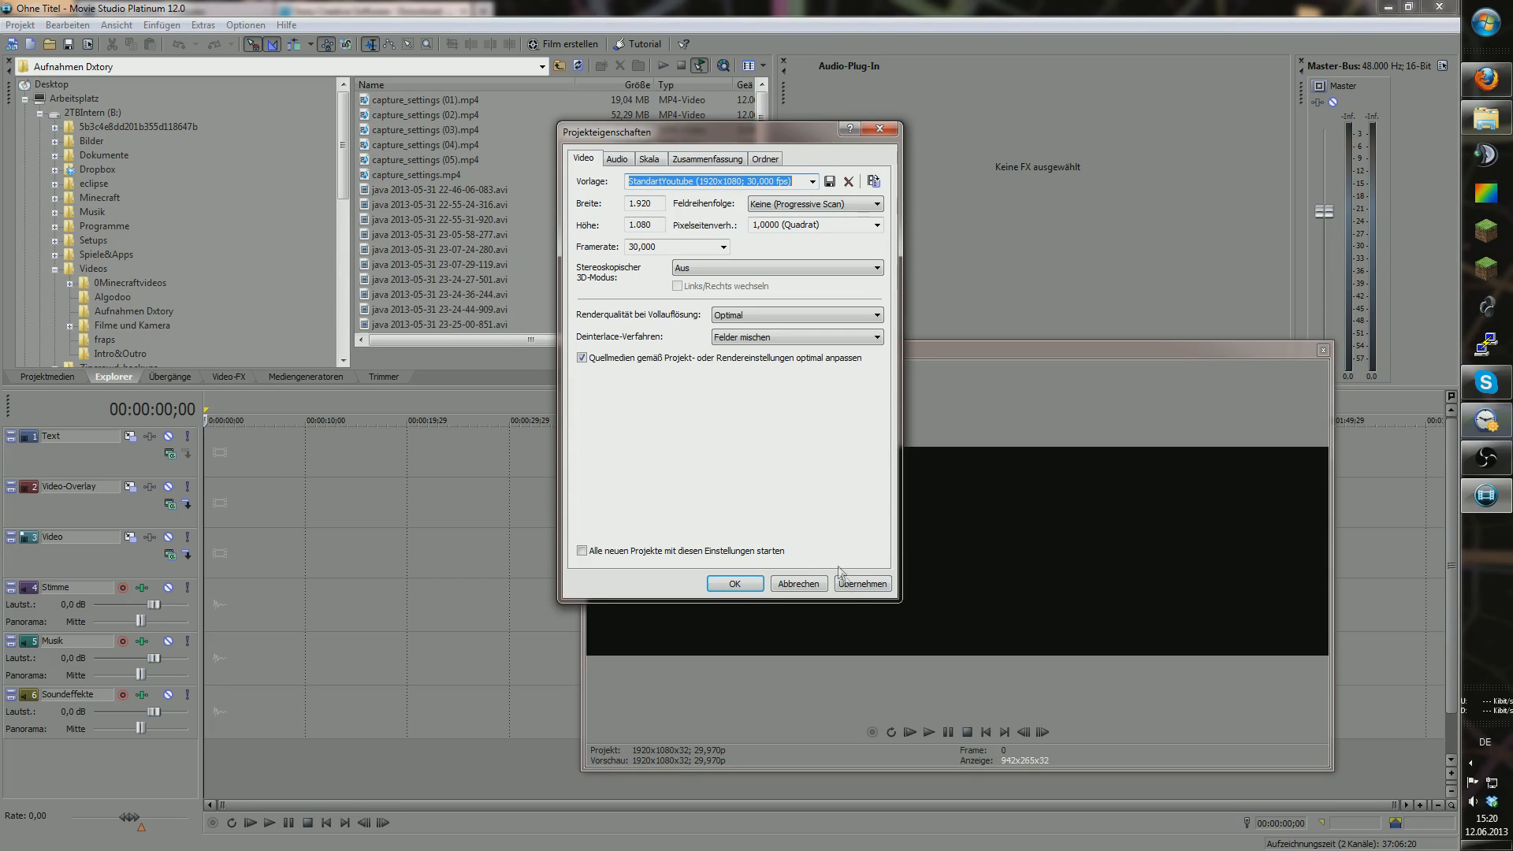
pyautogui.click(881, 130)
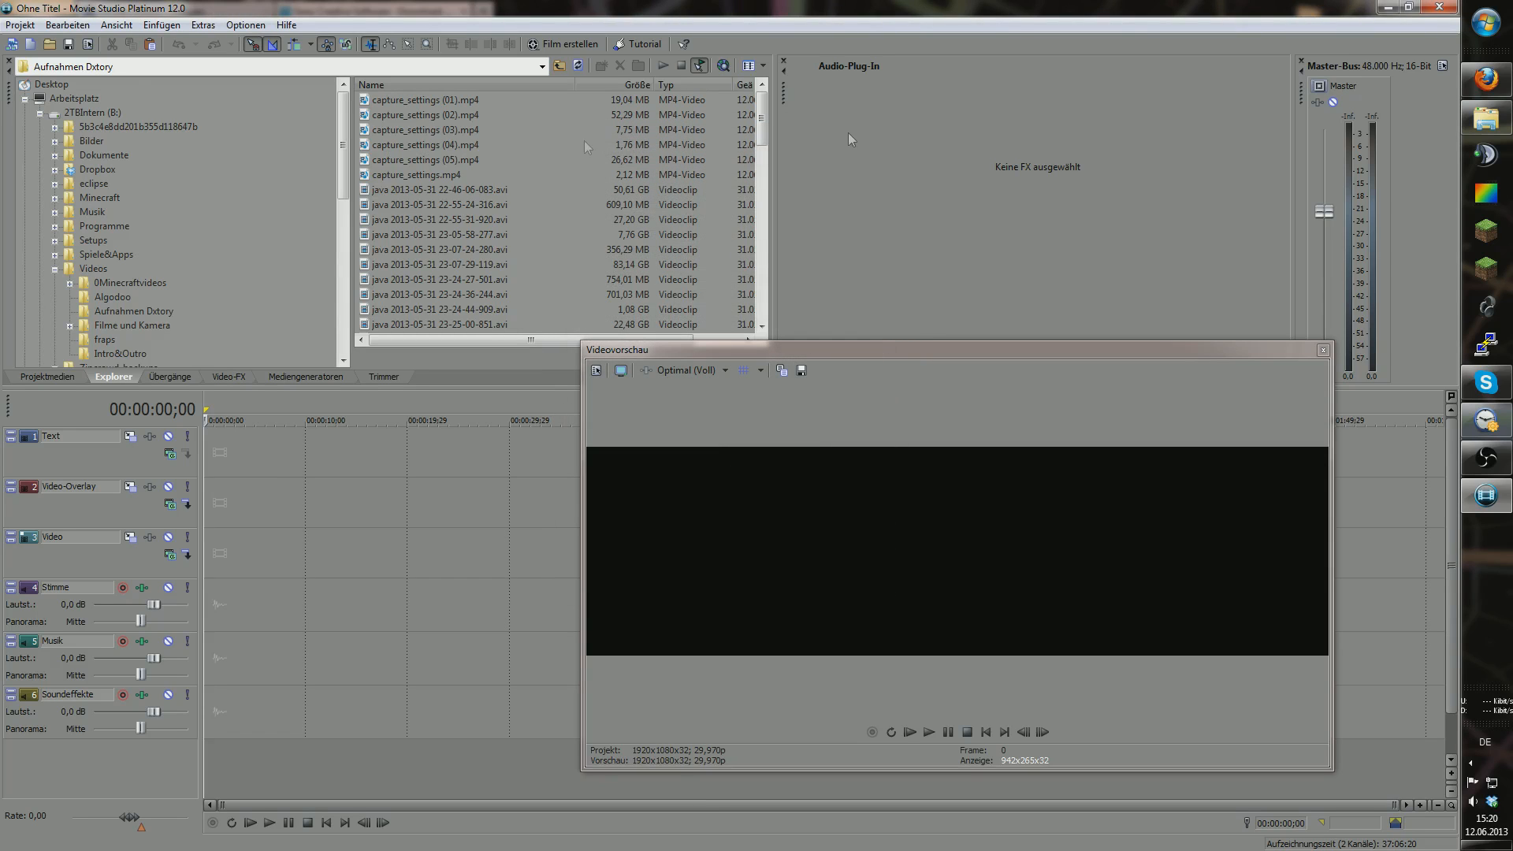
# Step: Open the Preset_Standart.vf project and nudge the video preview window up and right
pyautogui.click(19, 24)
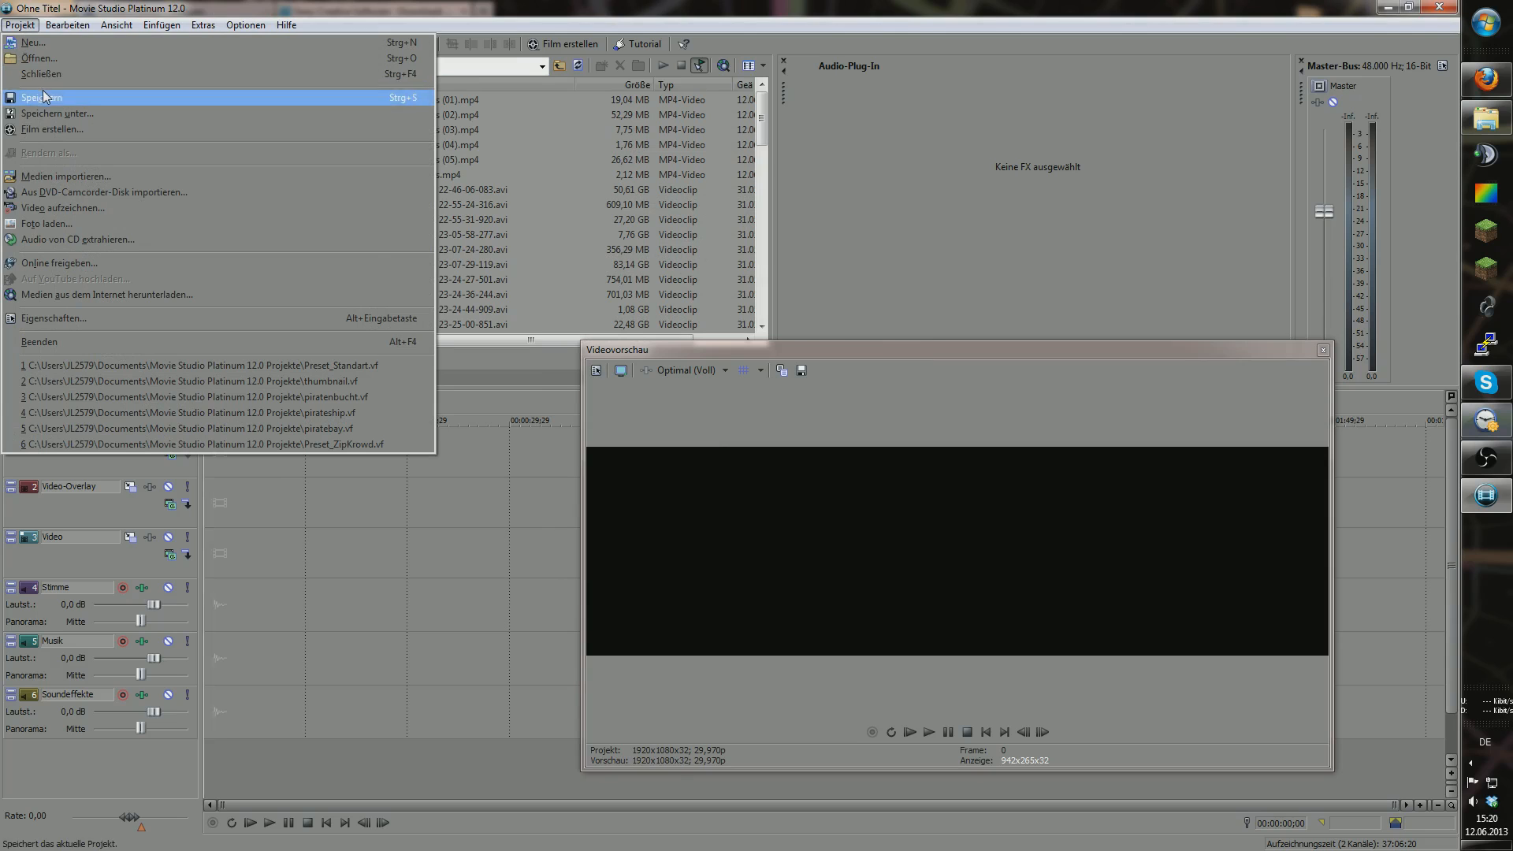
pyautogui.click(36, 57)
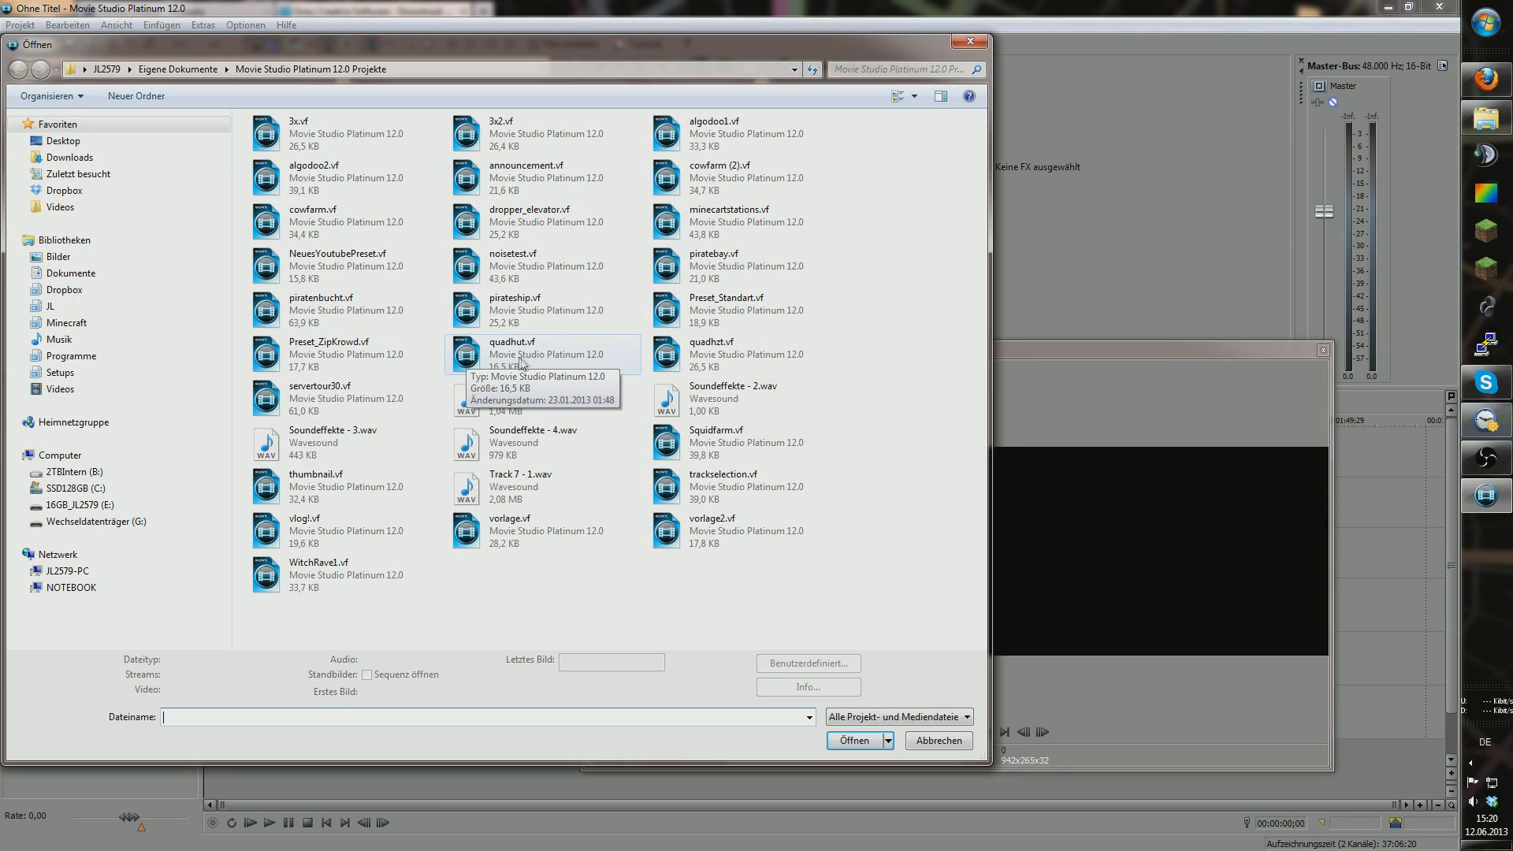
pyautogui.doubleClick(726, 300)
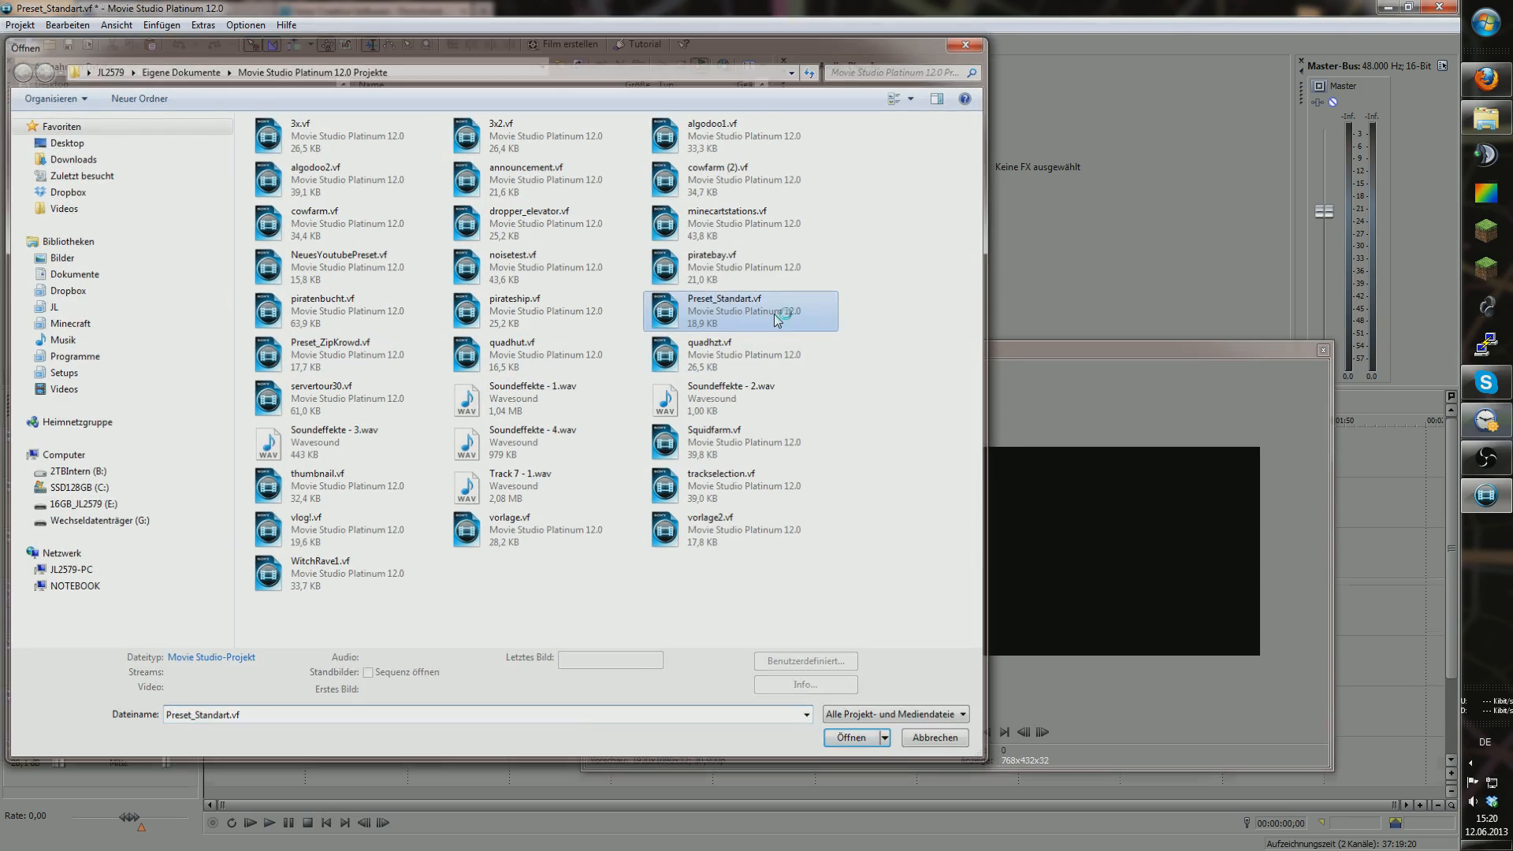
pyautogui.moveTo(1140, 347); pyautogui.dragTo(1188, 337)
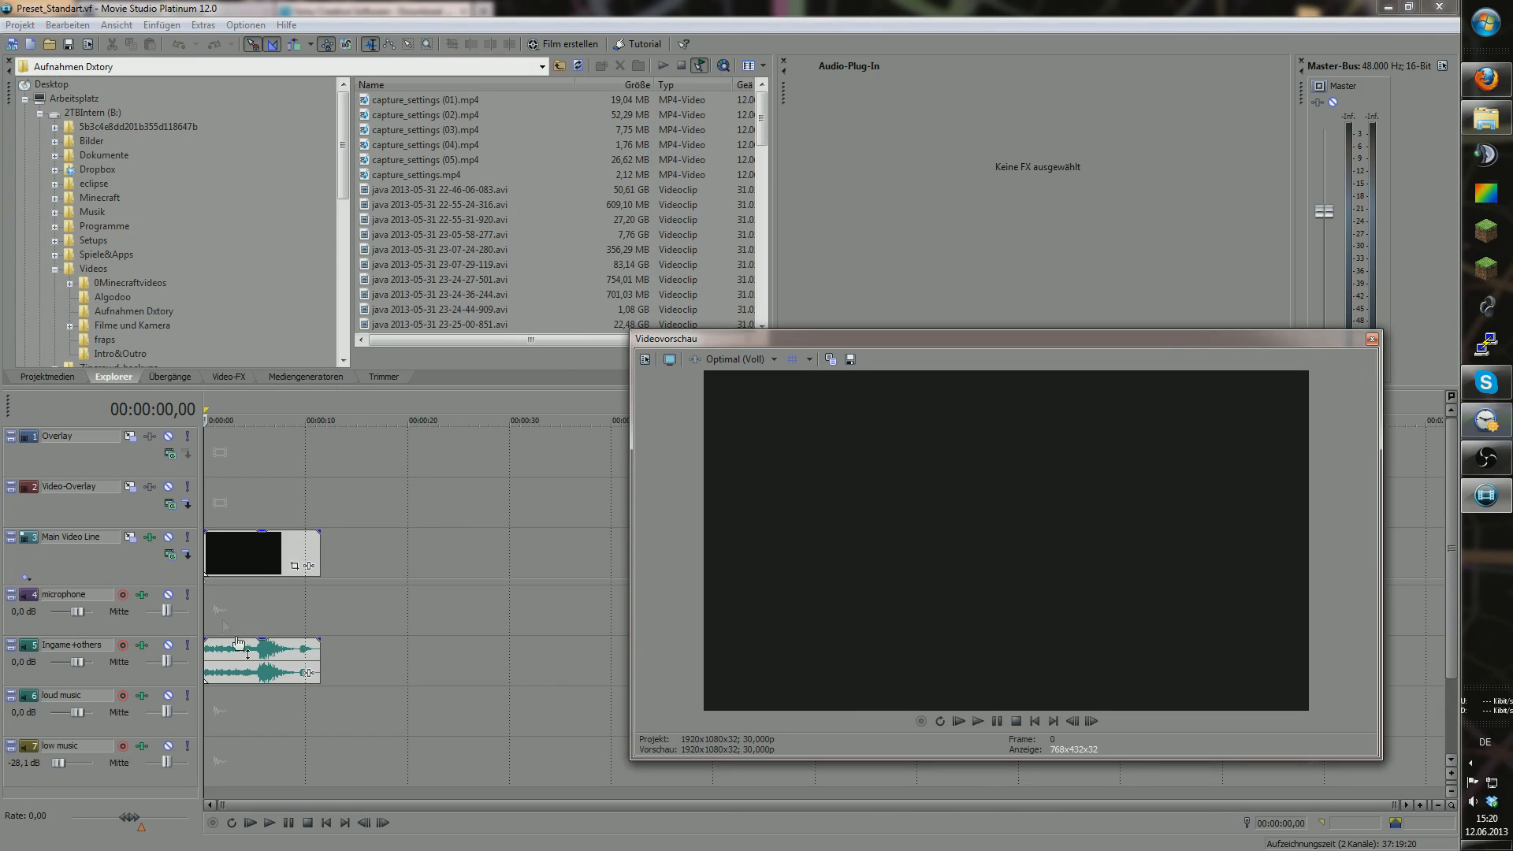
# Step: Scrub to 00:00:03,24 and show the Main Video Line's Sony Levels track effect
pyautogui.click(213, 489)
pyautogui.moveTo(213, 488)
pyautogui.mouseDown()
pyautogui.moveTo(332, 491)
pyautogui.moveTo(198, 486)
pyautogui.mouseUp()
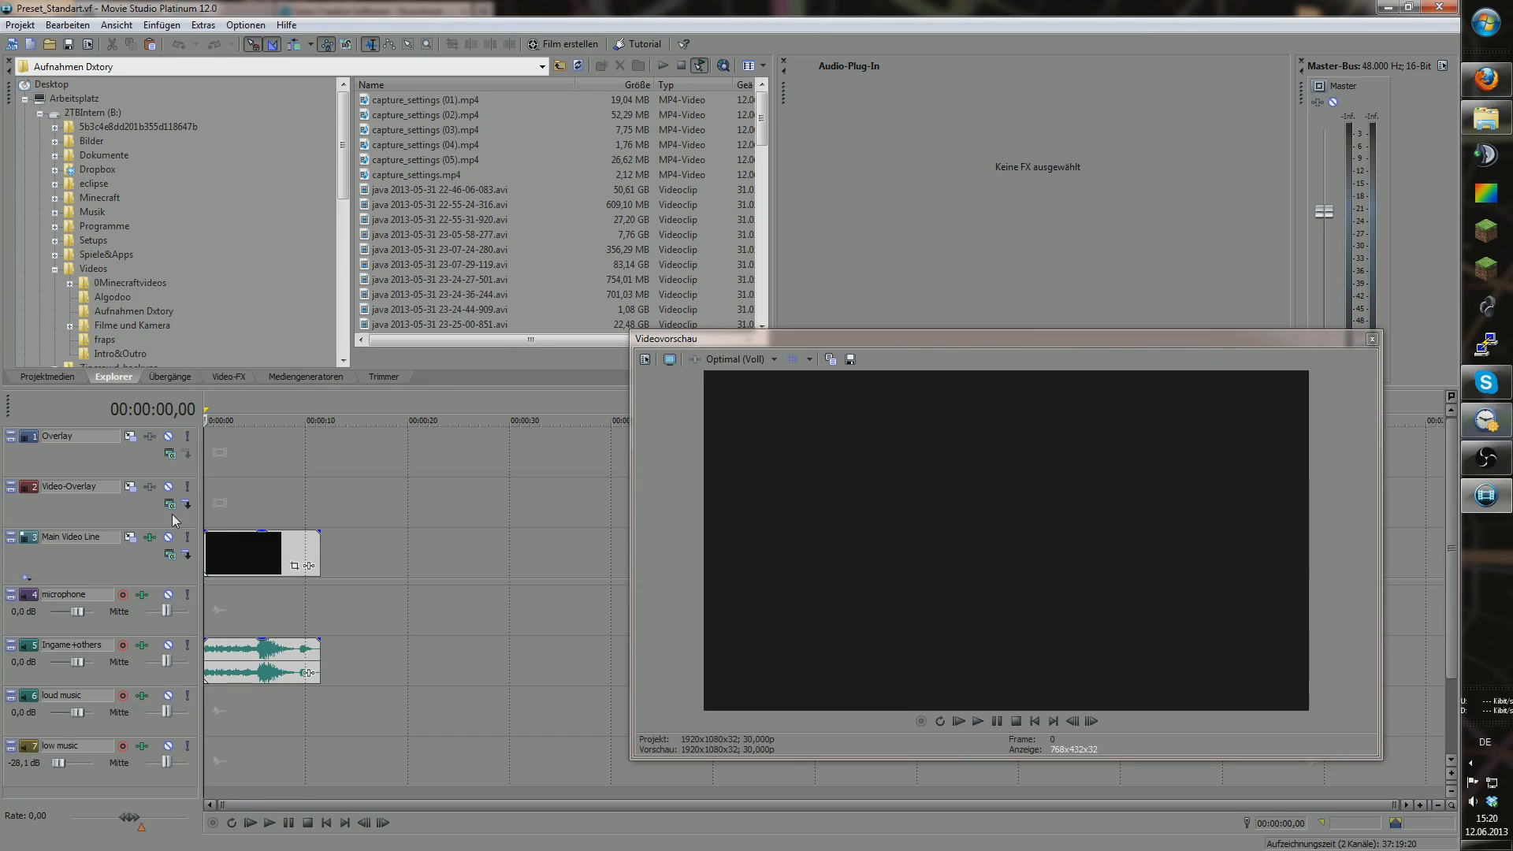
pyautogui.moveTo(208, 489); pyautogui.dragTo(242, 488)
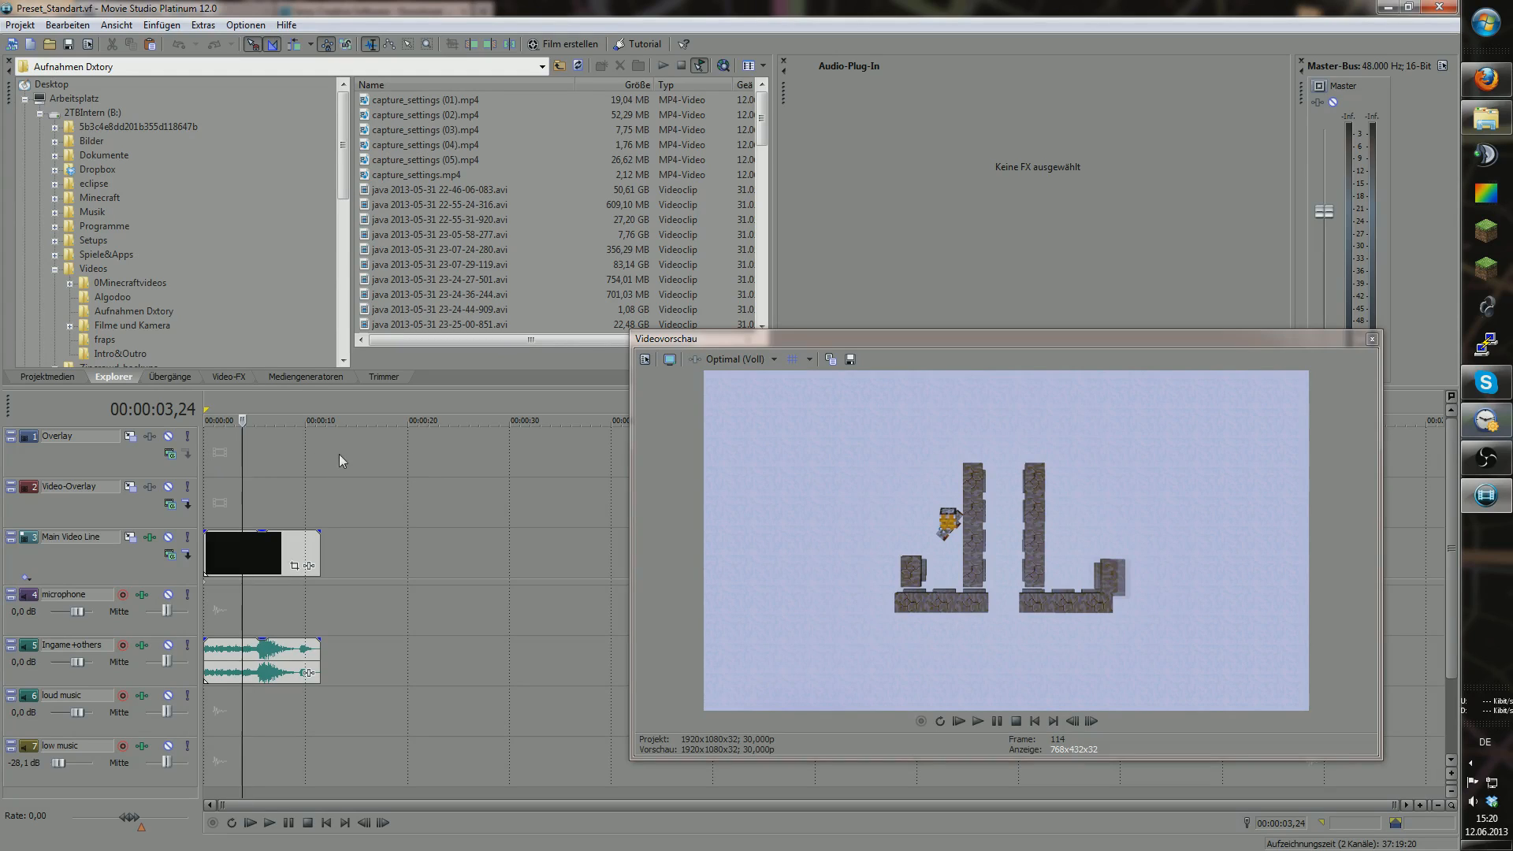
pyautogui.click(152, 538)
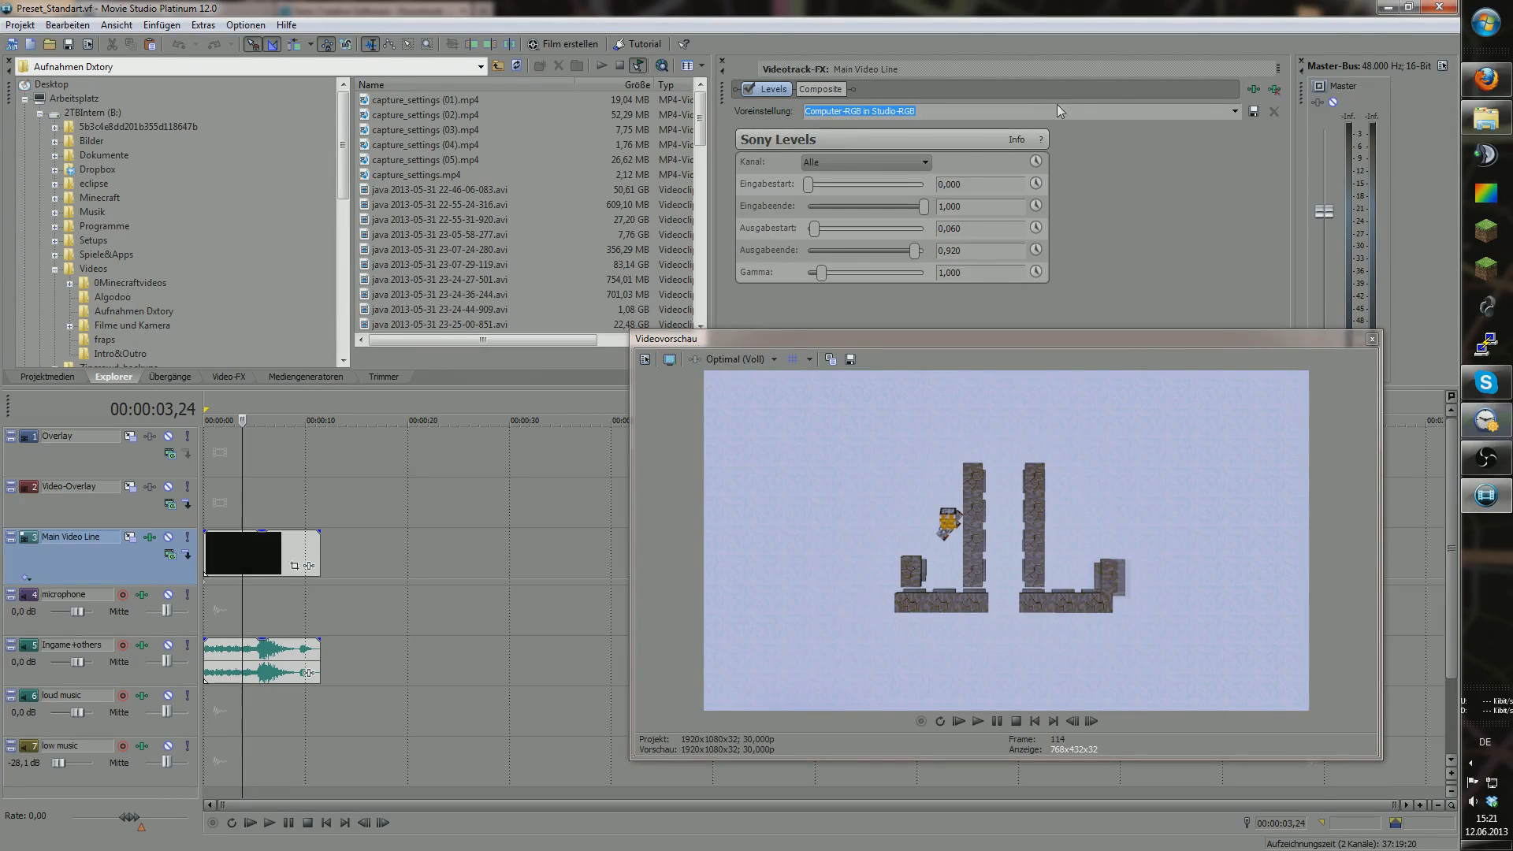
# Step: Keep the Computer-RGB in Studio-RGB Levels preset, toggling the effect to compare brightness
pyautogui.click(1236, 112)
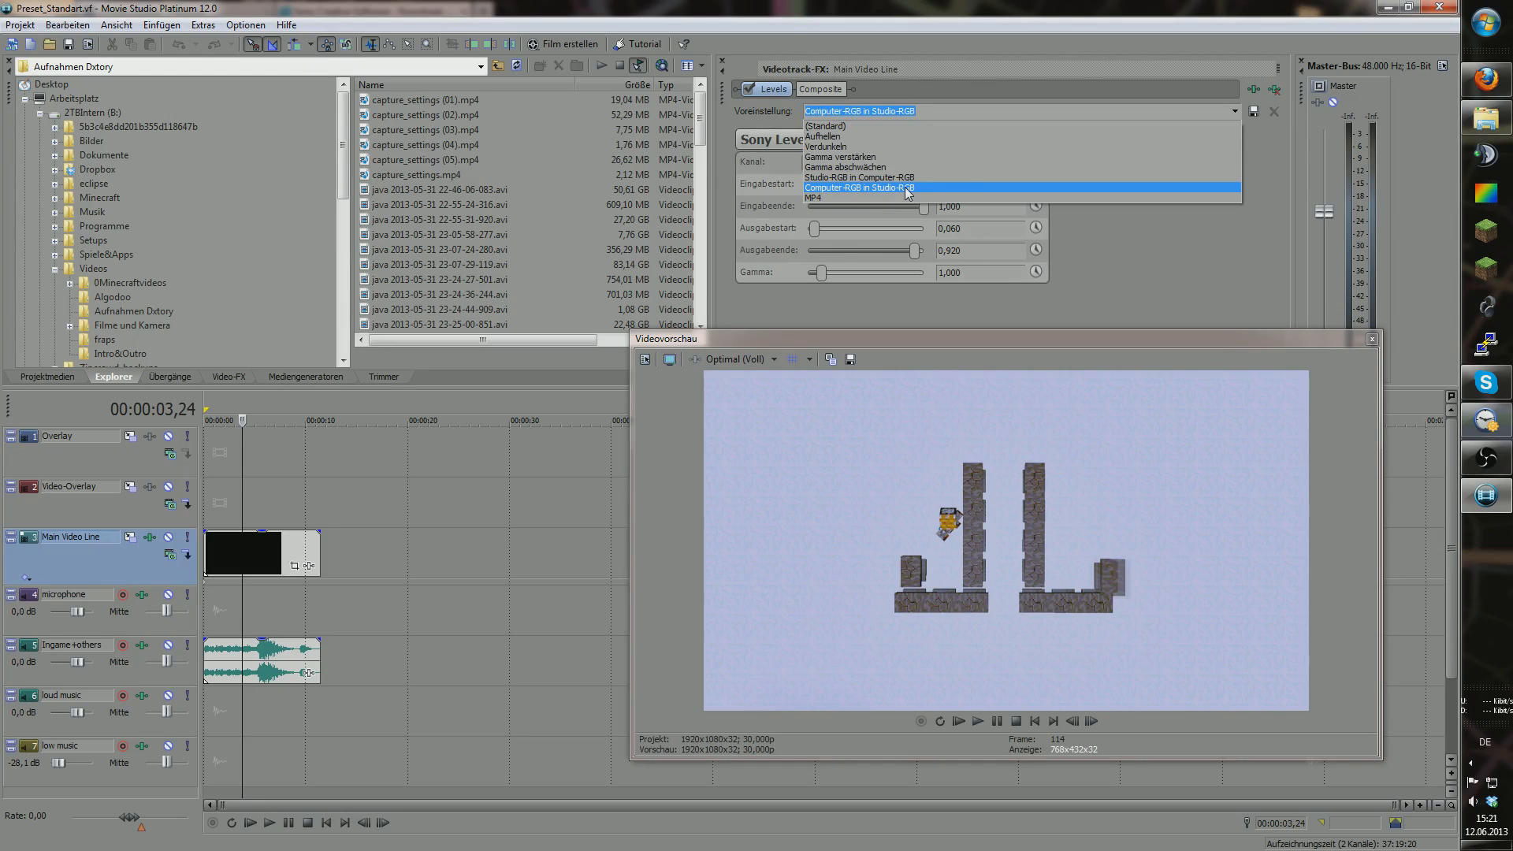
pyautogui.click(837, 189)
pyautogui.click(749, 91)
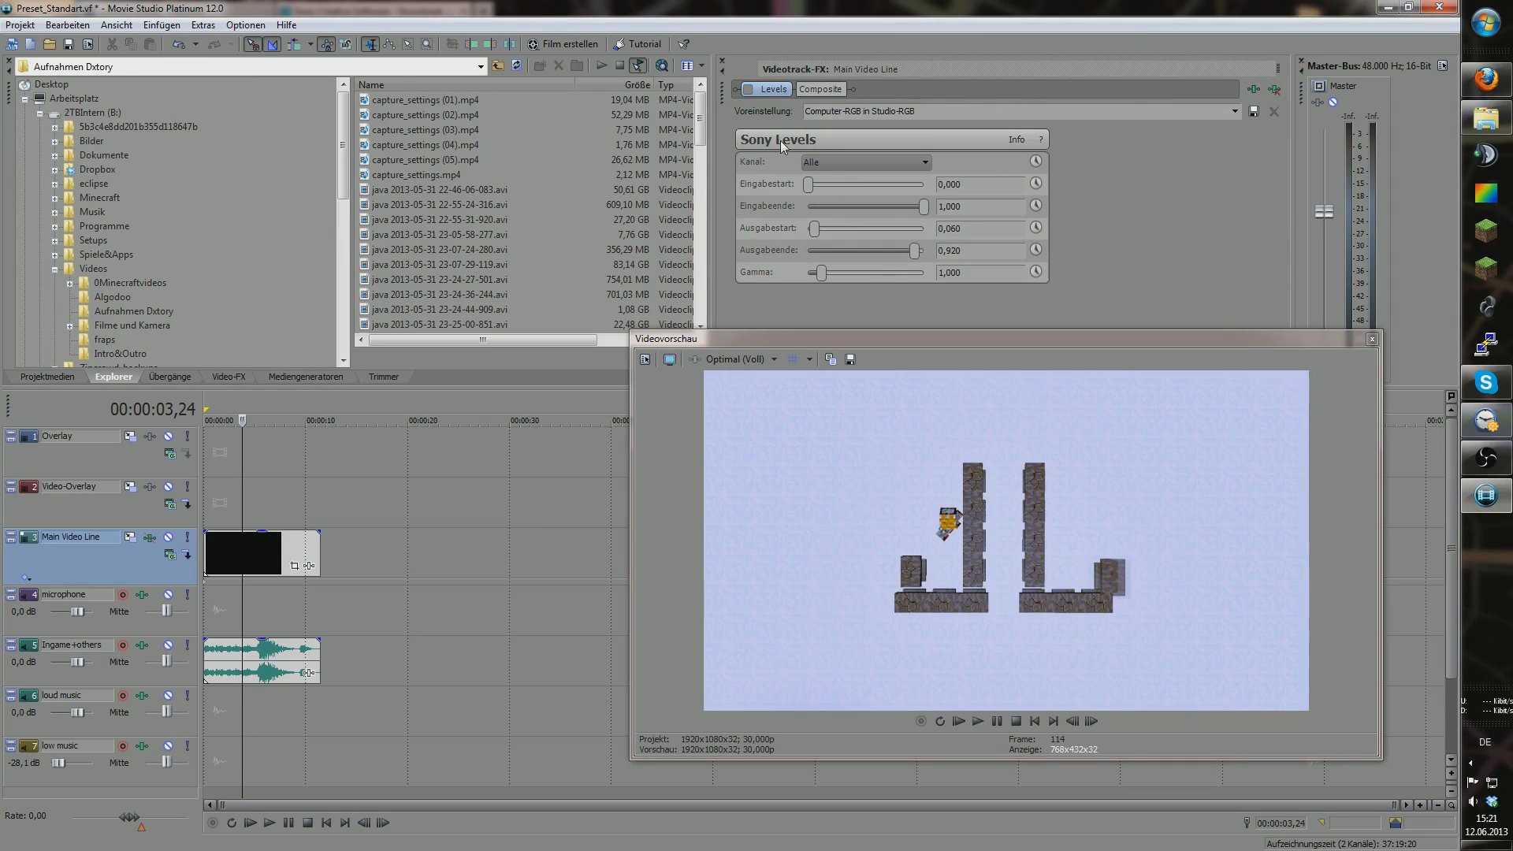
pyautogui.click(752, 92)
pyautogui.click(751, 92)
pyautogui.click(750, 91)
pyautogui.click(751, 92)
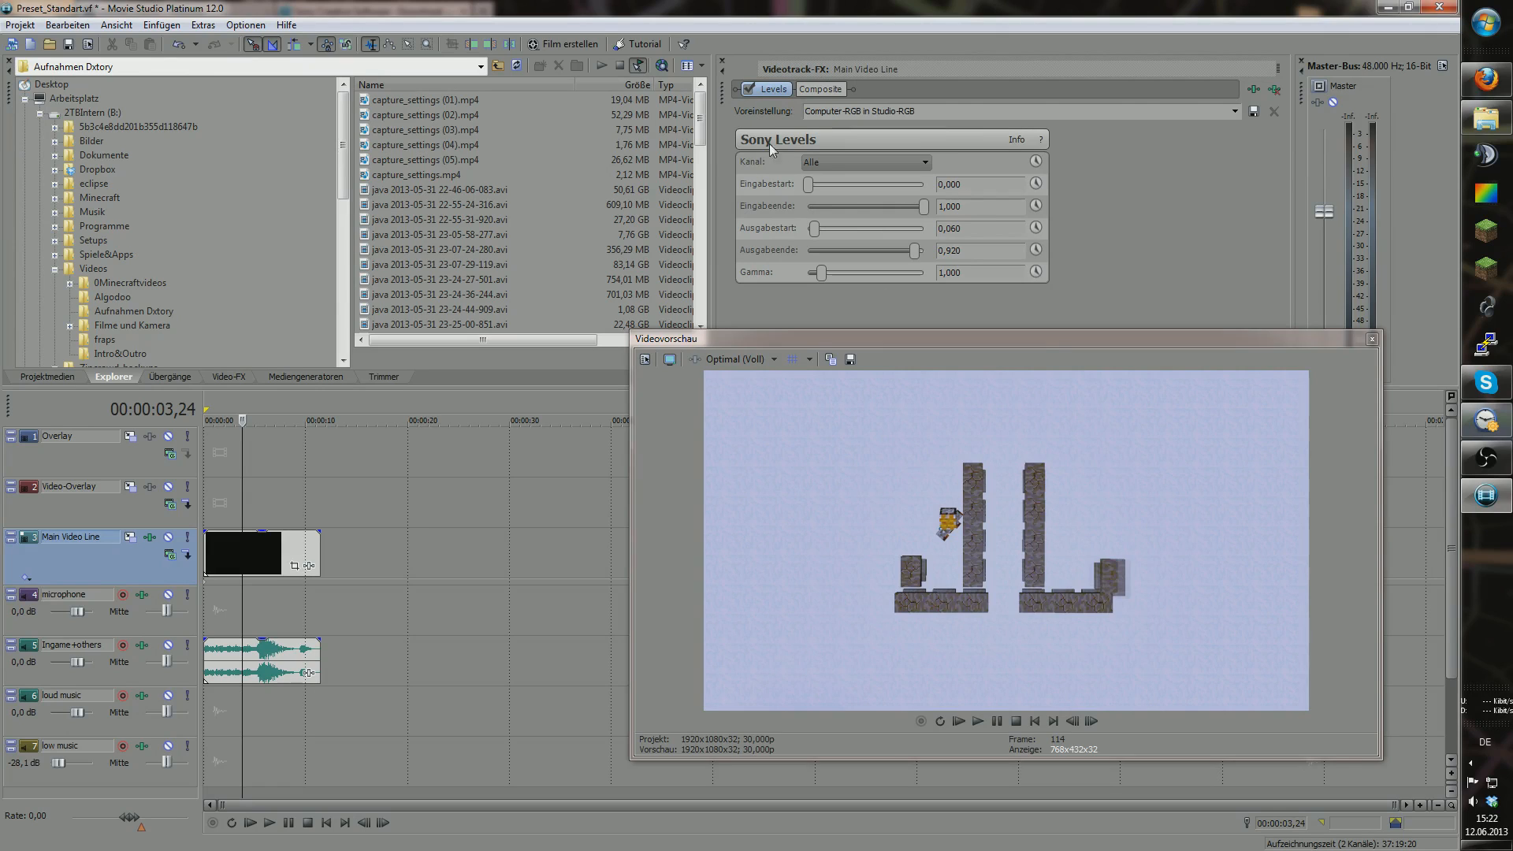
# Step: Try the Studio-RGB in Computer-RGB preset, toggling Levels on and off to compare
pyautogui.click(749, 90)
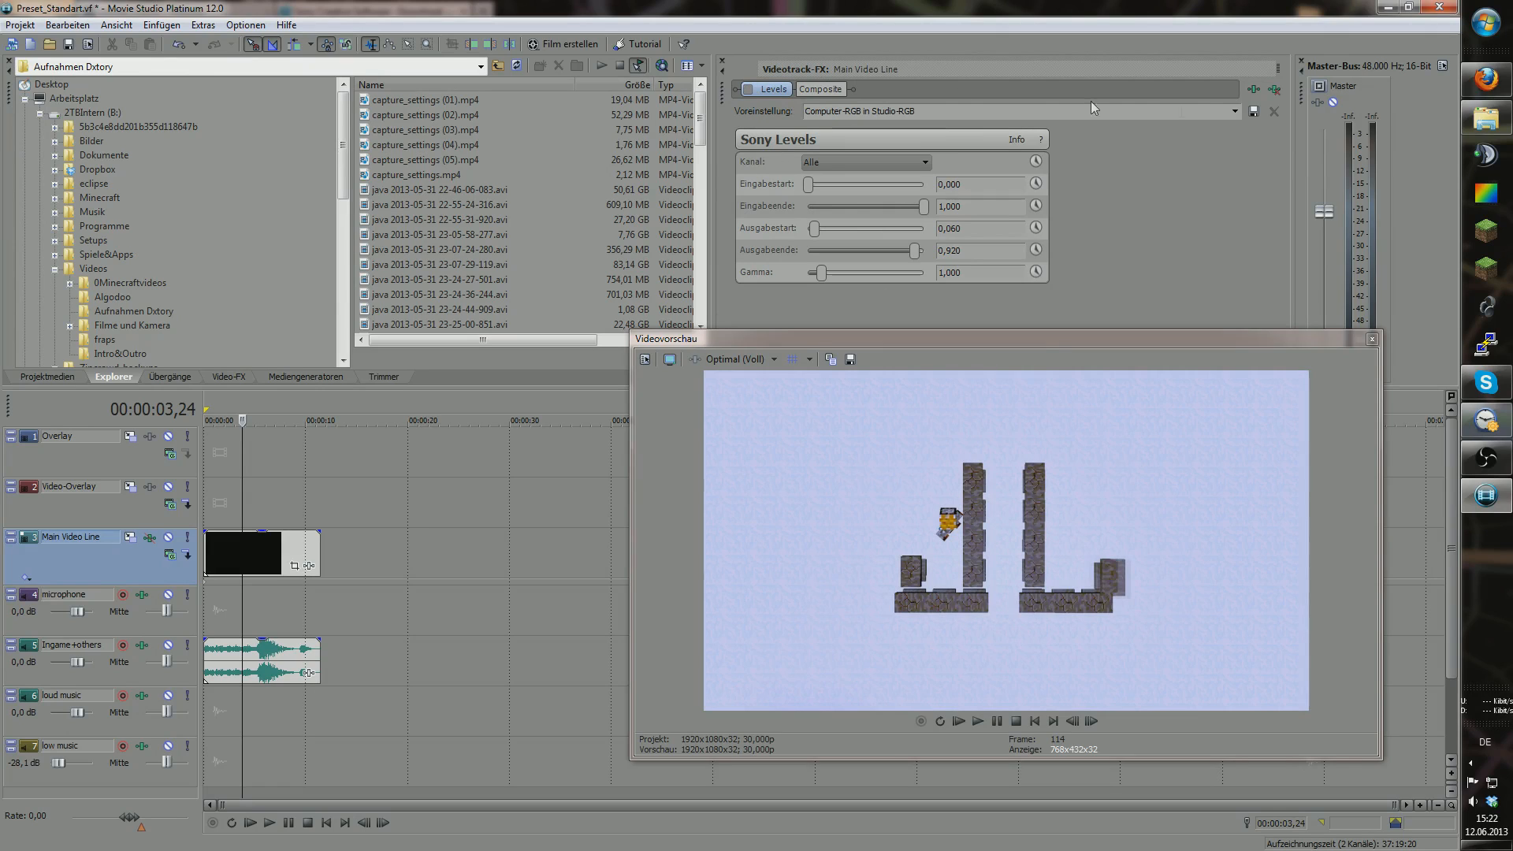
pyautogui.click(1235, 113)
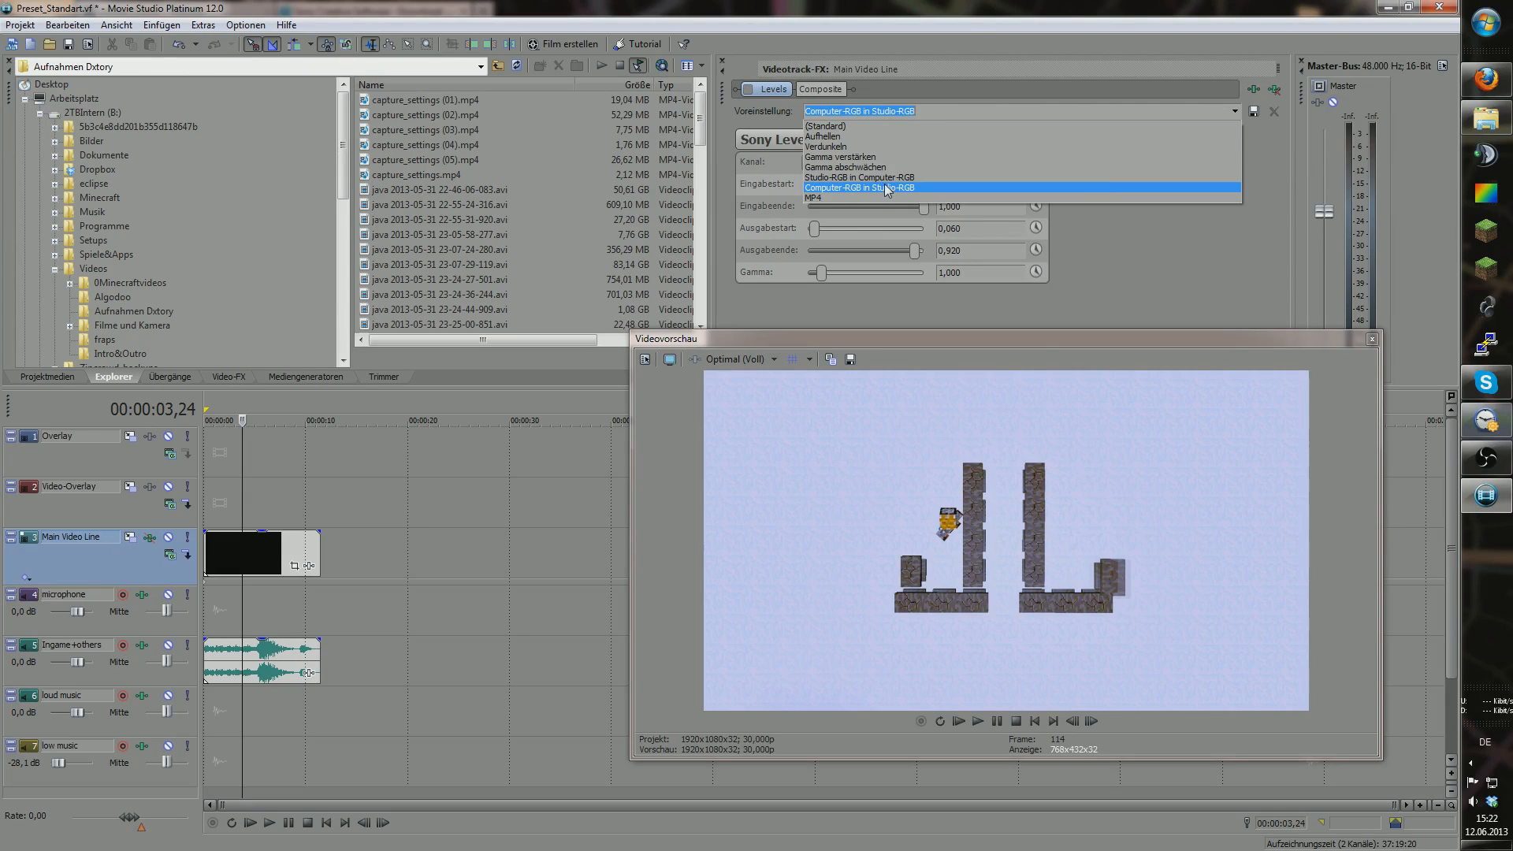
pyautogui.click(854, 178)
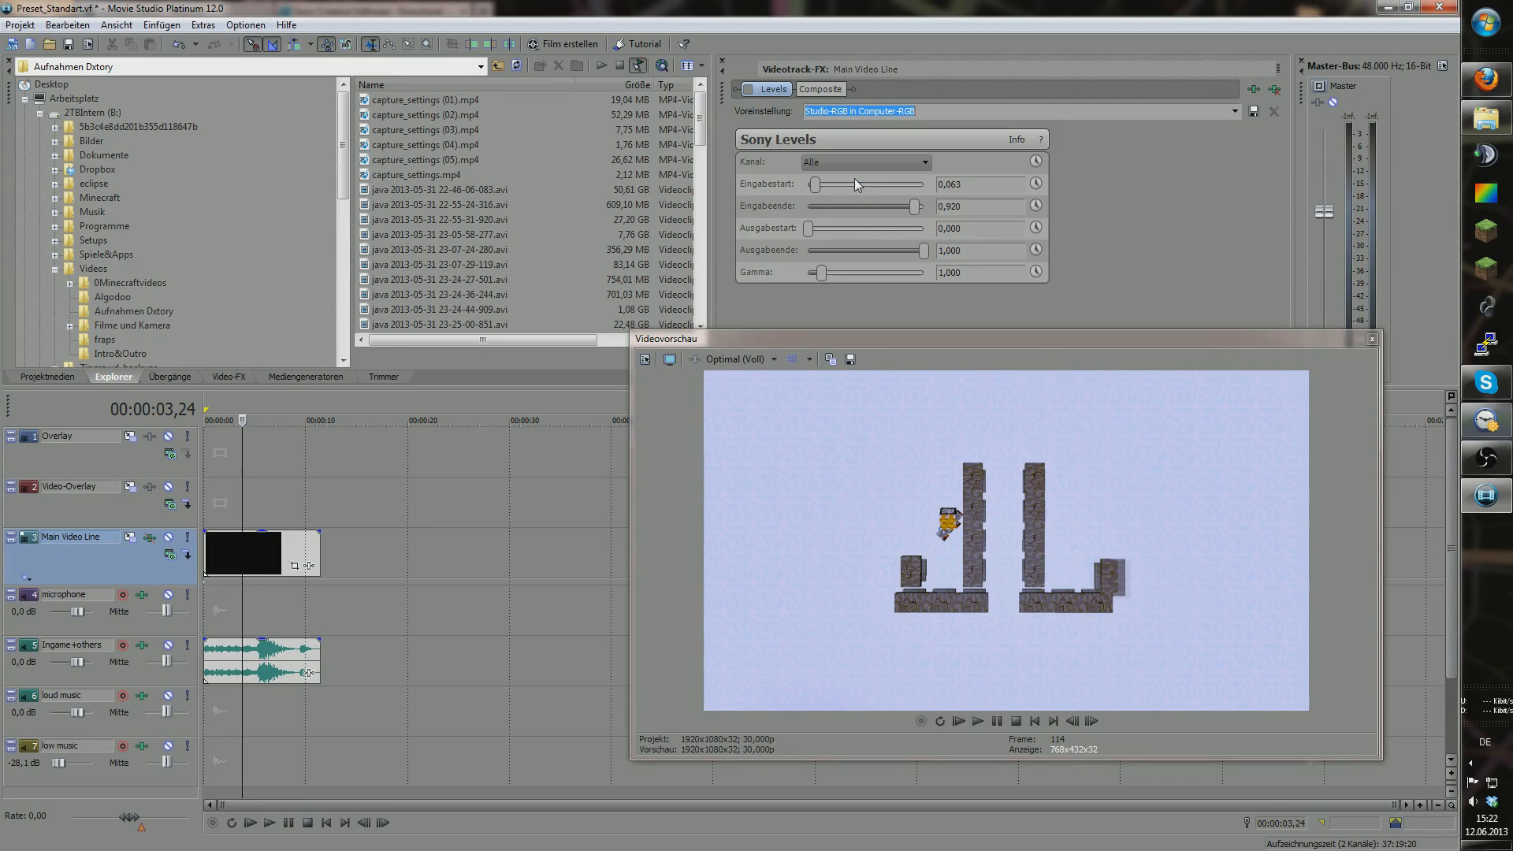
pyautogui.click(747, 89)
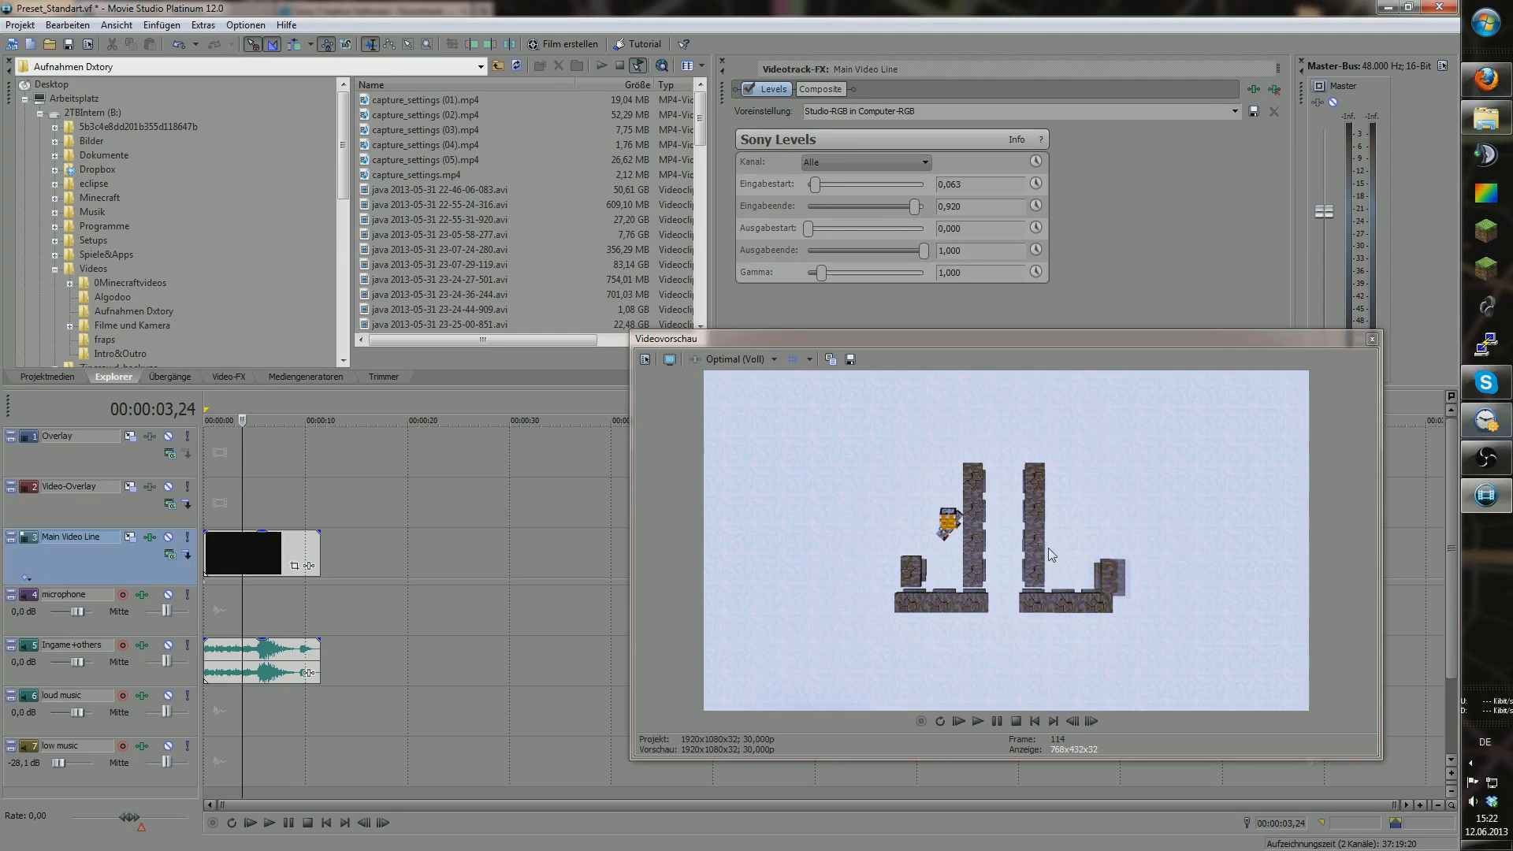
pyautogui.click(749, 90)
pyautogui.click(749, 89)
# Step: Restore the Computer-RGB in Studio-RGB preset after comparing, and close the video preview
pyautogui.click(749, 90)
pyautogui.click(749, 89)
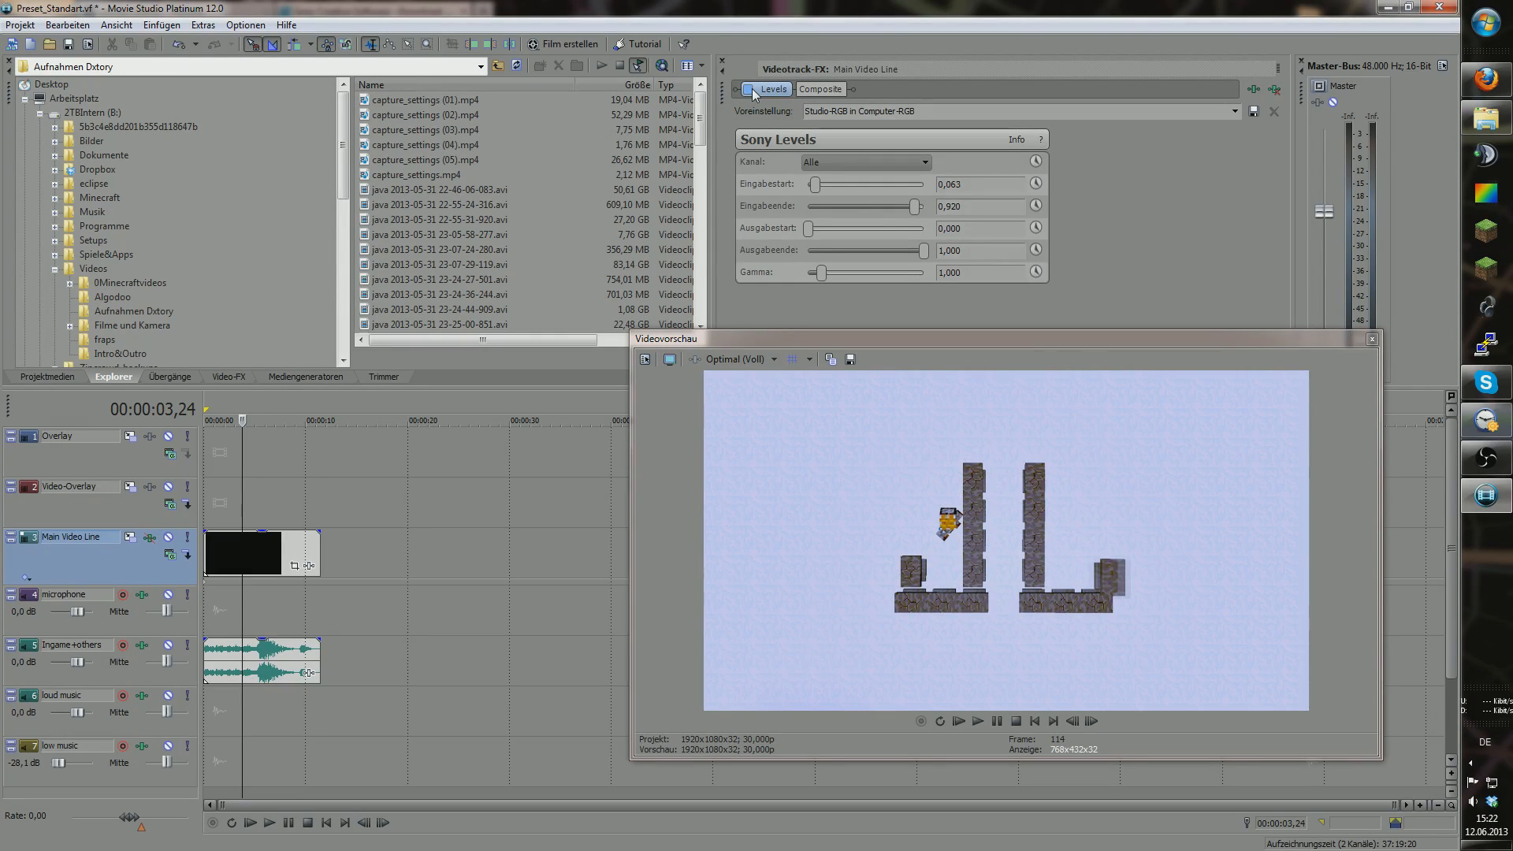
pyautogui.click(749, 90)
pyautogui.click(749, 90)
pyautogui.click(750, 90)
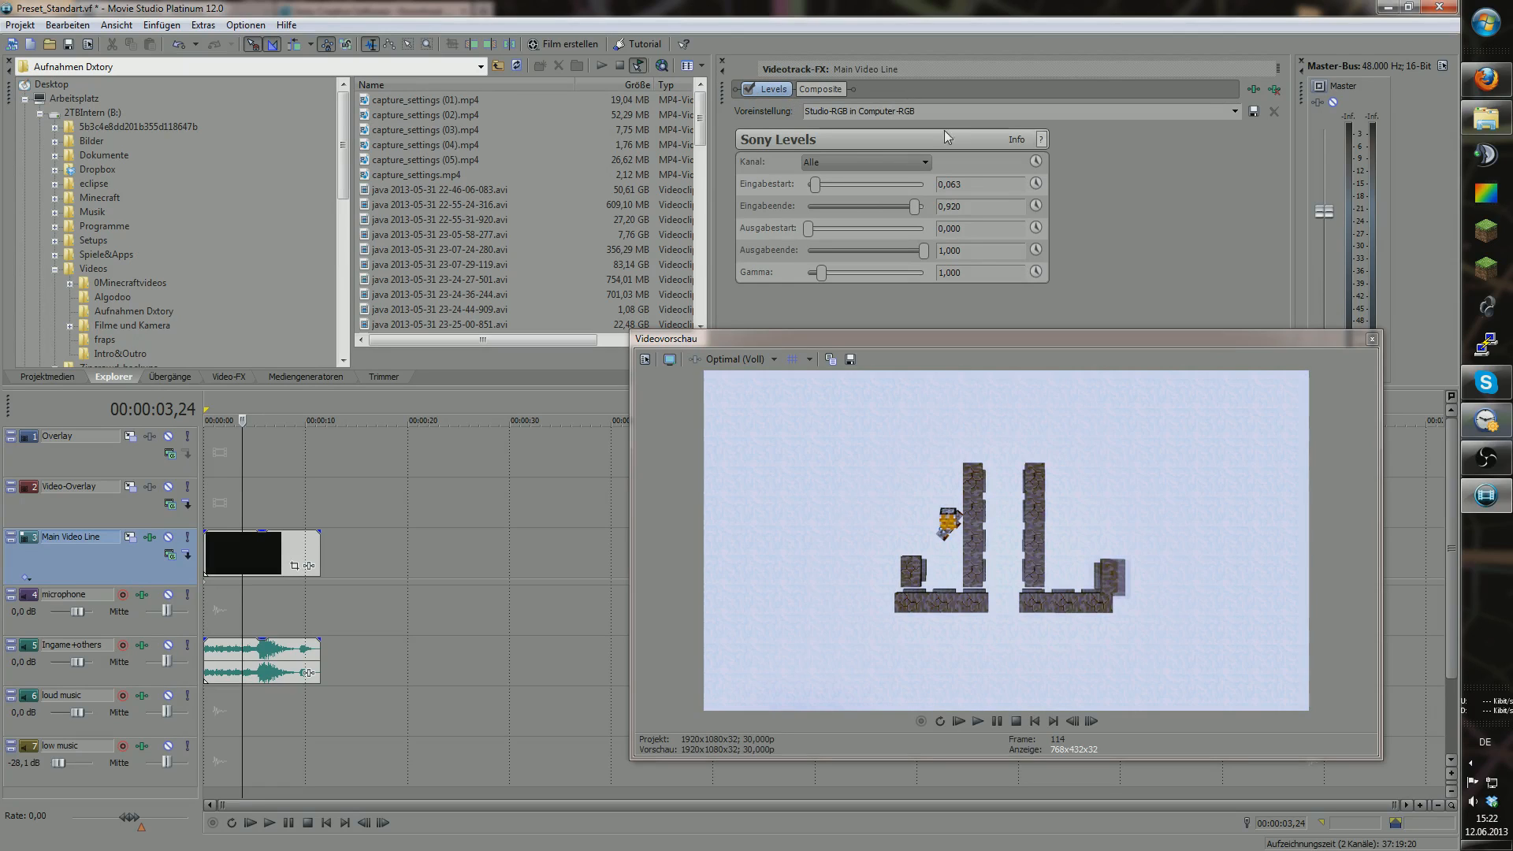
pyautogui.click(1233, 111)
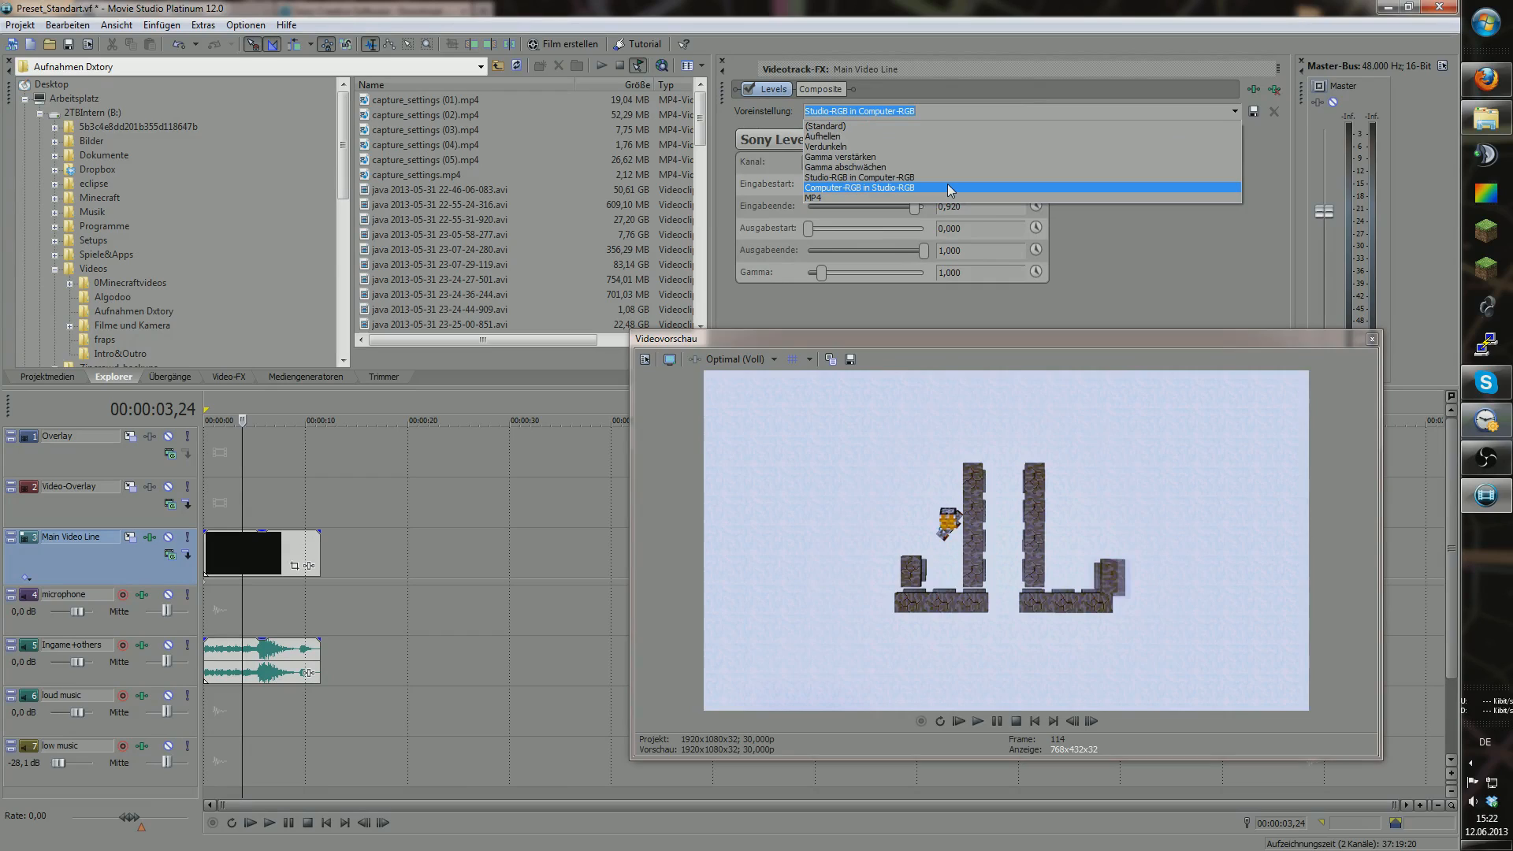
pyautogui.click(950, 188)
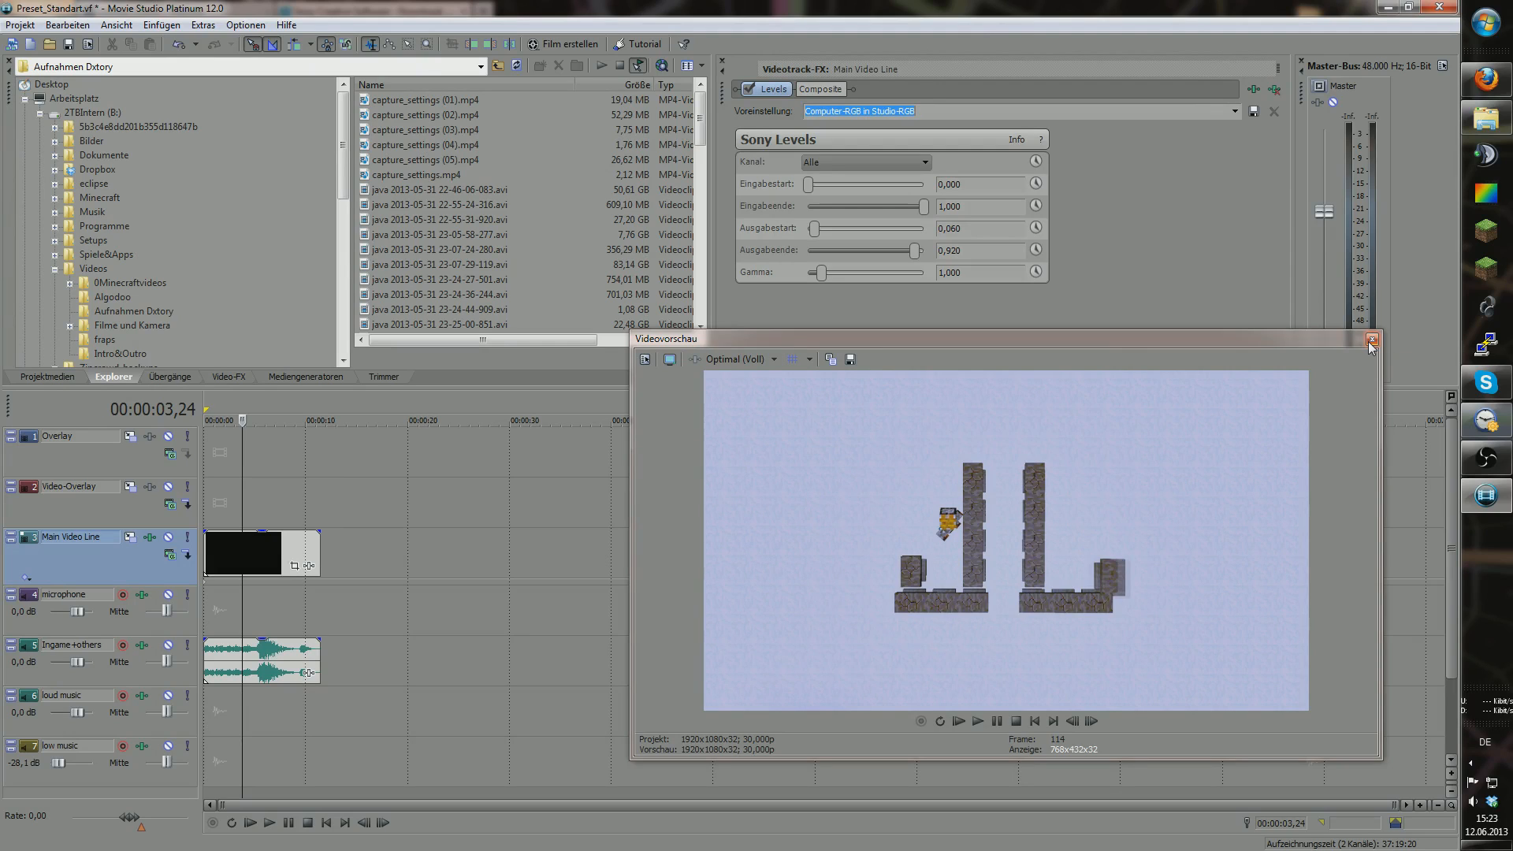
pyautogui.moveTo(1382, 404); pyautogui.dragTo(1326, 403)
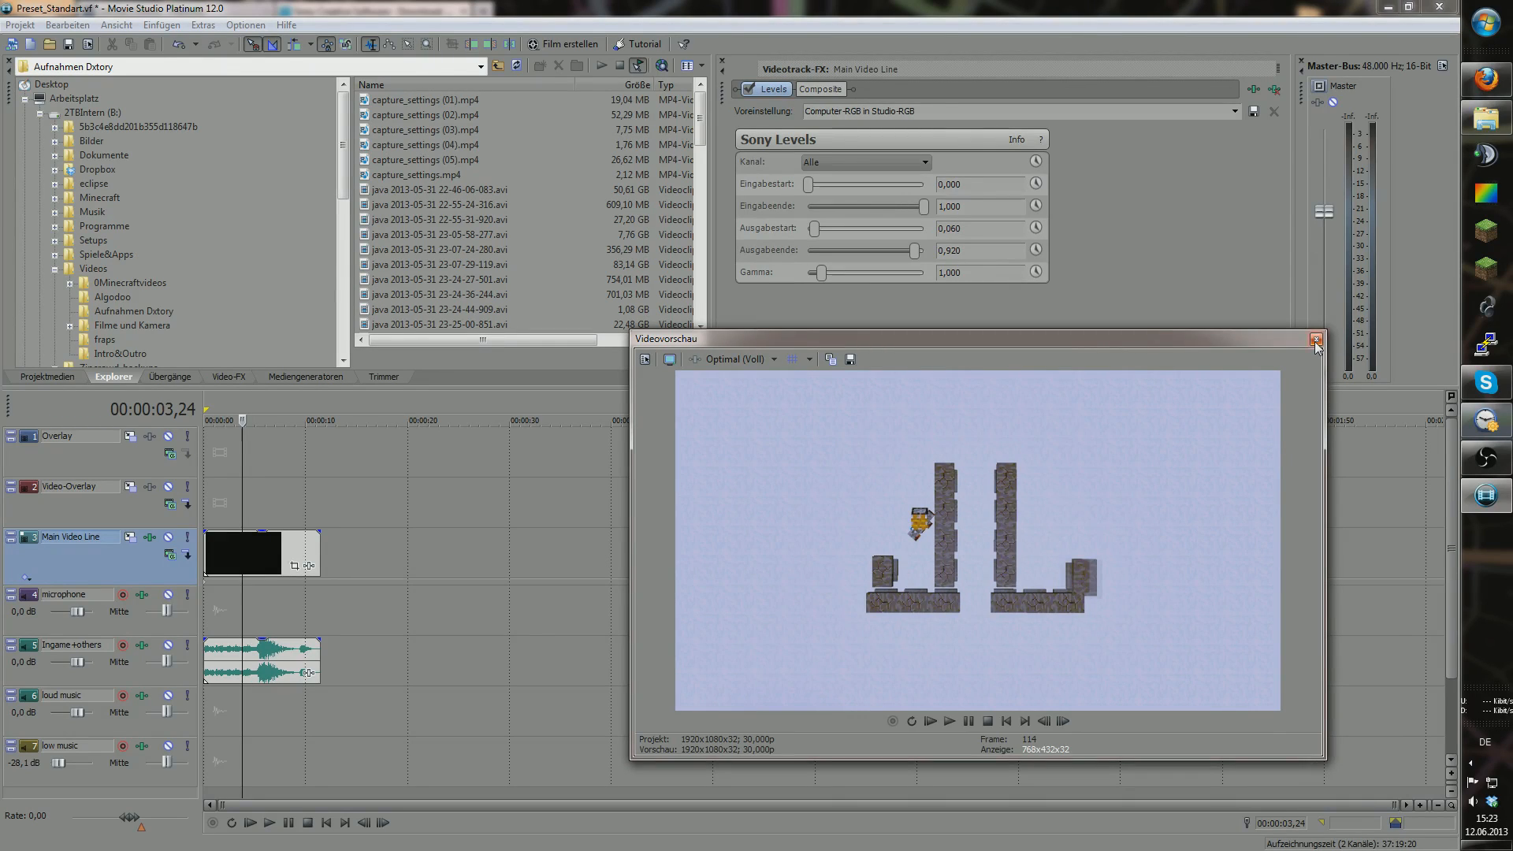
pyautogui.click(1315, 344)
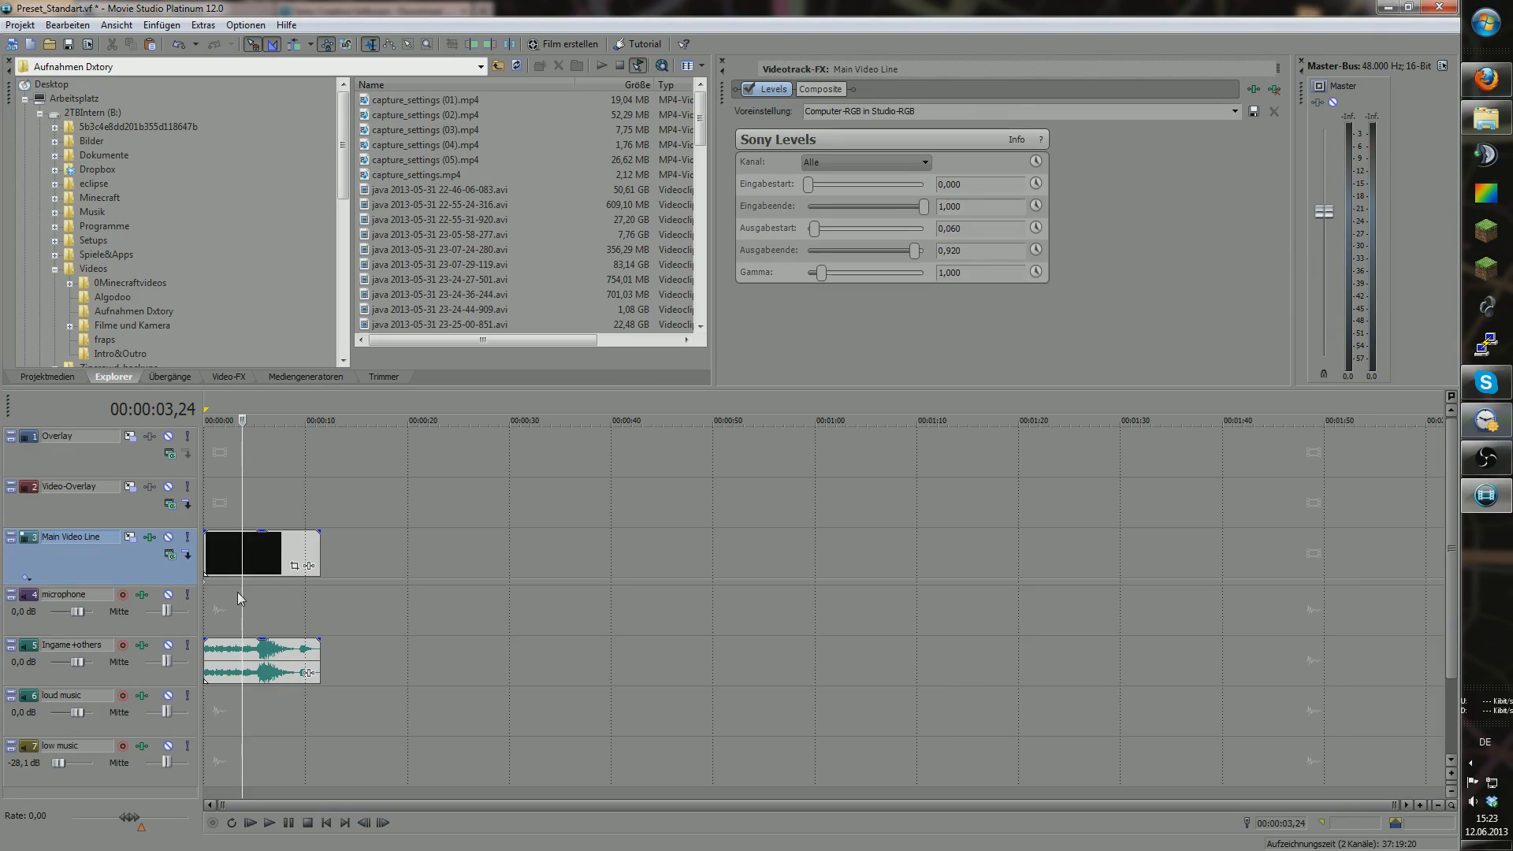
# Step: Show the microphone track's audio FX in a widened panel, with the playhead at 00:00:07,06
pyautogui.click(141, 597)
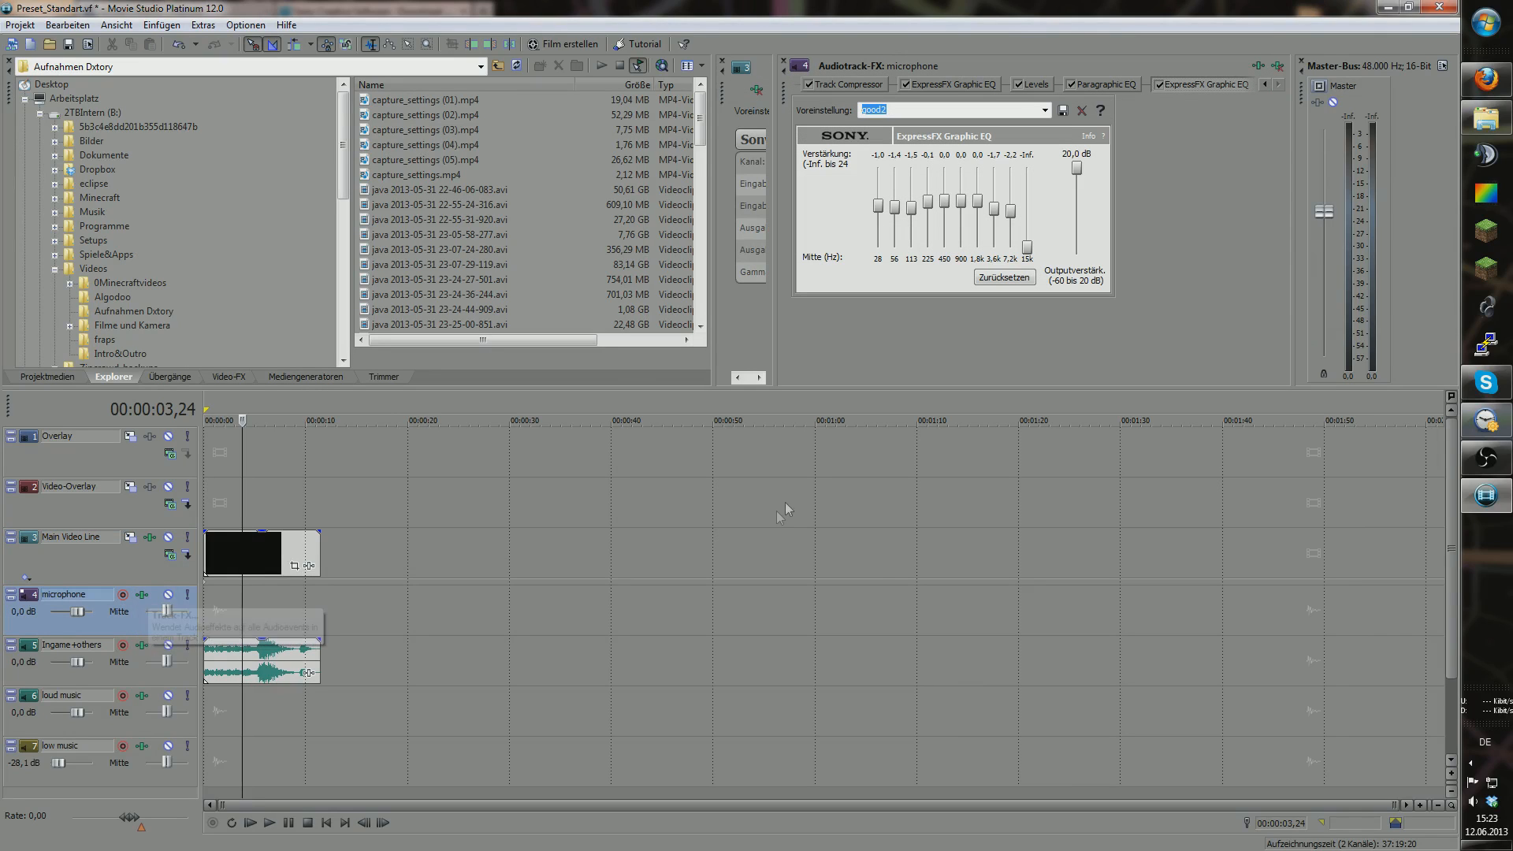
pyautogui.click(723, 61)
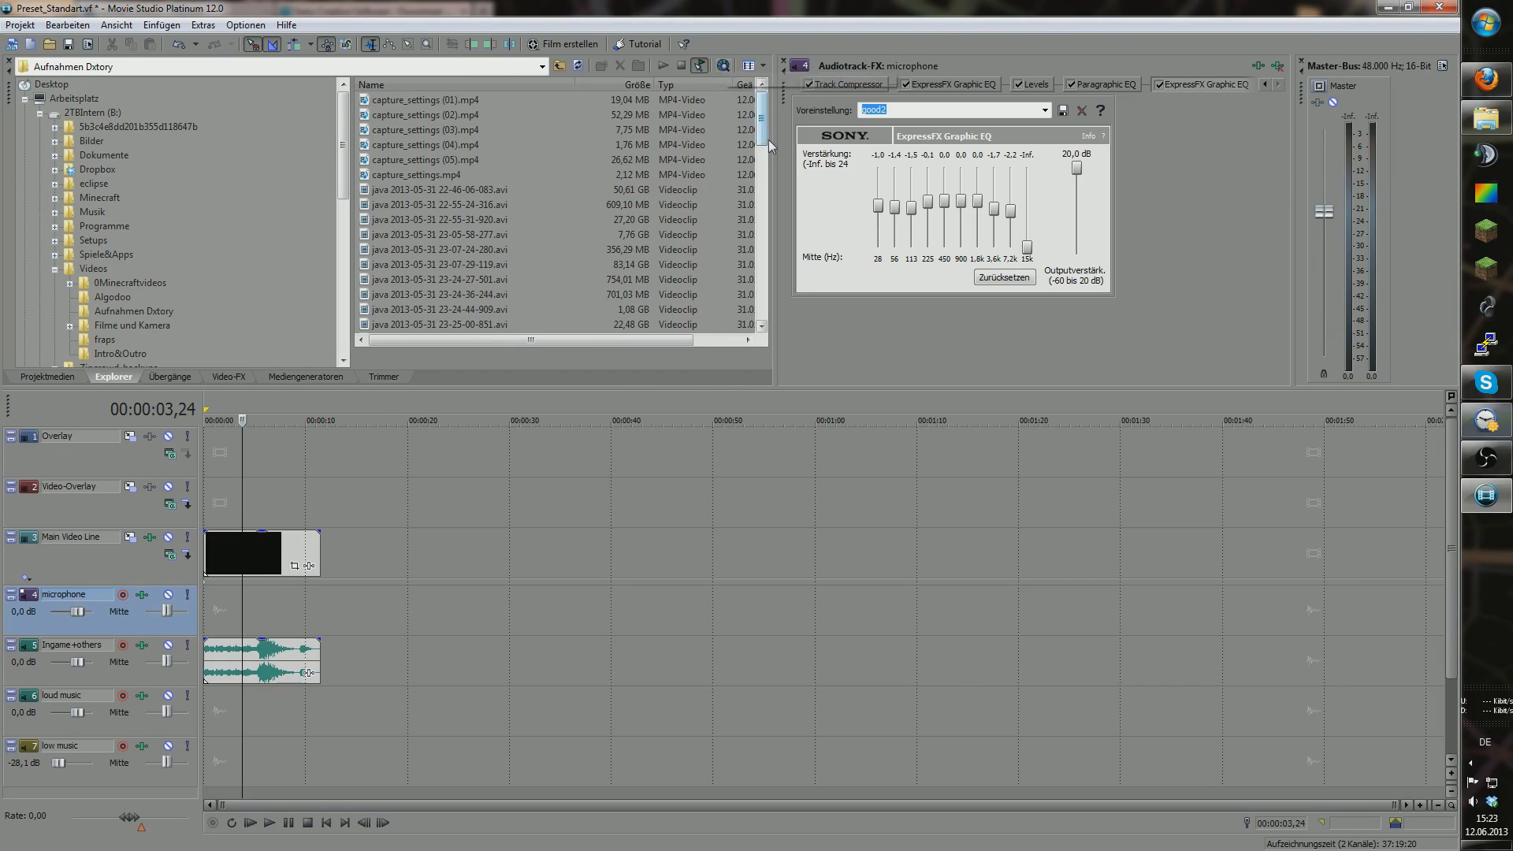
pyautogui.moveTo(776, 151); pyautogui.dragTo(740, 151)
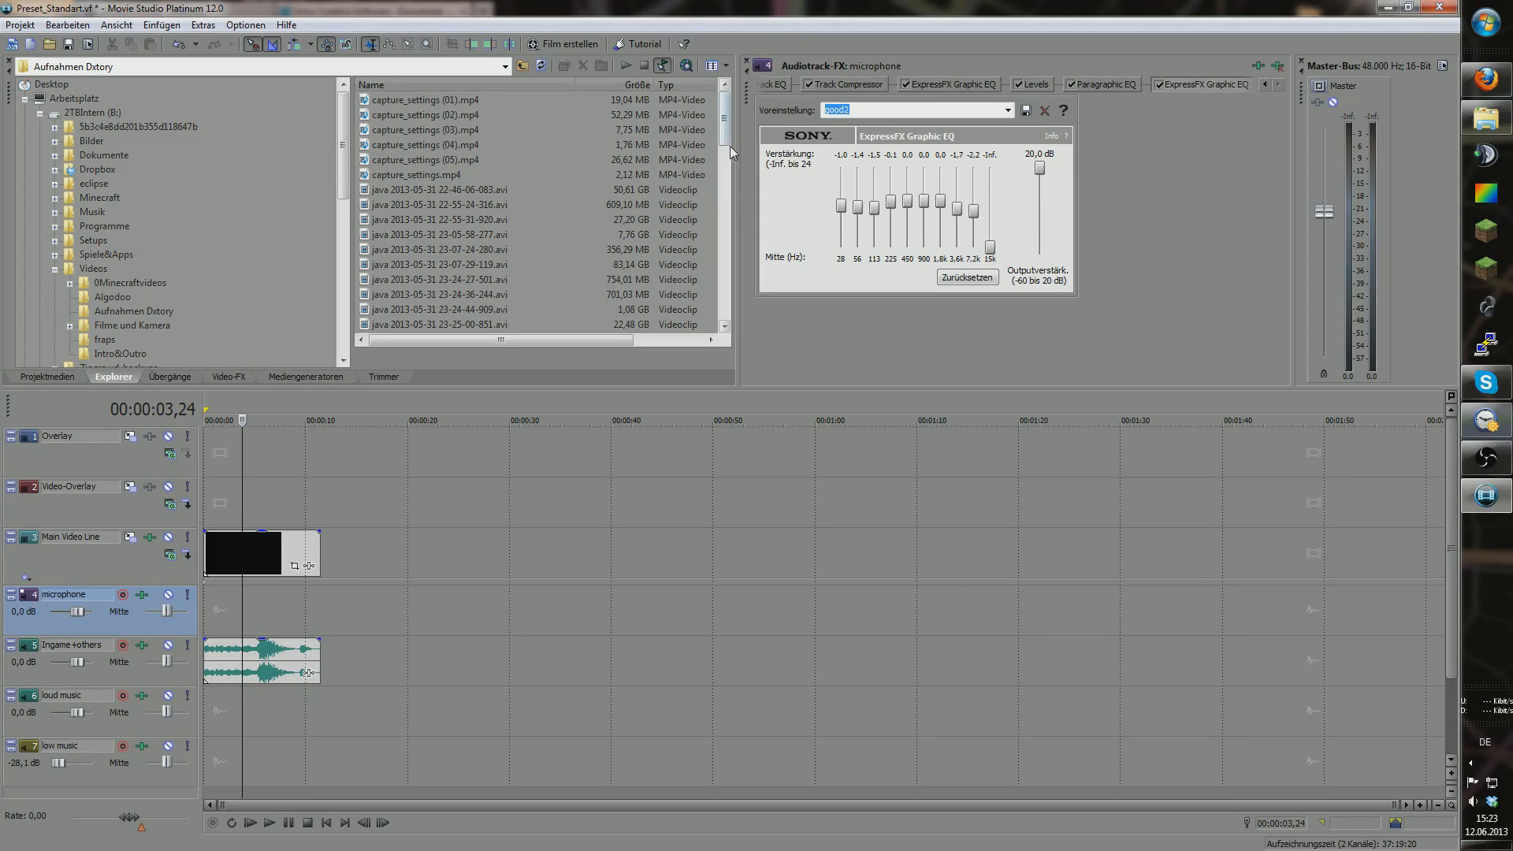
pyautogui.scroll(-2, 707, 167)
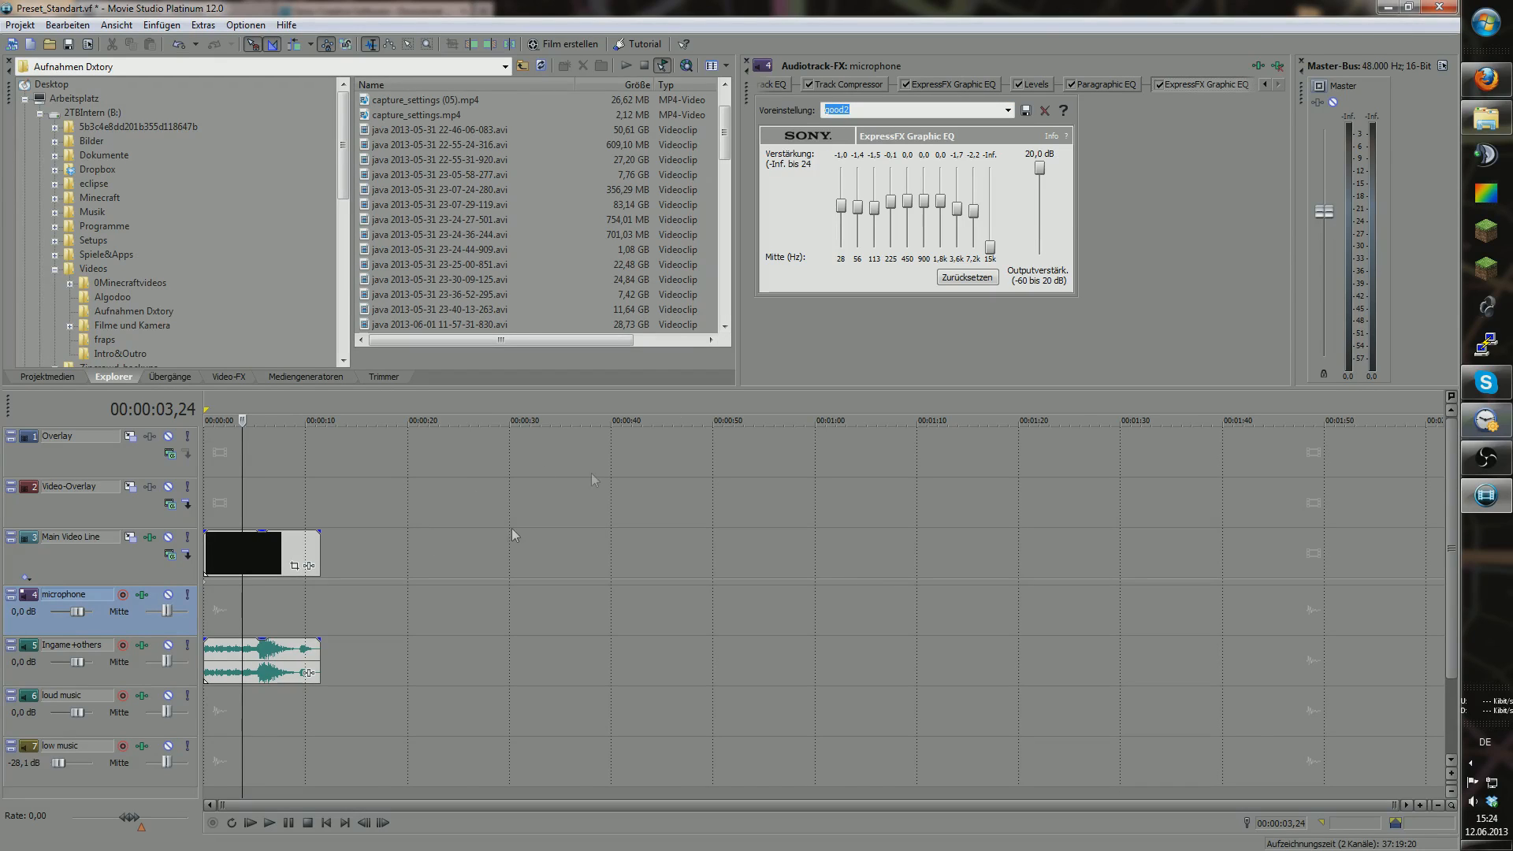
pyautogui.moveTo(242, 587); pyautogui.dragTo(277, 587)
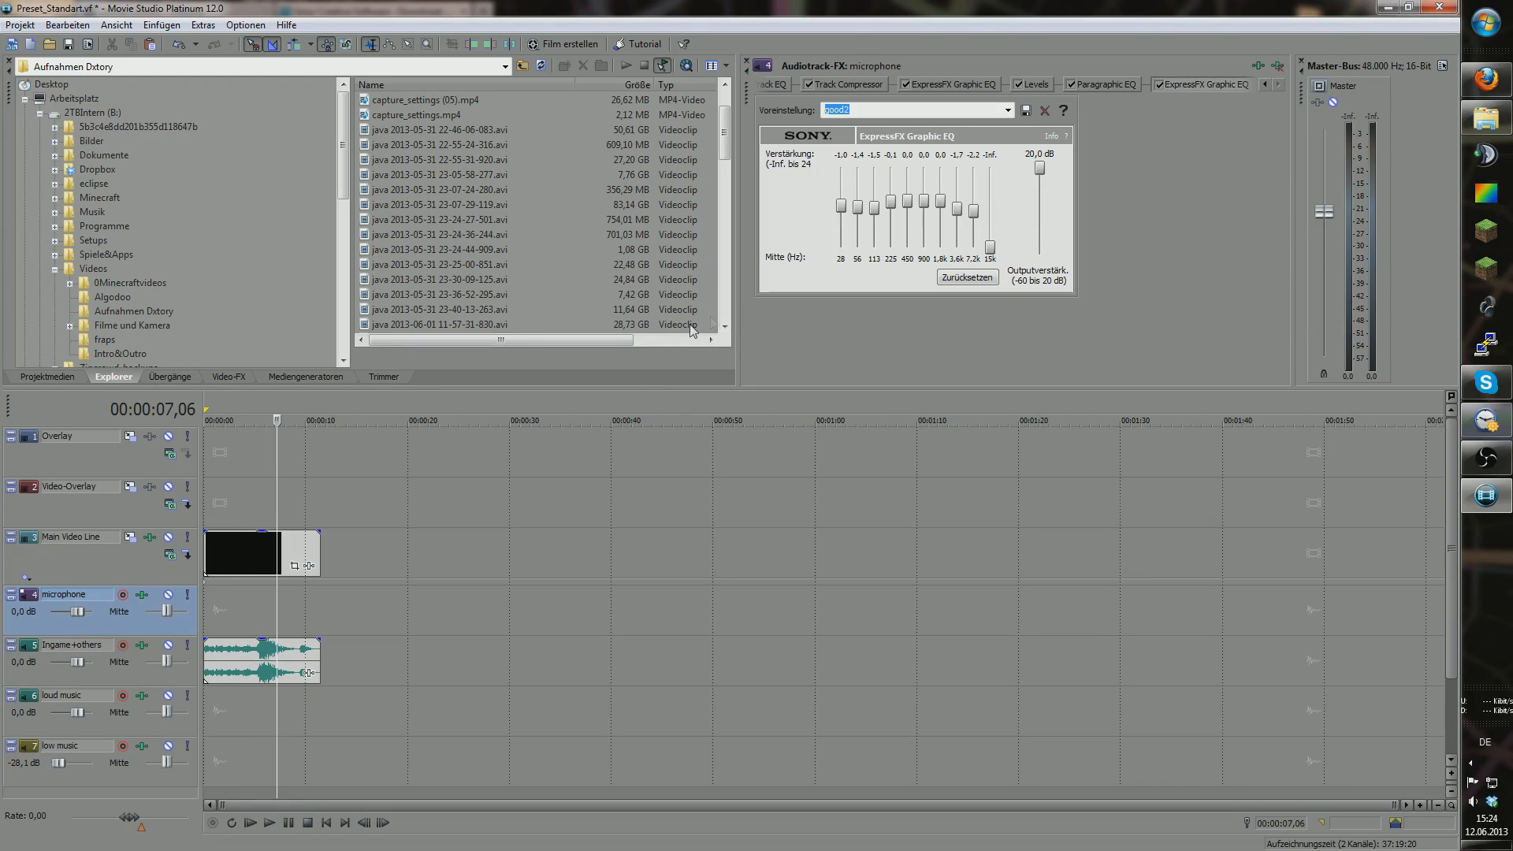
pyautogui.moveTo(741, 153); pyautogui.dragTo(558, 153)
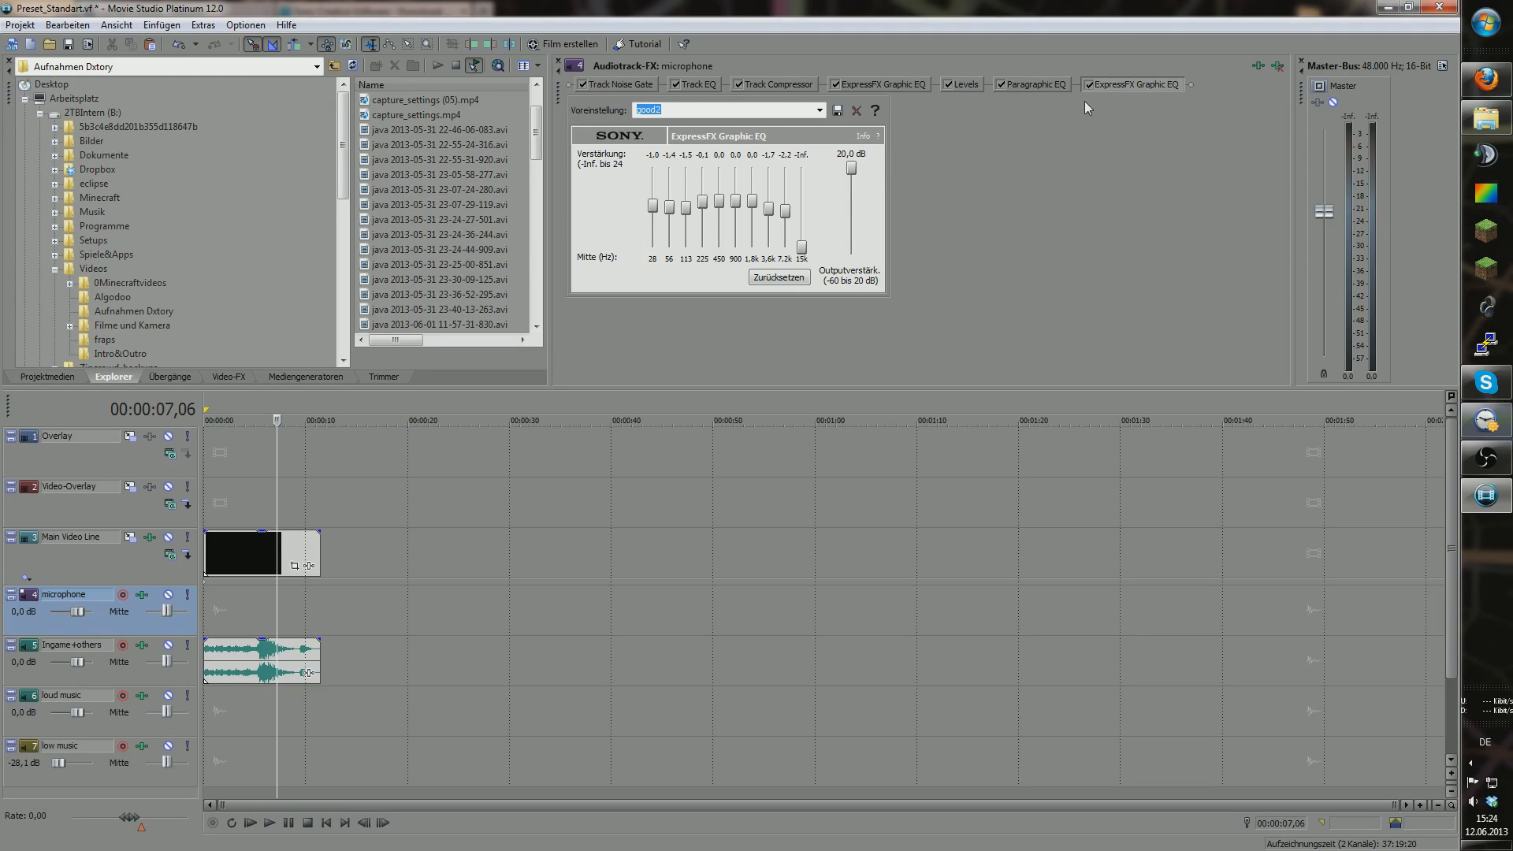
# Step: Browse the noise gate, Track EQ and compression settings, then check the low music track's effects
pyautogui.click(630, 85)
pyautogui.click(688, 84)
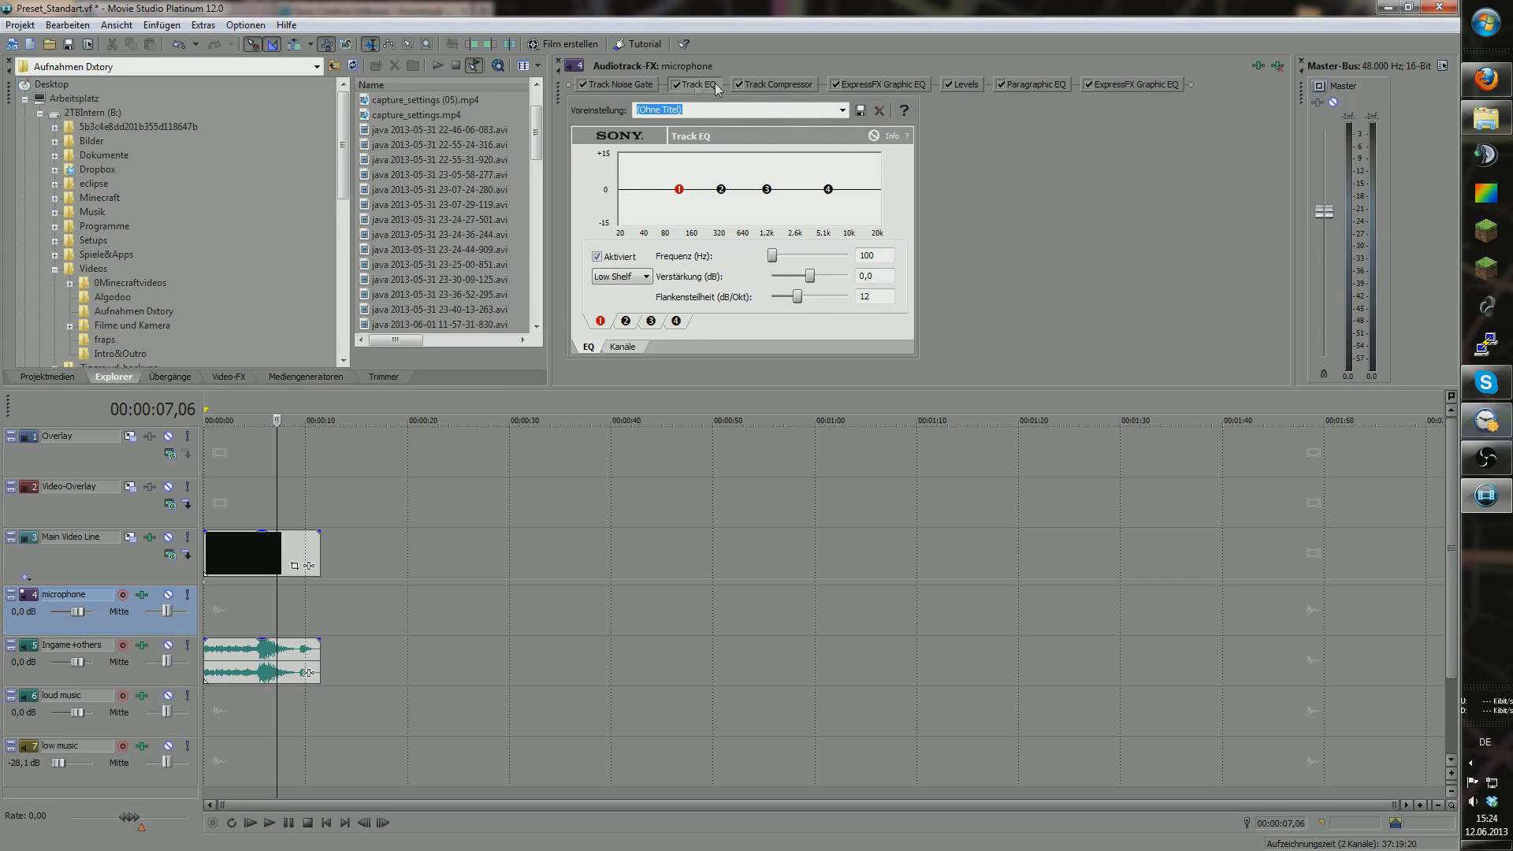
pyautogui.click(761, 83)
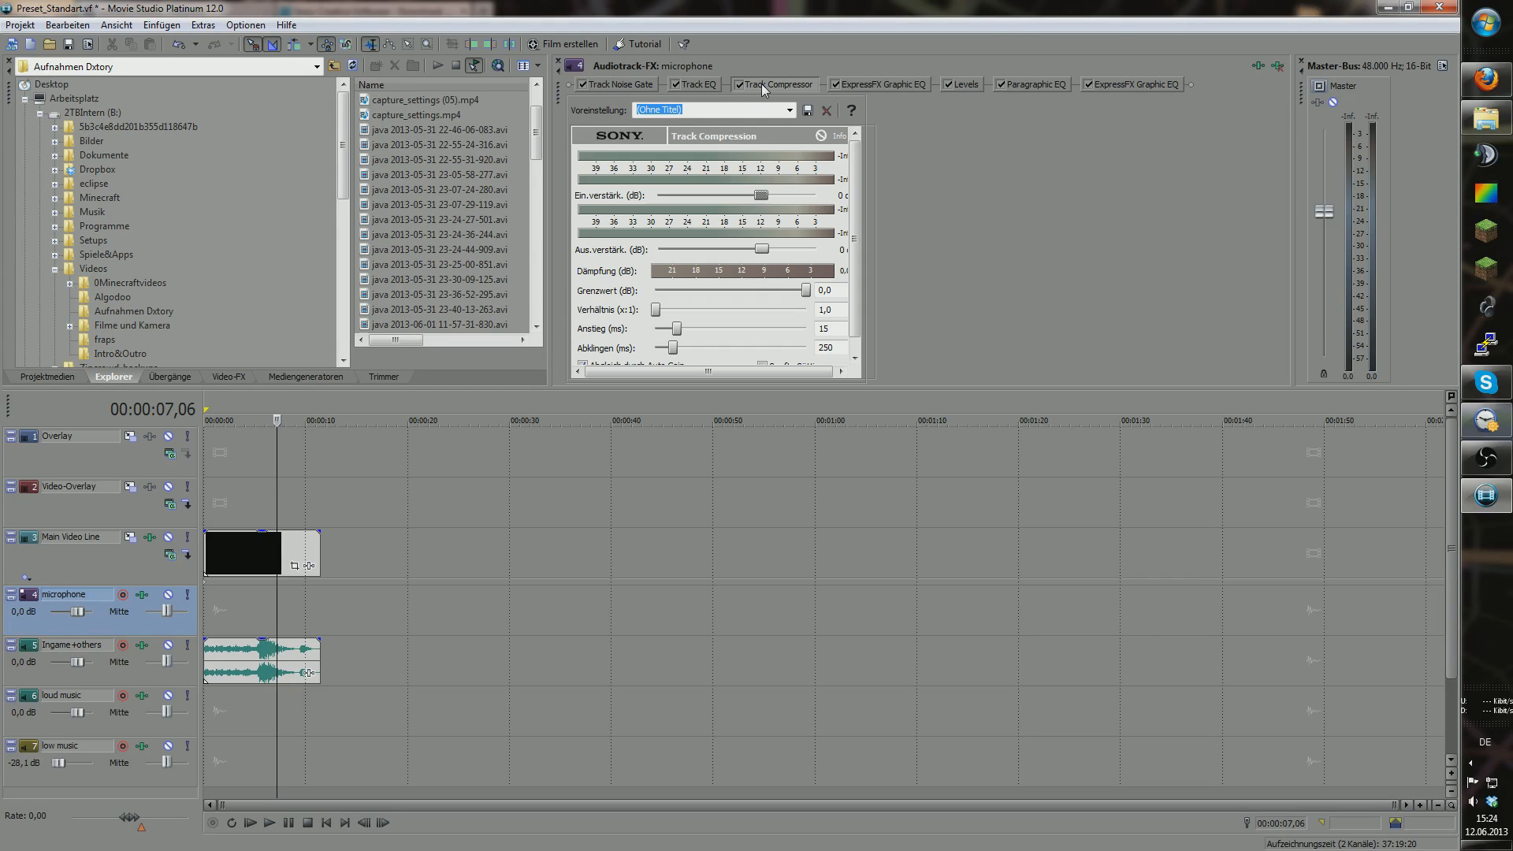
pyautogui.click(143, 747)
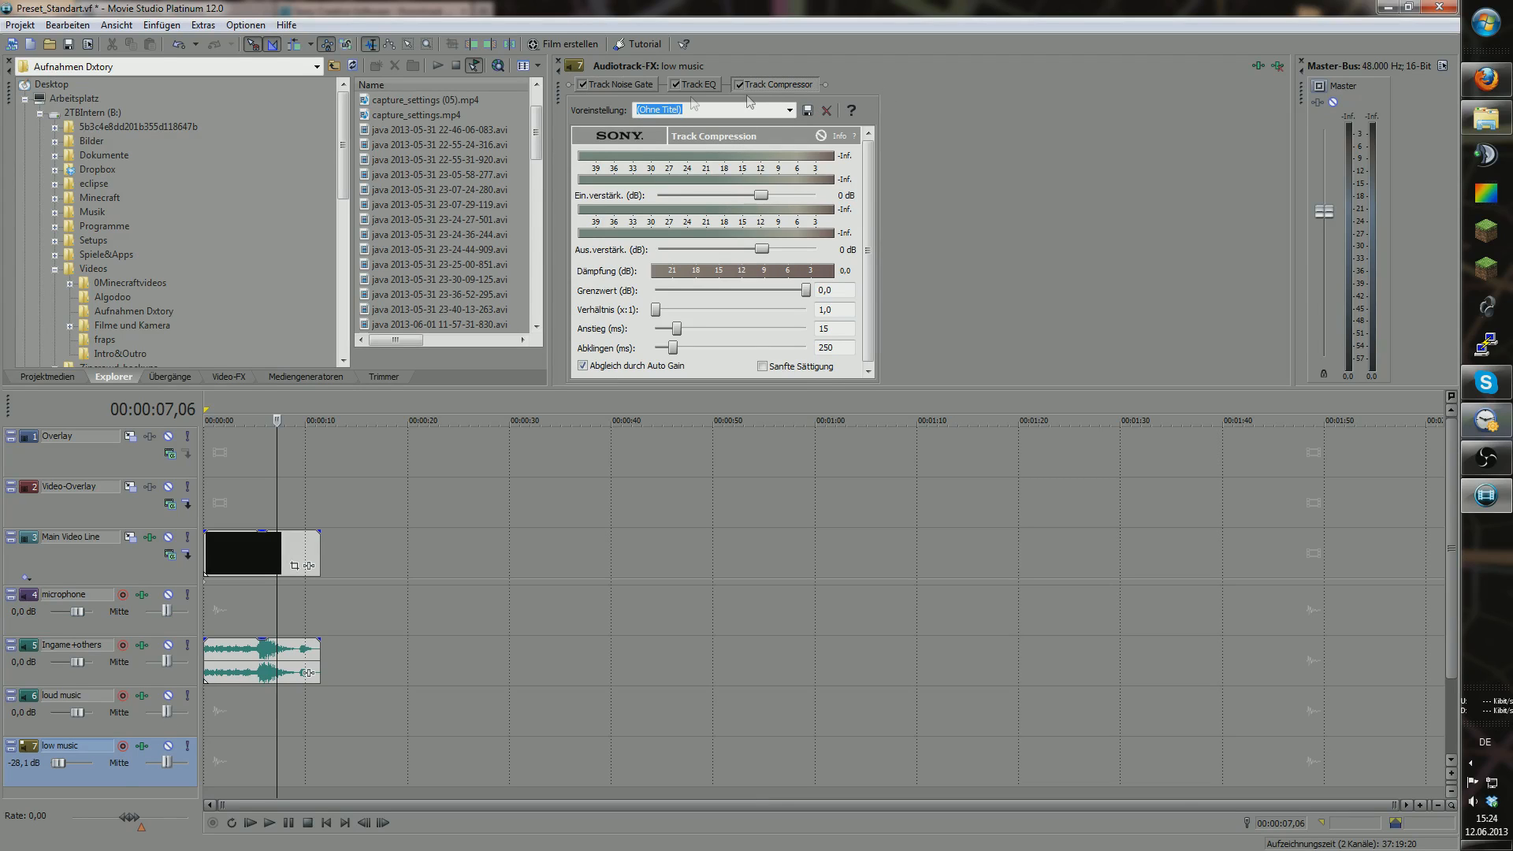
pyautogui.click(559, 60)
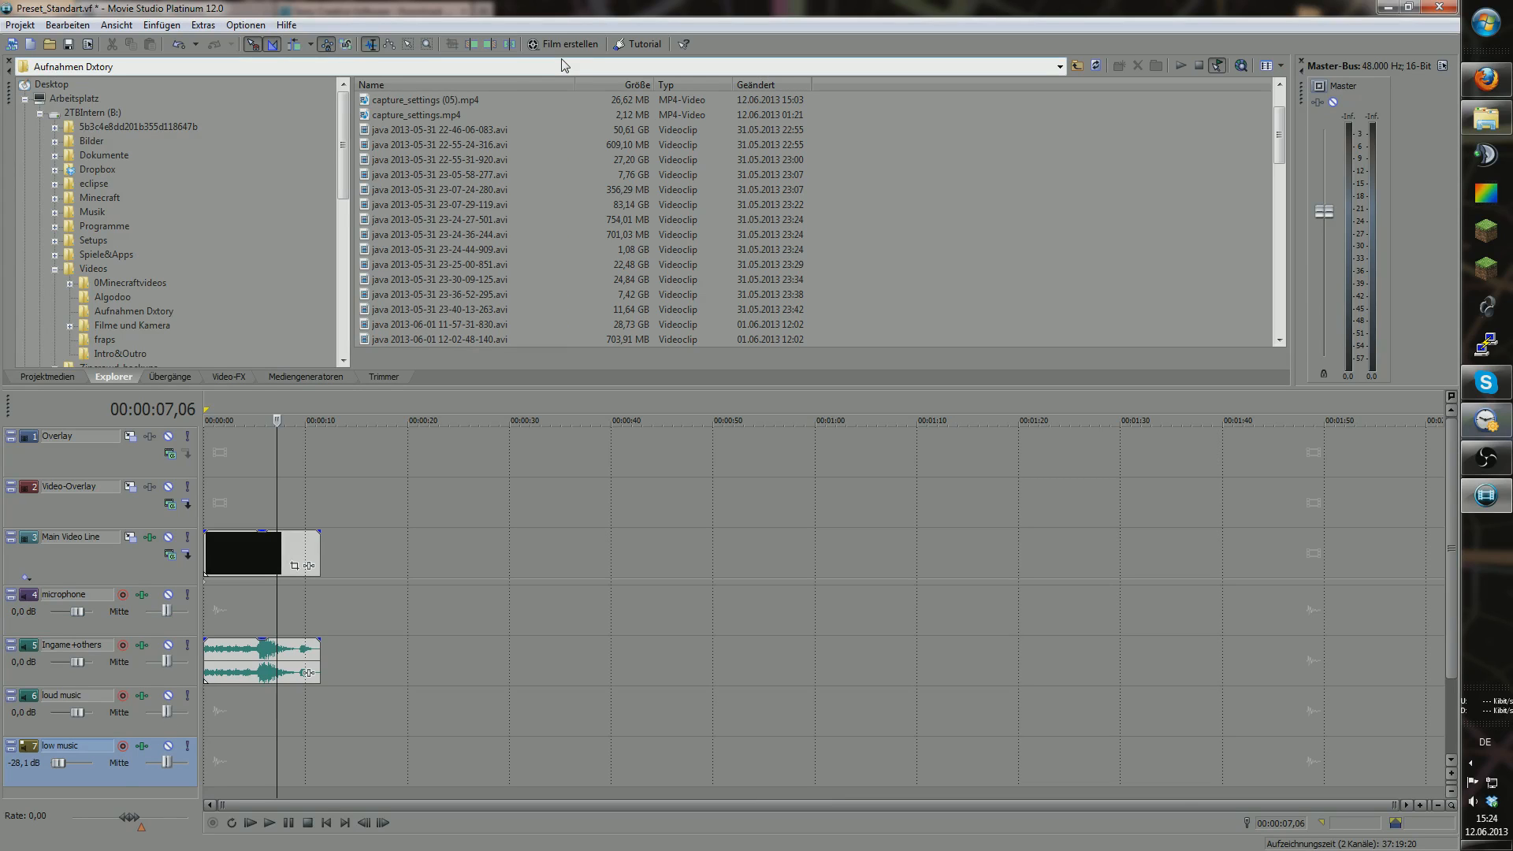
# Step: Reopen the microphone chain on its graphic EQ after checking Levels, and widen the file list
pyautogui.click(142, 594)
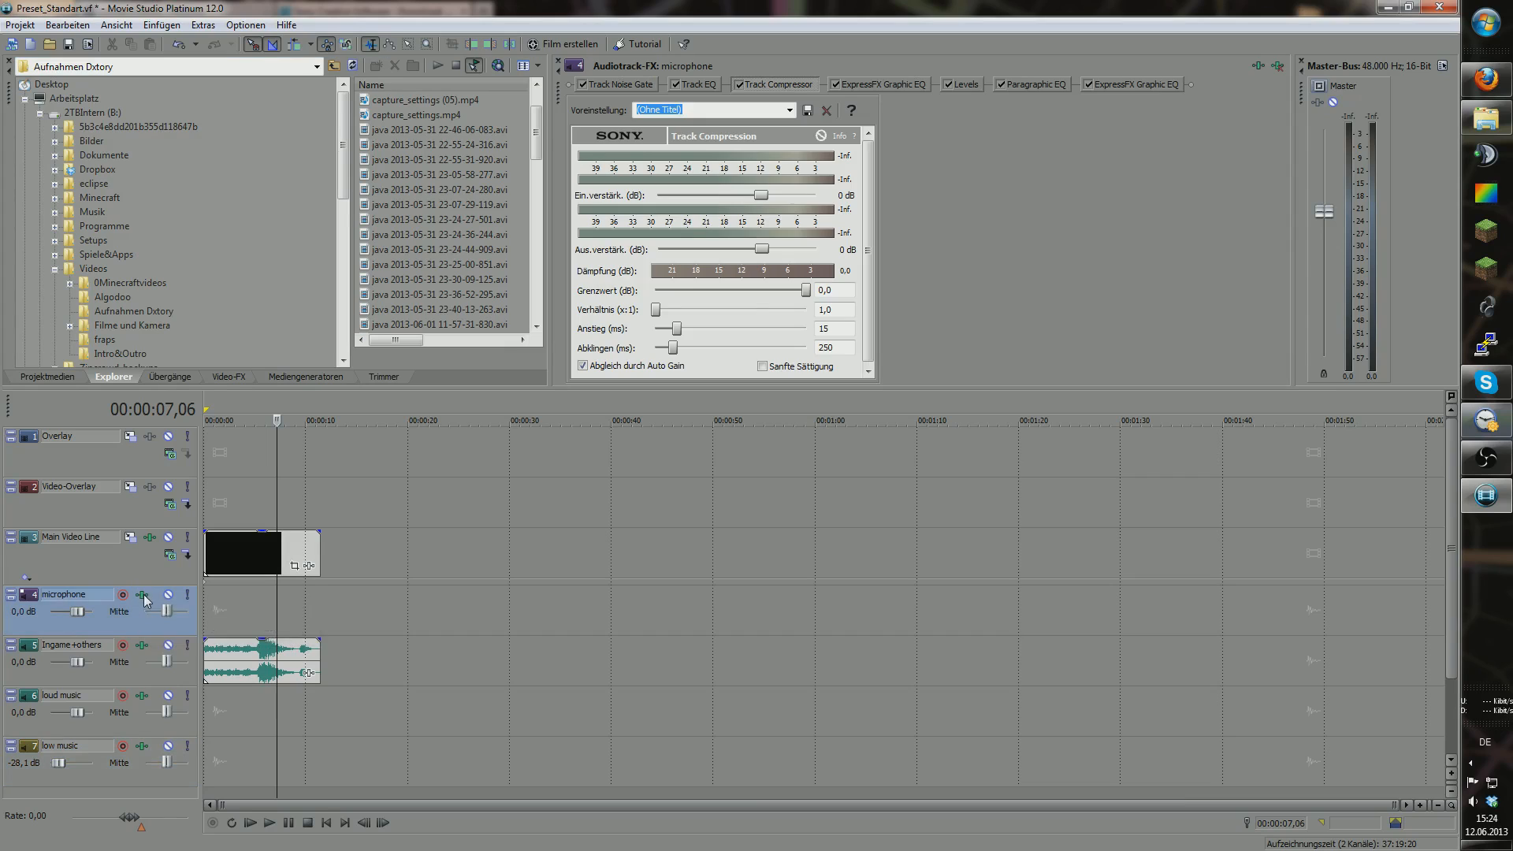
pyautogui.click(866, 82)
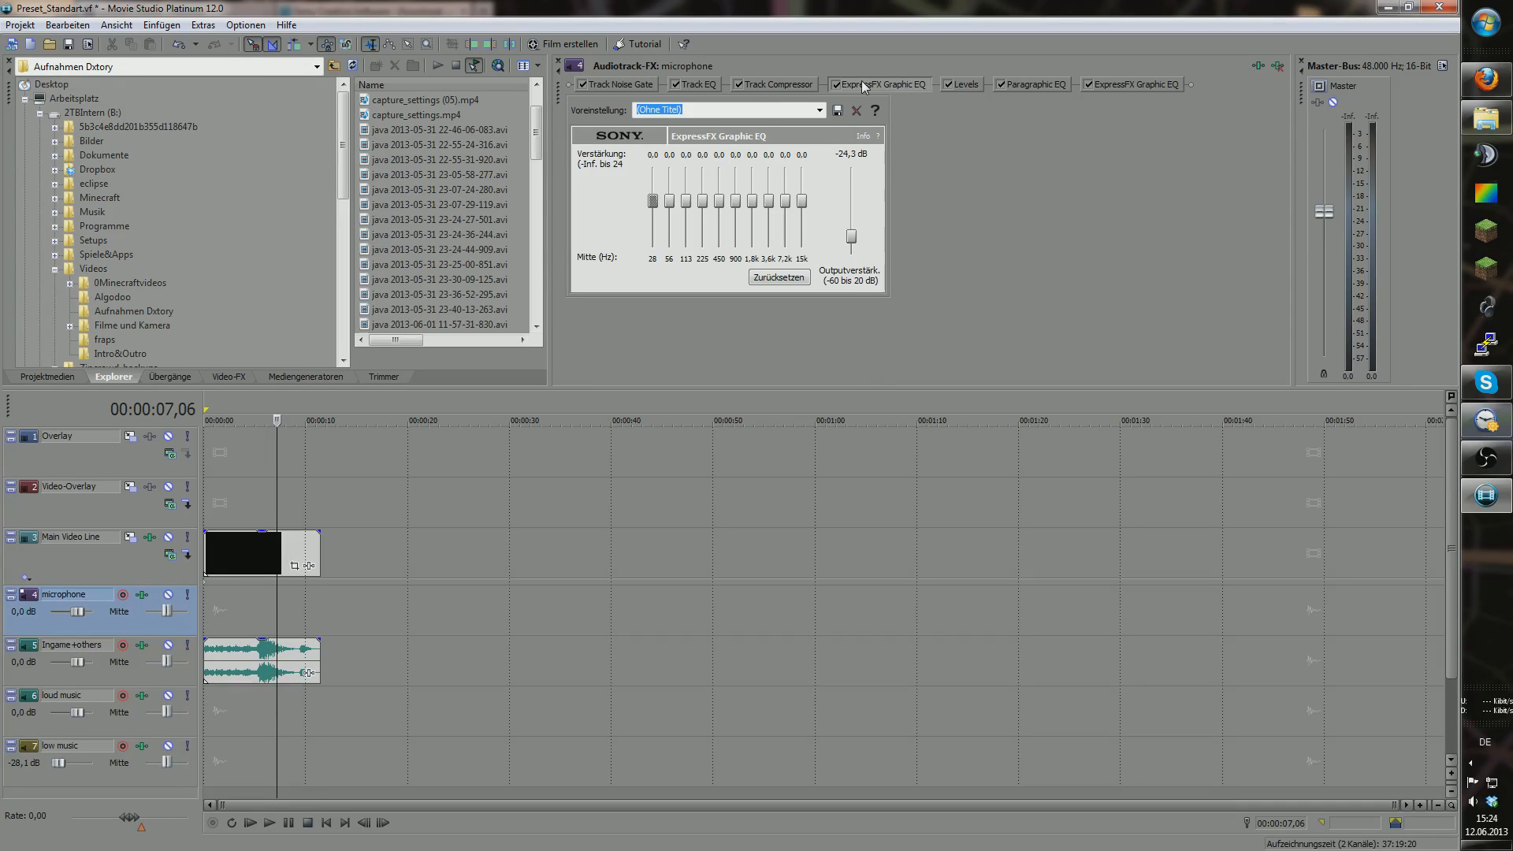
pyautogui.click(966, 83)
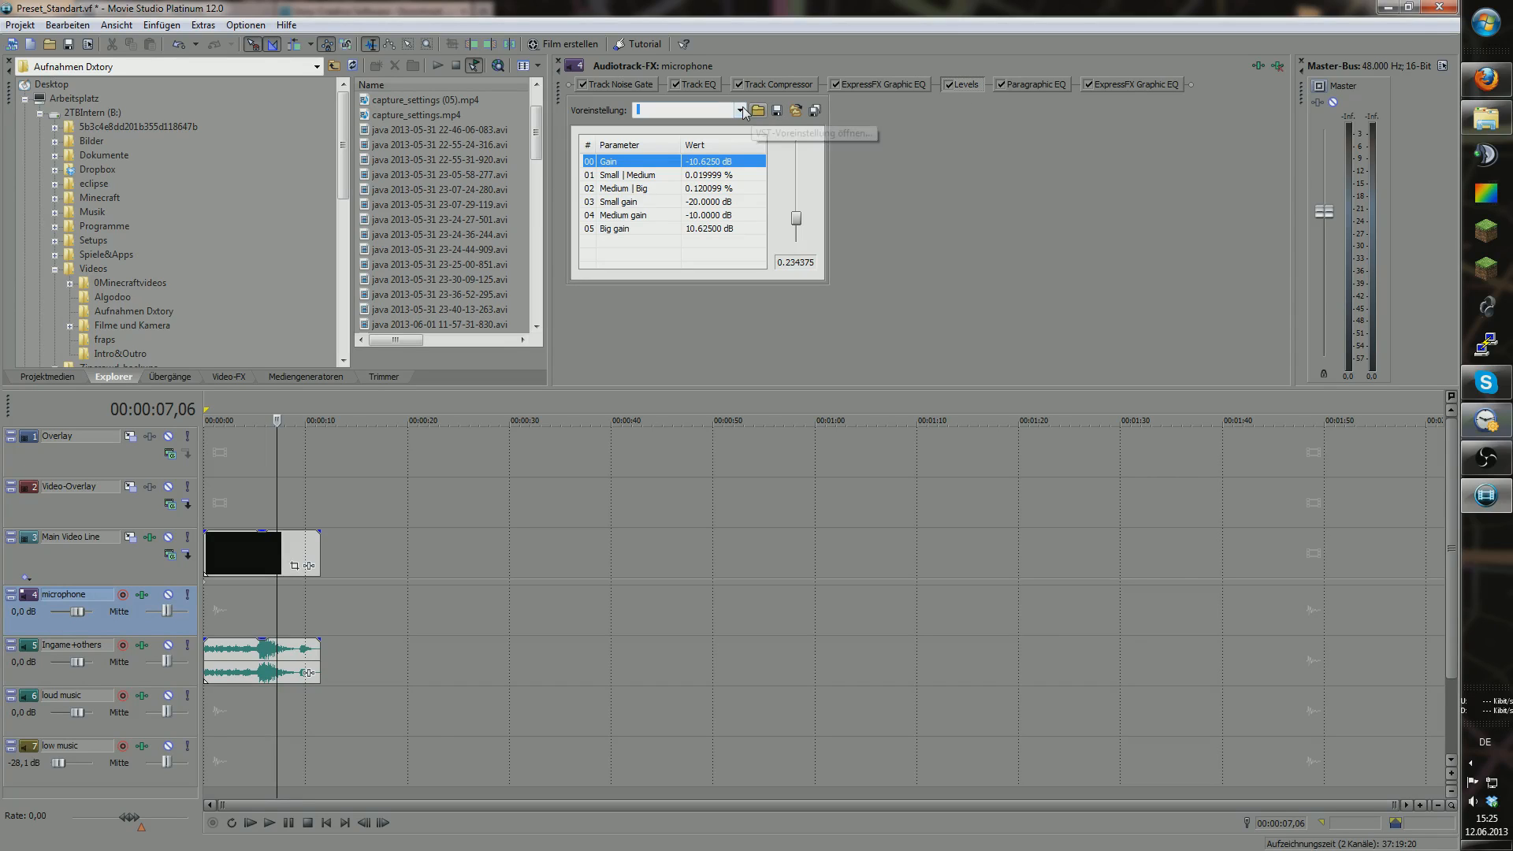
pyautogui.click(889, 85)
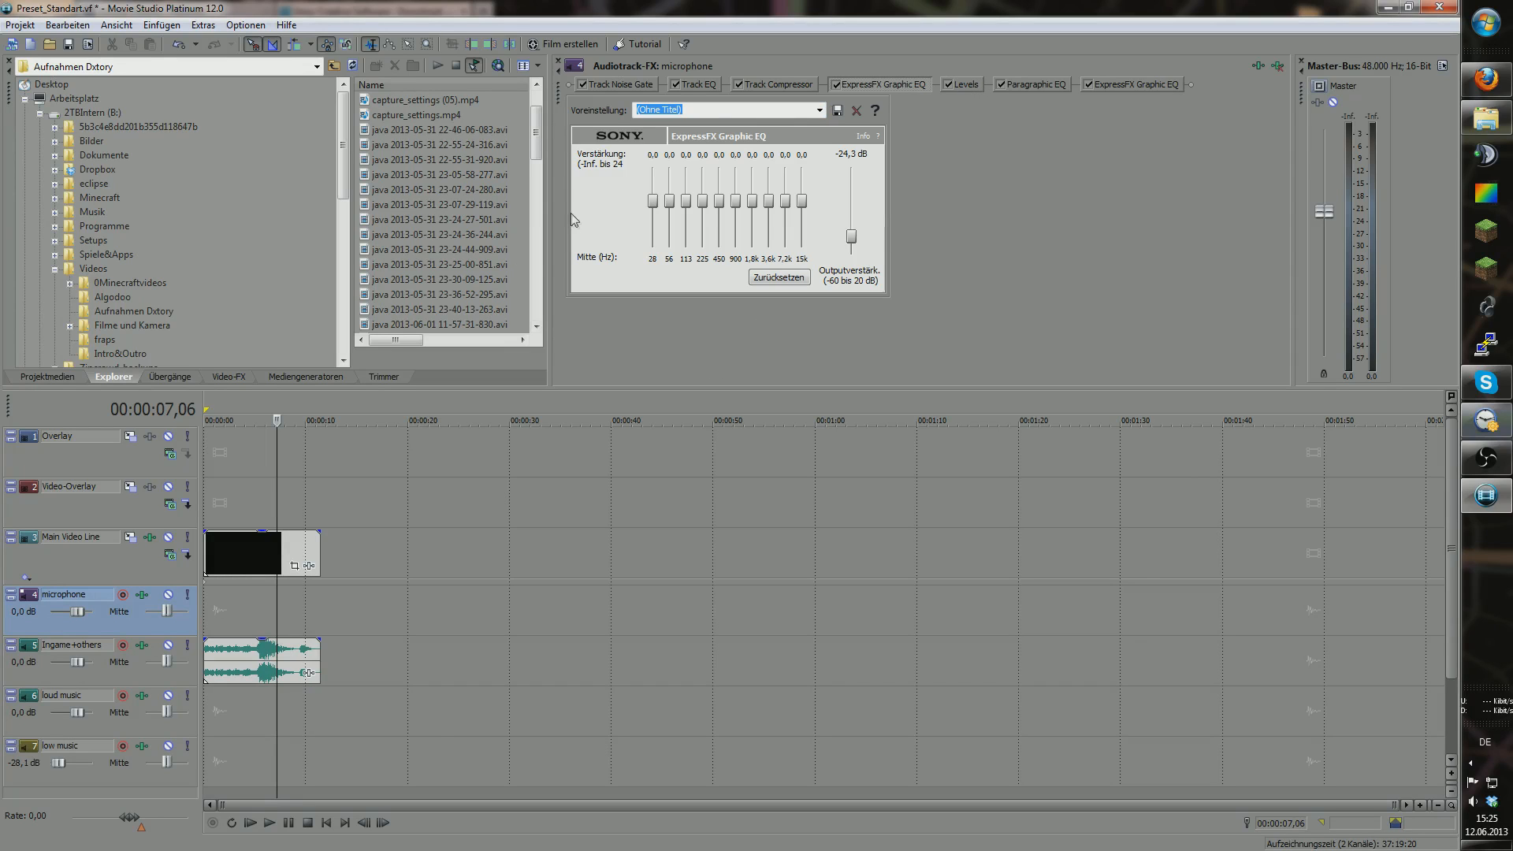
pyautogui.moveTo(551, 174); pyautogui.dragTo(656, 319)
pyautogui.click(482, 279)
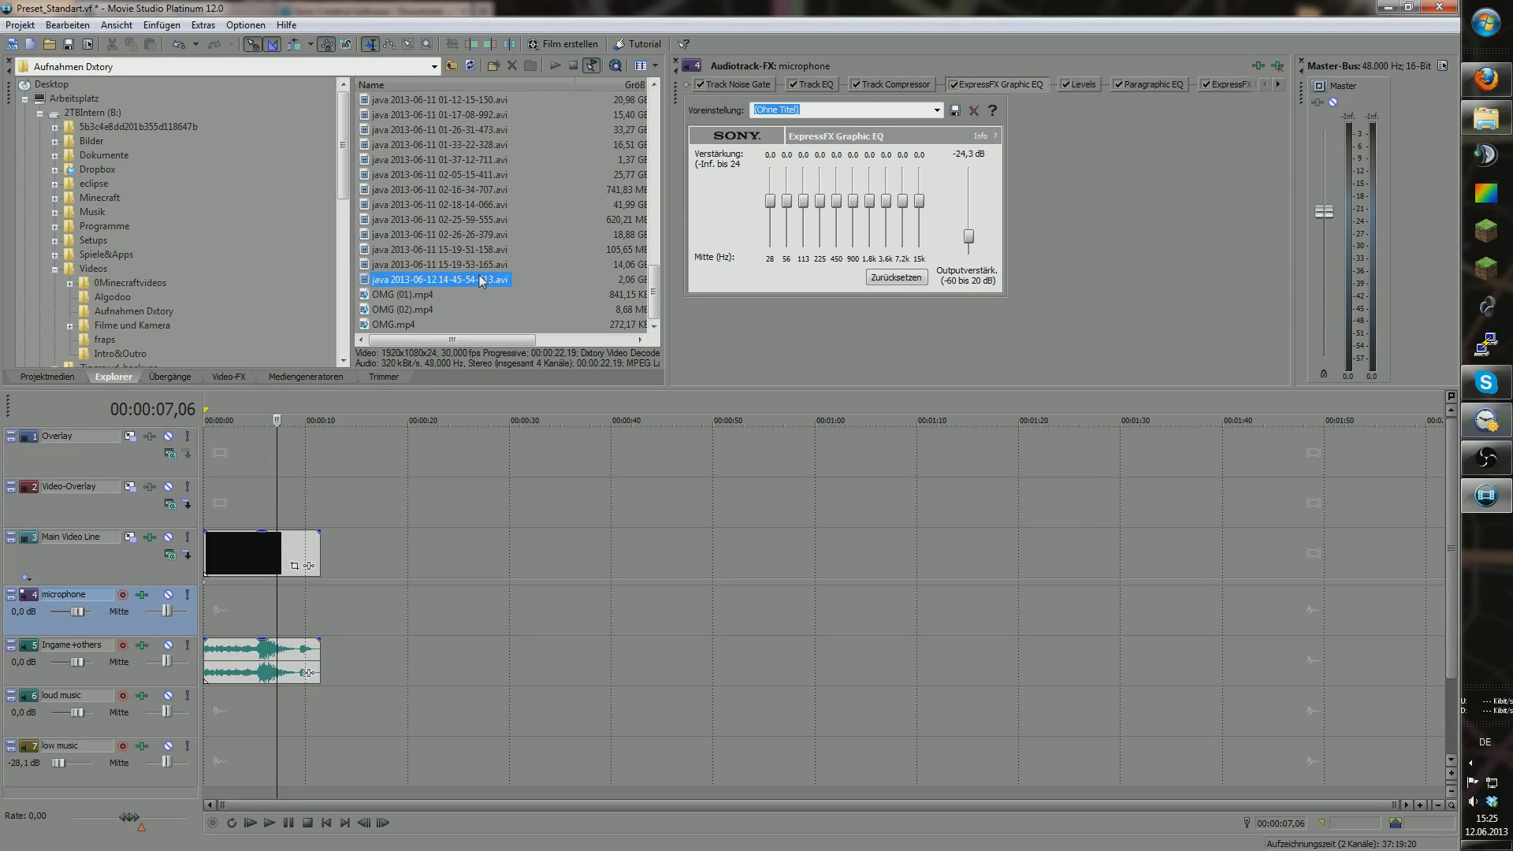
pyautogui.click(471, 265)
pyautogui.moveTo(469, 281); pyautogui.dragTo(420, 561)
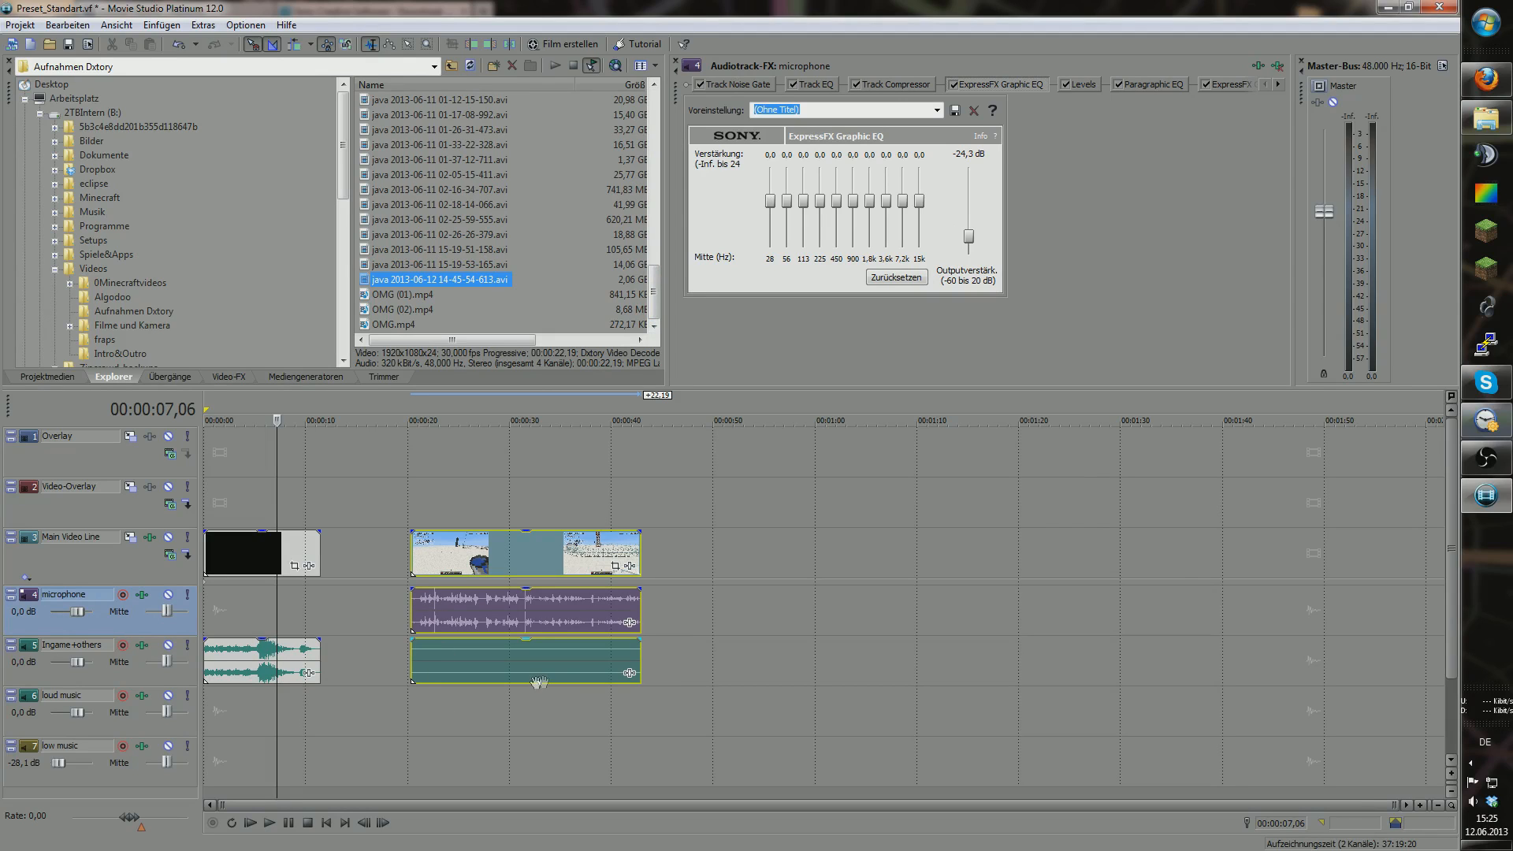
pyautogui.click(412, 698)
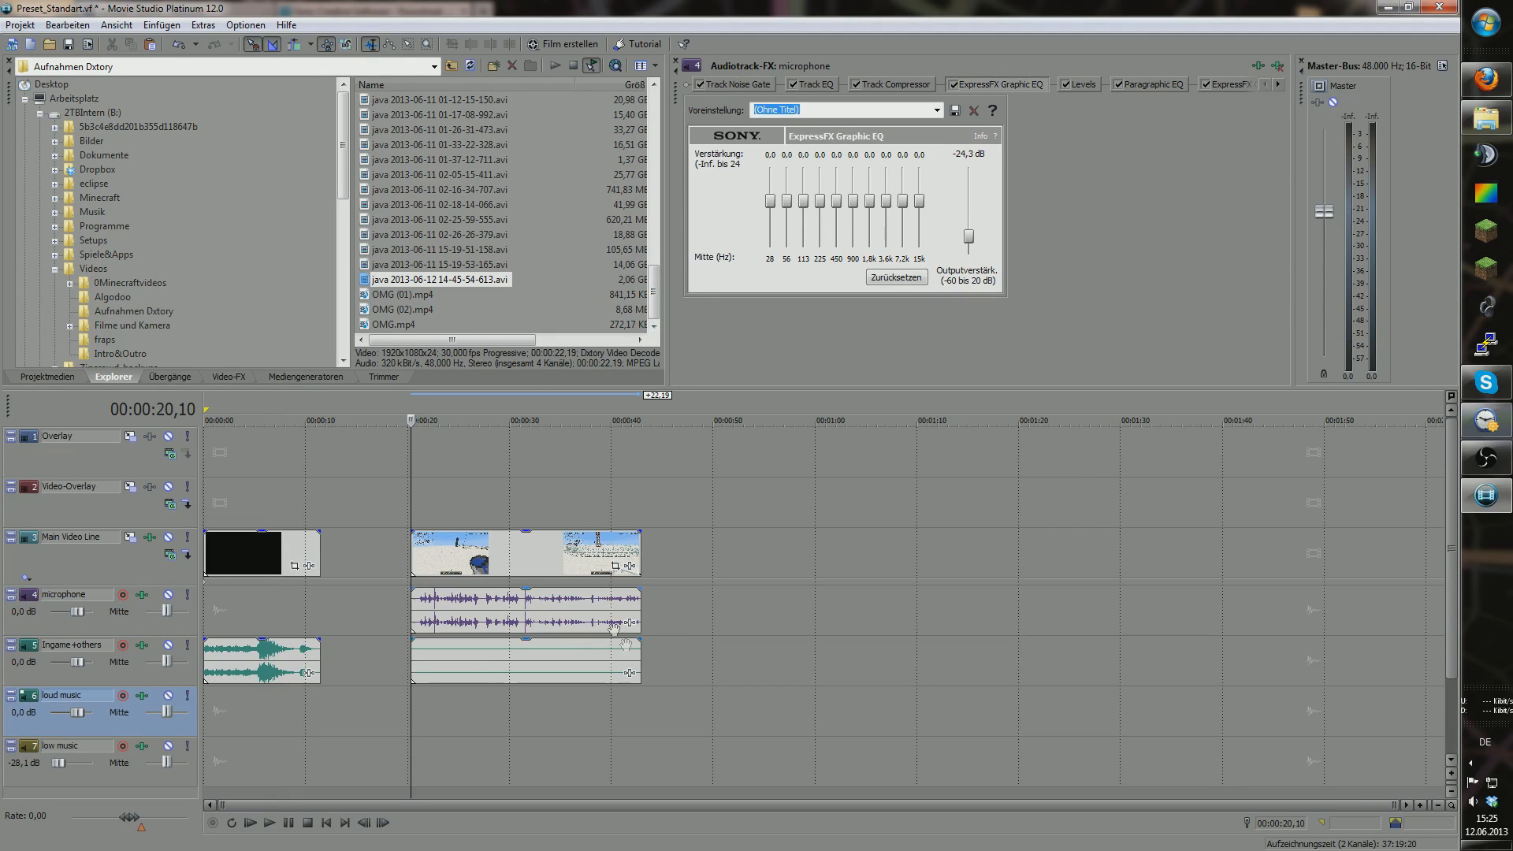
pyautogui.click(1420, 805)
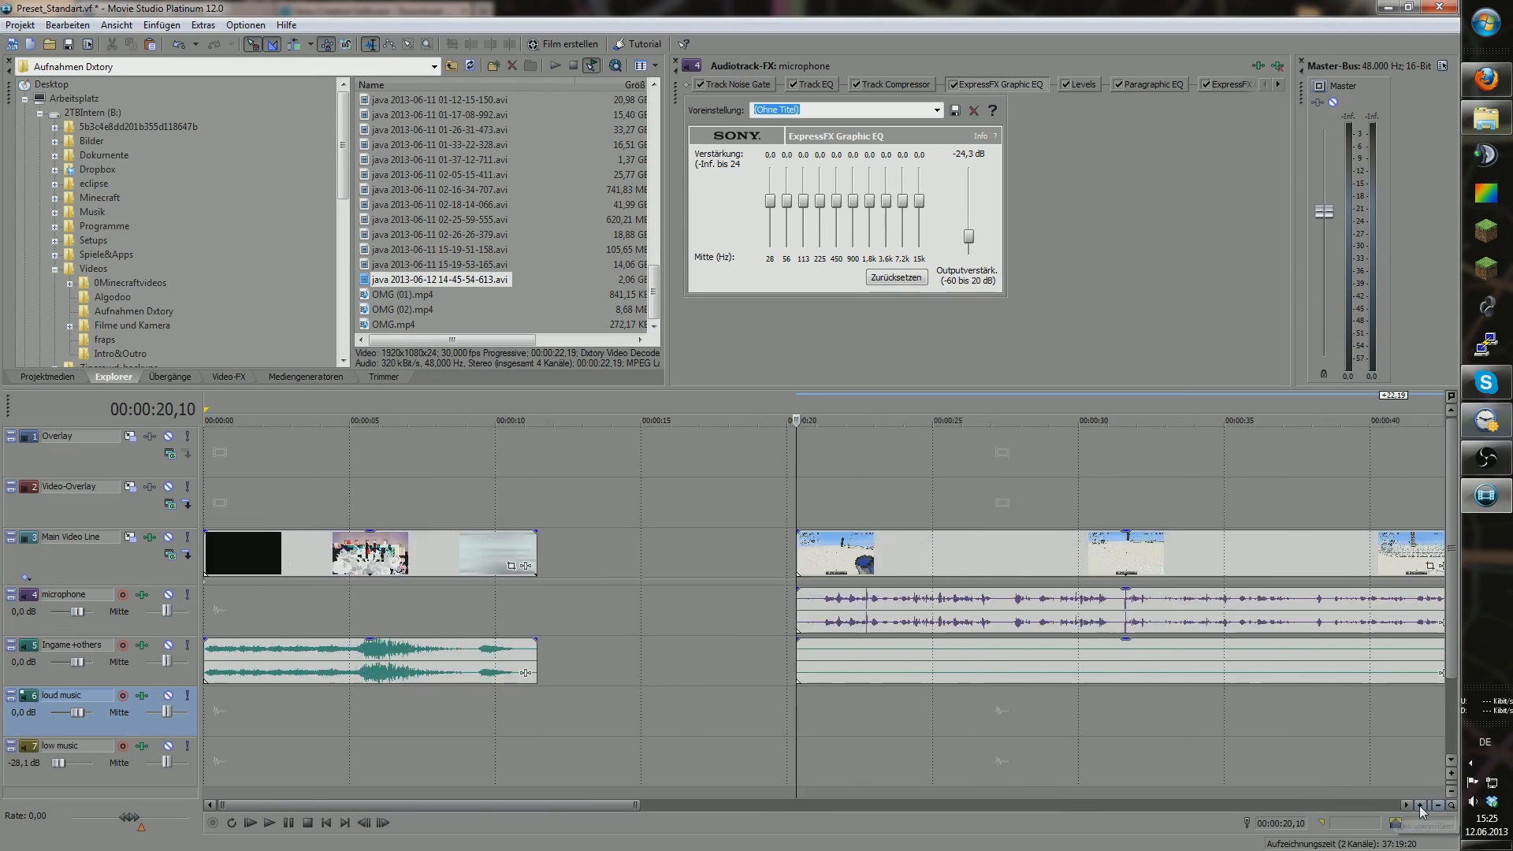
pyautogui.press('space')
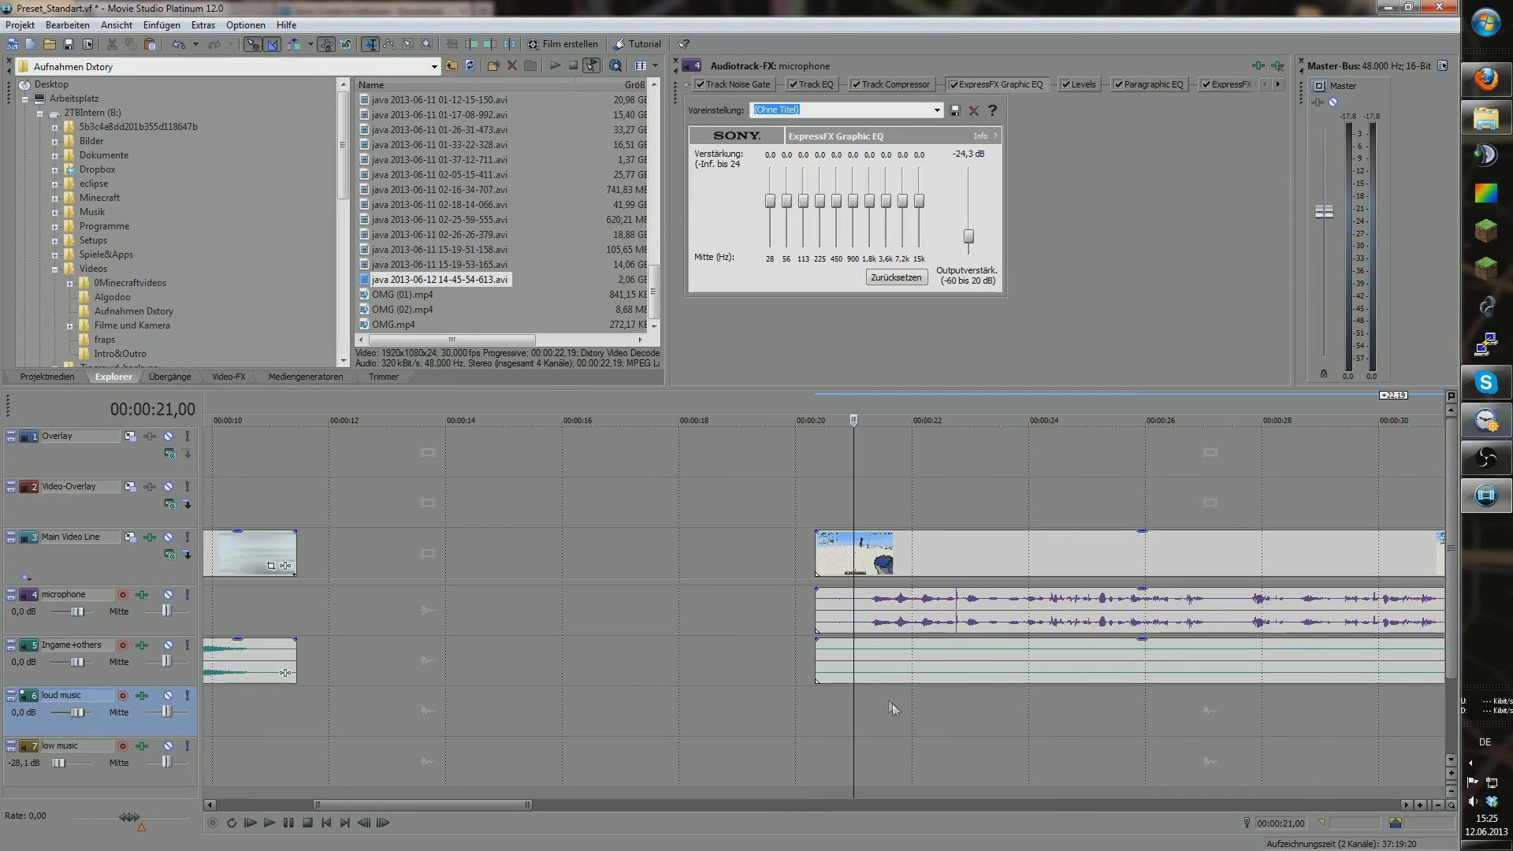
pyautogui.click(831, 710)
pyautogui.click(820, 710)
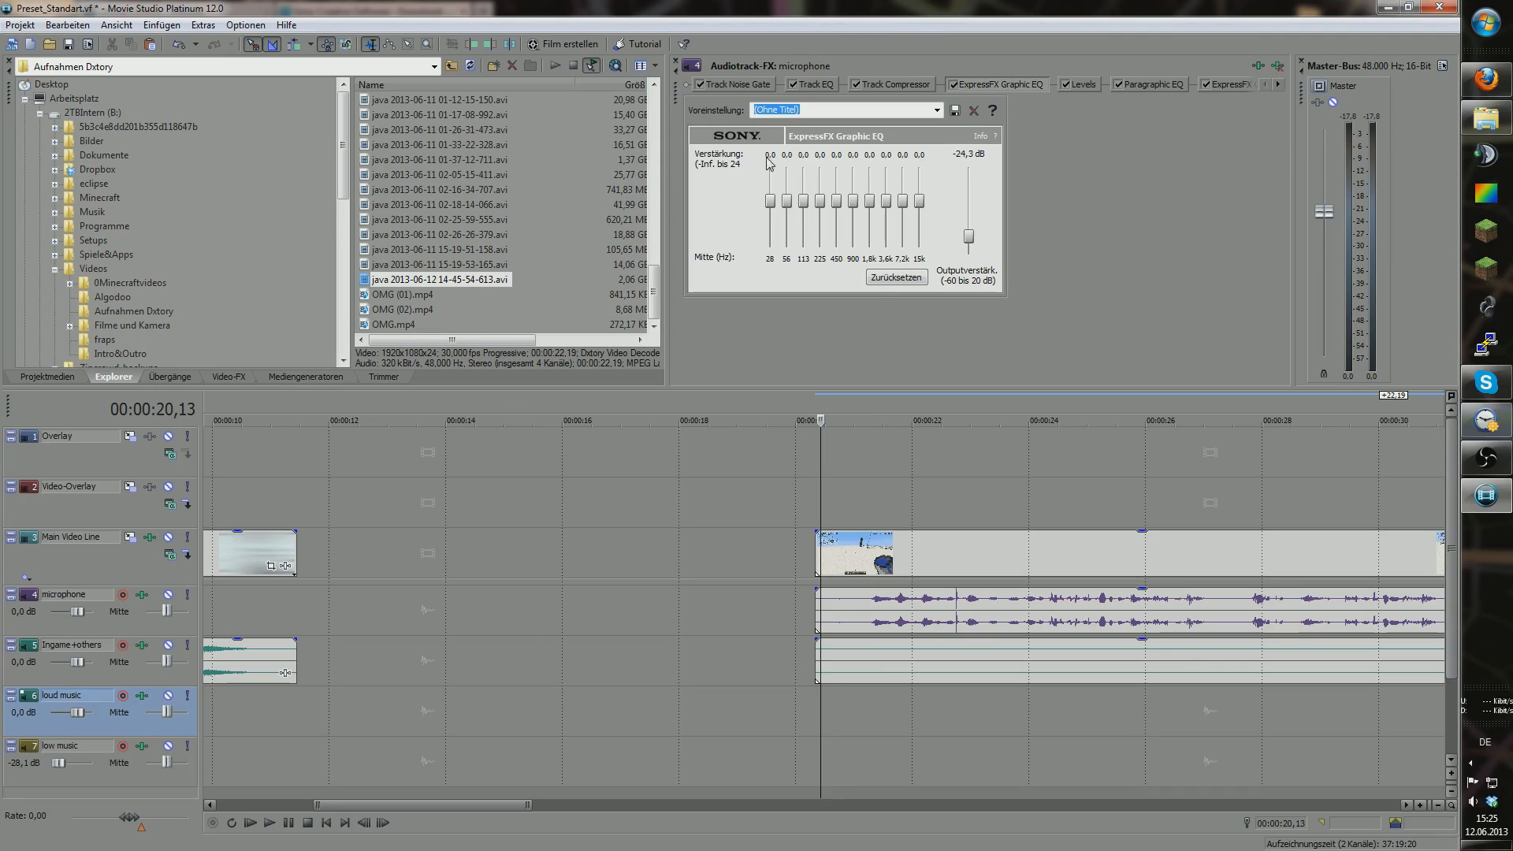
# Step: Lower the good2 graphic EQ output gain to -0,7 dB
pyautogui.click(1241, 85)
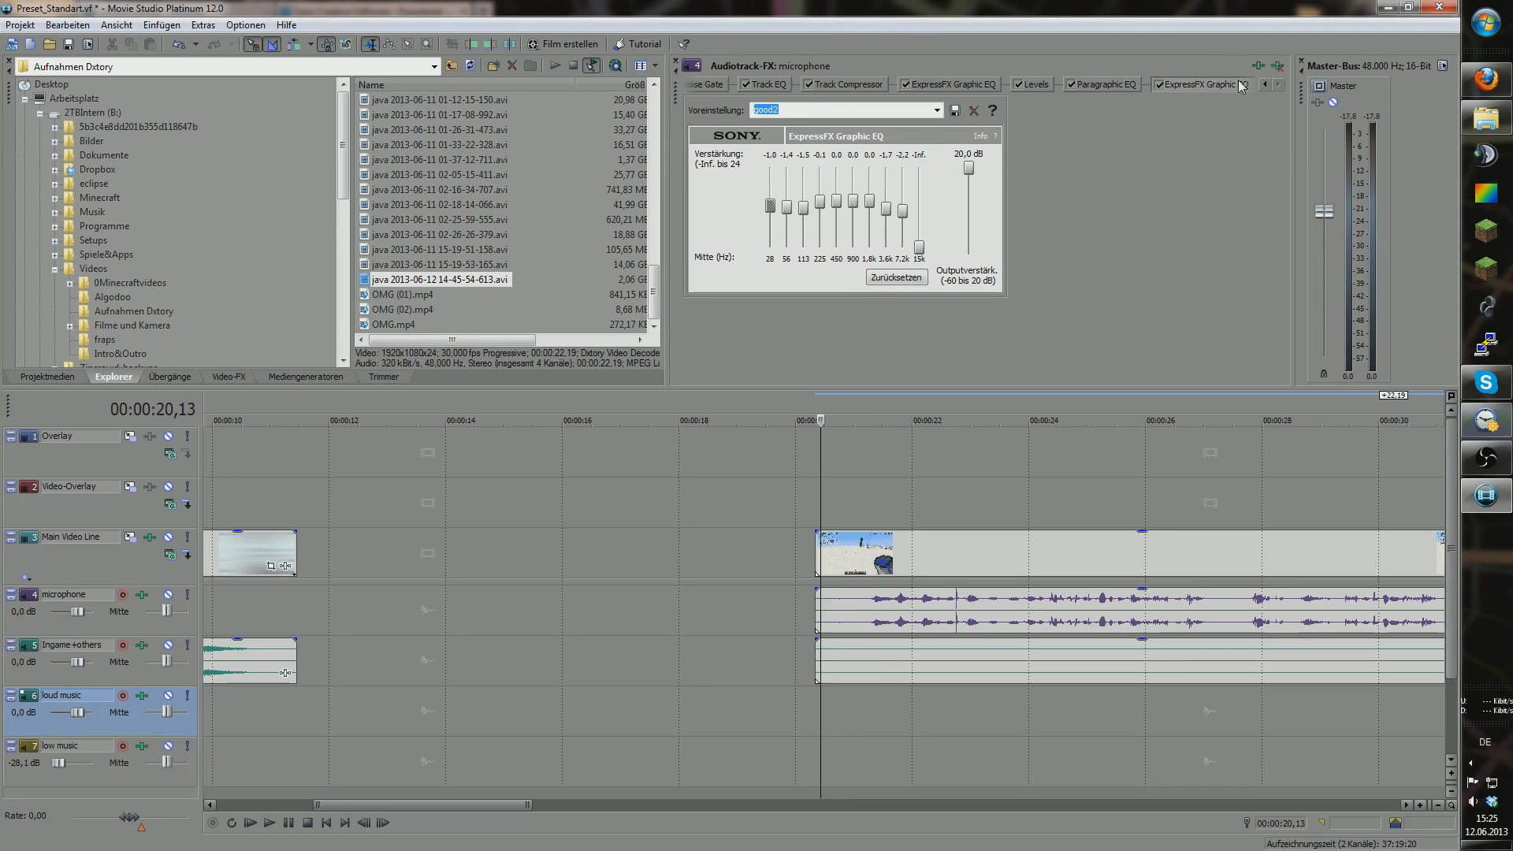
pyautogui.moveTo(968, 168)
pyautogui.mouseDown()
pyautogui.moveTo(969, 214)
pyautogui.moveTo(968, 197)
pyautogui.mouseUp()
pyautogui.click(848, 84)
# Step: Play the clip and lower the untitled graphic EQ output to -5,4 dB
pyautogui.click(951, 84)
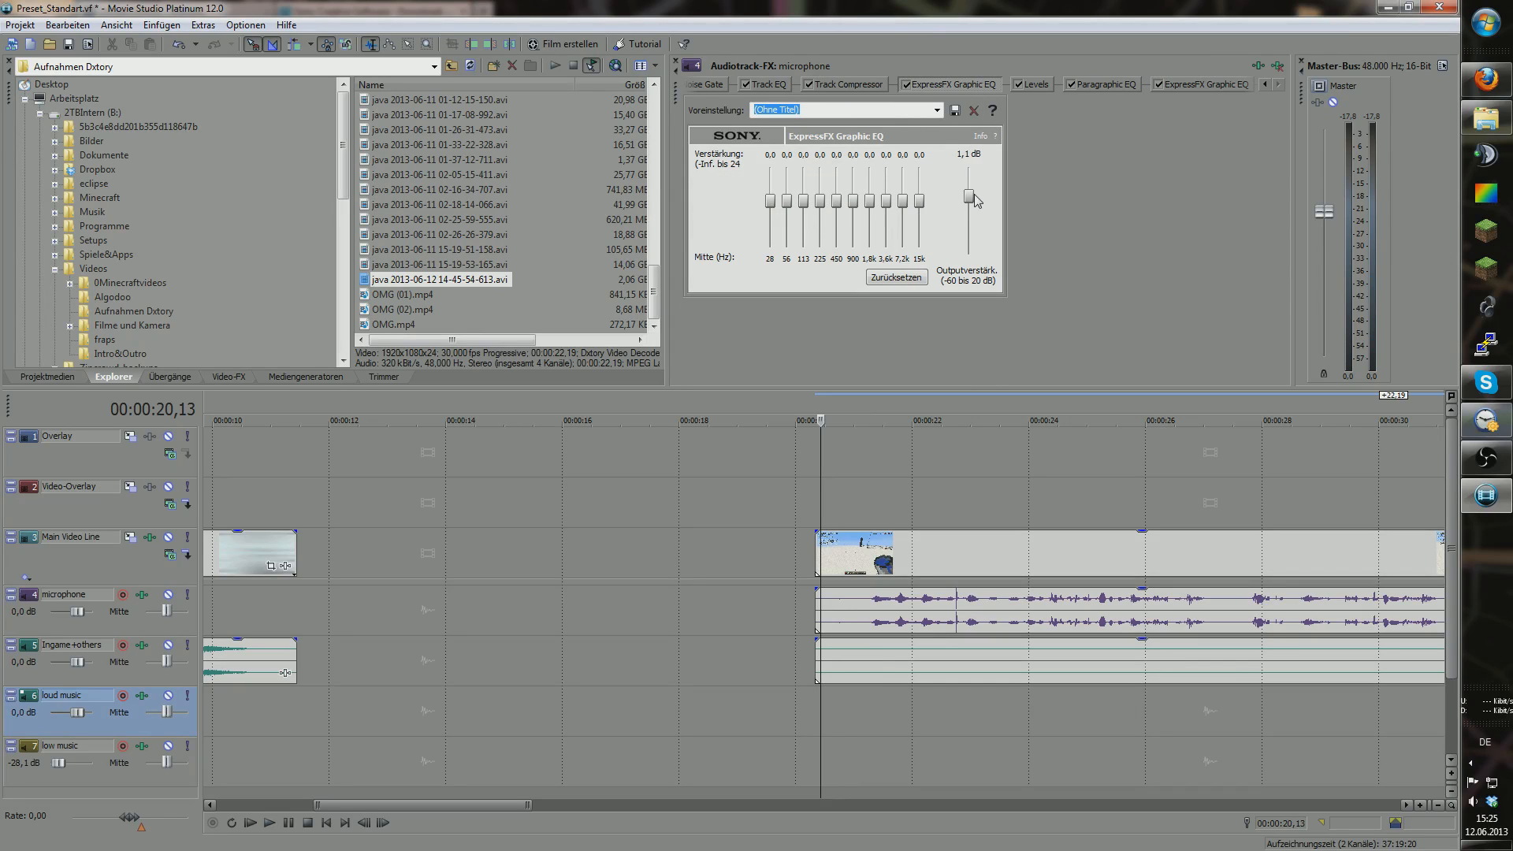
pyautogui.click(816, 719)
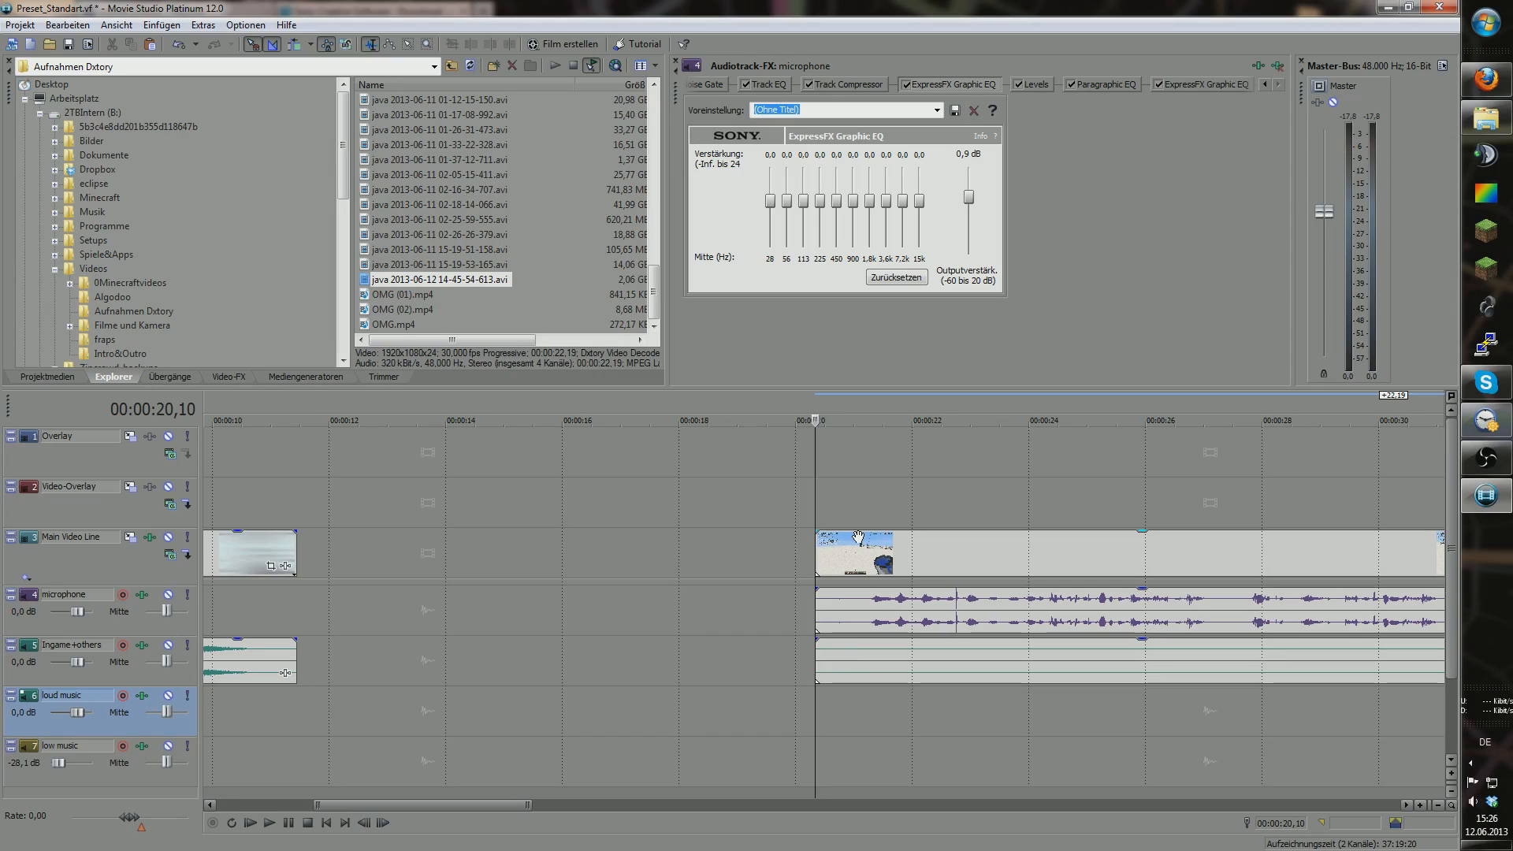
pyautogui.press('space')
pyautogui.moveTo(859, 749); pyautogui.dragTo(816, 717)
pyautogui.press('space')
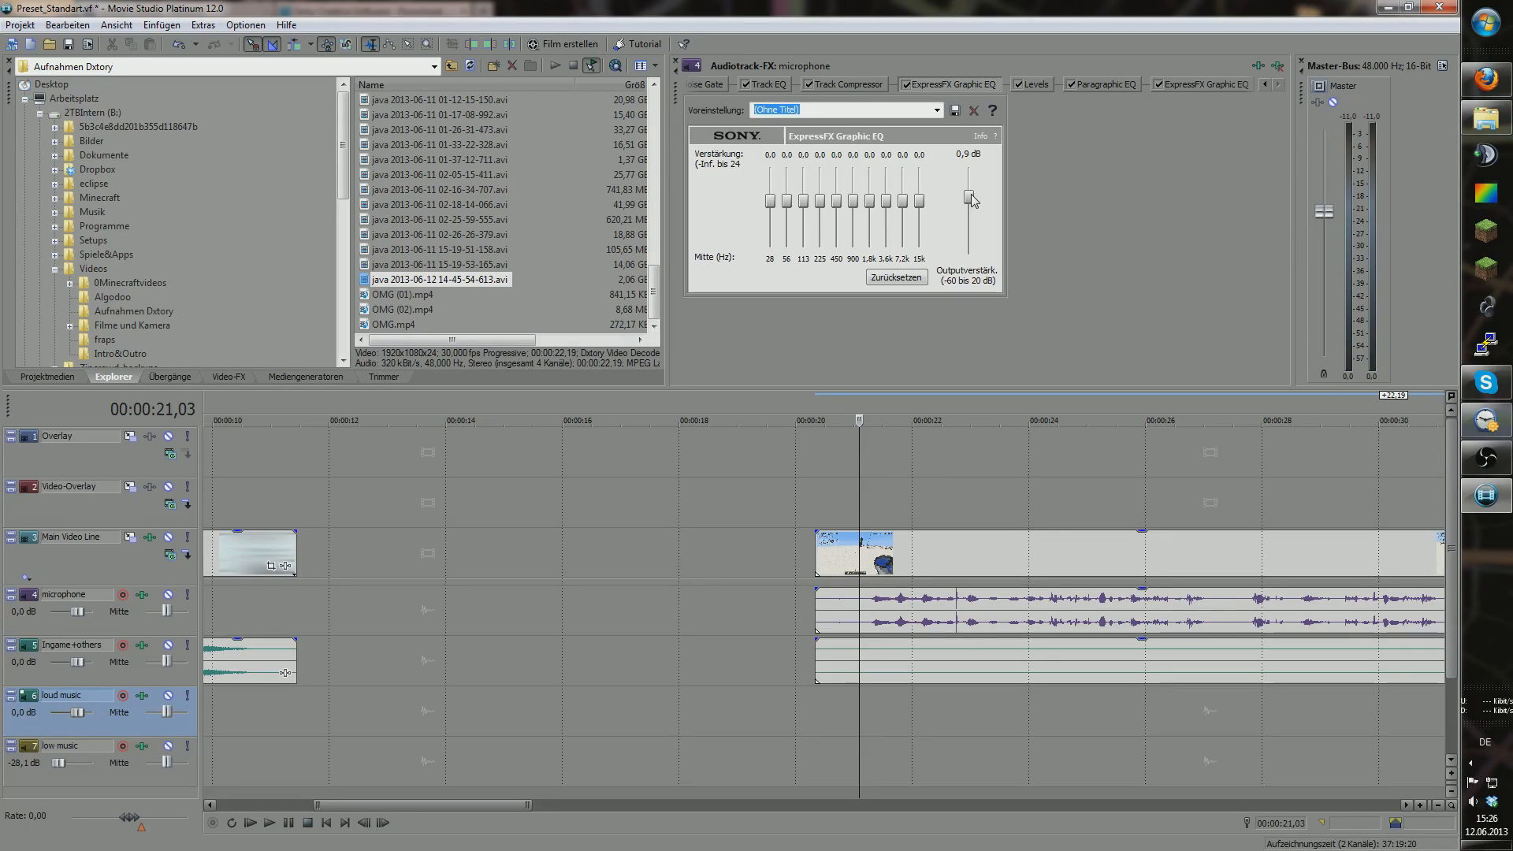
pyautogui.moveTo(974, 201); pyautogui.dragTo(972, 219)
pyautogui.moveTo(972, 218); pyautogui.dragTo(971, 239)
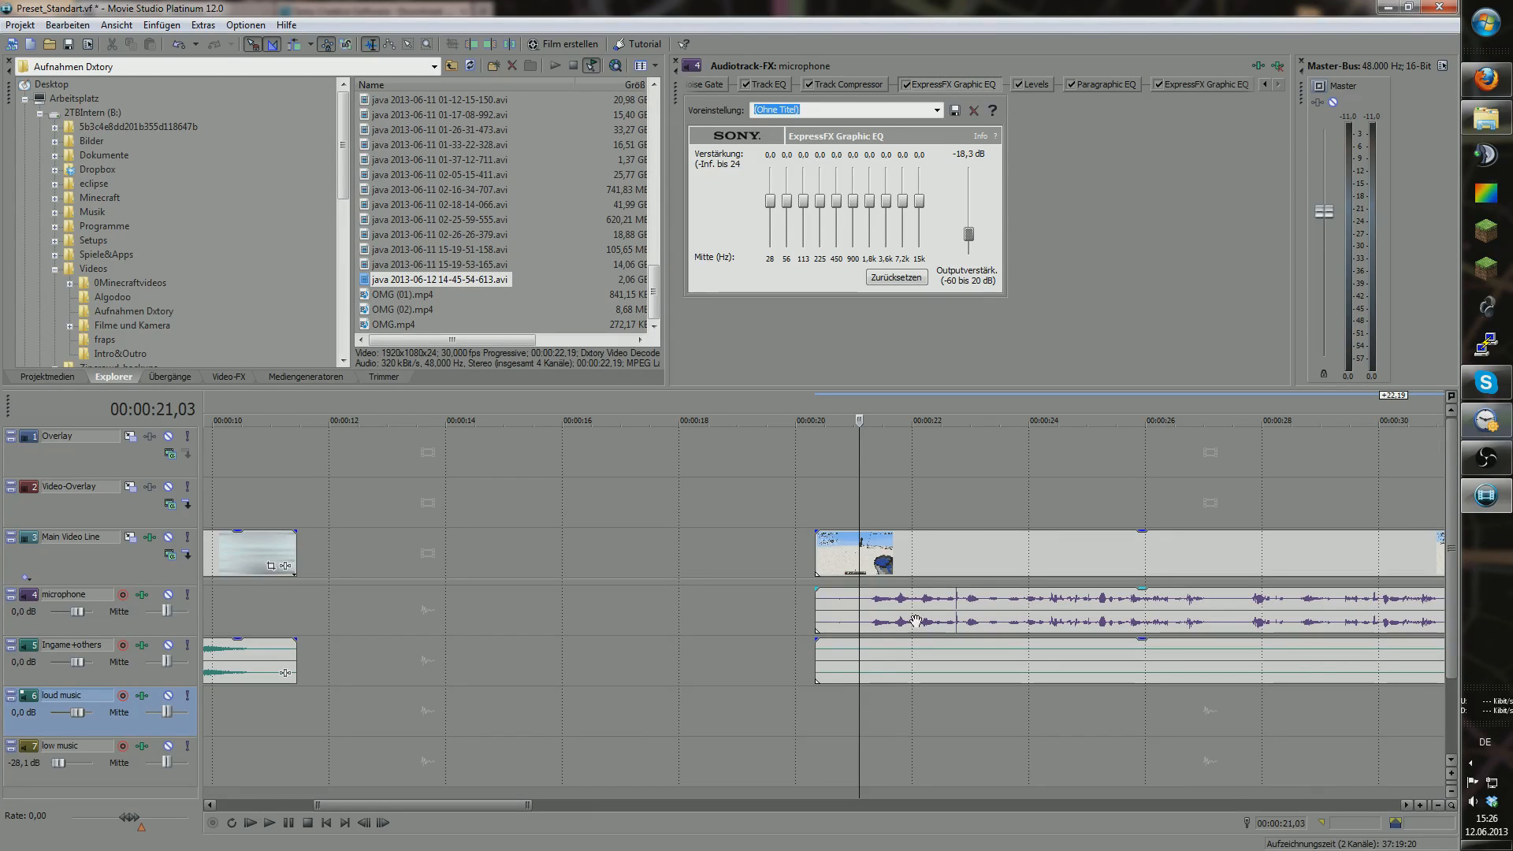
pyautogui.click(813, 705)
pyautogui.press('space')
pyautogui.press('Return')
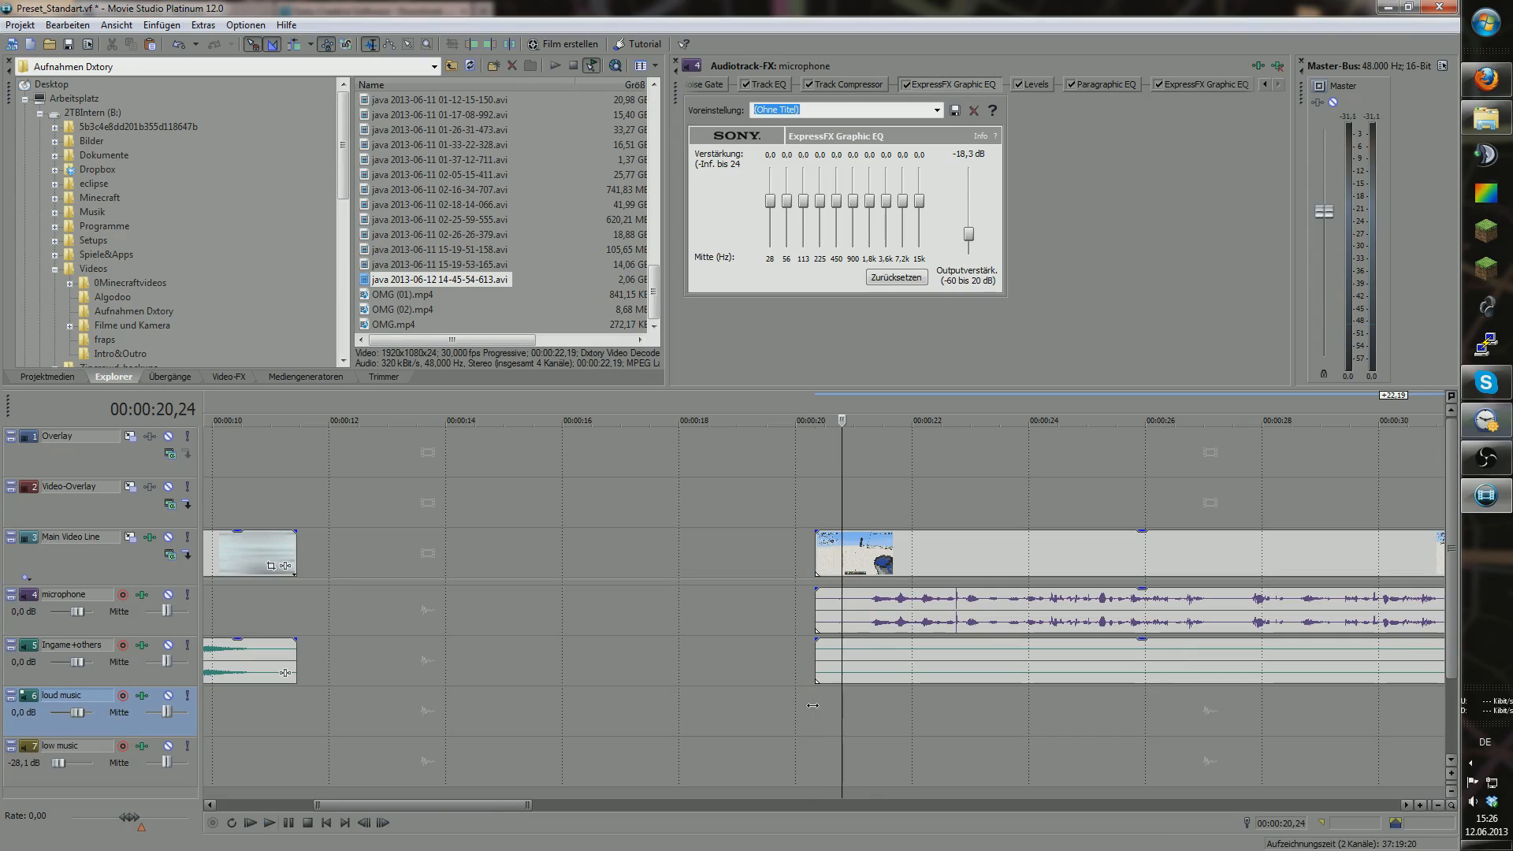
# Step: Raise the good2 EQ output gain to 20,0 dB and replay the clip
pyautogui.click(1229, 84)
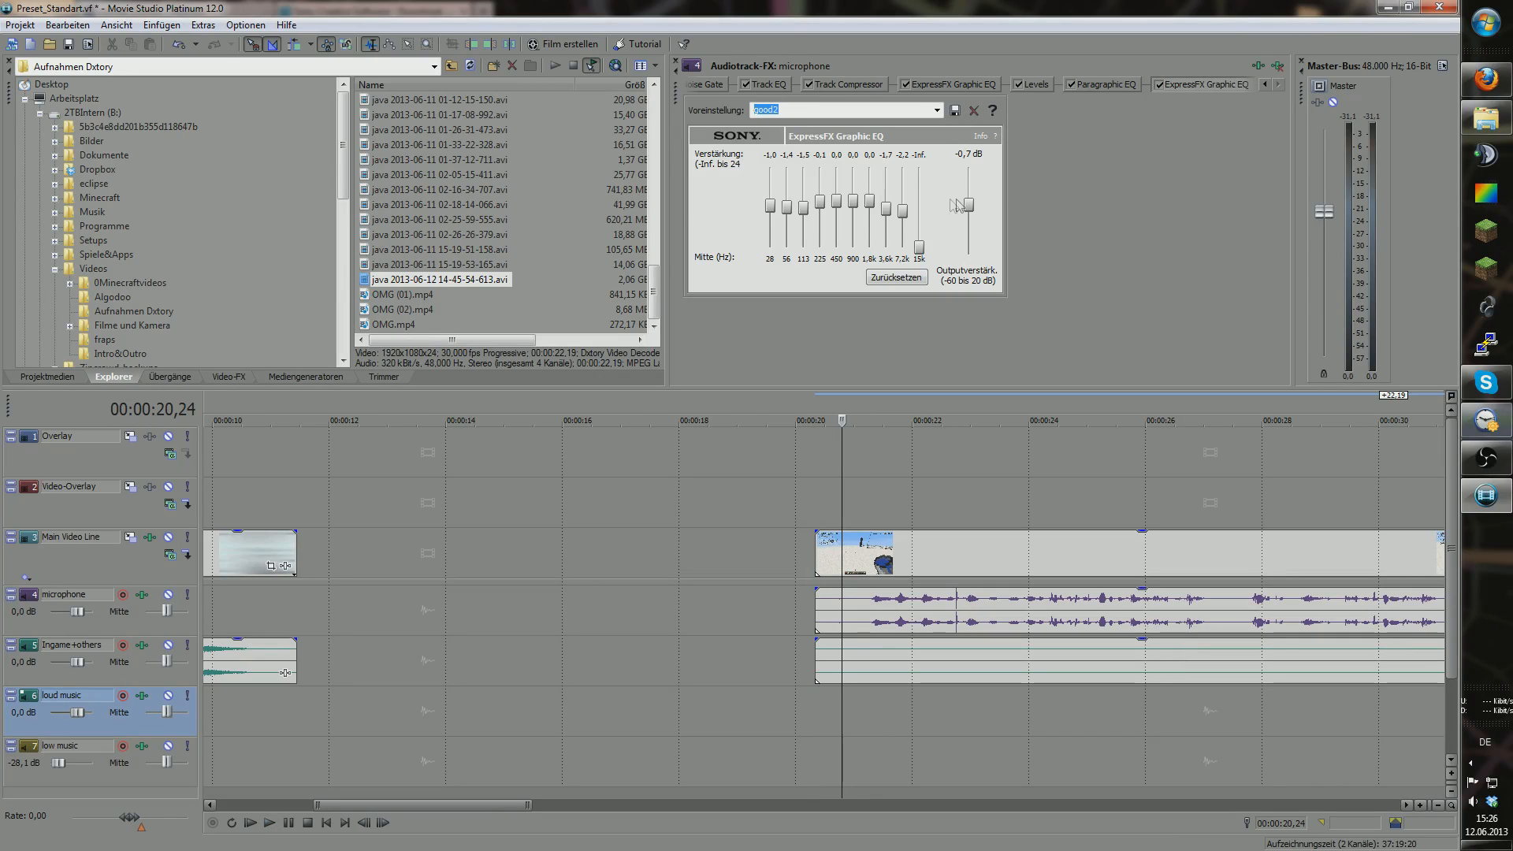
pyautogui.moveTo(968, 205); pyautogui.dragTo(969, 168)
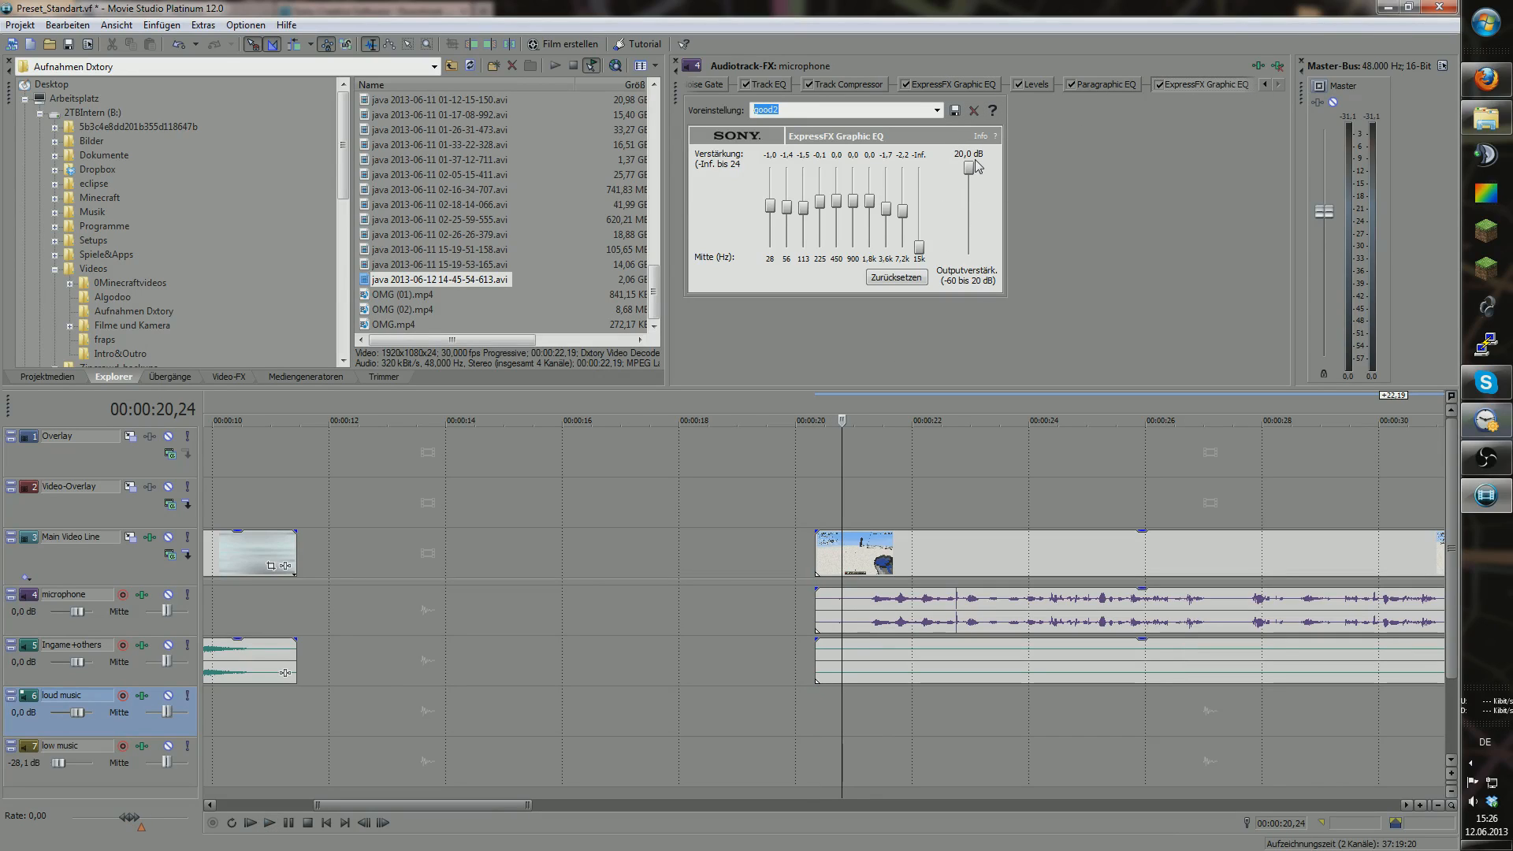
pyautogui.click(816, 710)
pyautogui.press('Return')
pyautogui.press('Return')
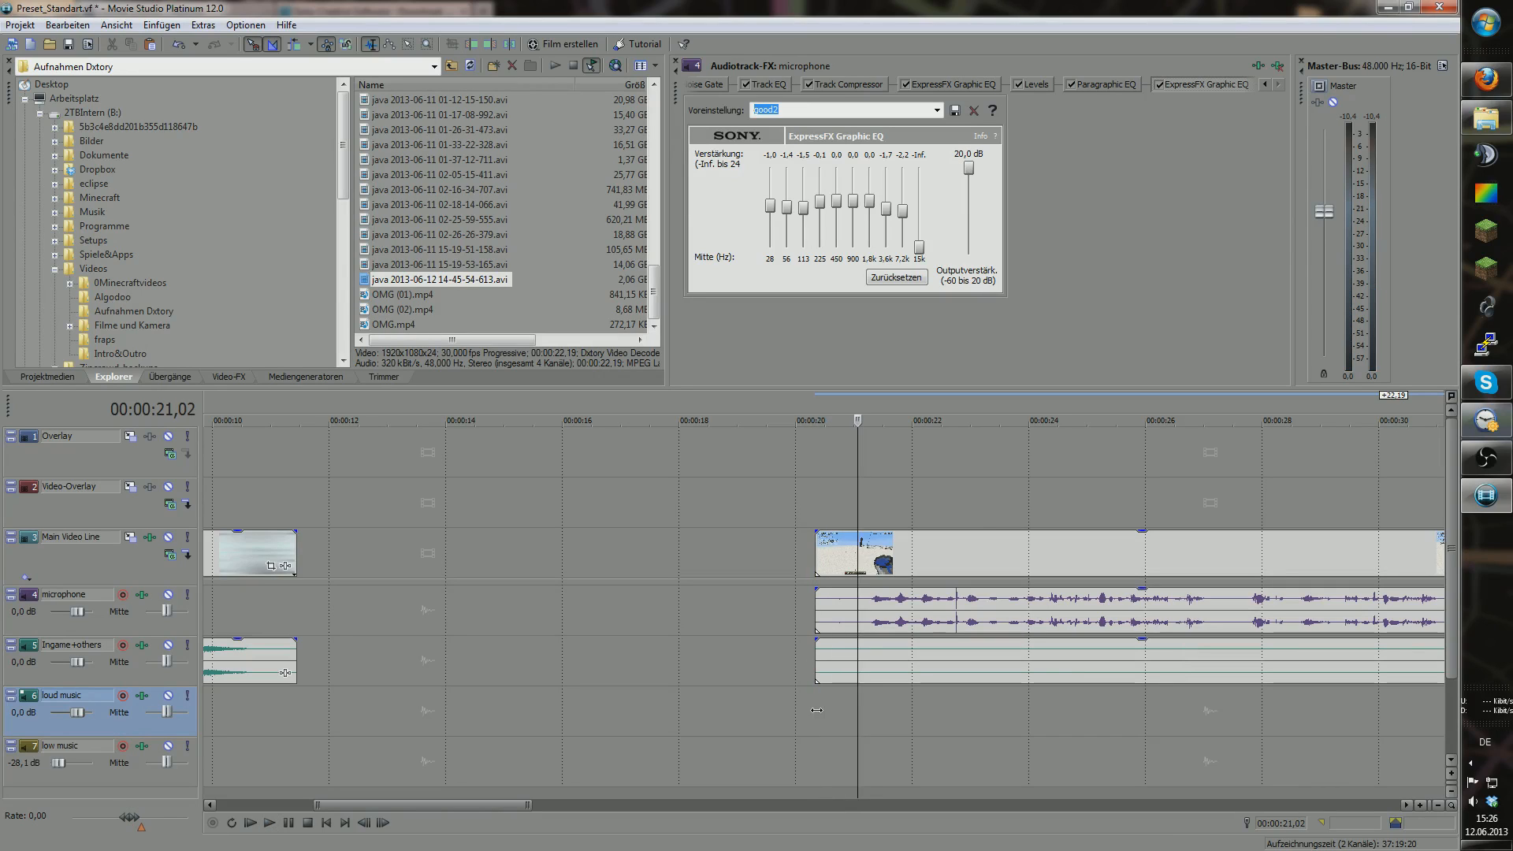
pyautogui.click(816, 711)
pyautogui.press('Return')
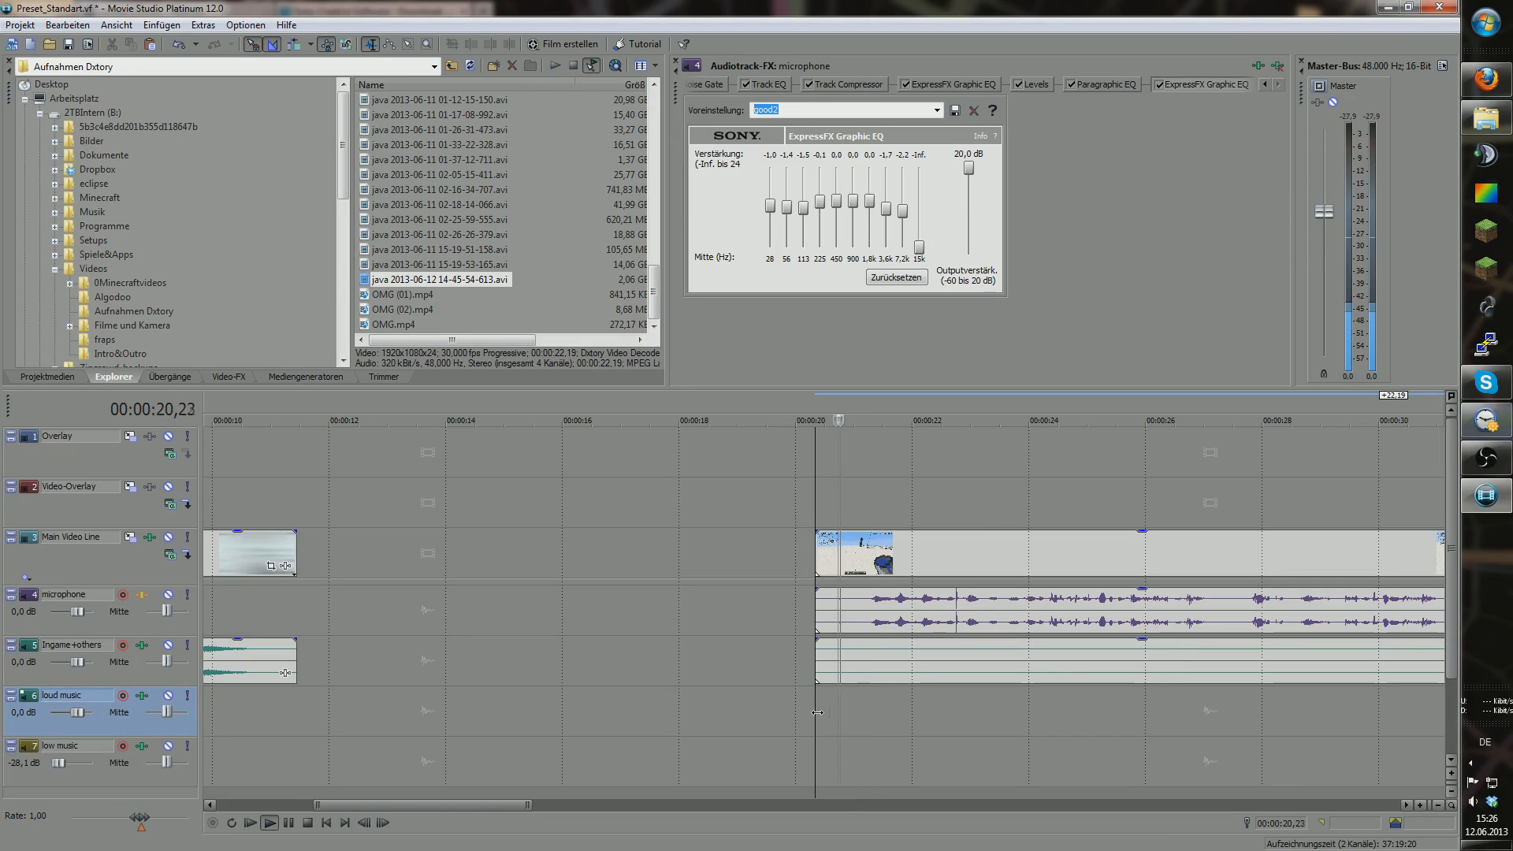
pyautogui.press('Return')
pyautogui.click(820, 717)
pyautogui.press('Return')
pyautogui.press('Return')
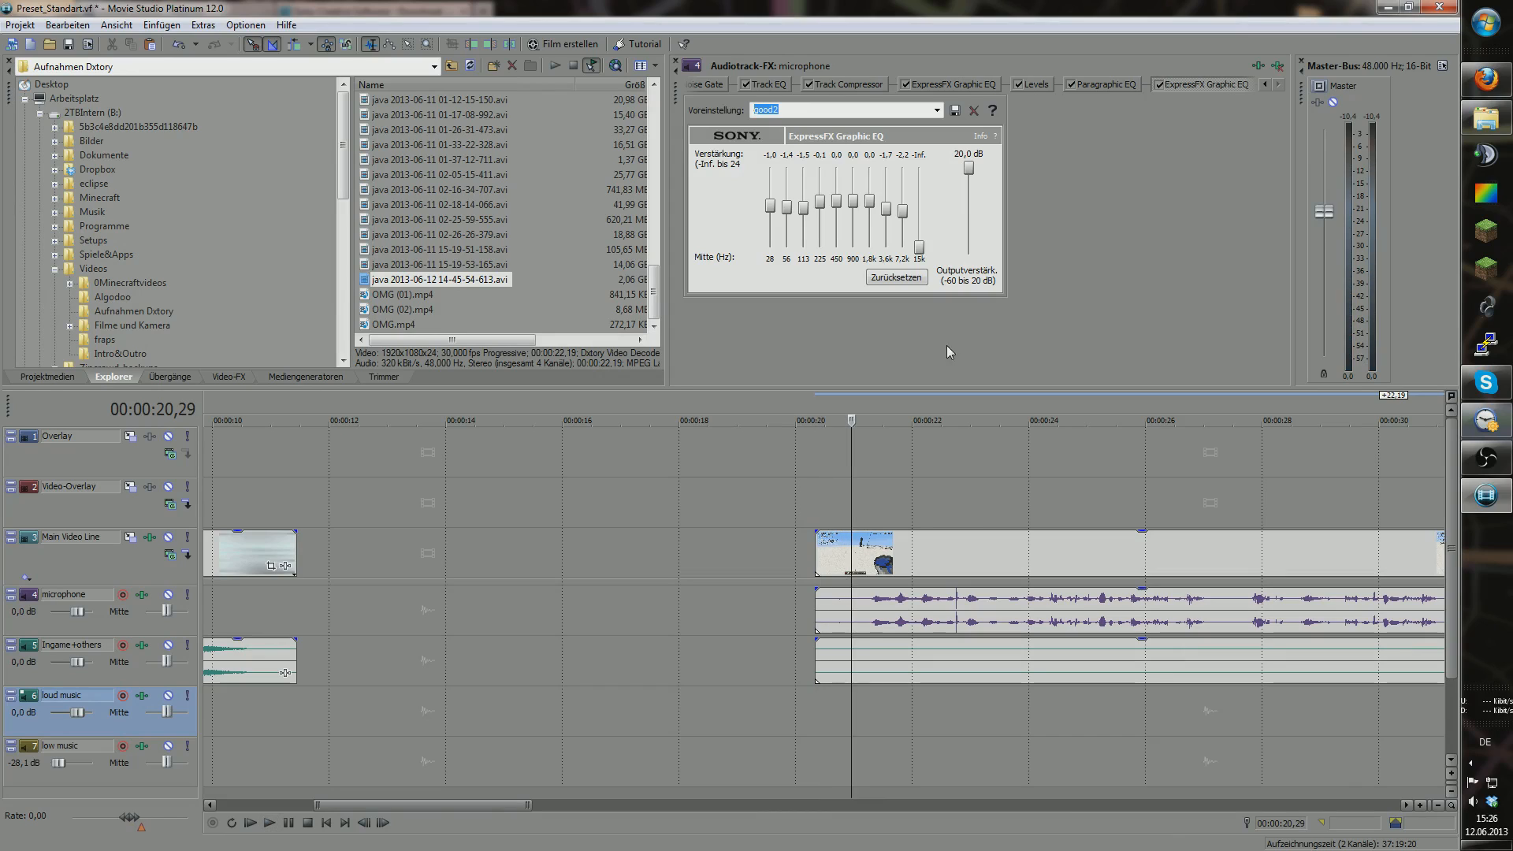
# Step: Drop the untitled EQ output to -24,1 dB and play from 00:00:20,10
pyautogui.click(1029, 86)
pyautogui.click(974, 85)
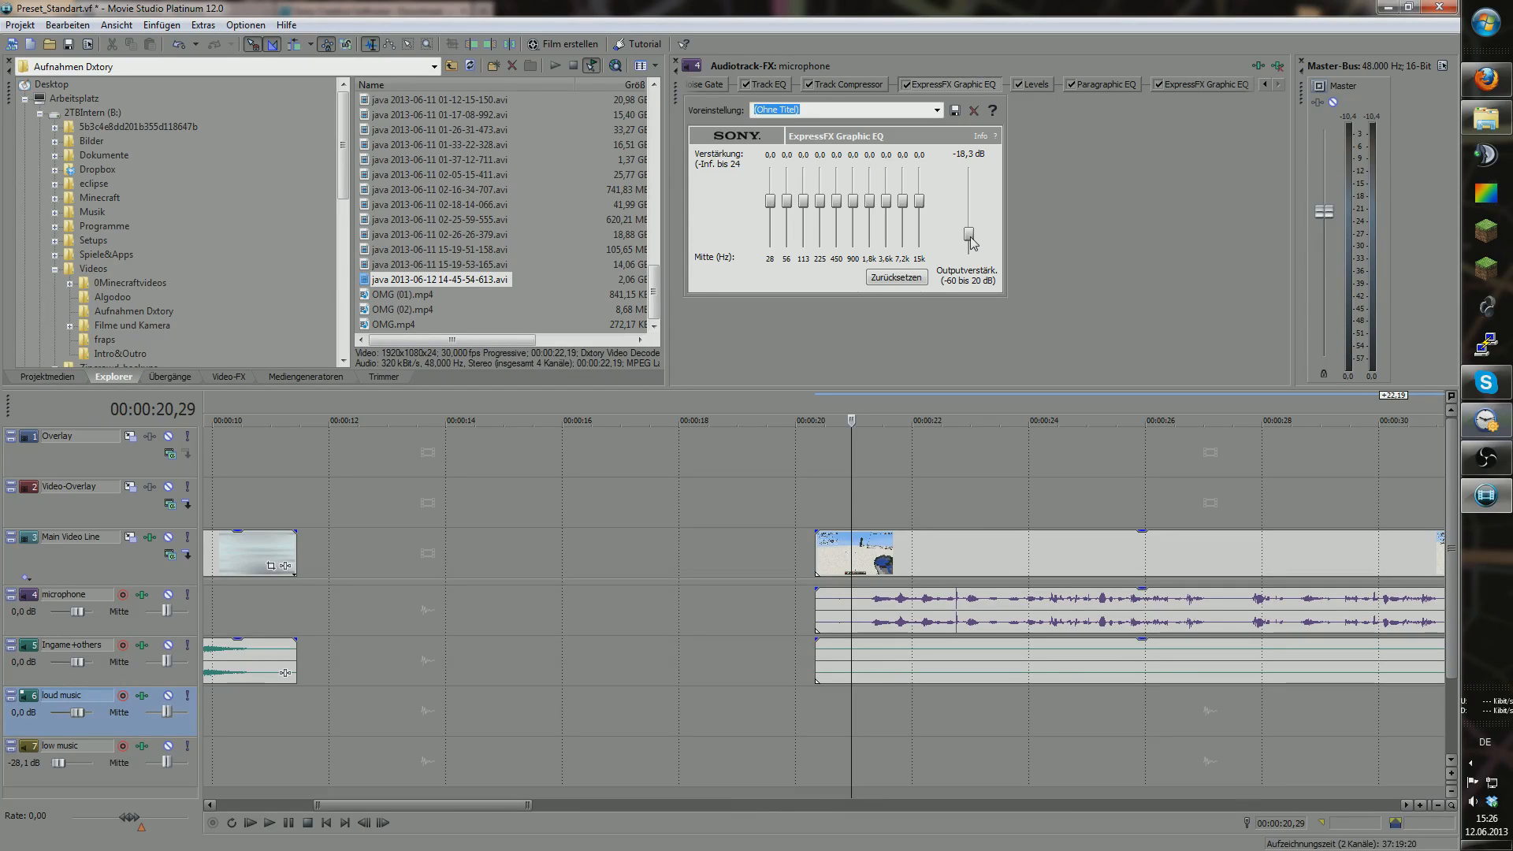
pyautogui.moveTo(973, 243); pyautogui.dragTo(974, 246)
pyautogui.moveTo(852, 726); pyautogui.dragTo(812, 720)
pyautogui.press('space')
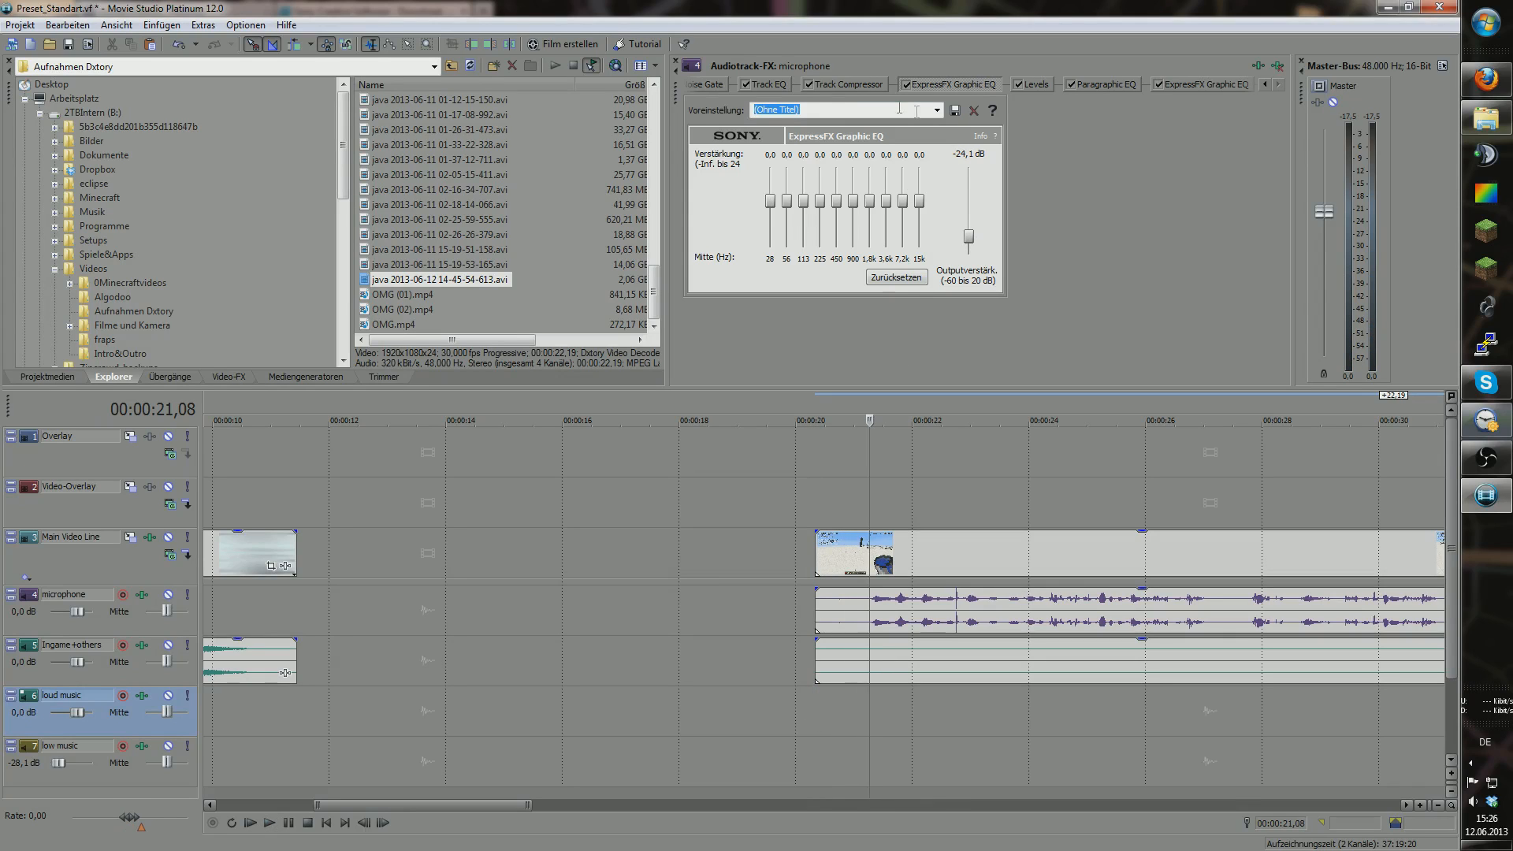
# Step: Compare the microphone's Levels, graphic EQ and Paragraphic EQ settings
pyautogui.click(1031, 84)
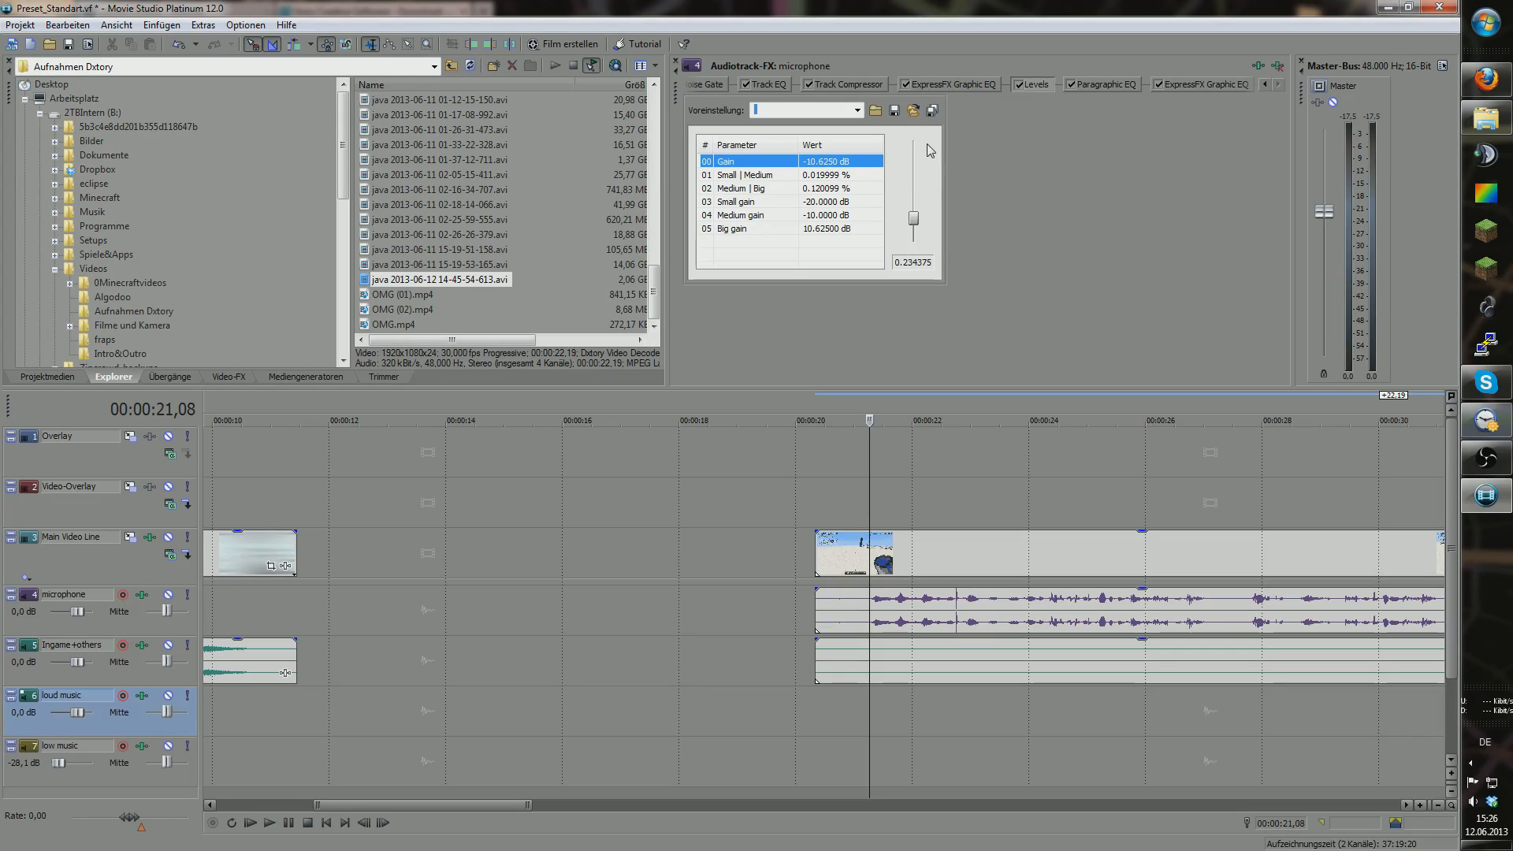
pyautogui.click(984, 84)
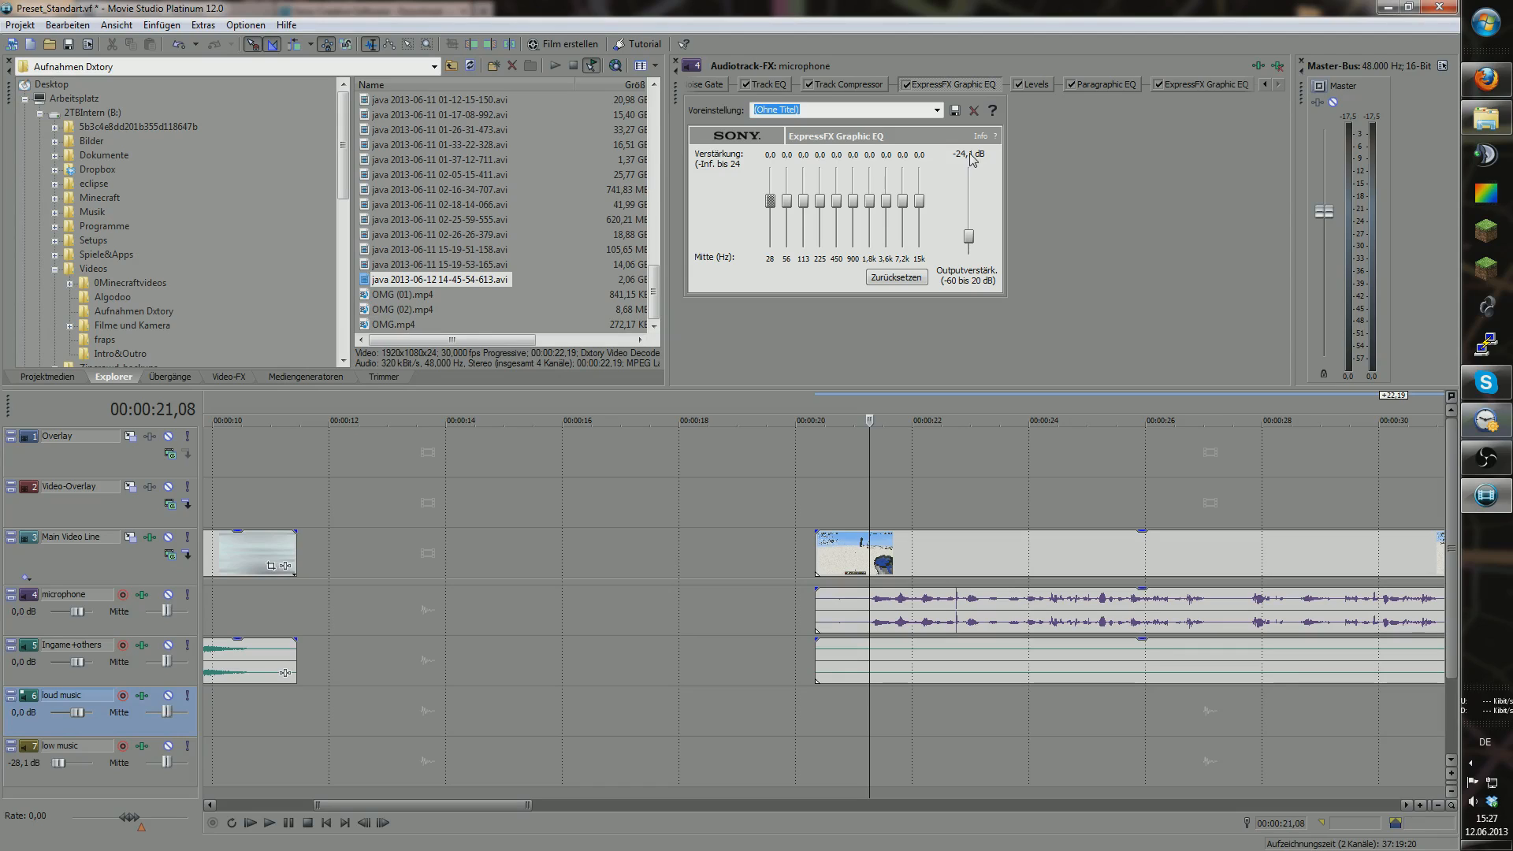
pyautogui.click(1037, 87)
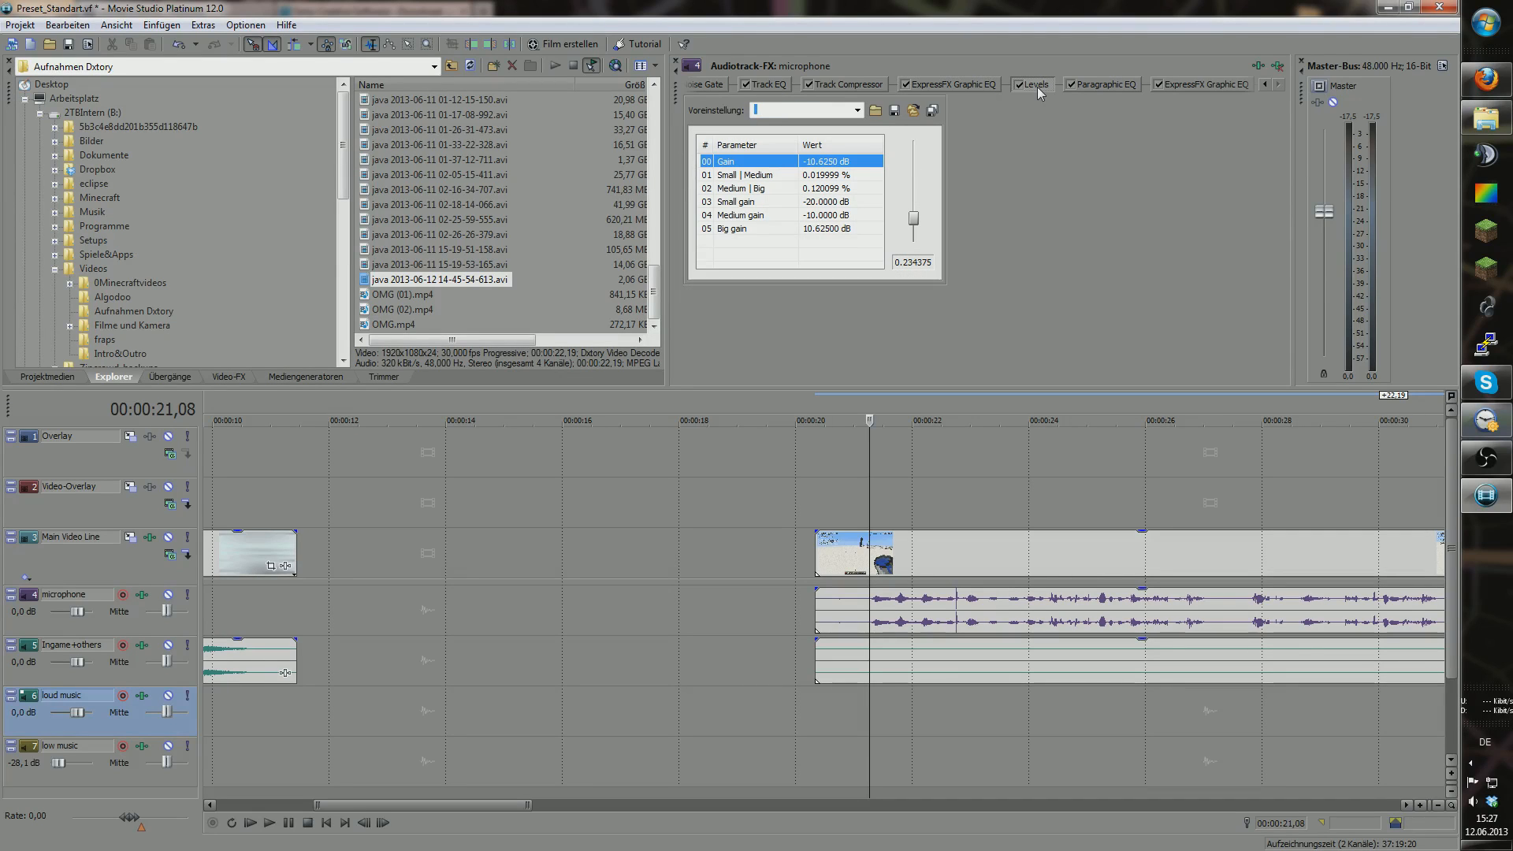
pyautogui.click(1089, 87)
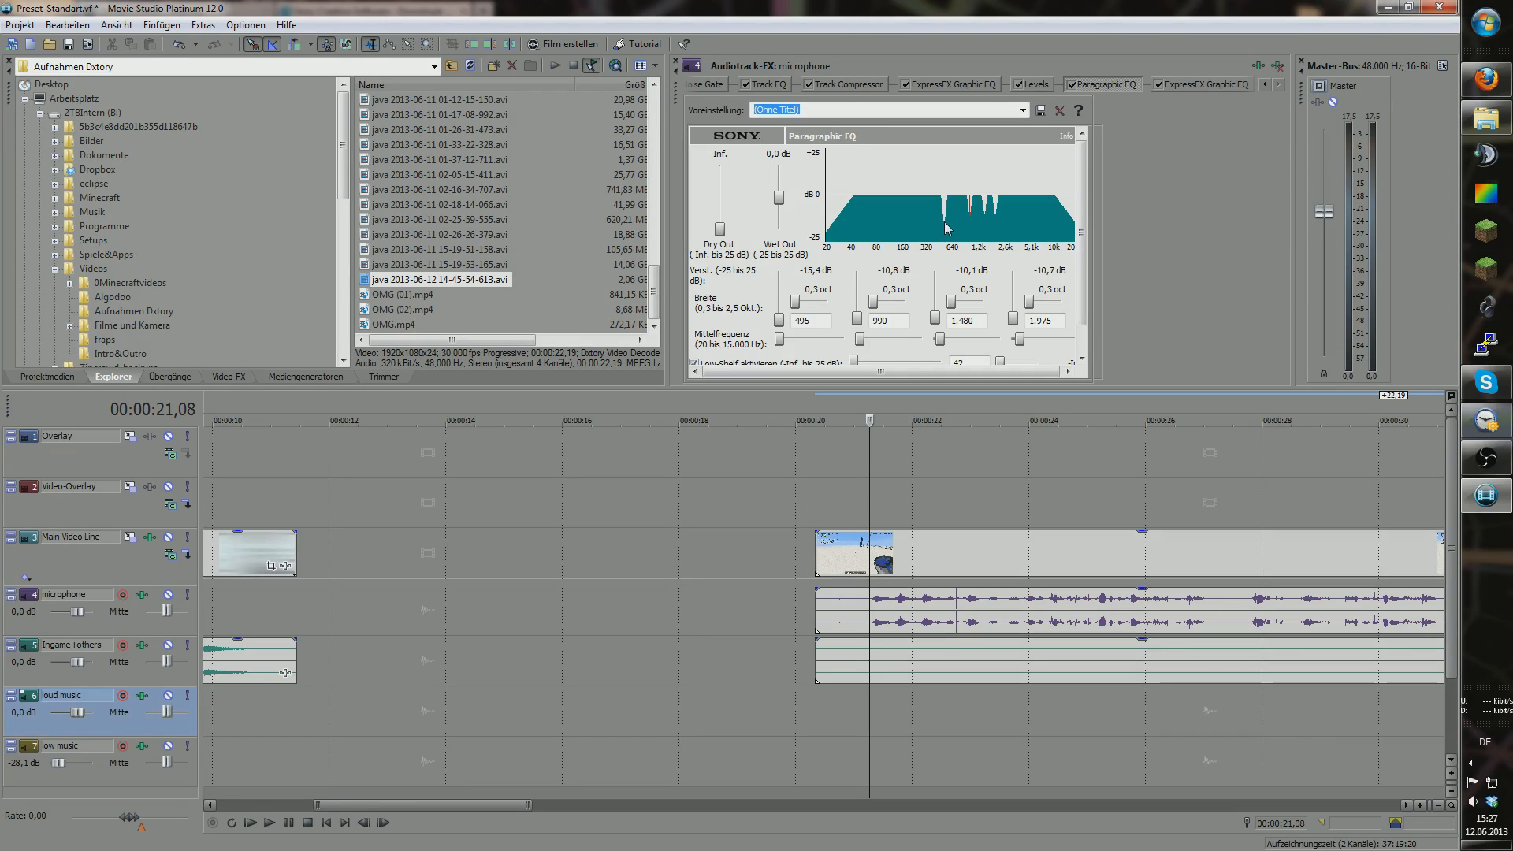
pyautogui.click(1047, 87)
pyautogui.click(1096, 86)
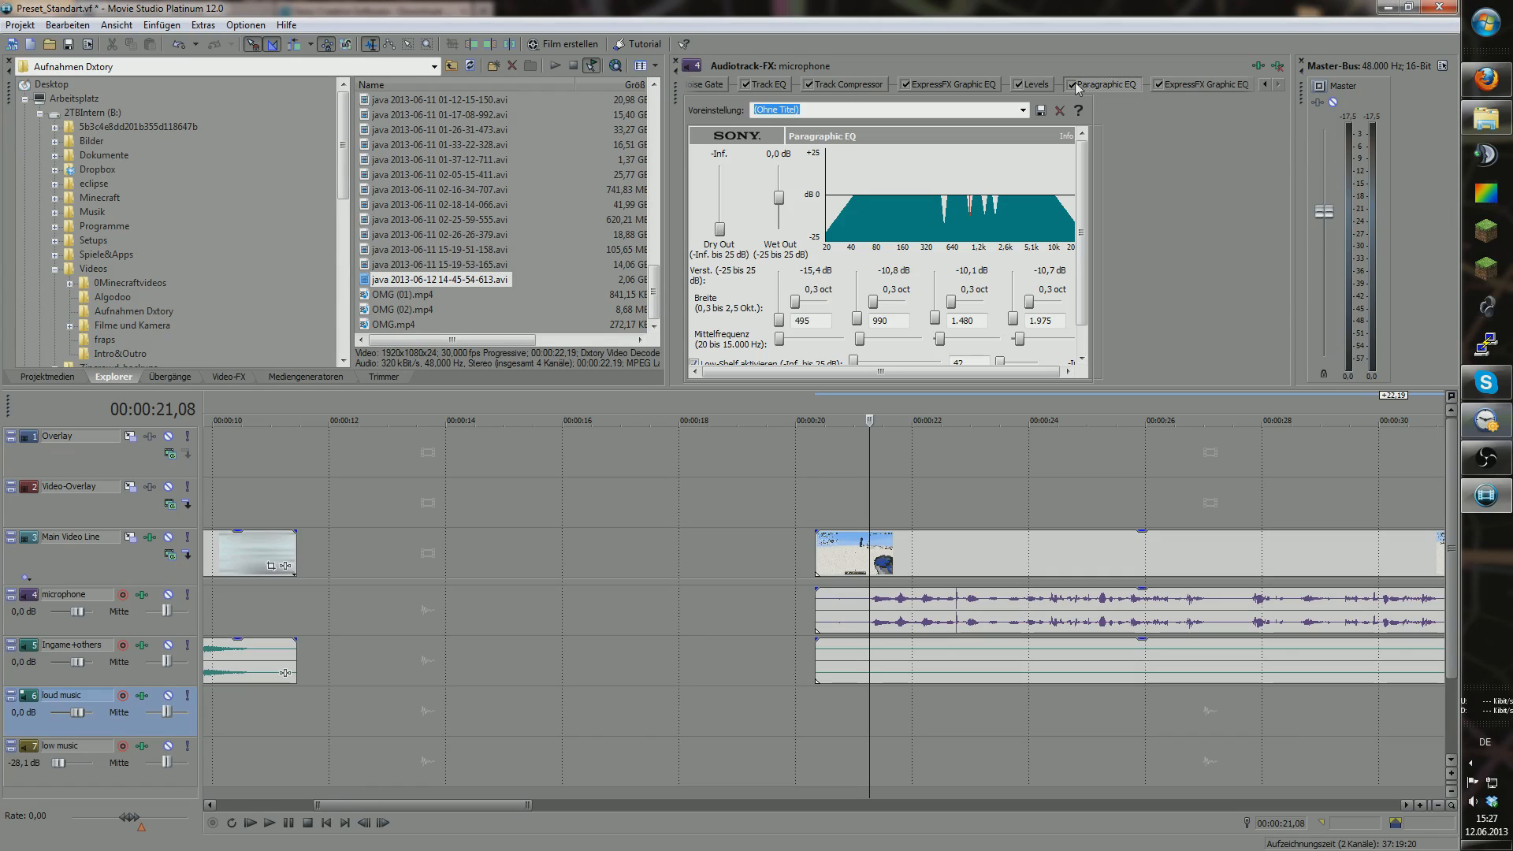
# Step: Compare the two graphic EQs, ending on the flat, untitled one
pyautogui.click(1034, 87)
pyautogui.click(942, 90)
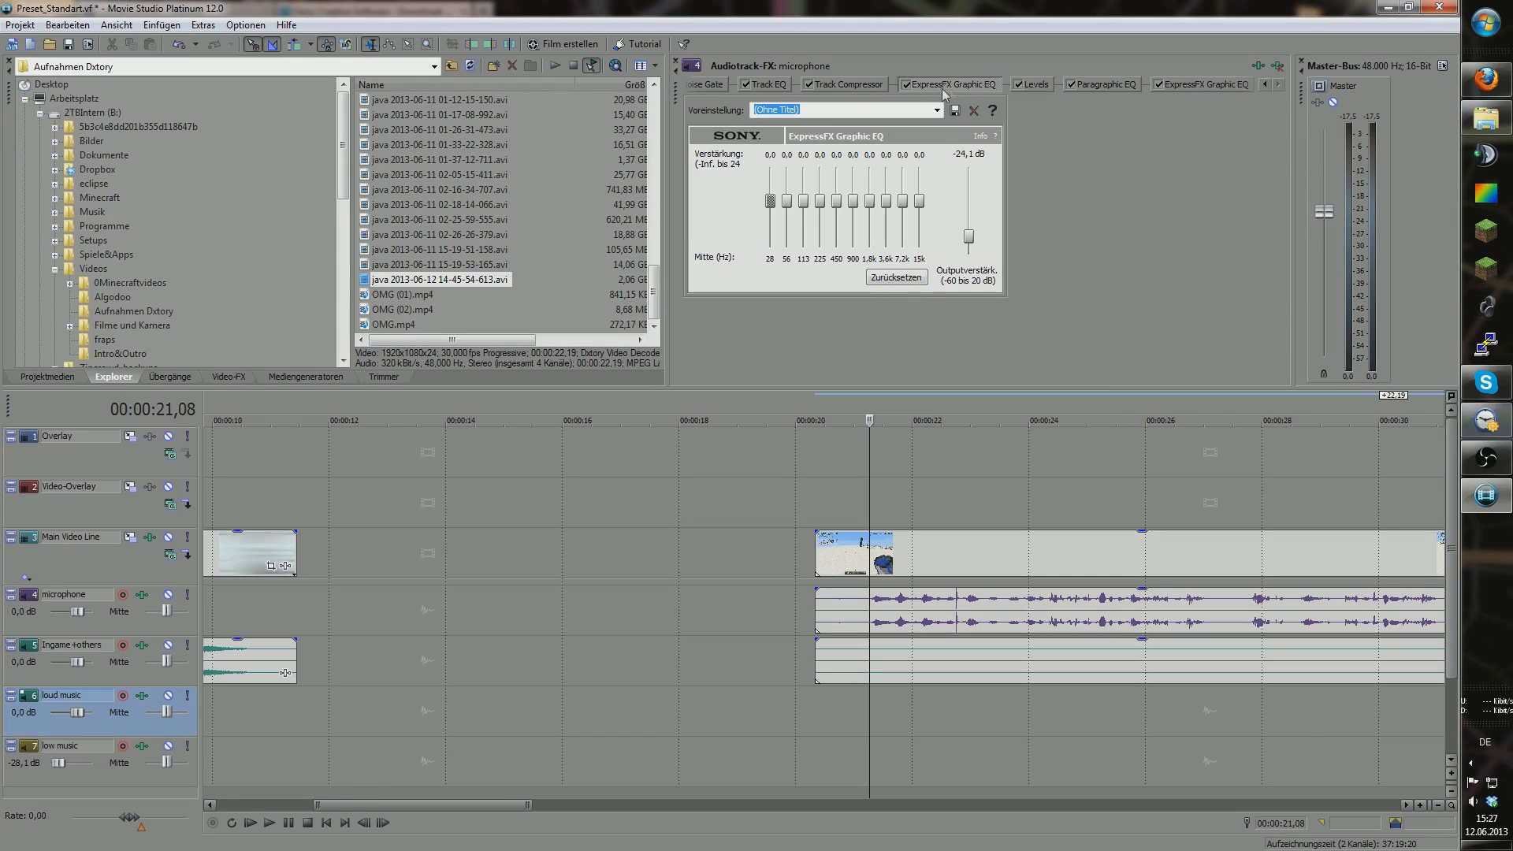
pyautogui.click(1037, 85)
pyautogui.click(990, 85)
pyautogui.click(1028, 85)
pyautogui.click(1186, 85)
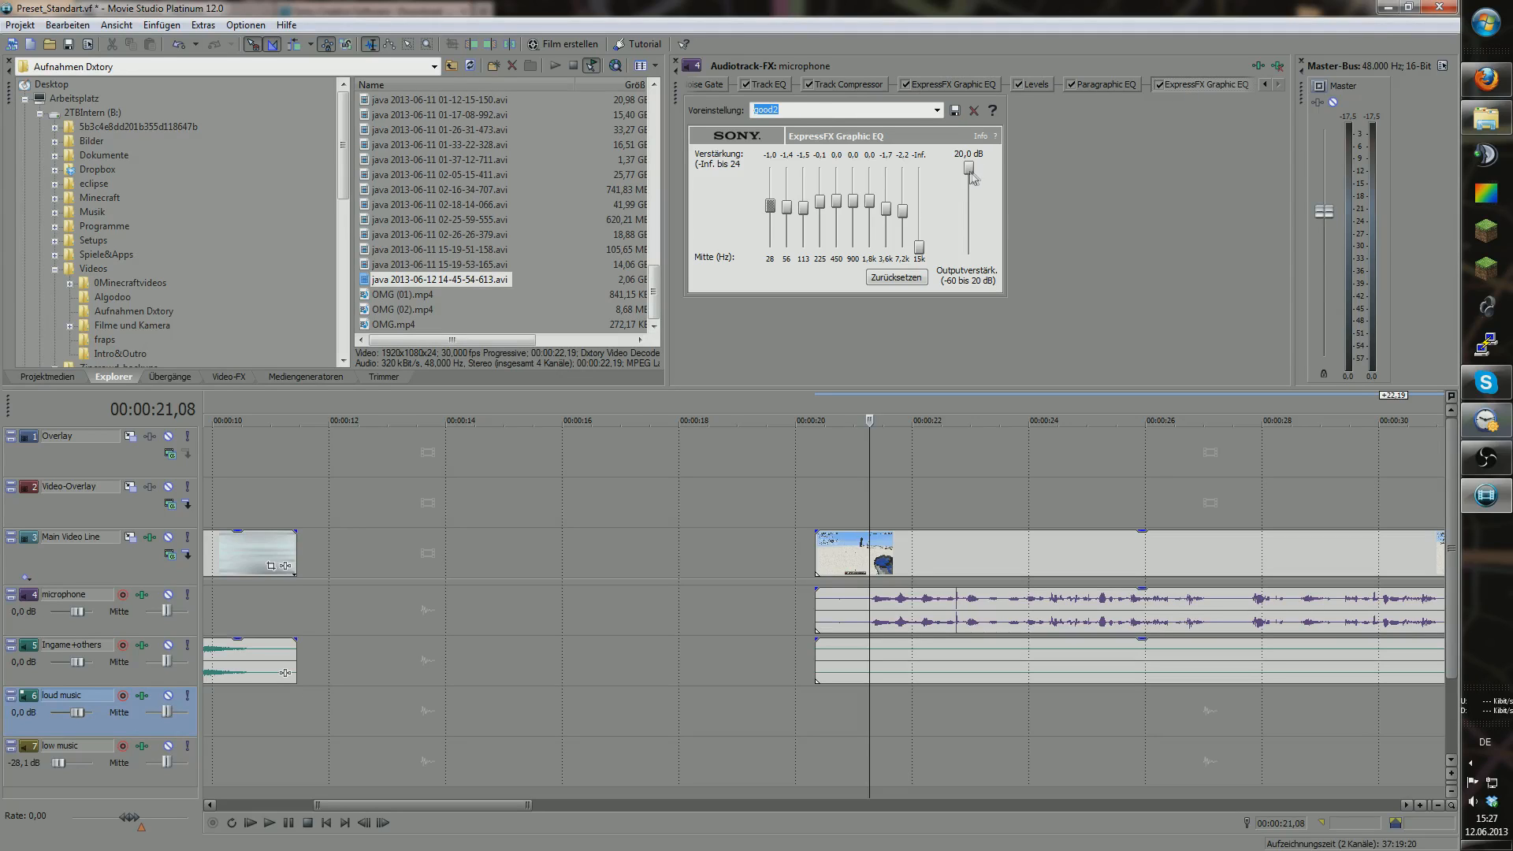
pyautogui.click(977, 87)
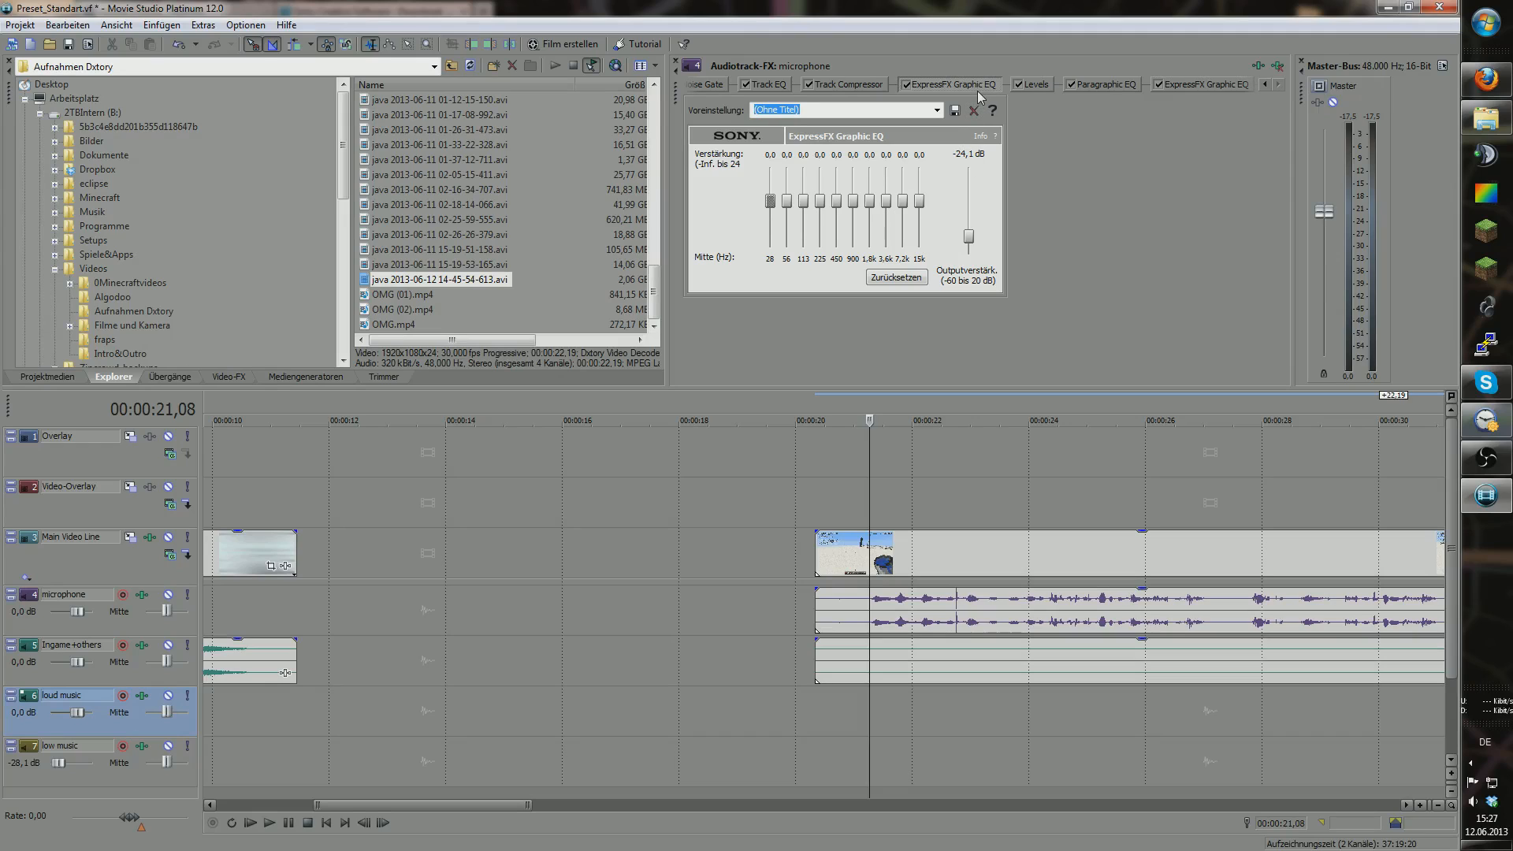
# Step: Play the clip from its start and again from about 22 seconds
pyautogui.moveTo(870, 709); pyautogui.dragTo(815, 695)
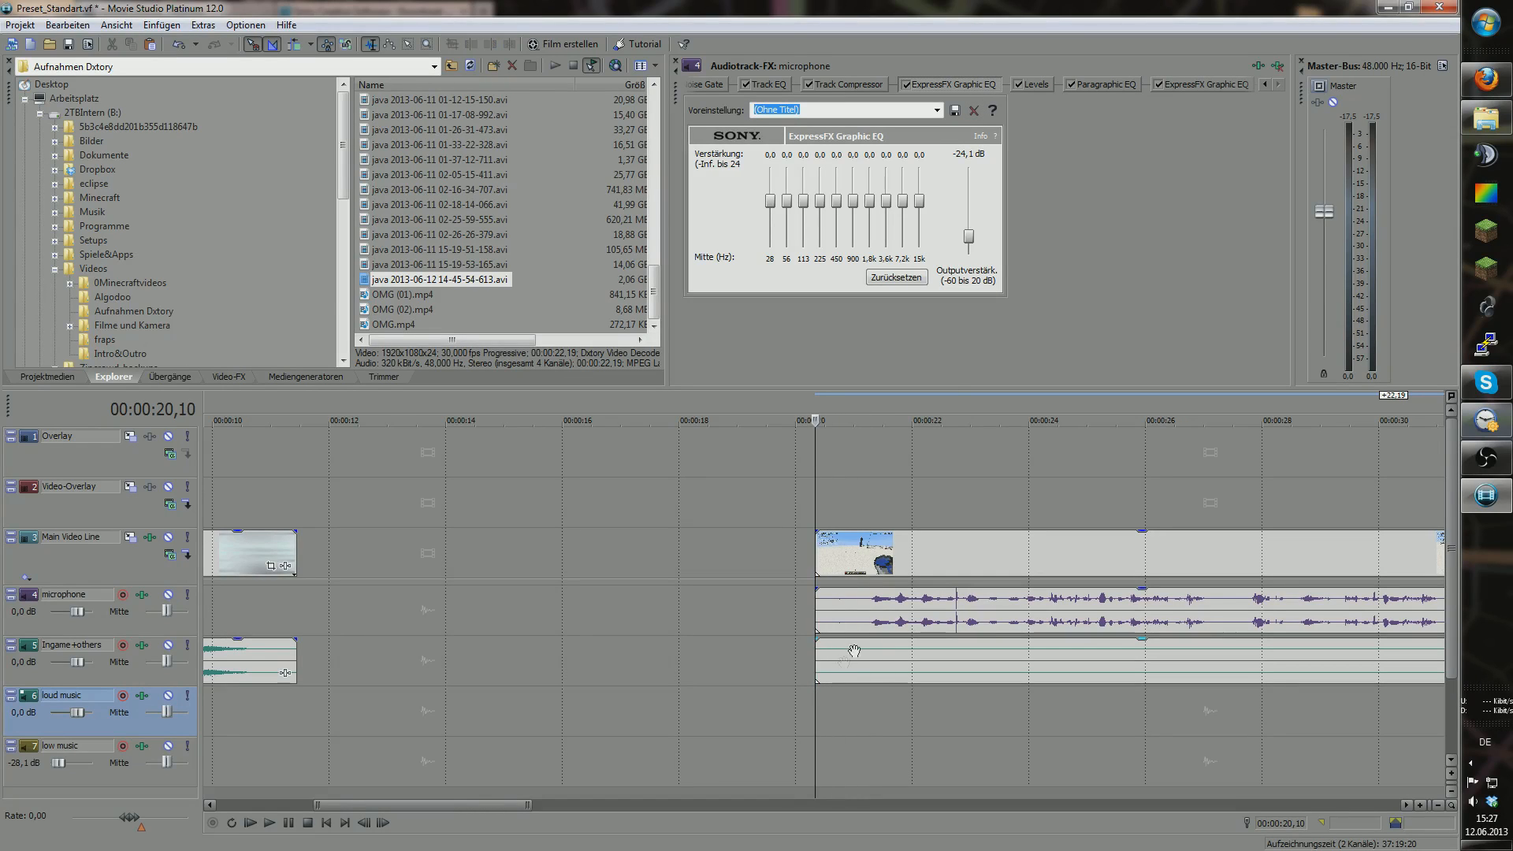
pyautogui.press('space')
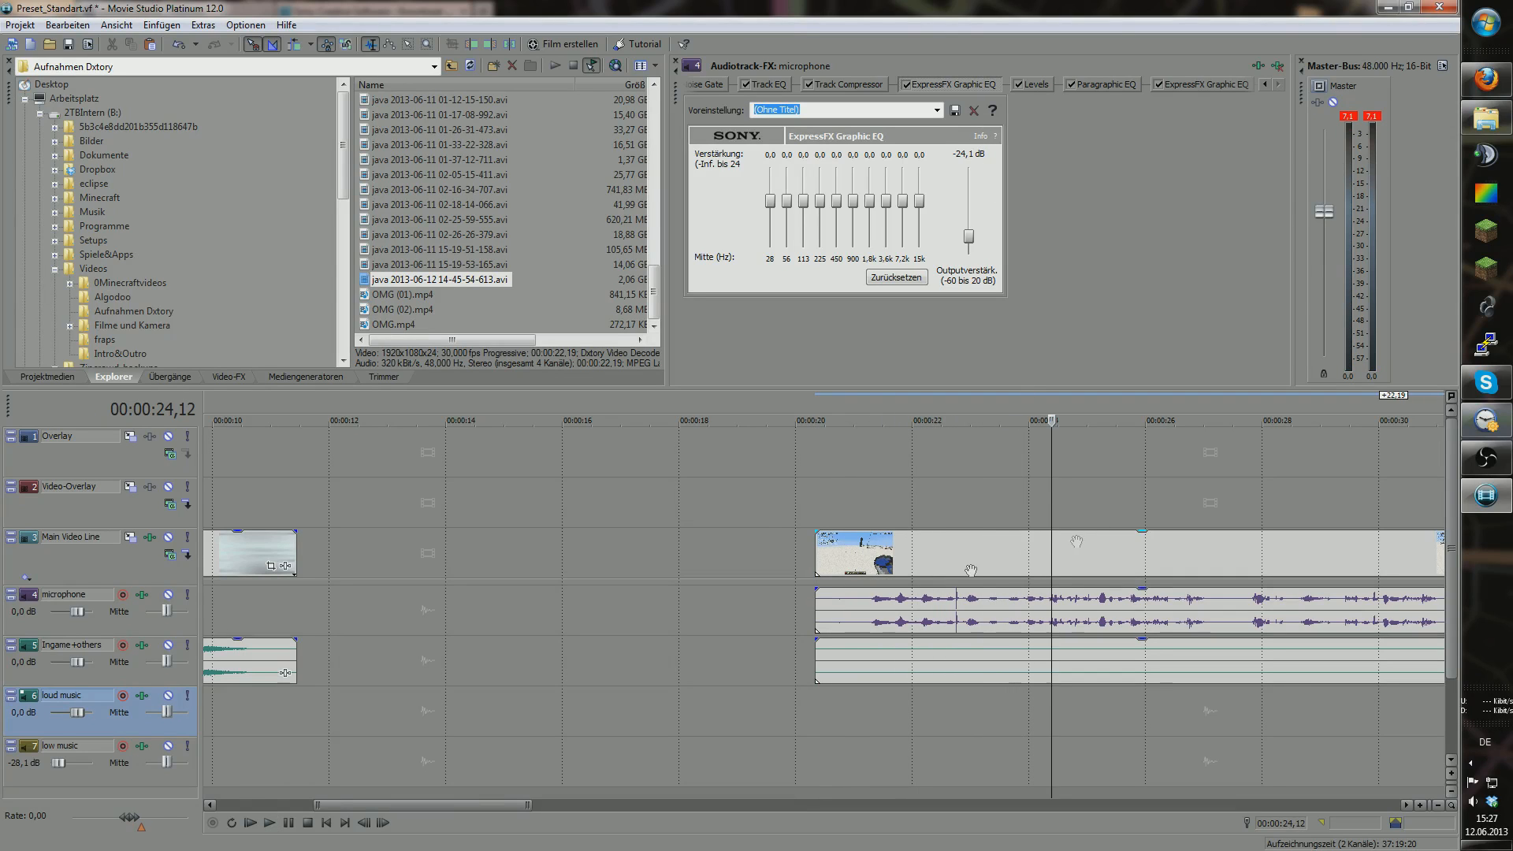
pyautogui.moveTo(1056, 703); pyautogui.dragTo(1031, 703)
pyautogui.click(953, 702)
pyautogui.press('space')
pyautogui.press('space')
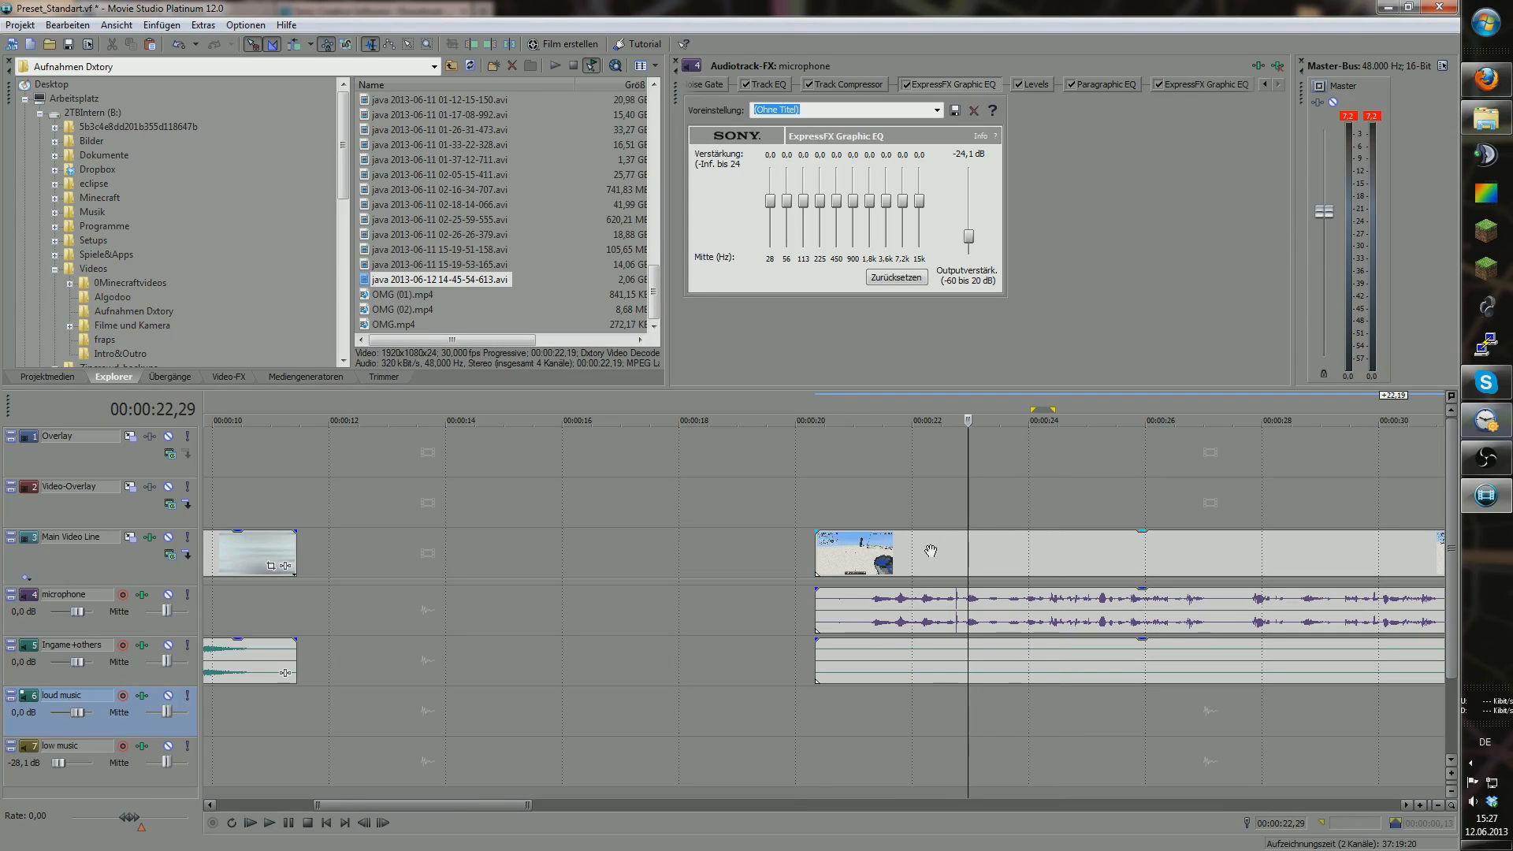
# Step: Move the voice clip onto the loud music track and play it
pyautogui.moveTo(912, 614); pyautogui.dragTo(908, 540)
pyautogui.moveTo(903, 476); pyautogui.dragTo(911, 714)
pyautogui.moveTo(966, 760); pyautogui.dragTo(818, 750)
pyautogui.press('space')
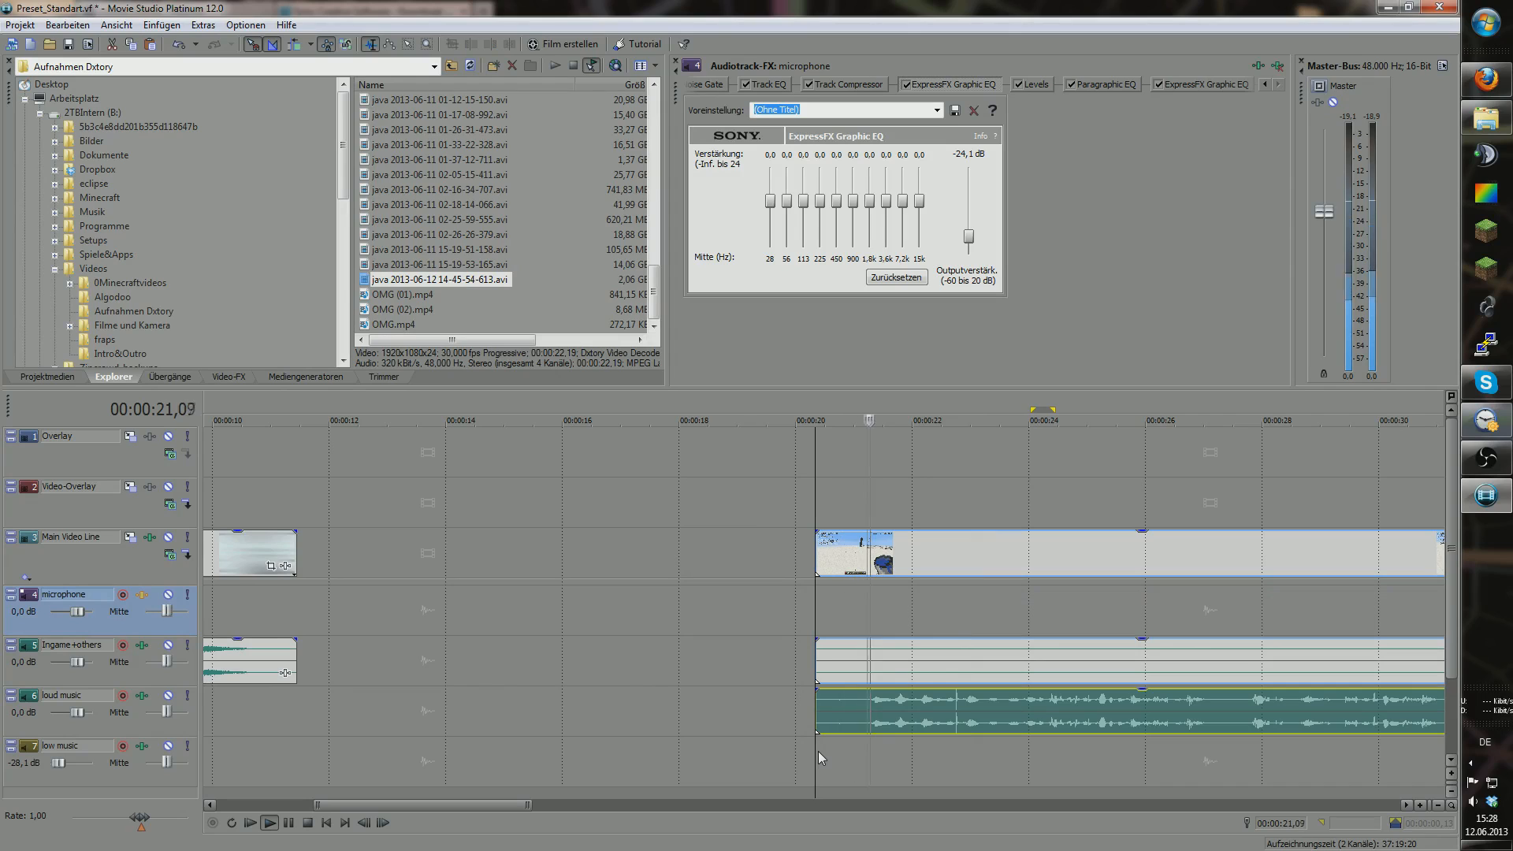
pyautogui.press('space')
pyautogui.click(816, 750)
pyautogui.press('space')
pyautogui.press('space')
pyautogui.press('space')
pyautogui.press('space')
# Step: Move the voice clip back to the microphone track and play it
pyautogui.click(942, 731)
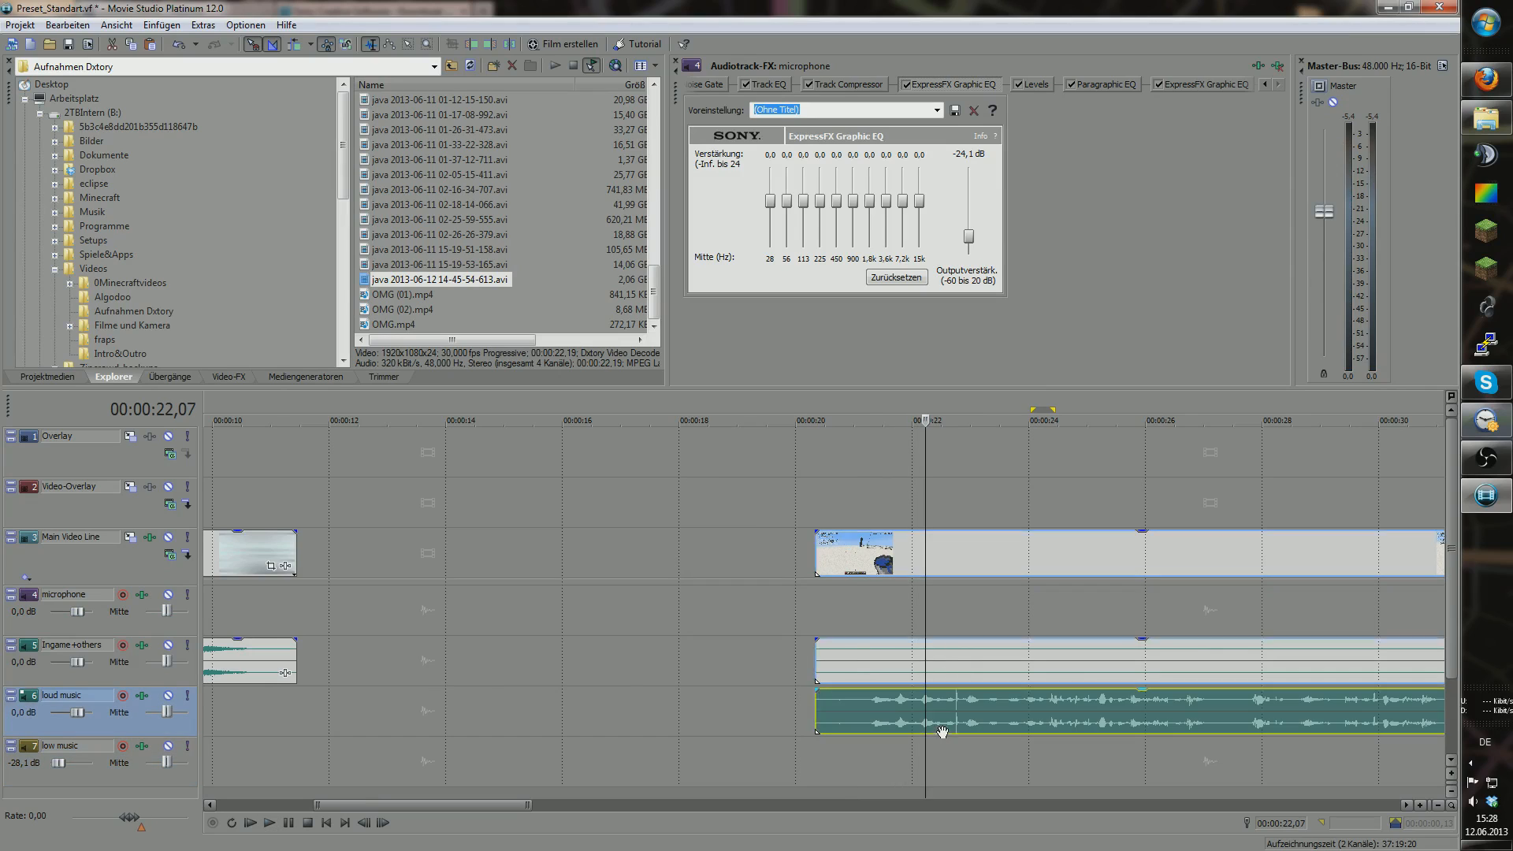
pyautogui.moveTo(942, 732); pyautogui.dragTo(944, 621)
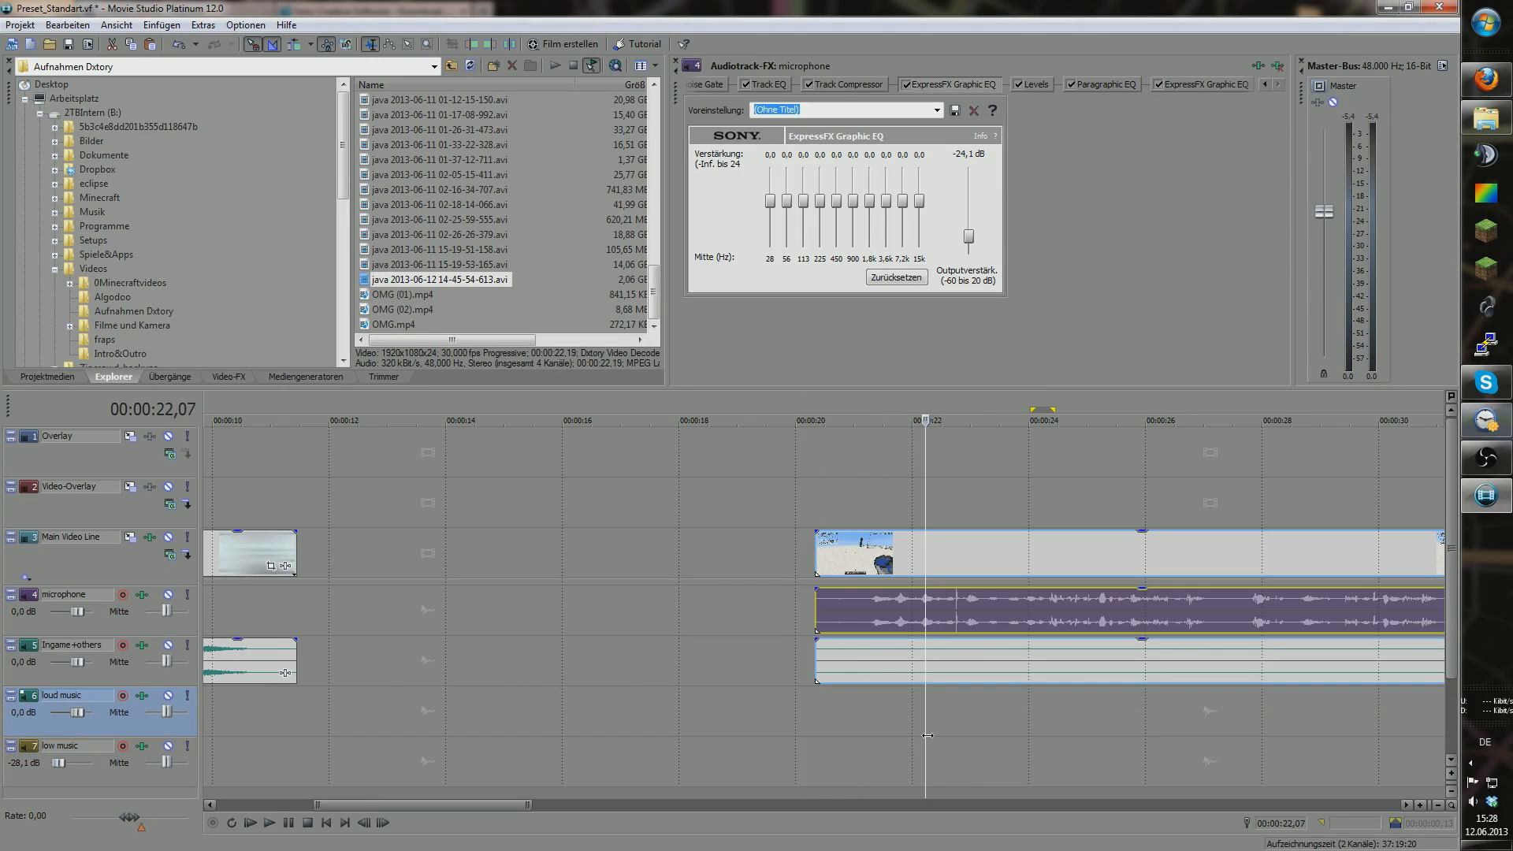
pyautogui.click(833, 723)
pyautogui.press('space')
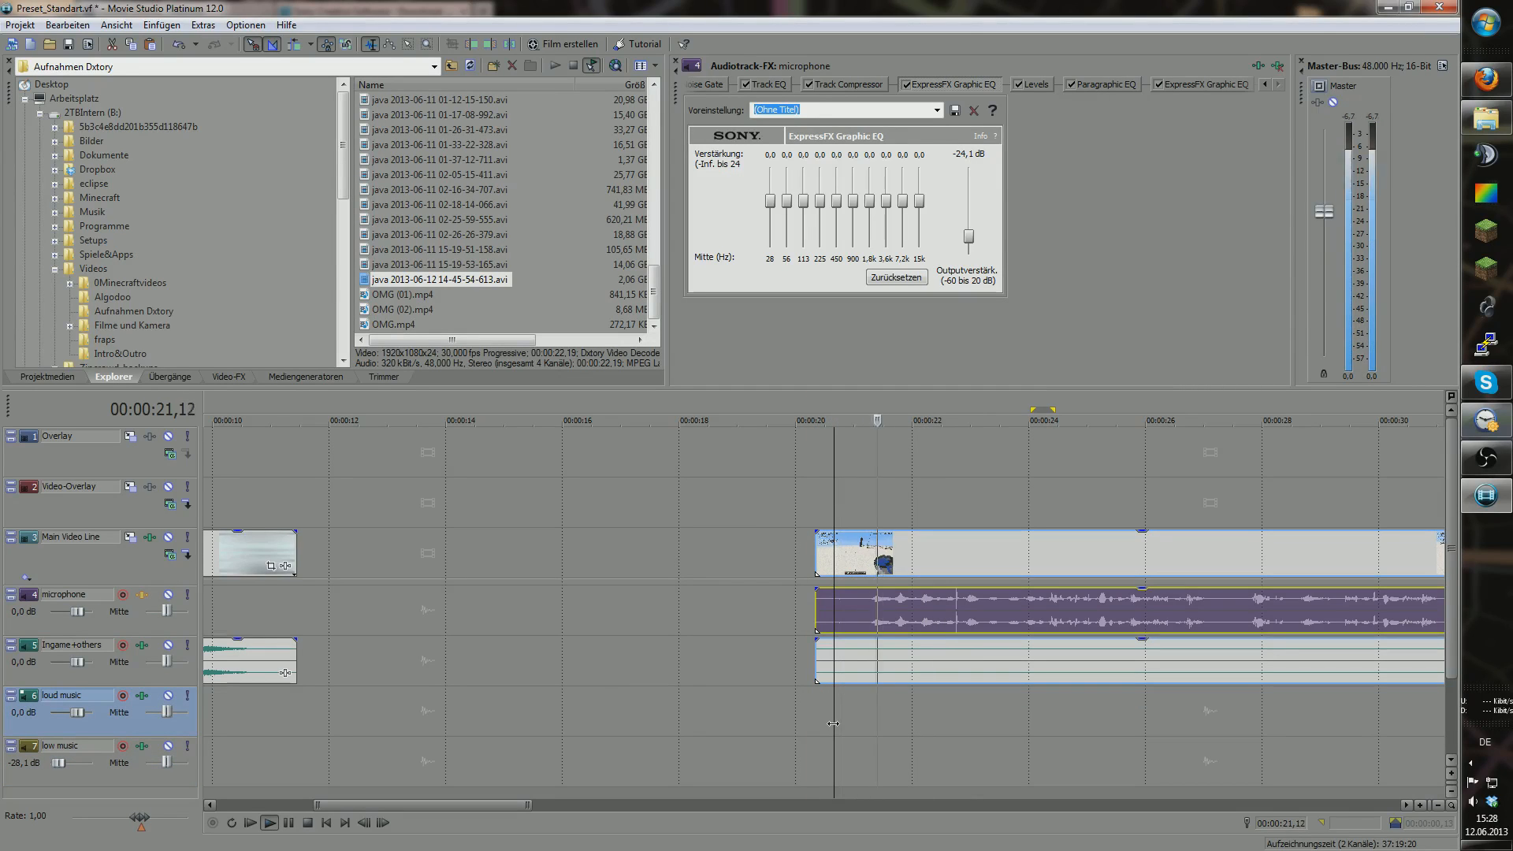
pyautogui.press('space')
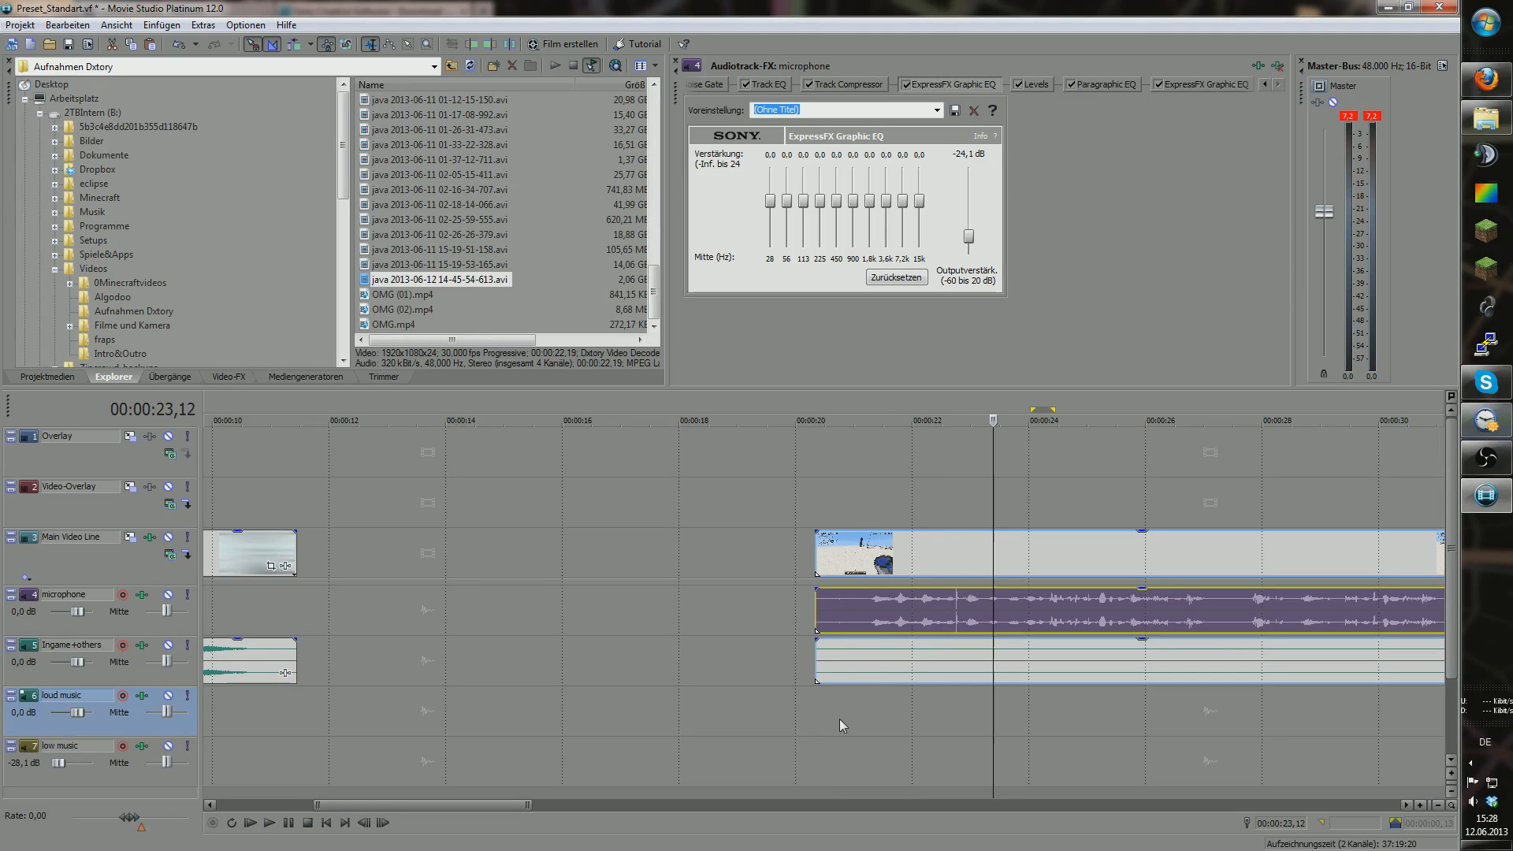
# Step: Replay the clip with the good2 graphic EQ shown
pyautogui.click(1186, 83)
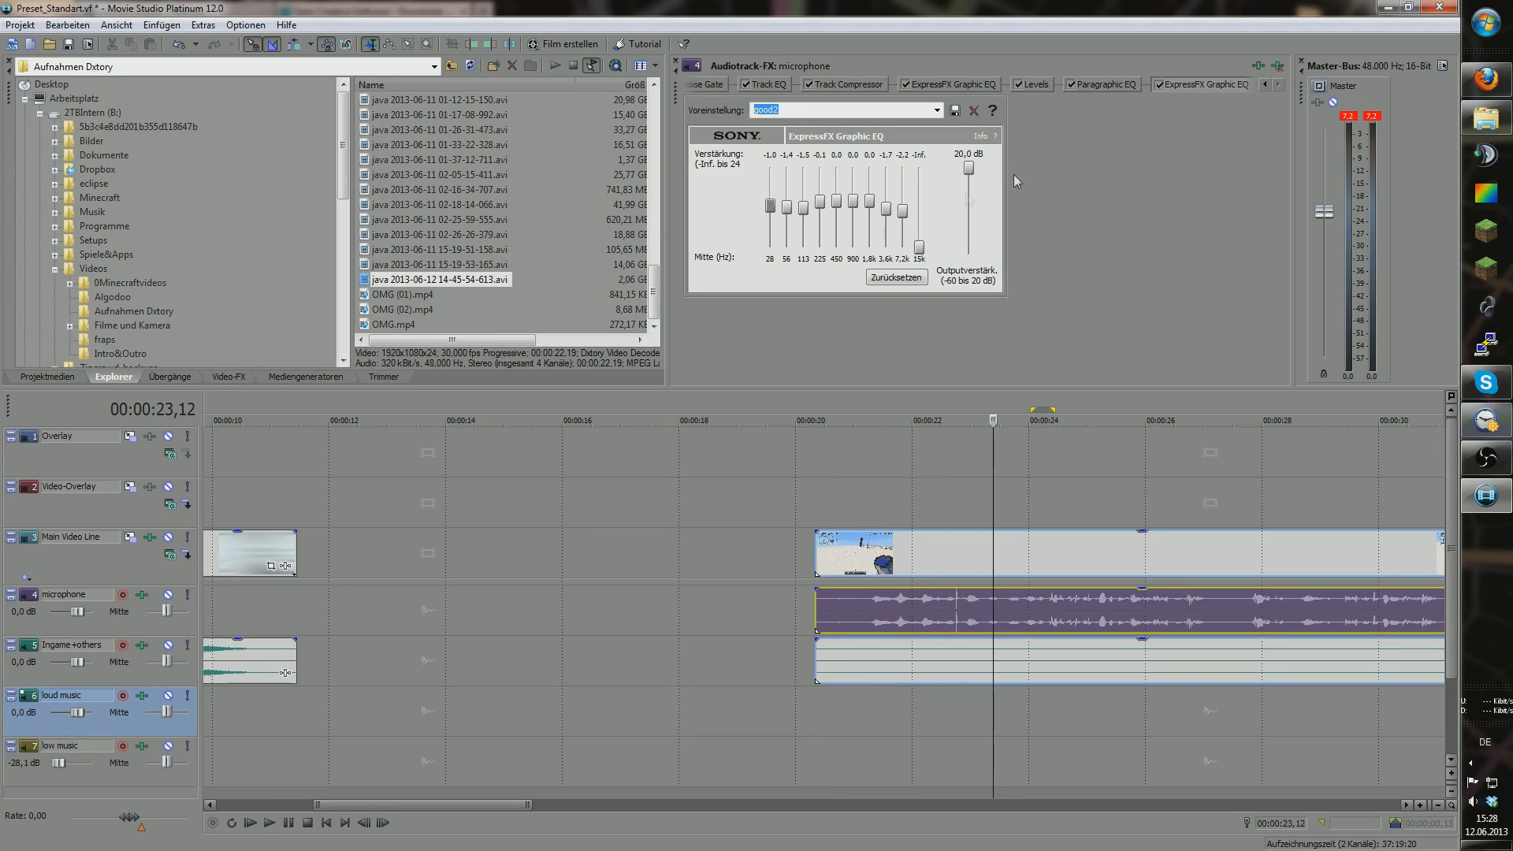
pyautogui.moveTo(996, 712); pyautogui.dragTo(979, 713)
pyautogui.press('space')
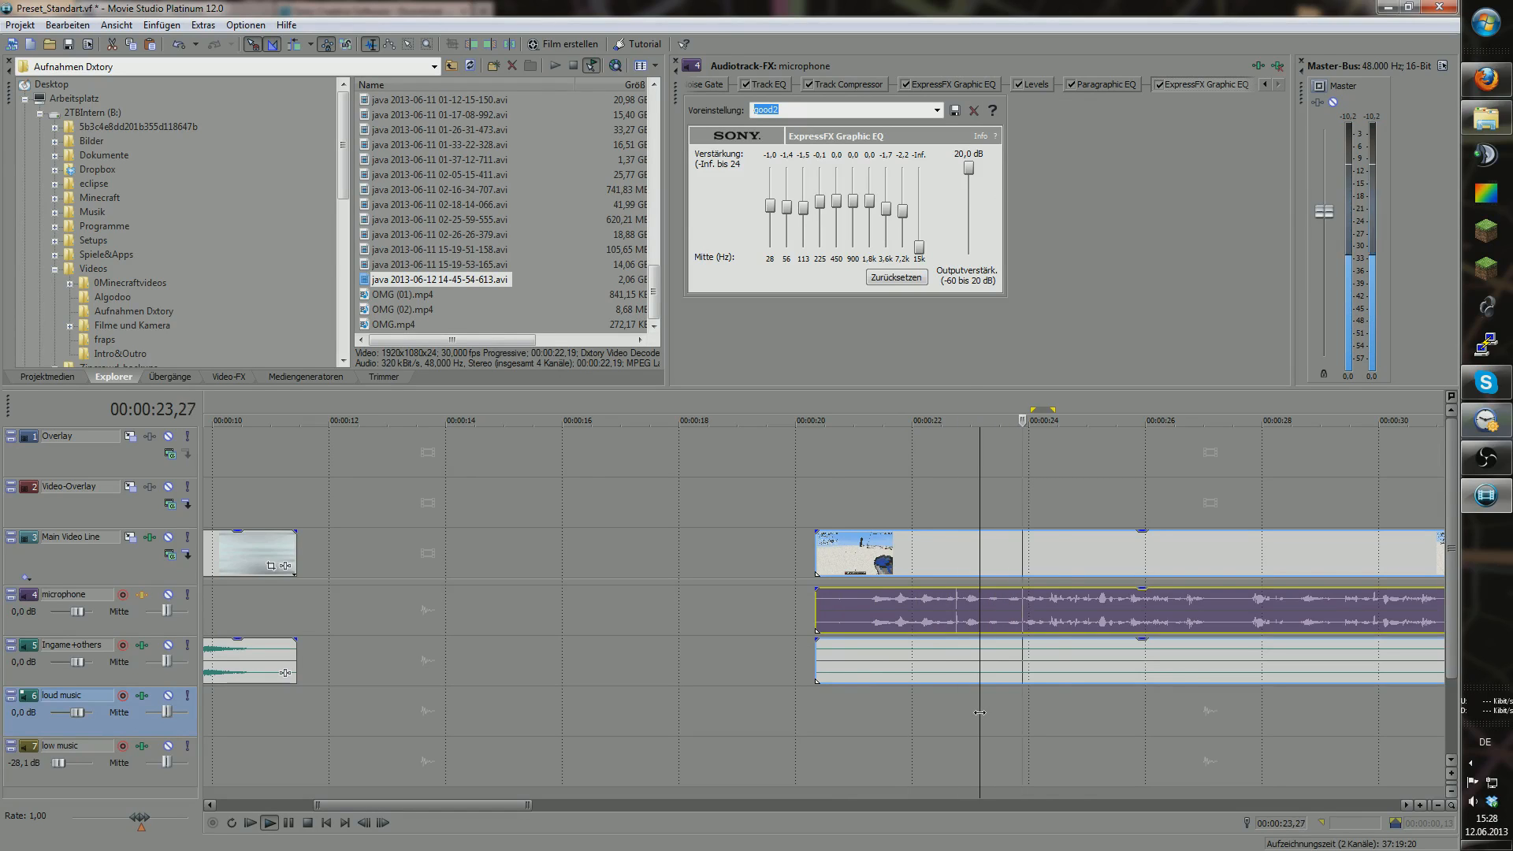
pyautogui.click(1188, 679)
pyautogui.press('Return')
# Step: Try the voice clip on the loud music track near 27 seconds, then return it to the microphone track
pyautogui.moveTo(932, 630); pyautogui.dragTo(938, 709)
pyautogui.moveTo(1228, 750); pyautogui.dragTo(1206, 739)
pyautogui.press('space')
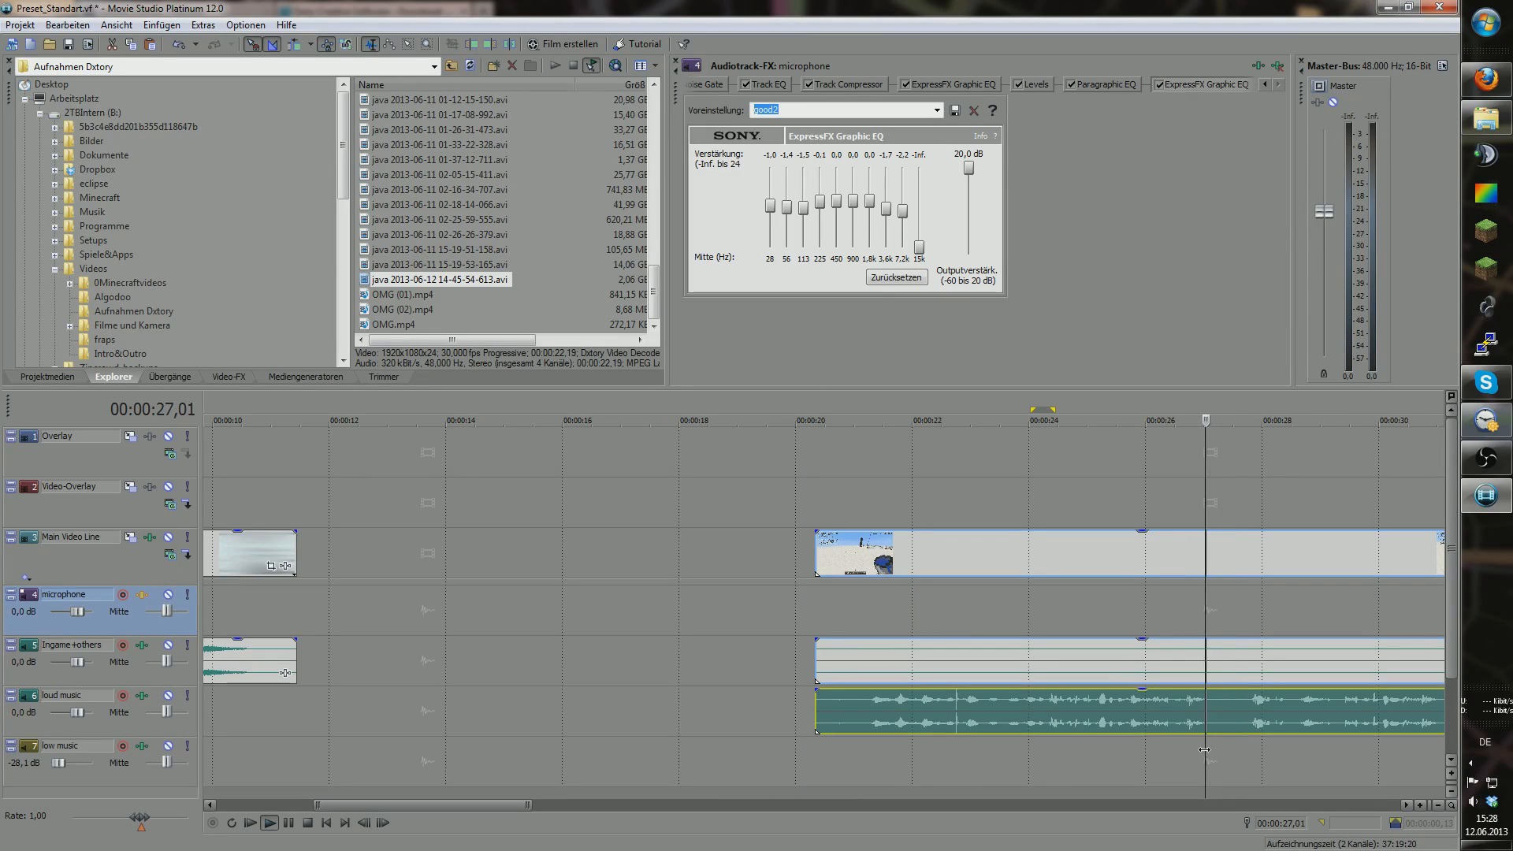
pyautogui.press('Return')
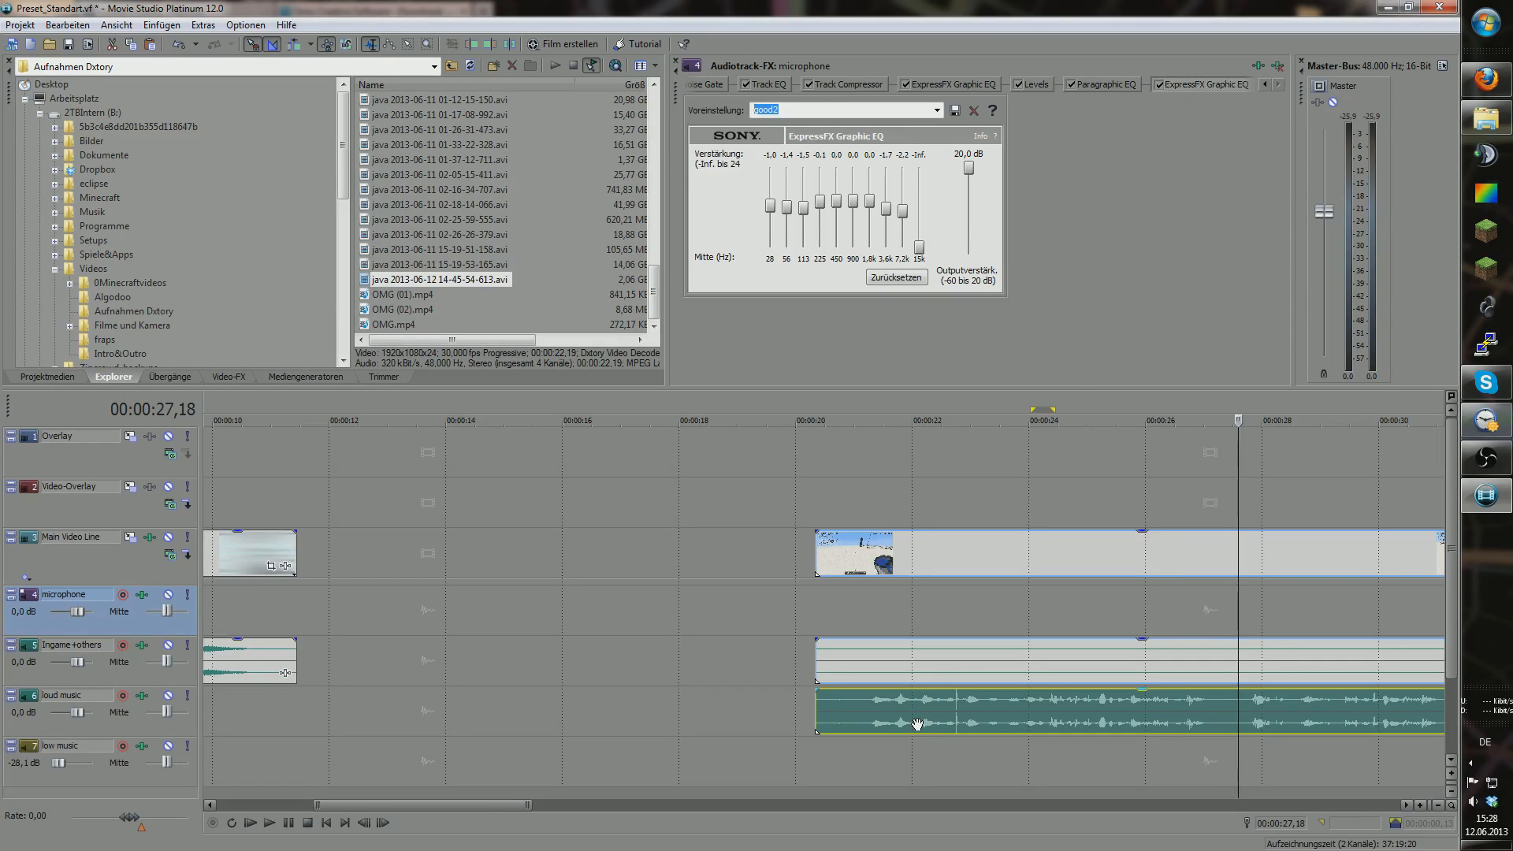
pyautogui.moveTo(917, 726); pyautogui.dragTo(918, 613)
# Step: Add the recordings 15-19-51-158.avi and 02-16-34-707.avi to the timeline
pyautogui.click(1439, 804)
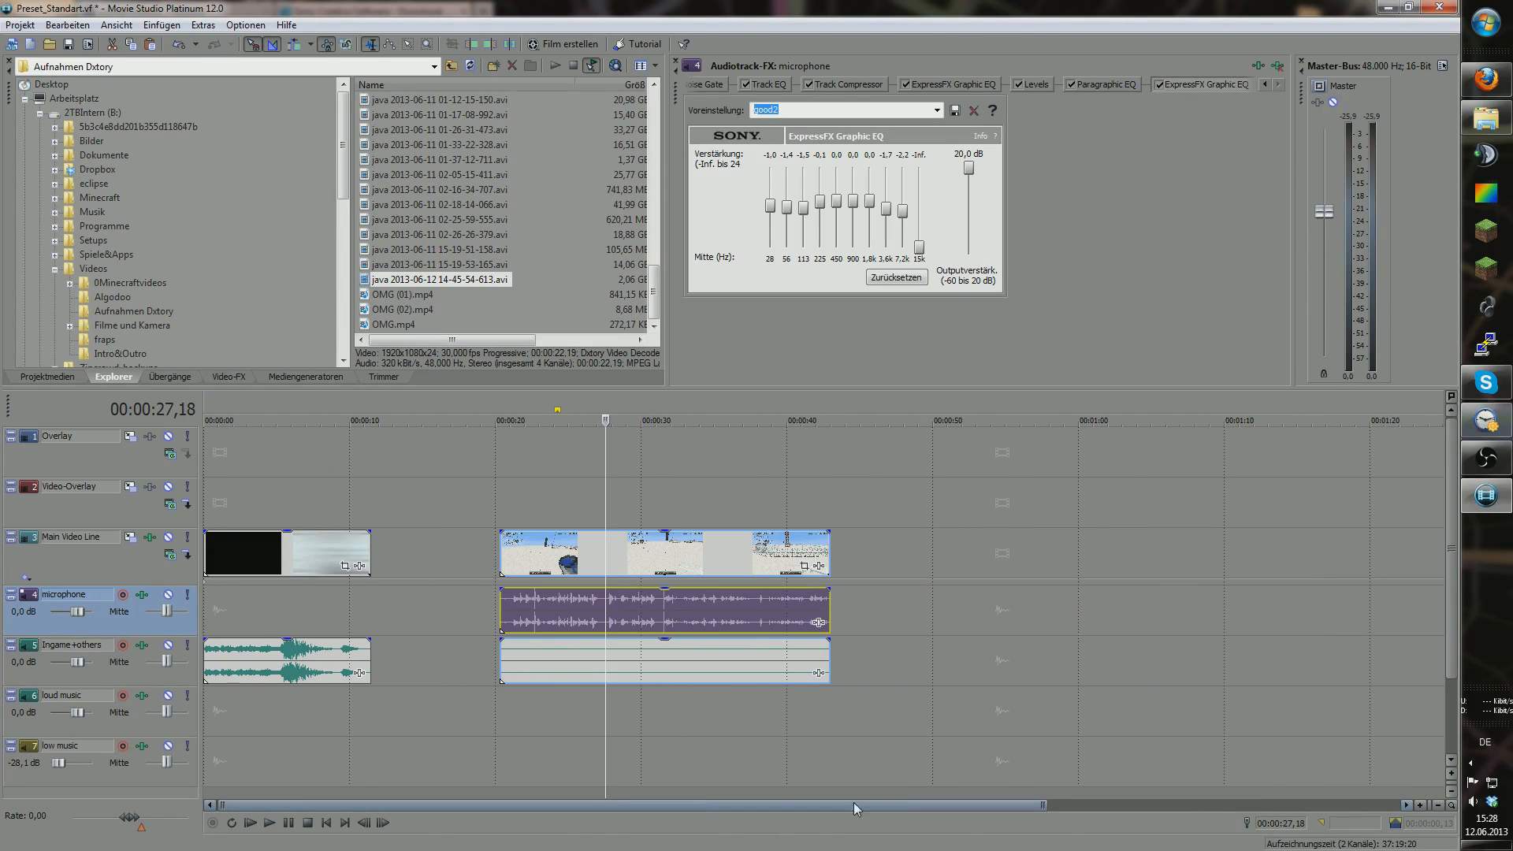
pyautogui.moveTo(606, 695); pyautogui.dragTo(568, 672)
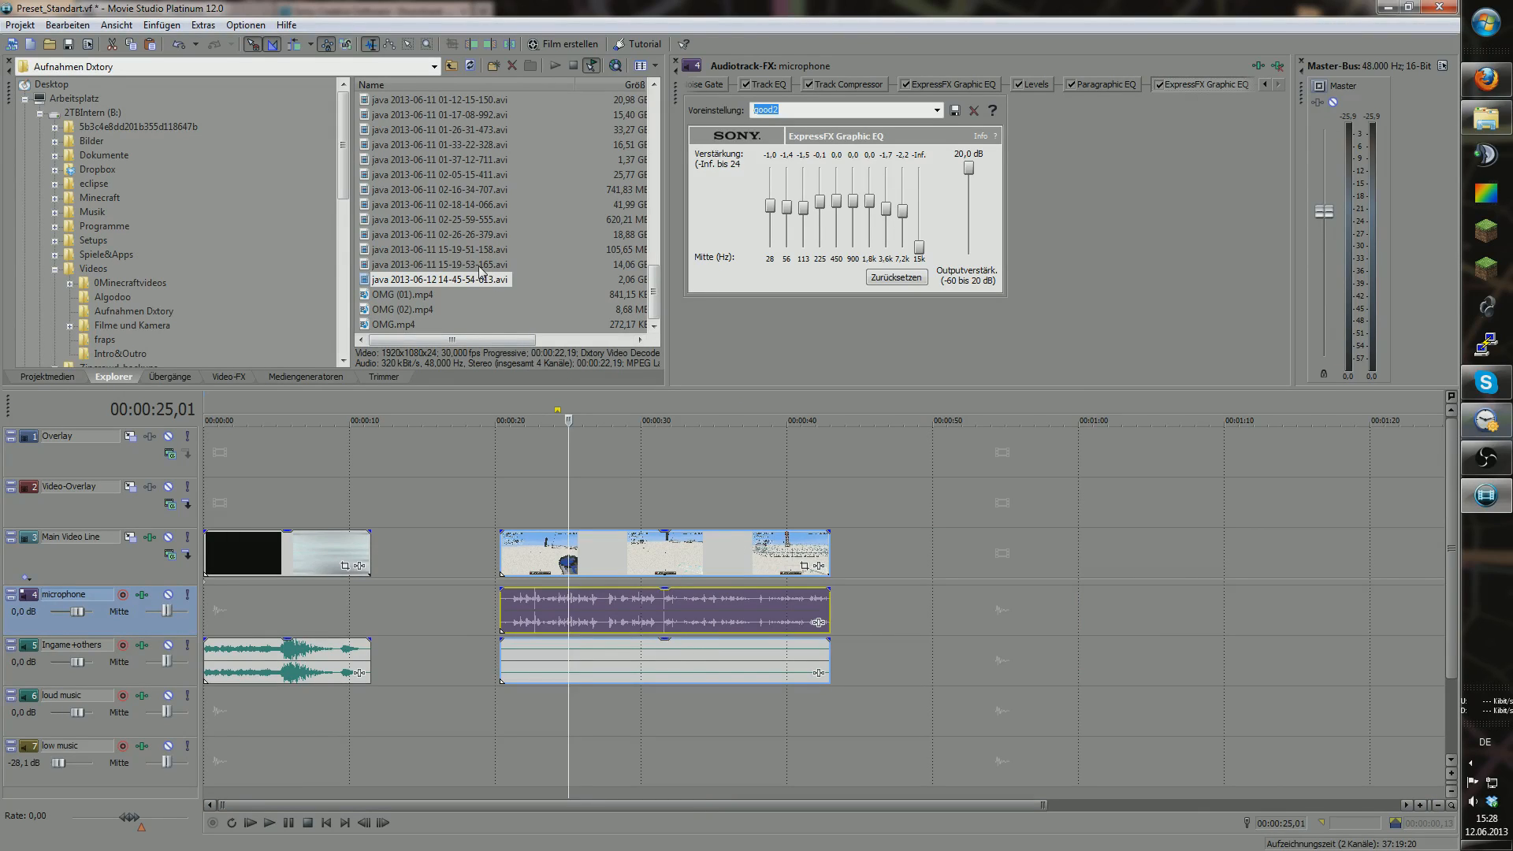
pyautogui.moveTo(473, 249); pyautogui.dragTo(887, 554)
pyautogui.click(891, 554)
pyautogui.press('End')
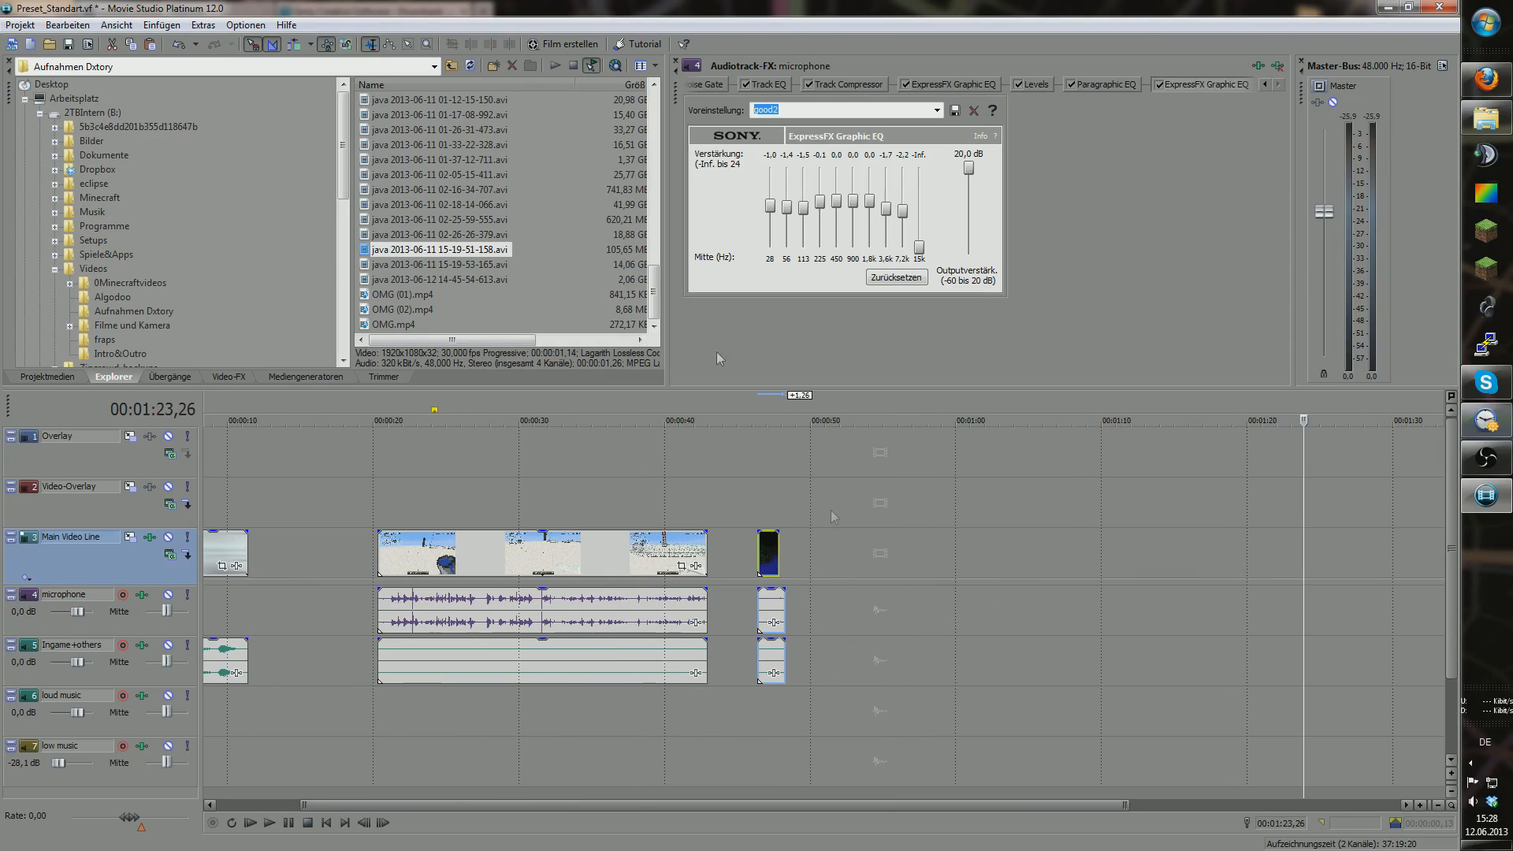
pyautogui.click(484, 218)
pyautogui.moveTo(476, 193); pyautogui.dragTo(852, 605)
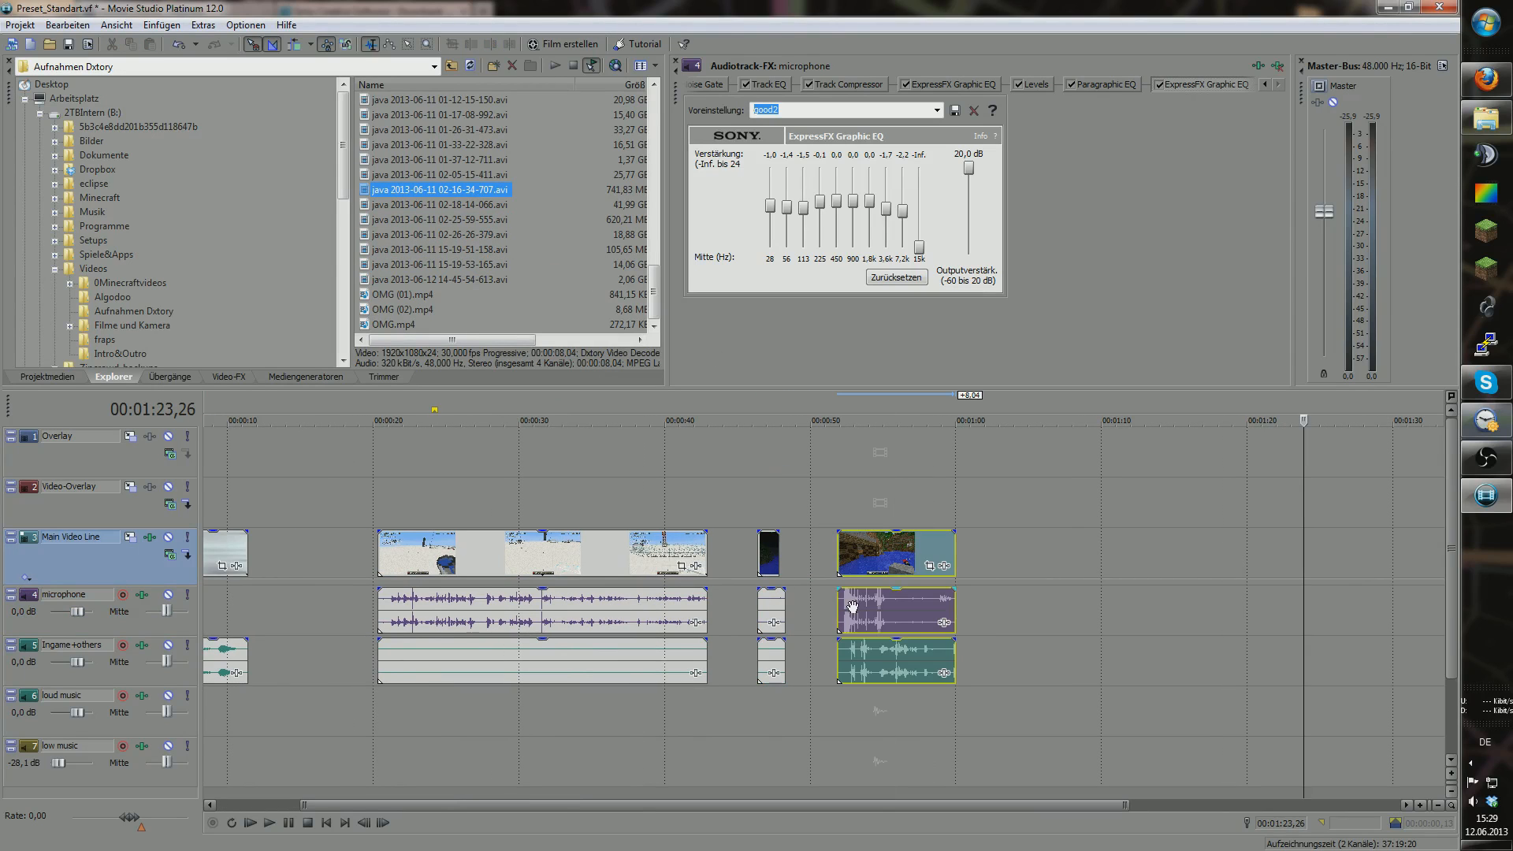
# Step: Remove the short dark clip and play back the newly added clip
pyautogui.click(772, 561)
pyautogui.click(840, 709)
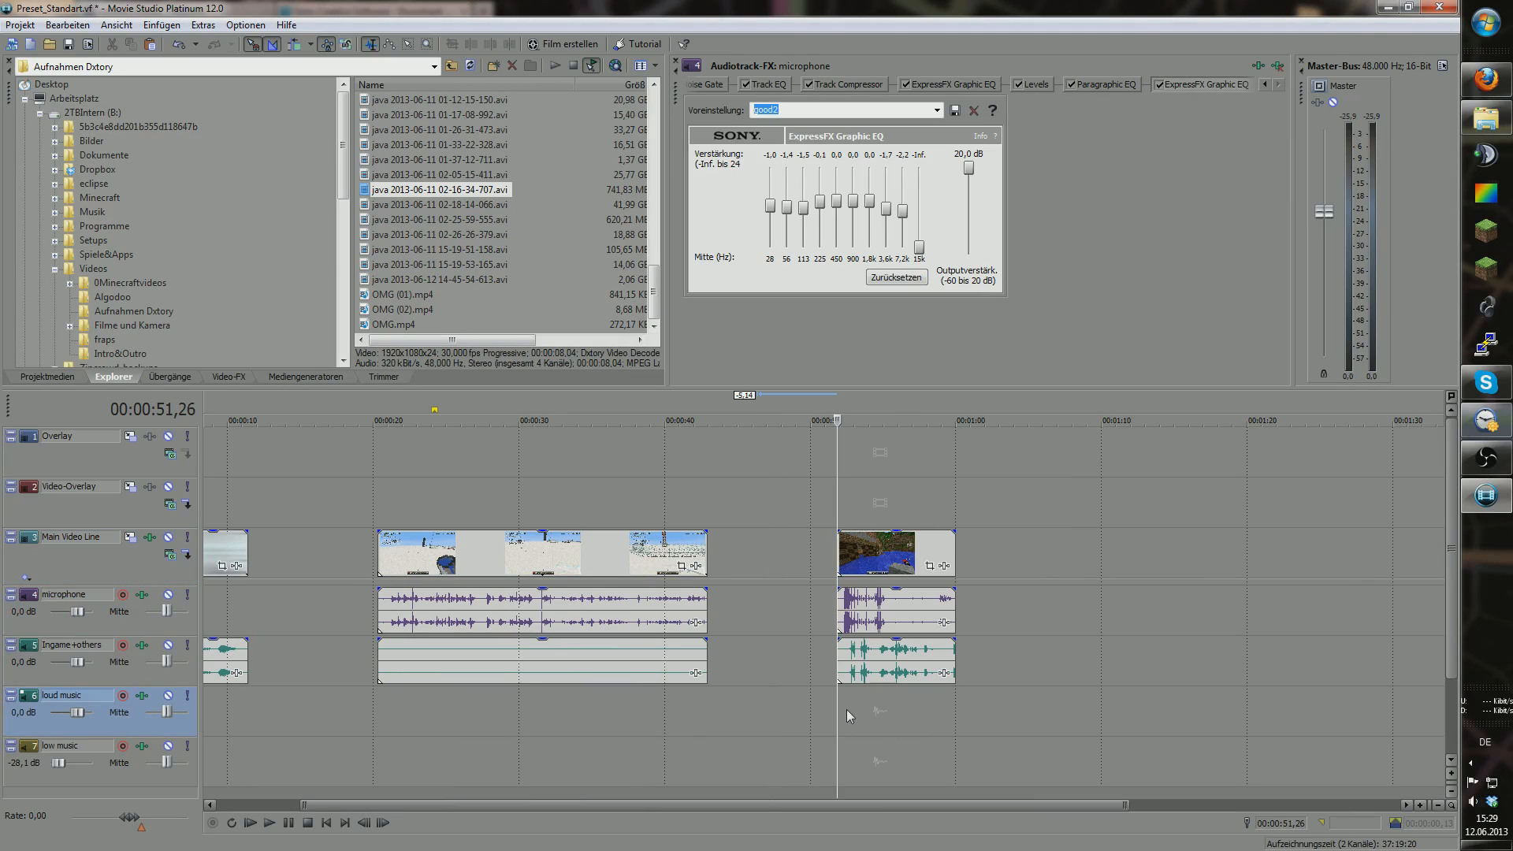
pyautogui.press('space')
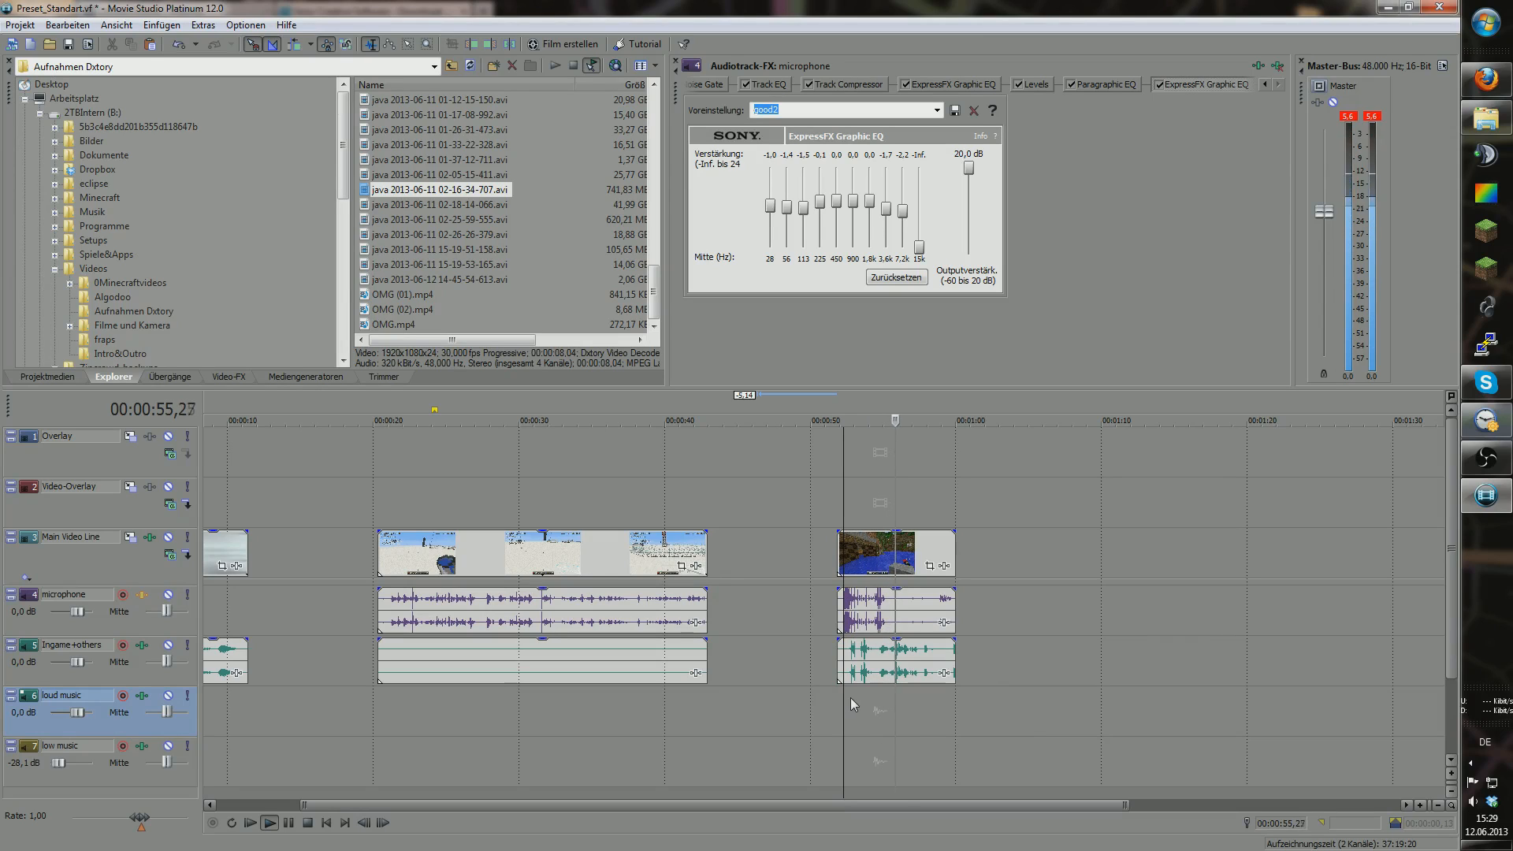
pyautogui.press('Return')
pyautogui.moveTo(906, 702); pyautogui.dragTo(824, 703)
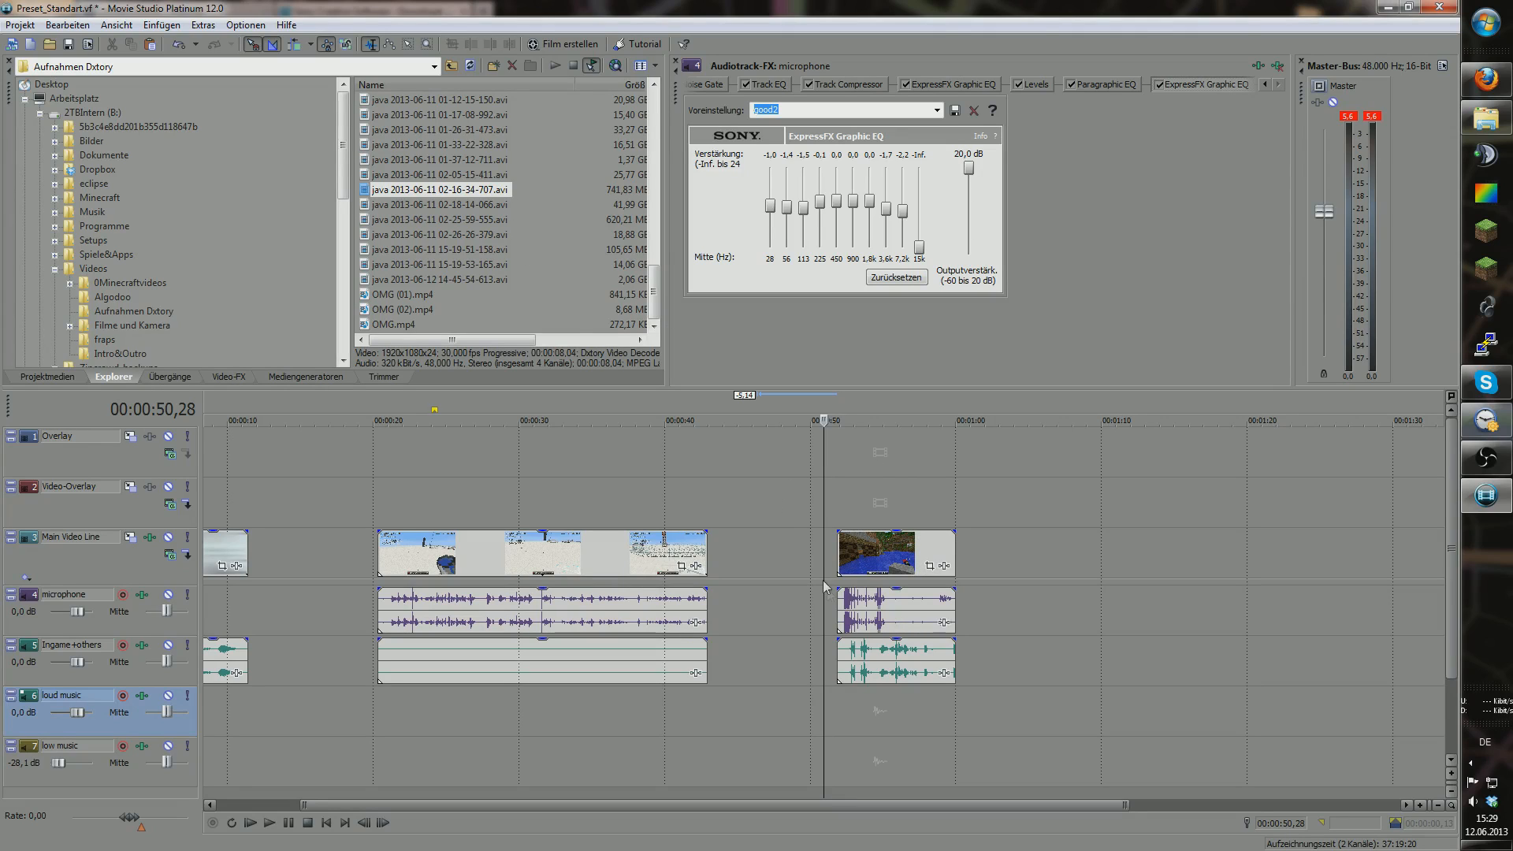
# Step: Place 02-18-14-066.avi after the existing clips and zoom out to see it whole
pyautogui.rightClick(497, 195)
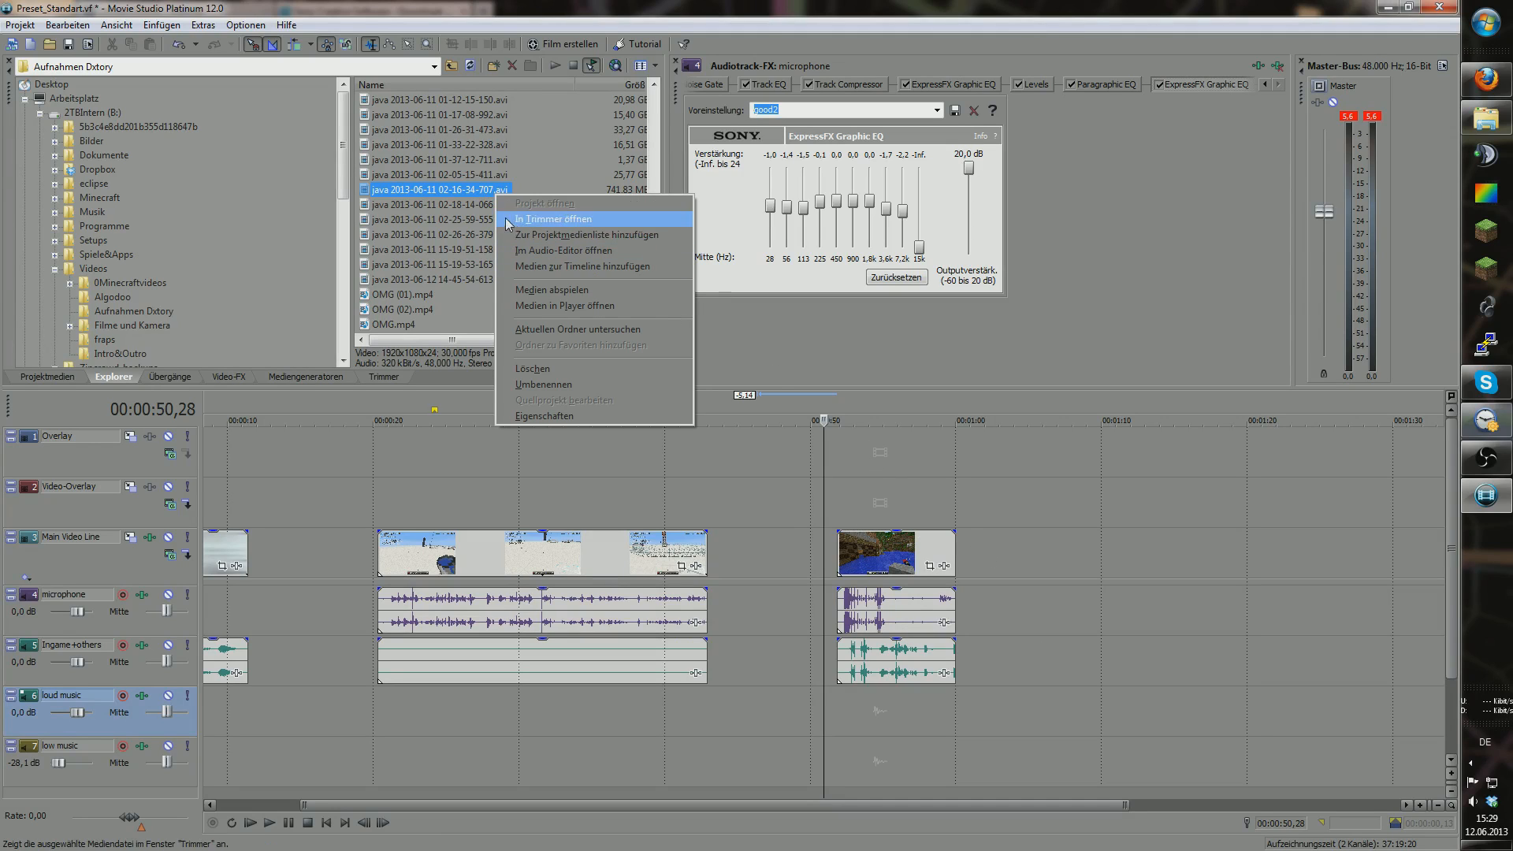
pyautogui.click(470, 205)
pyautogui.moveTo(470, 205); pyautogui.dragTo(1005, 561)
pyautogui.moveTo(390, 804); pyautogui.dragTo(1331, 818)
pyautogui.click(1438, 805)
pyautogui.click(1438, 804)
pyautogui.click(1438, 804)
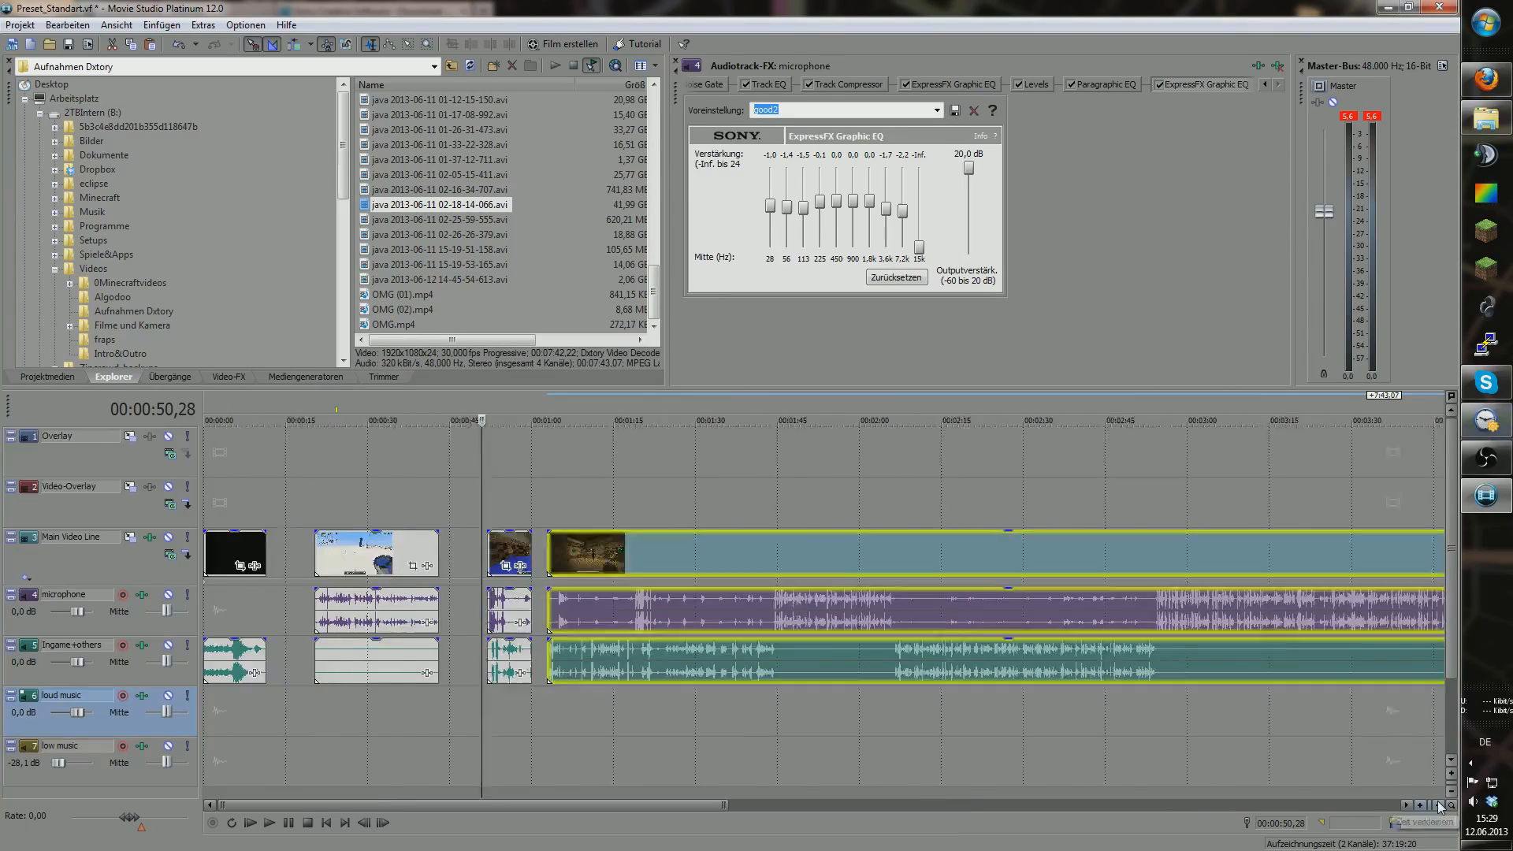
pyautogui.click(1438, 805)
# Step: Delete the long 02-18-14-066 clip from the timeline
pyautogui.click(712, 709)
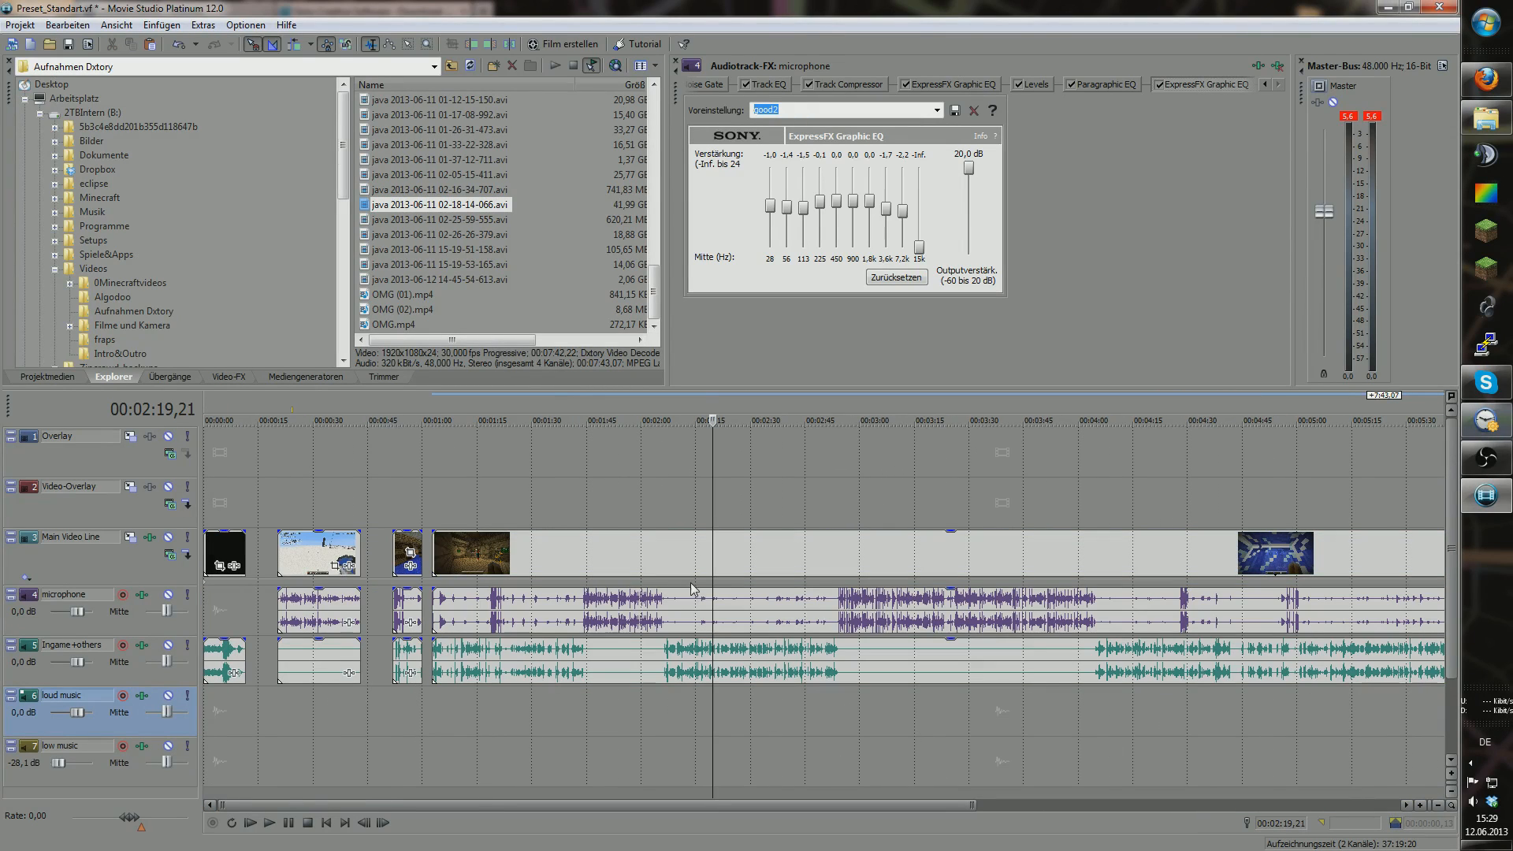
pyautogui.moveTo(693, 591); pyautogui.dragTo(396, 650)
pyautogui.click(687, 552)
pyautogui.press('Delete')
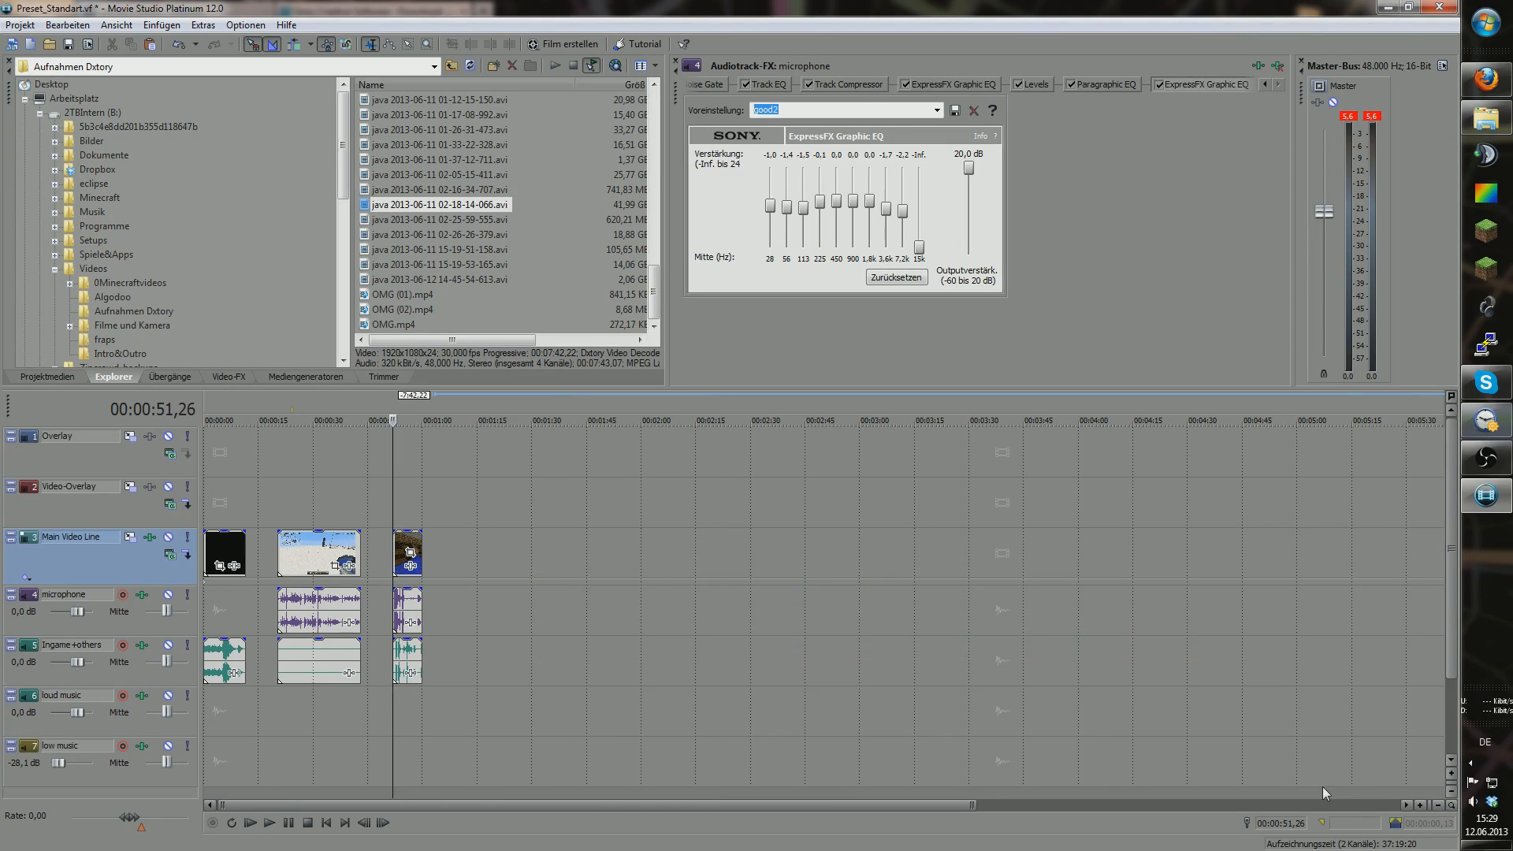
# Step: Delete the two remaining clip groups so only the intro clip is left
pyautogui.click(1424, 805)
pyautogui.click(1425, 806)
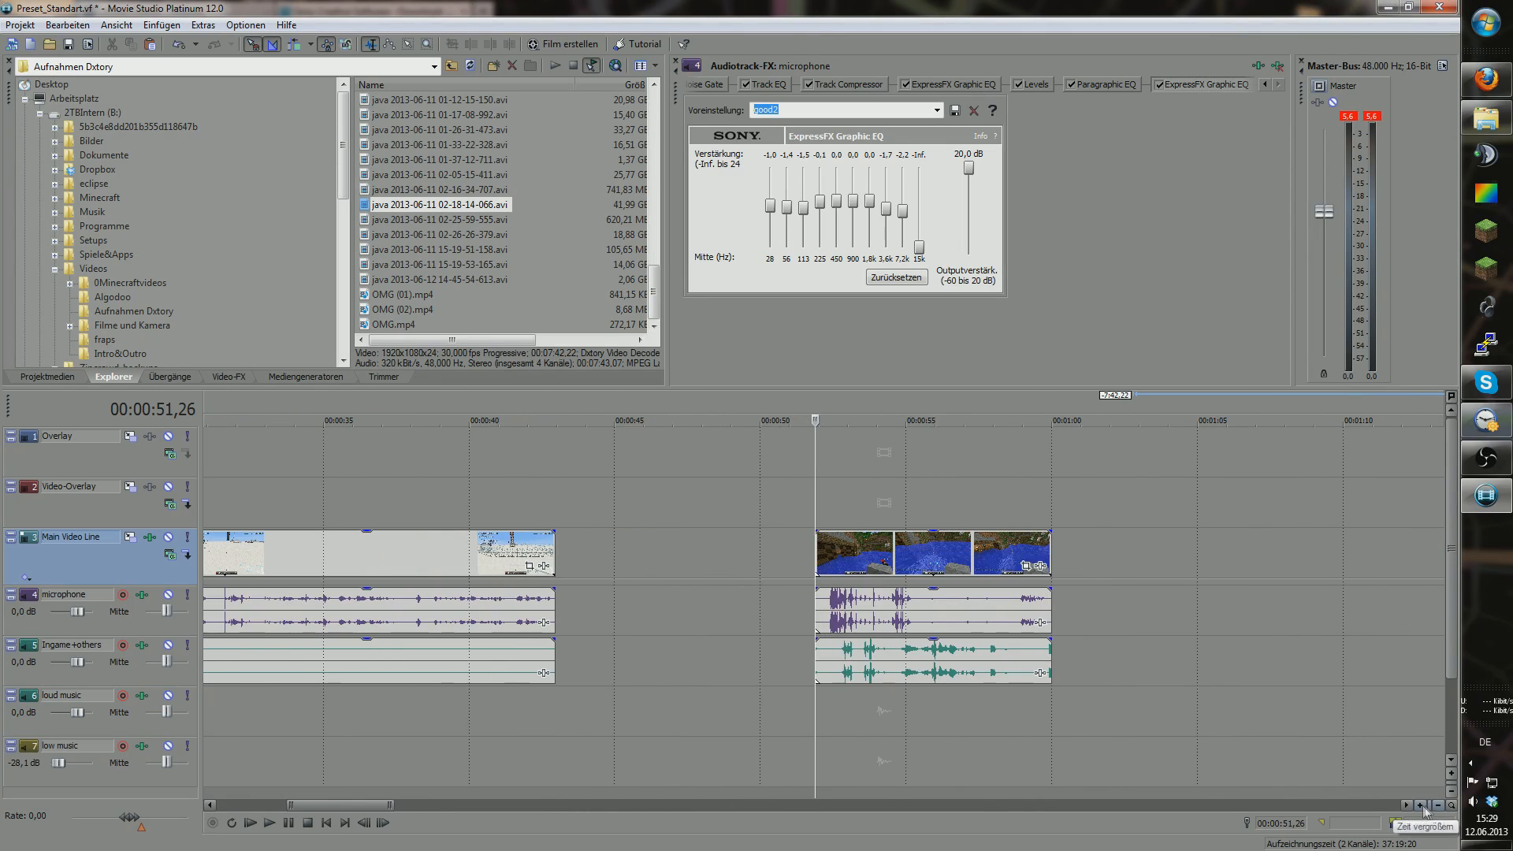
pyautogui.moveTo(352, 805); pyautogui.dragTo(314, 806)
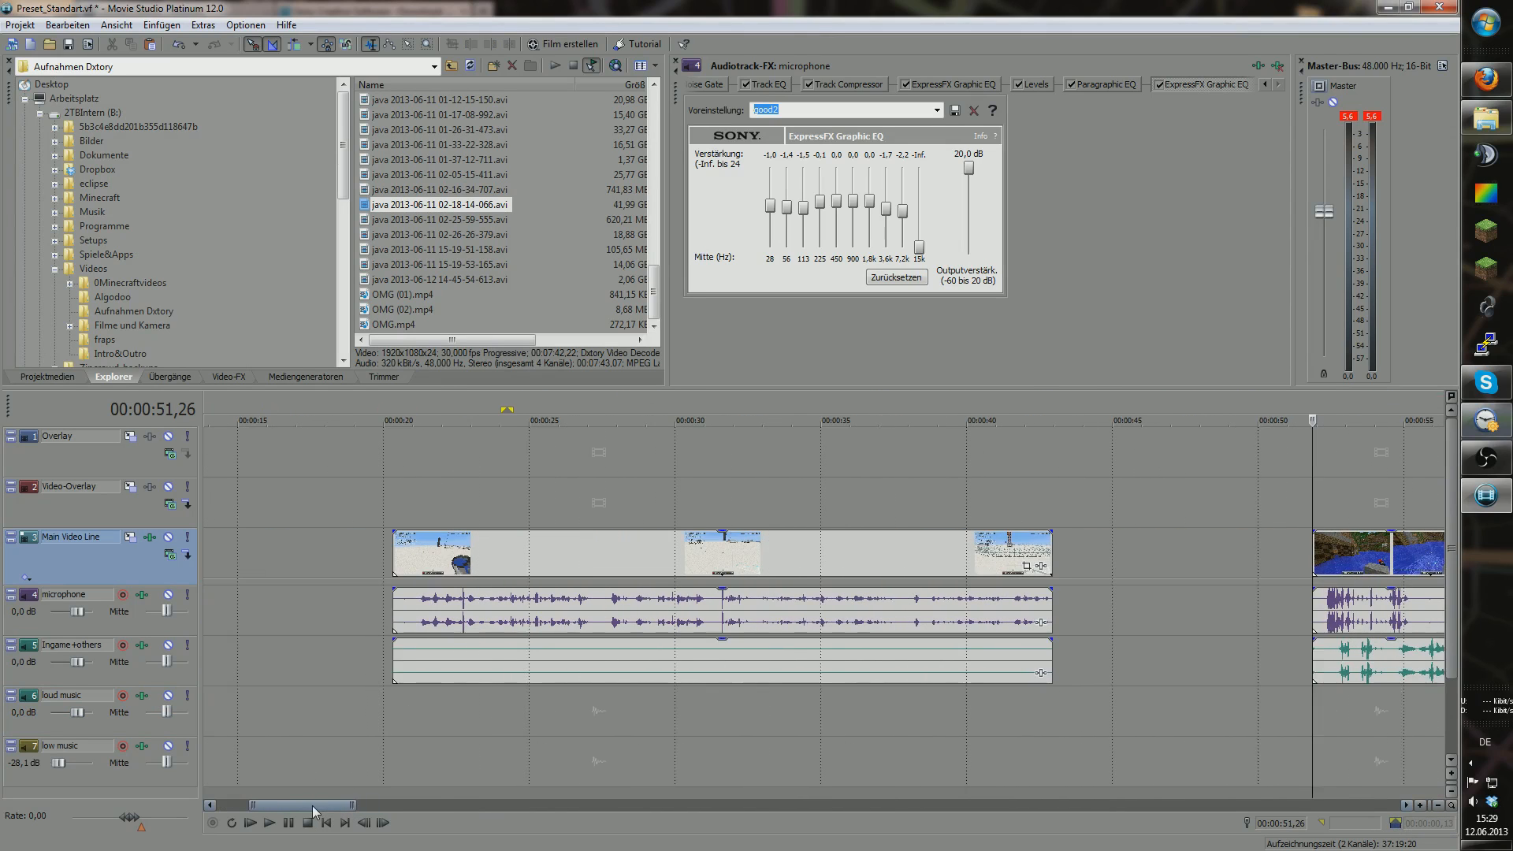
pyautogui.click(1365, 549)
pyautogui.press('Delete')
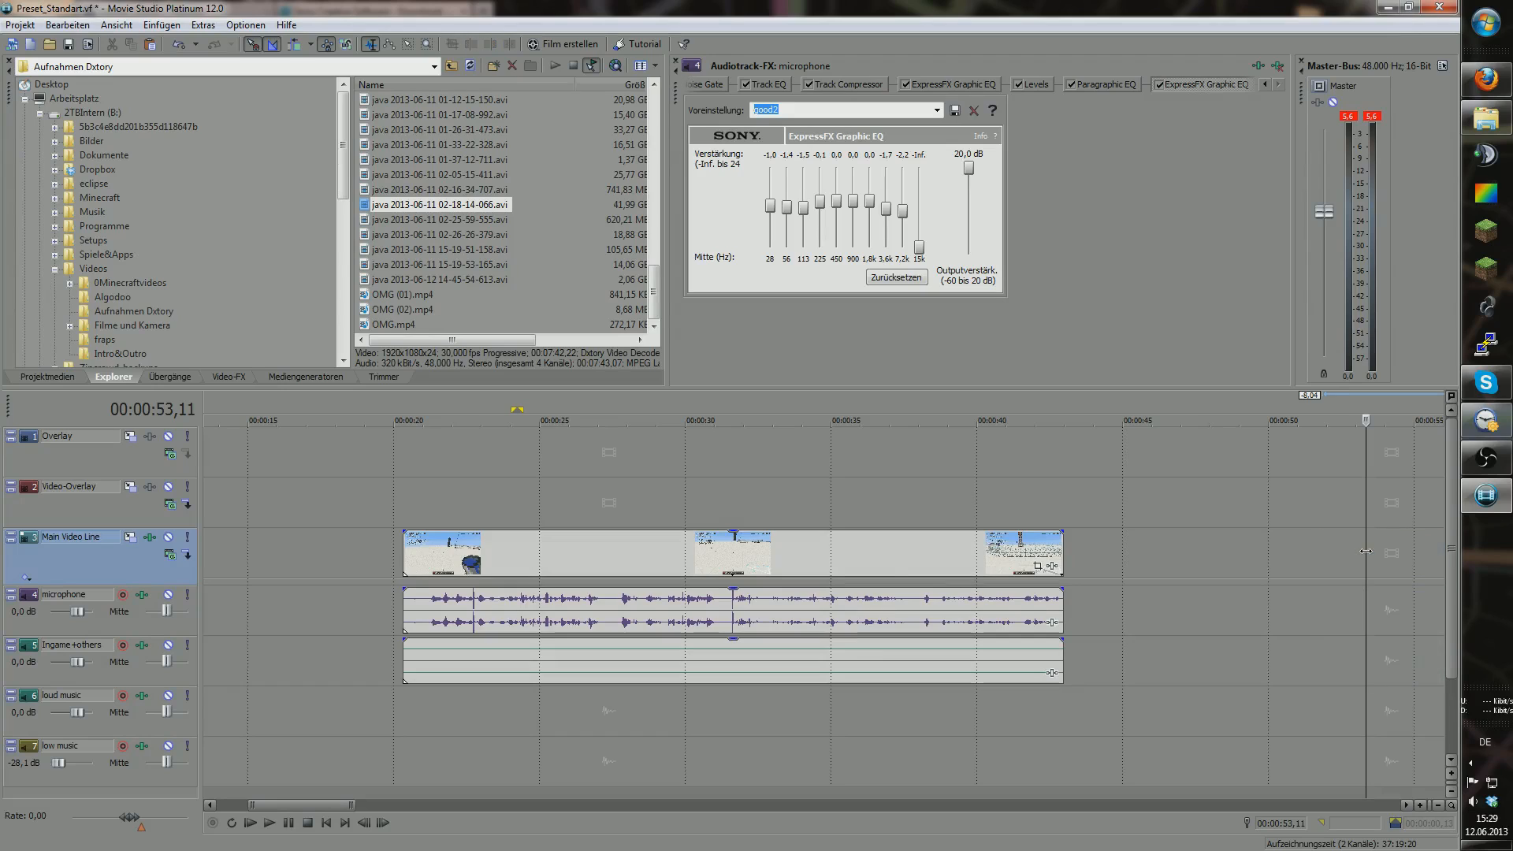
pyautogui.doubleClick(887, 564)
pyautogui.press('Delete')
pyautogui.click(1438, 804)
pyautogui.click(1438, 804)
pyautogui.click(1438, 803)
pyautogui.click(1438, 804)
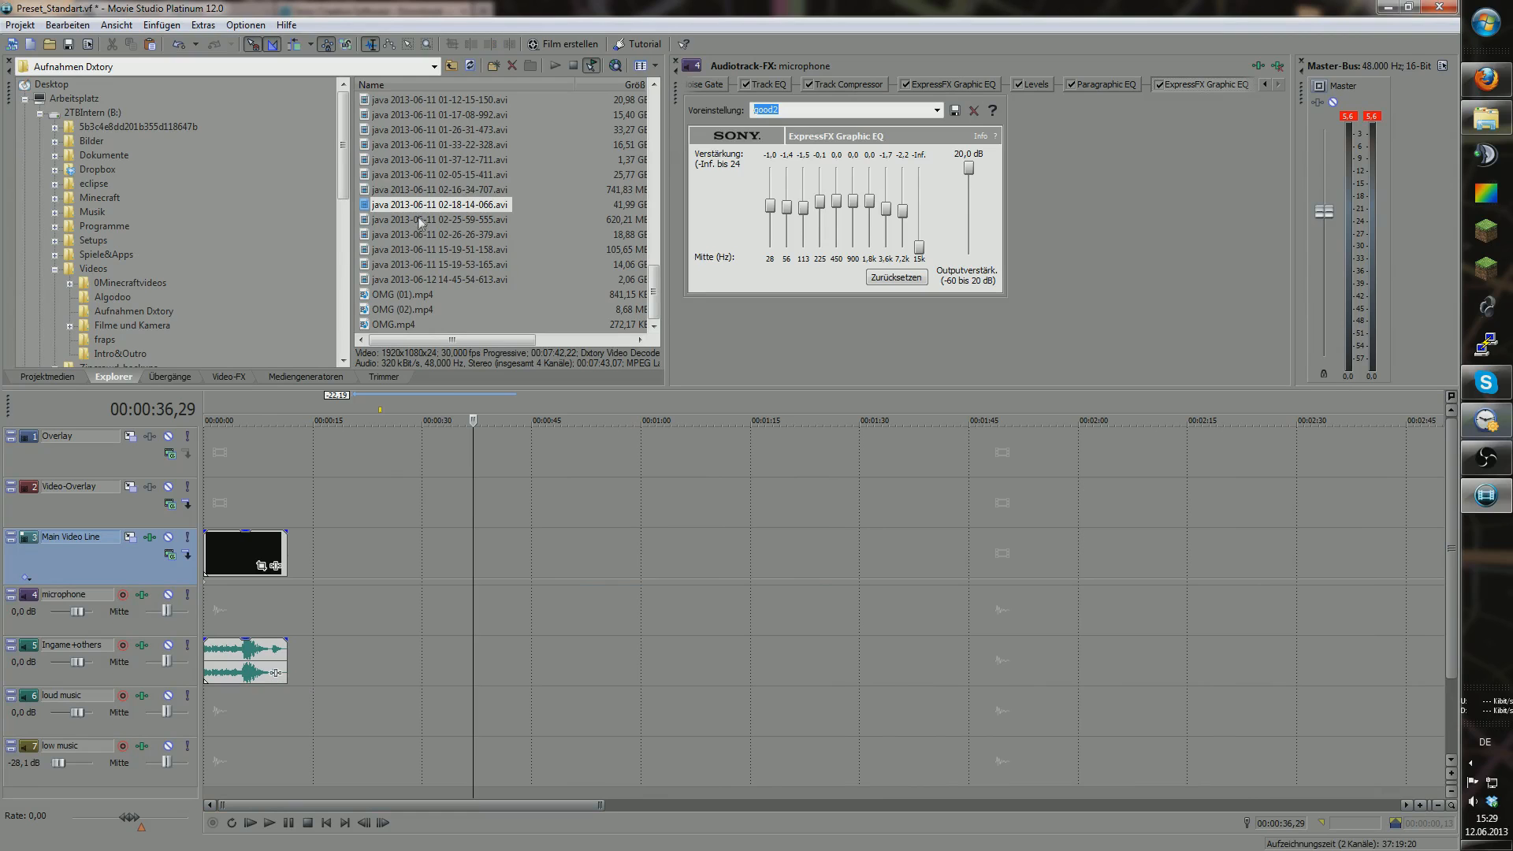
# Step: Drop 02-18-14-066.avi onto the timeline right after the intro clip
pyautogui.moveTo(420, 206); pyautogui.dragTo(420, 565)
pyautogui.middleClick(418, 564)
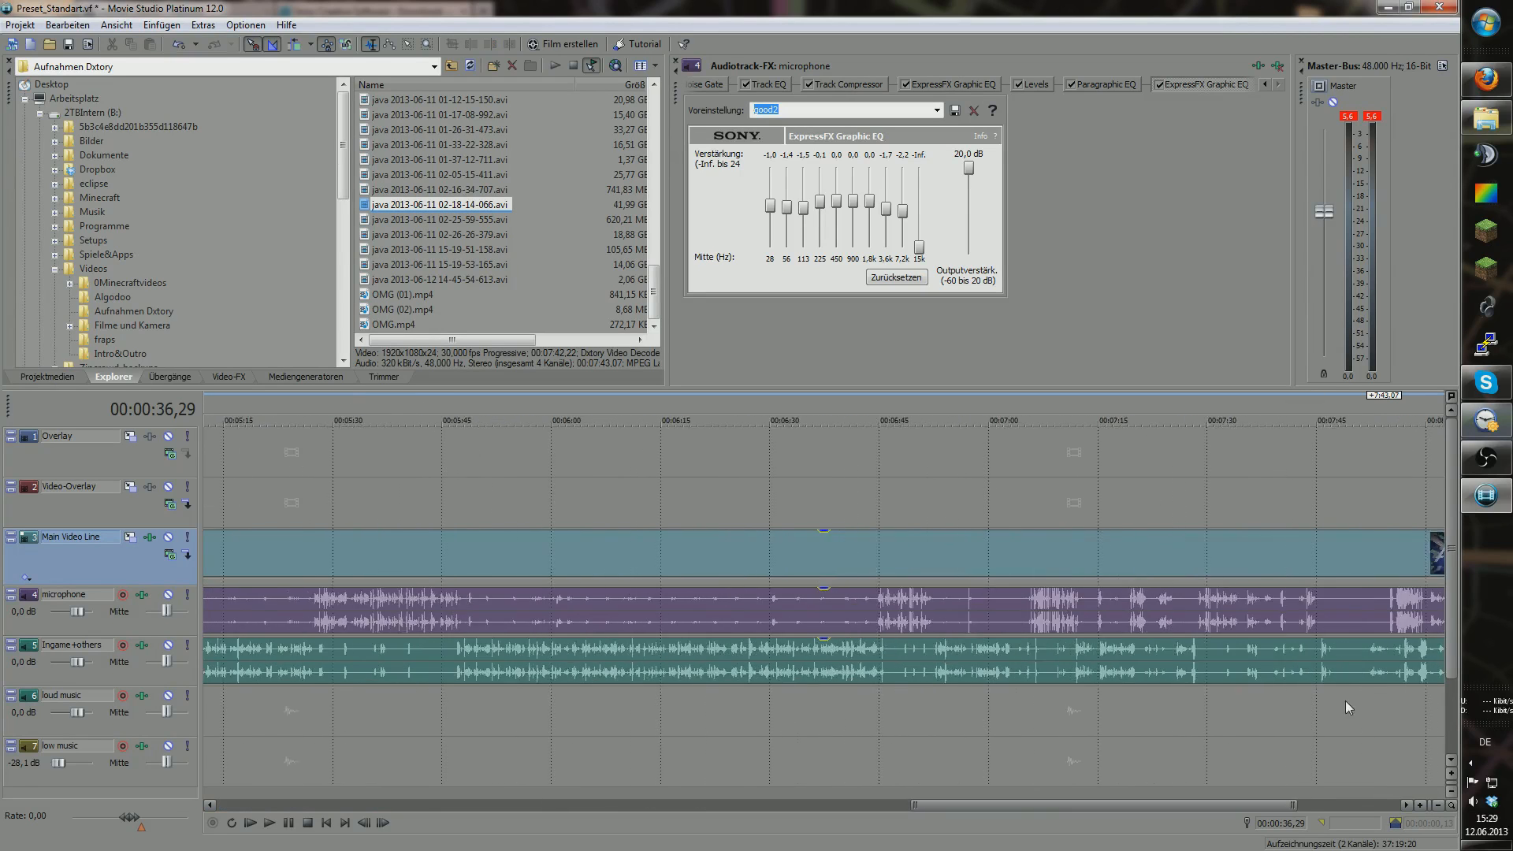
pyautogui.click(1443, 802)
pyautogui.click(1444, 802)
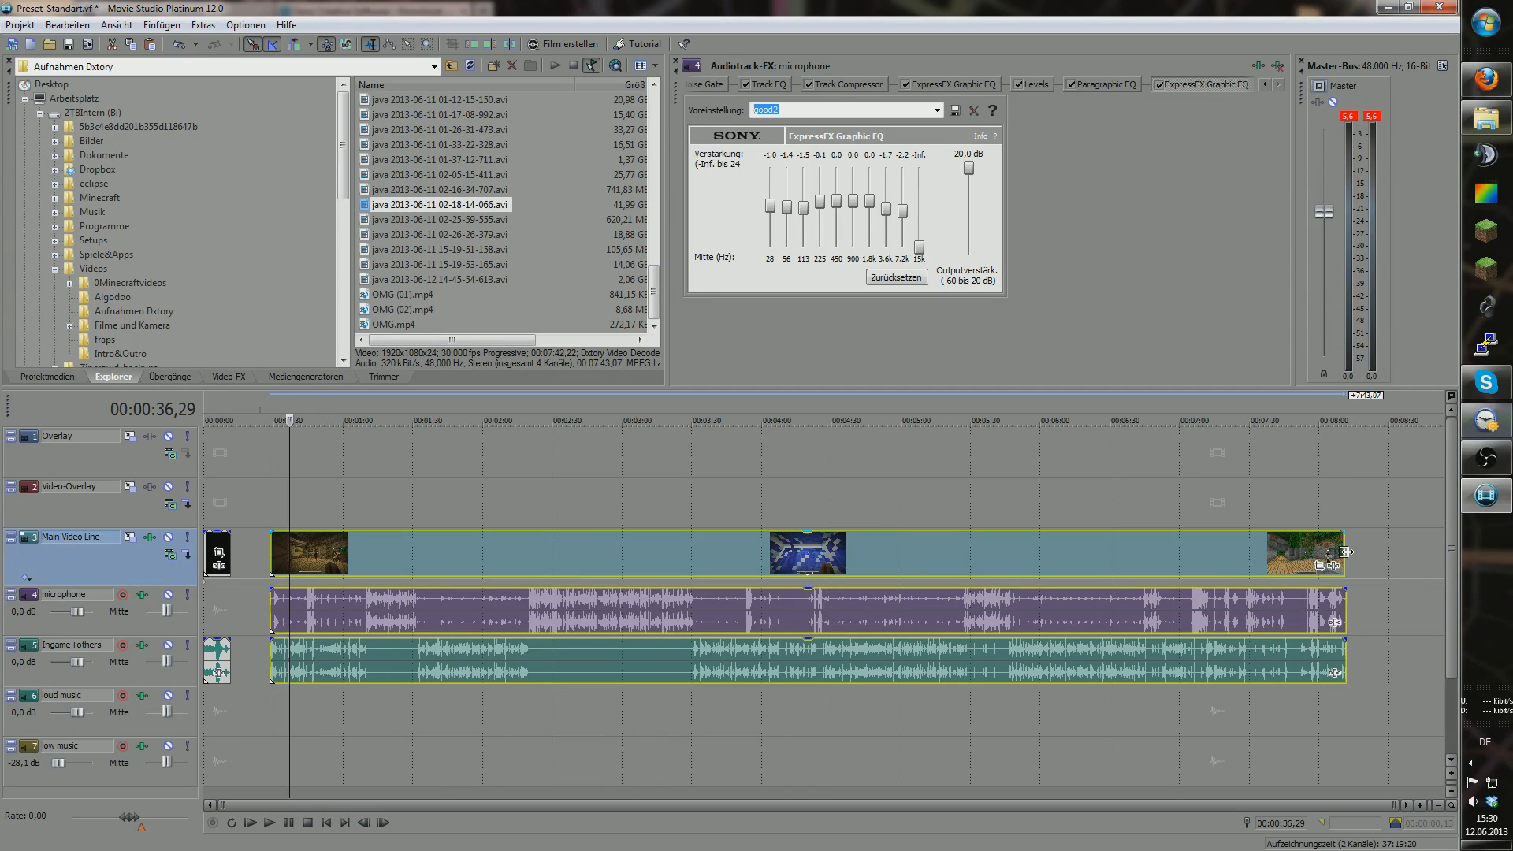
# Step: Compress the new clip group with Ctrl-drag so it ends near 2:30
pyautogui.moveTo(1345, 554); pyautogui.dragTo(666, 568)
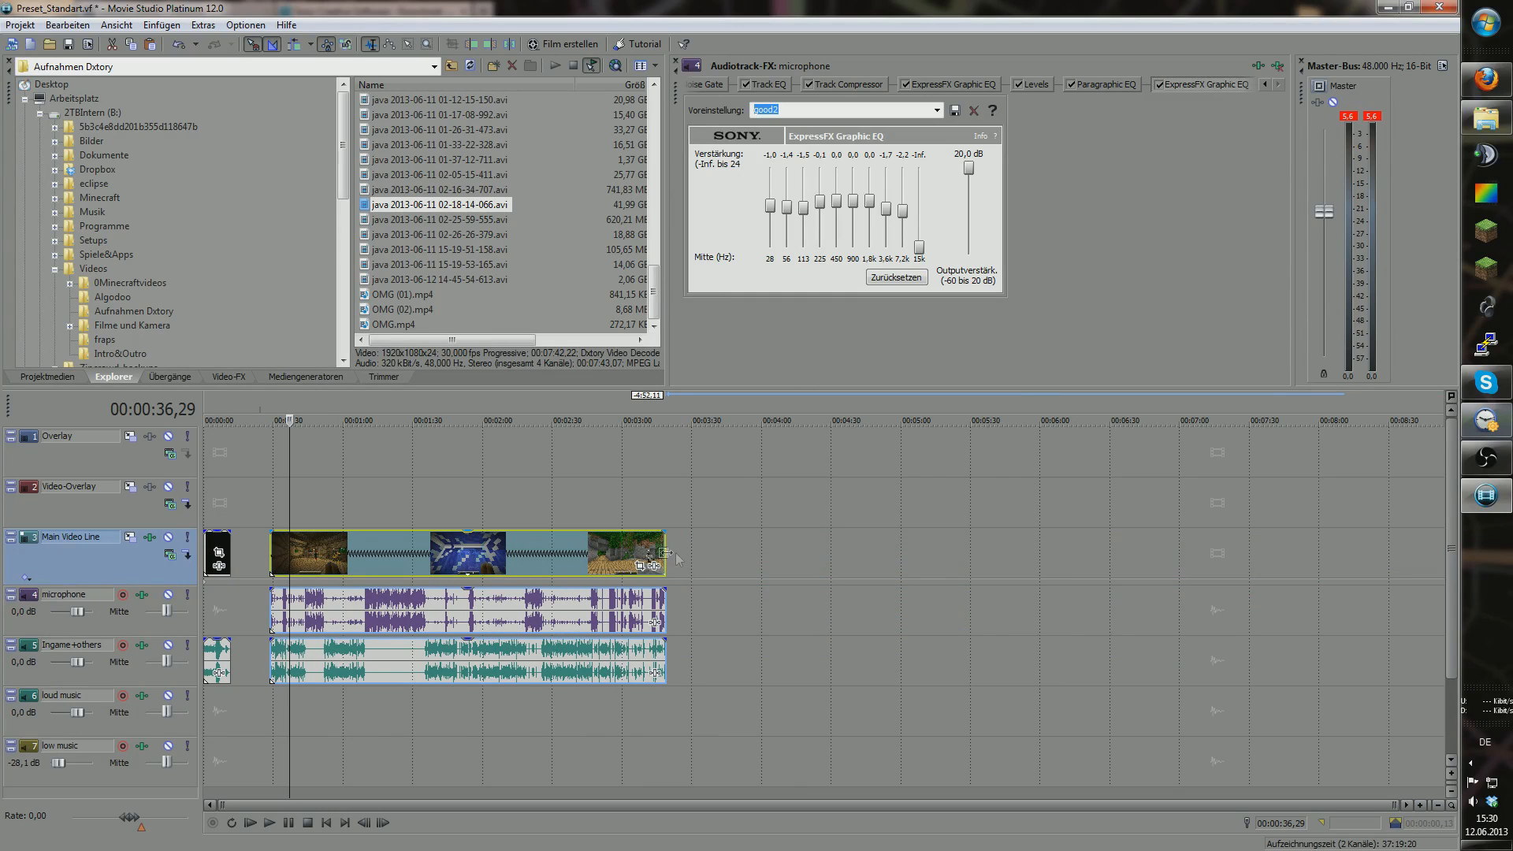
pyautogui.moveTo(662, 554)
pyautogui.mouseDown()
pyautogui.moveTo(644, 548)
pyautogui.moveTo(666, 549)
pyautogui.mouseUp()
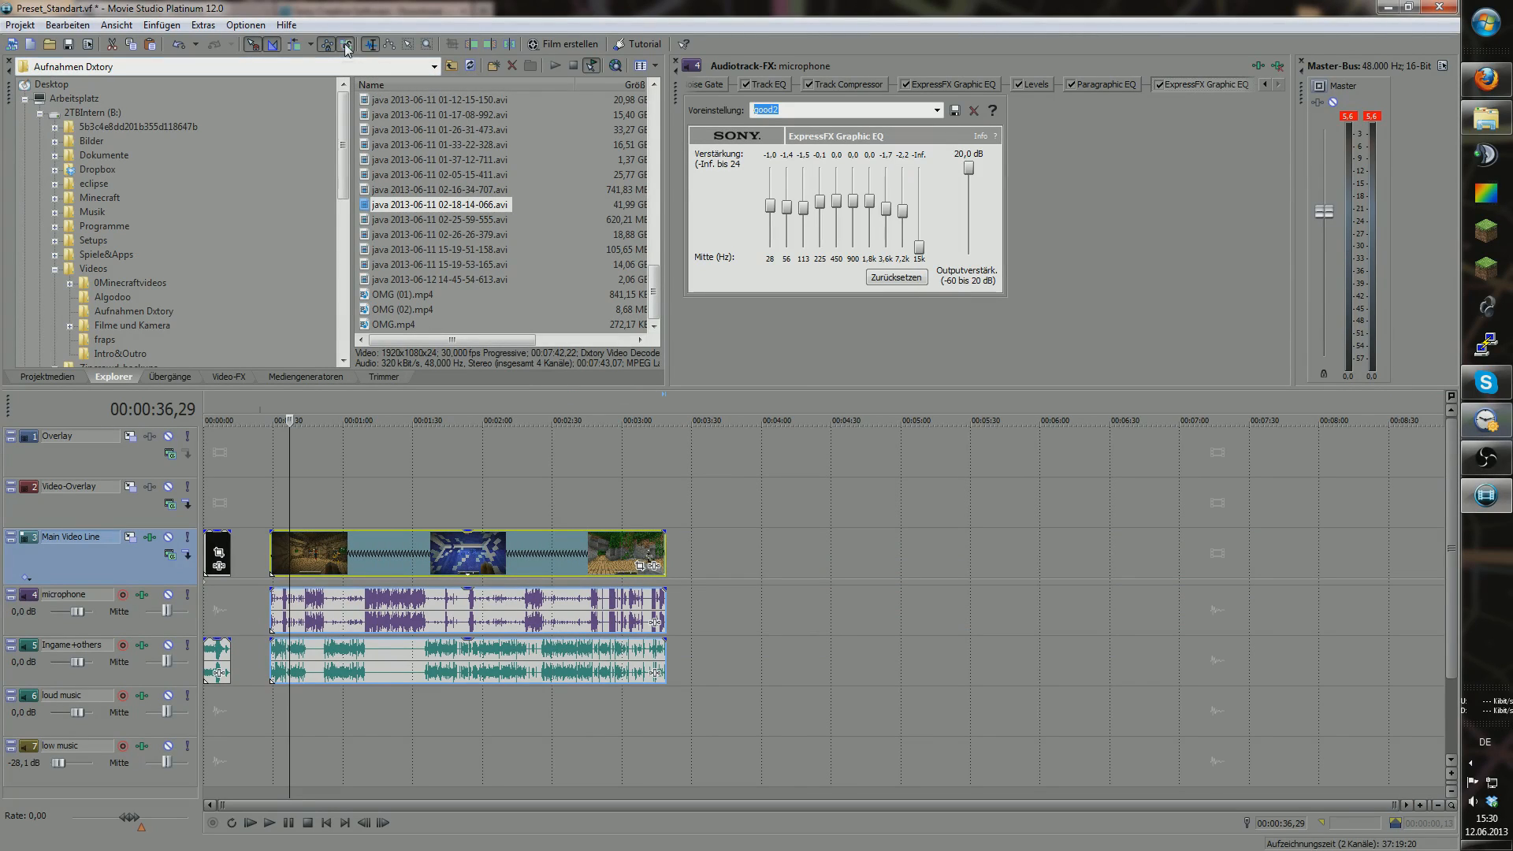
pyautogui.click(660, 603)
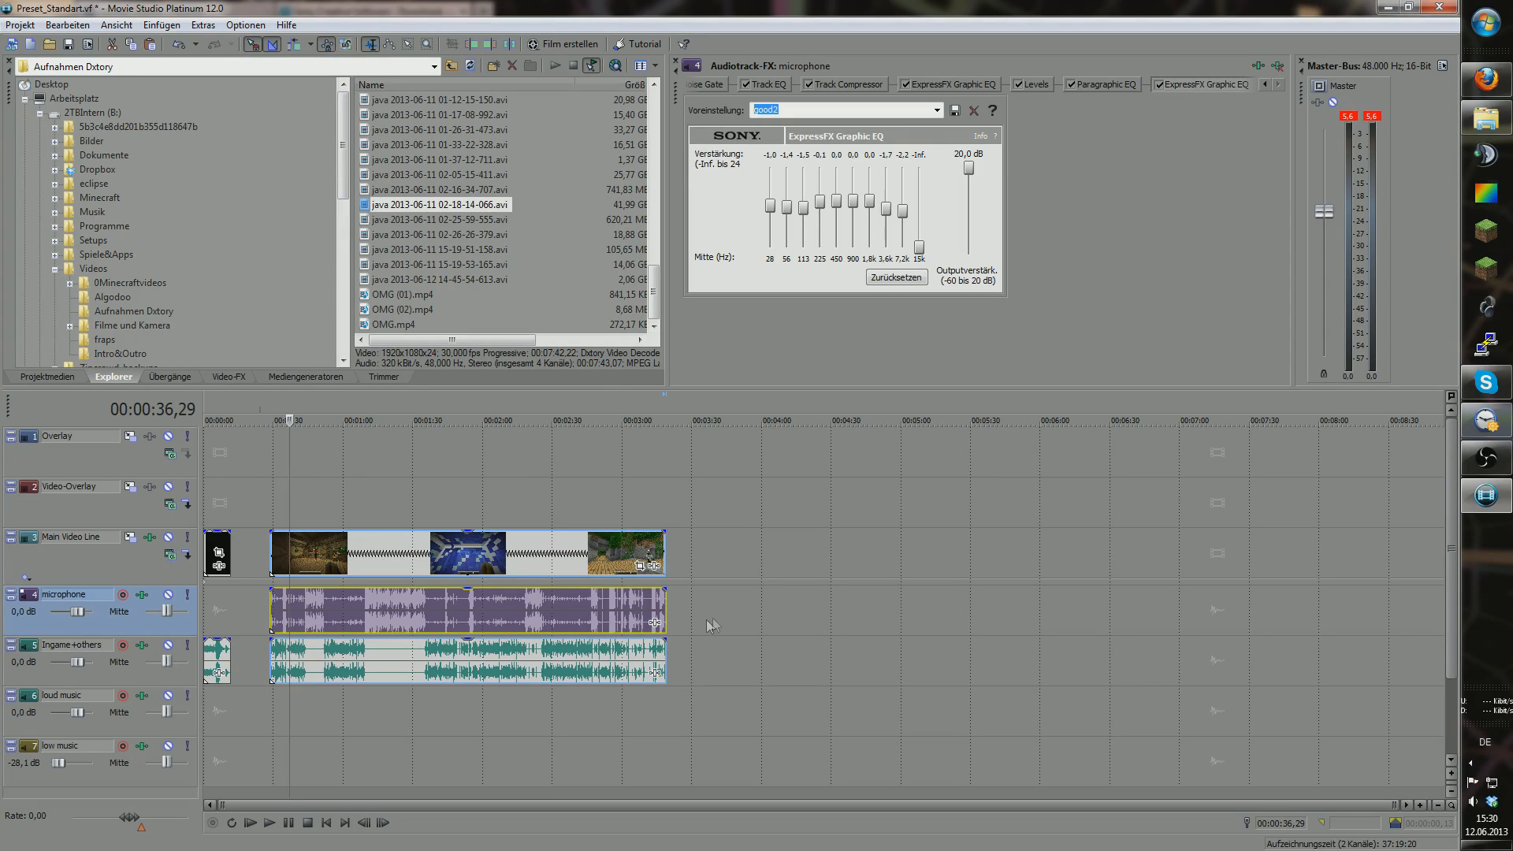
pyautogui.click(659, 552)
pyautogui.moveTo(661, 552); pyautogui.dragTo(666, 552)
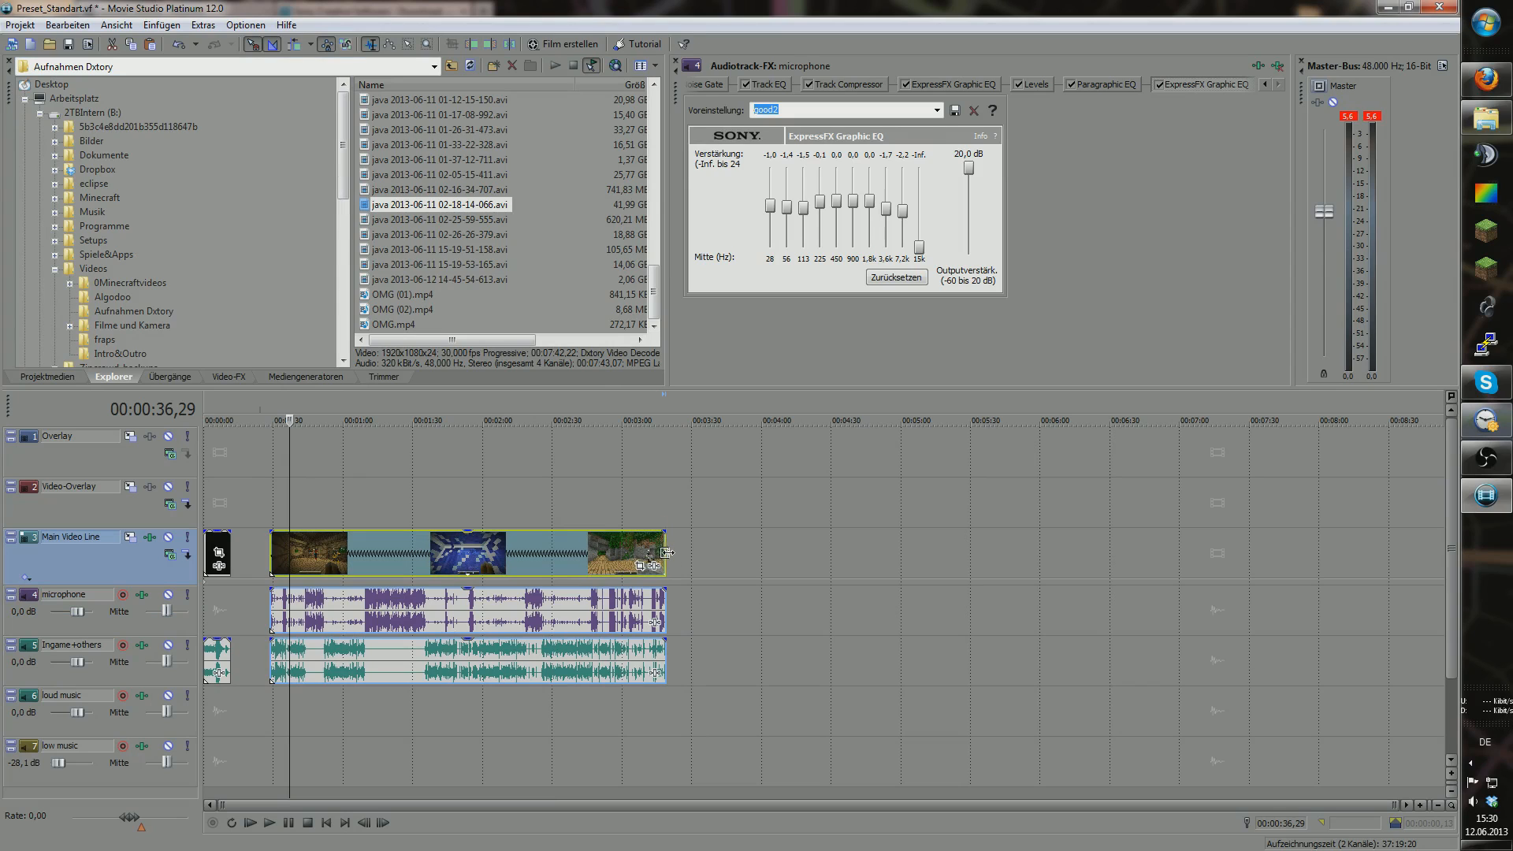
pyautogui.moveTo(660, 628); pyautogui.dragTo(545, 635)
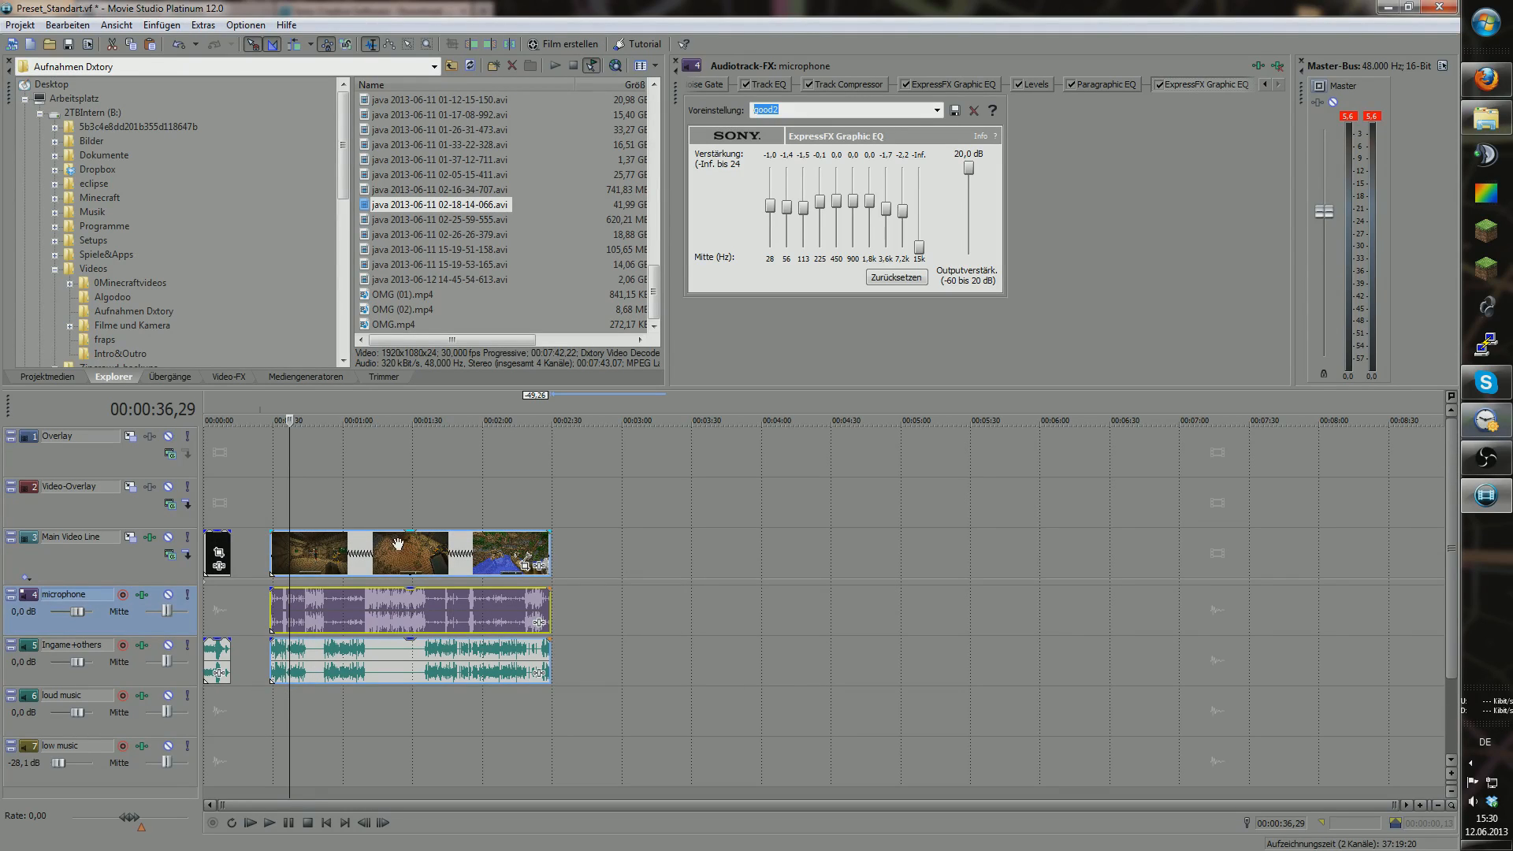
pyautogui.moveTo(287, 692); pyautogui.dragTo(387, 697)
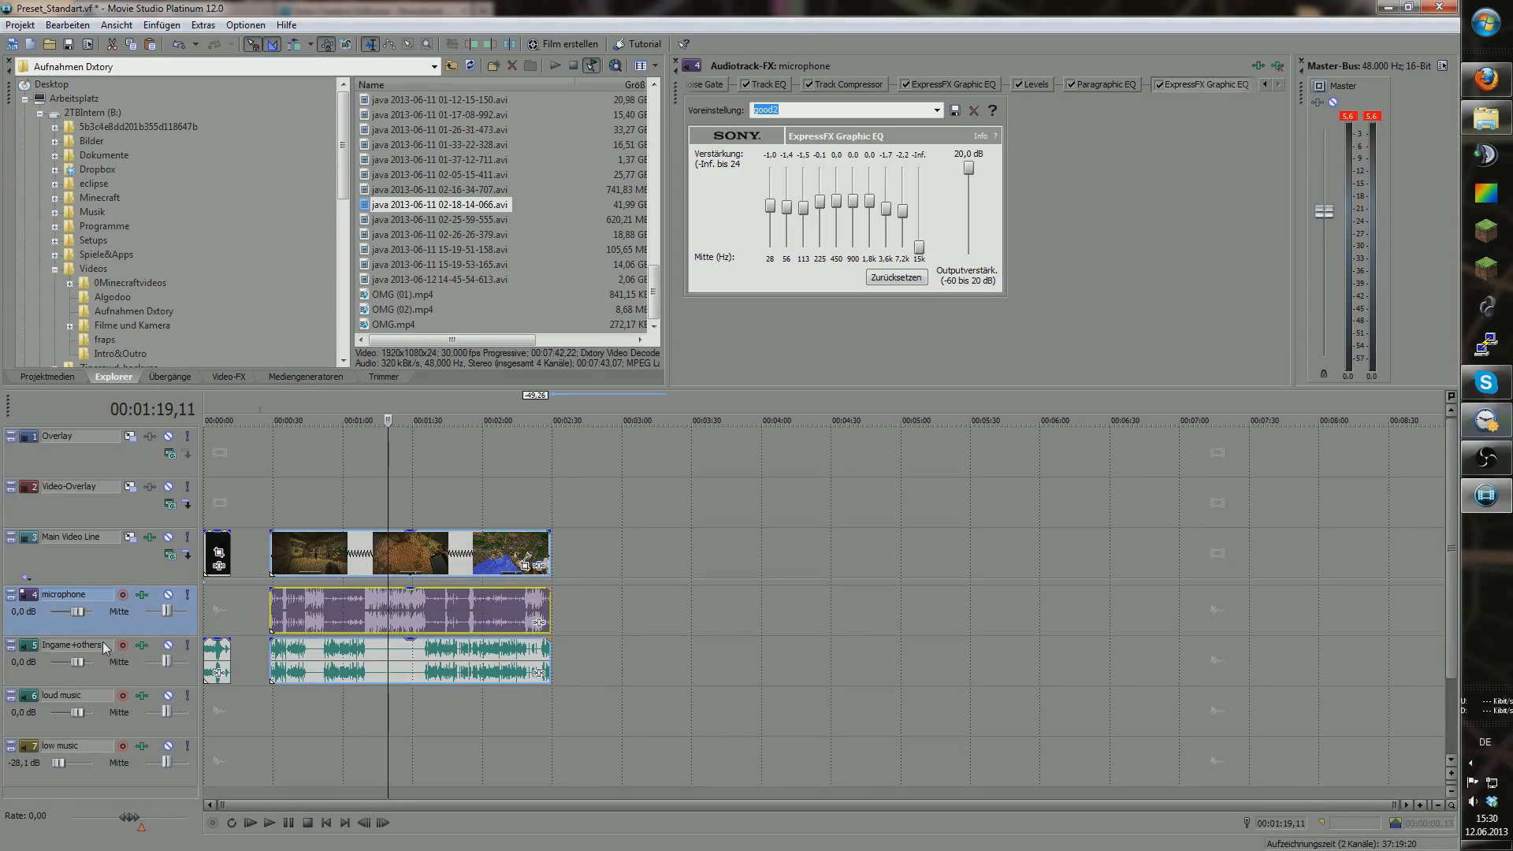
# Step: Close the Audiotrack-FX panel and lower the loud music track to -8,3 dB
pyautogui.click(140, 648)
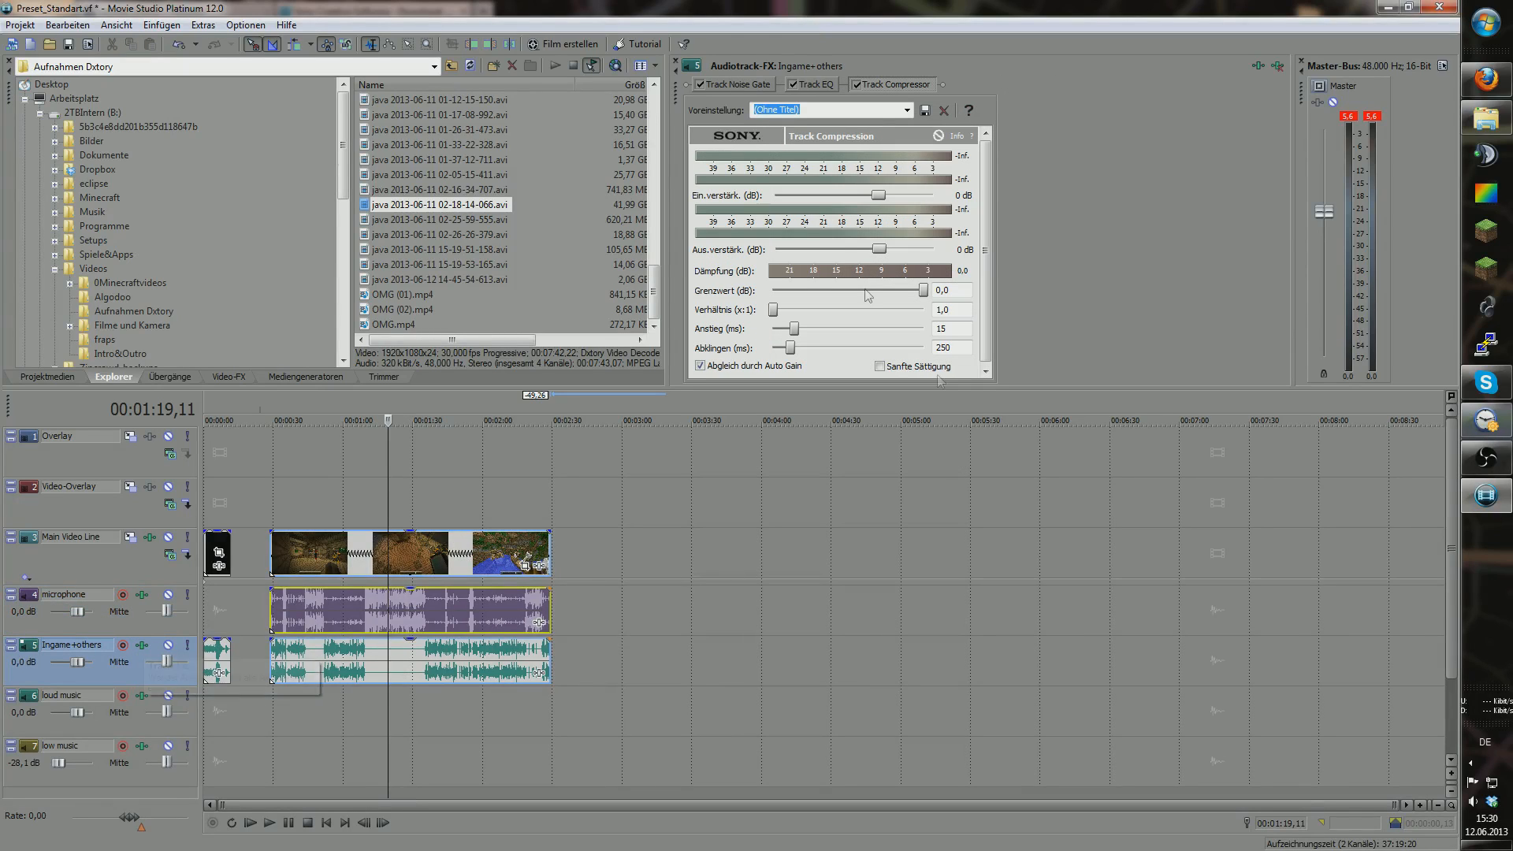
pyautogui.click(676, 61)
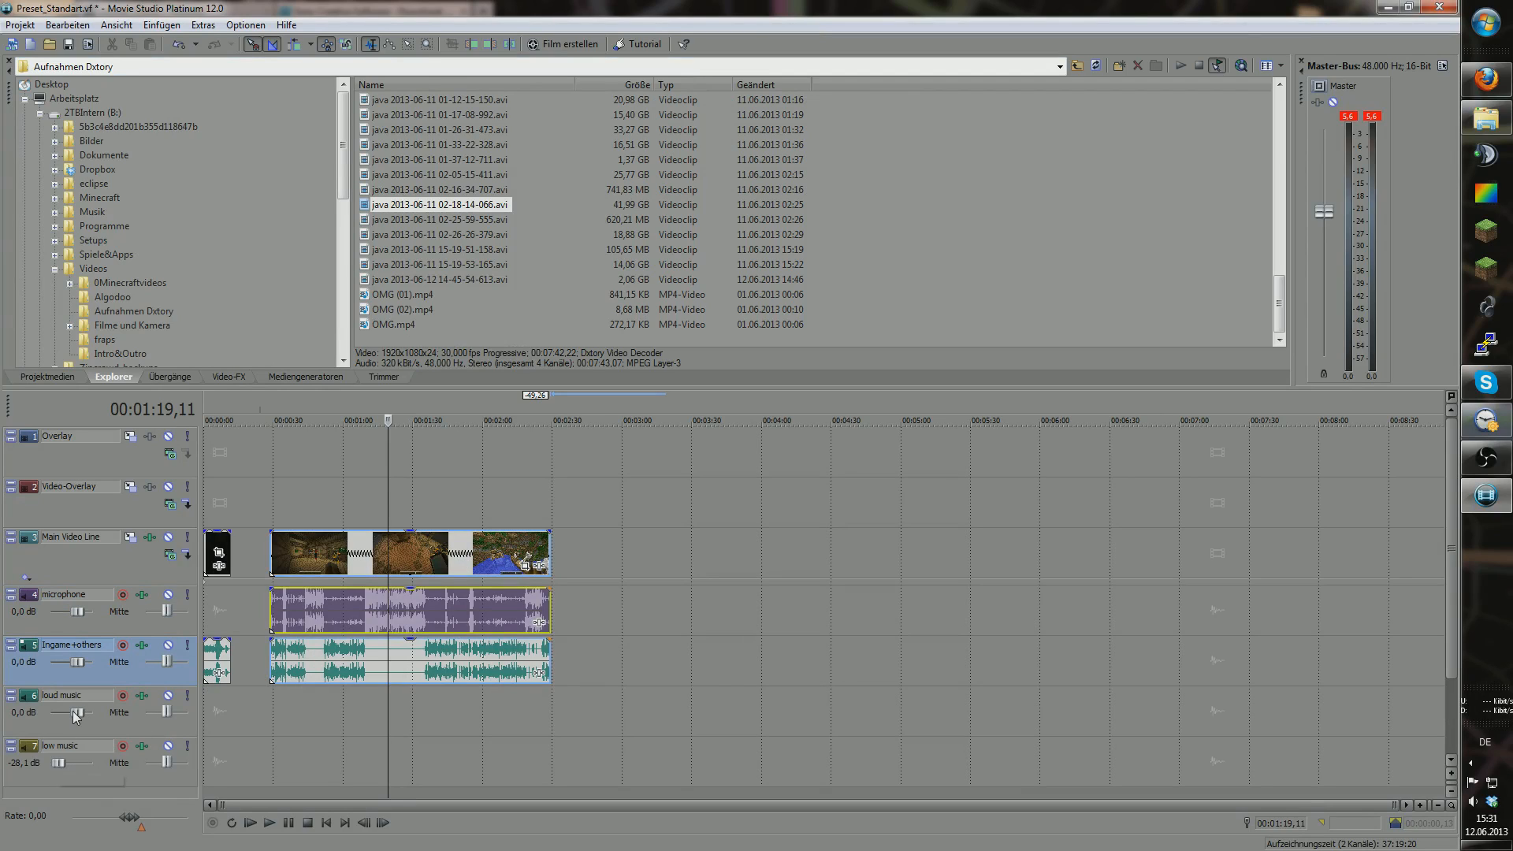
pyautogui.moveTo(77, 714); pyautogui.dragTo(63, 713)
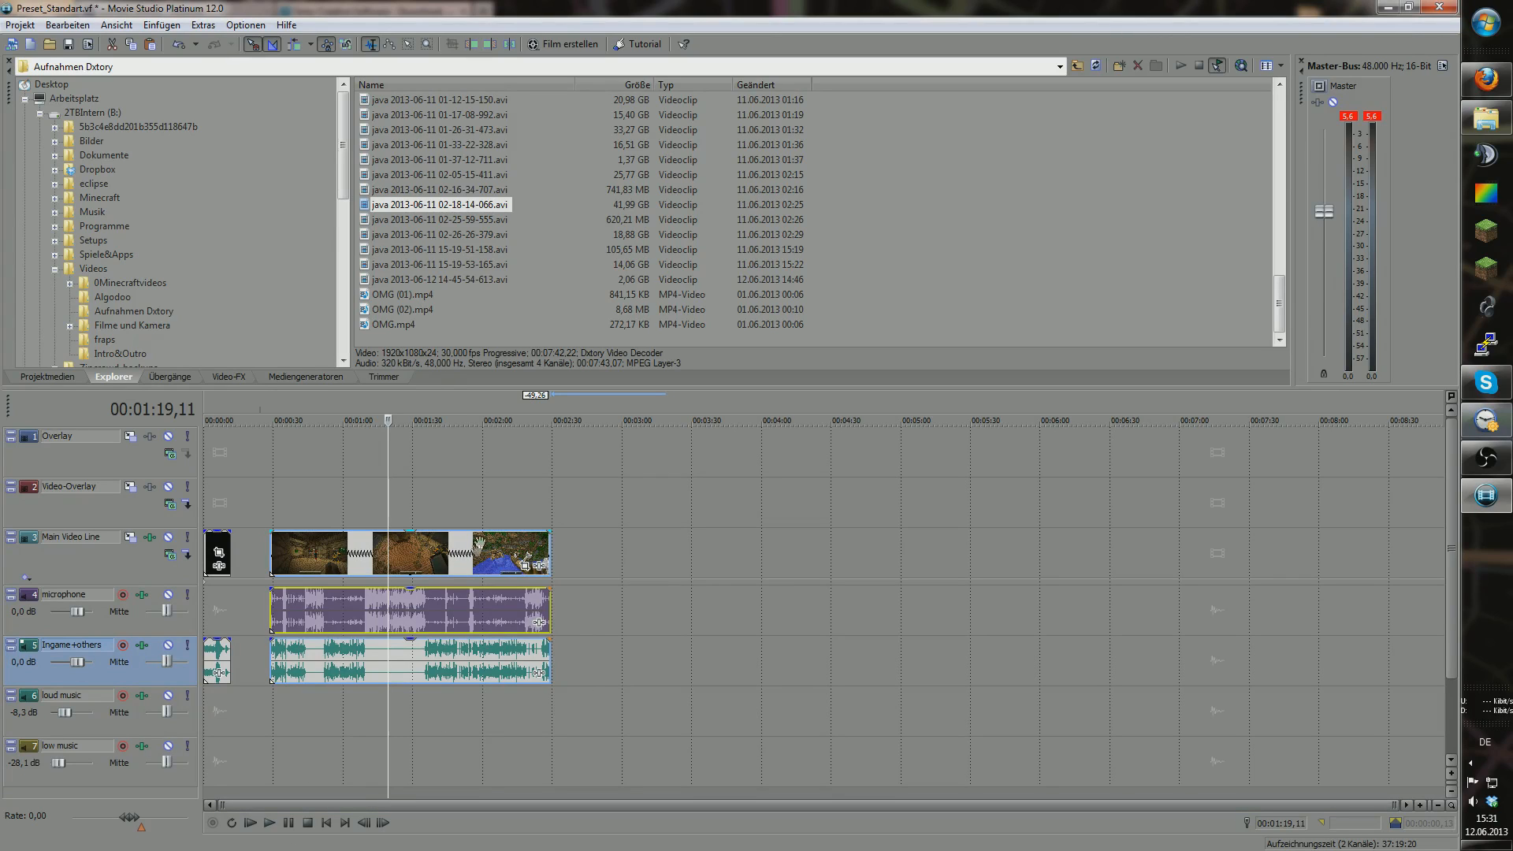
pyautogui.click(24, 26)
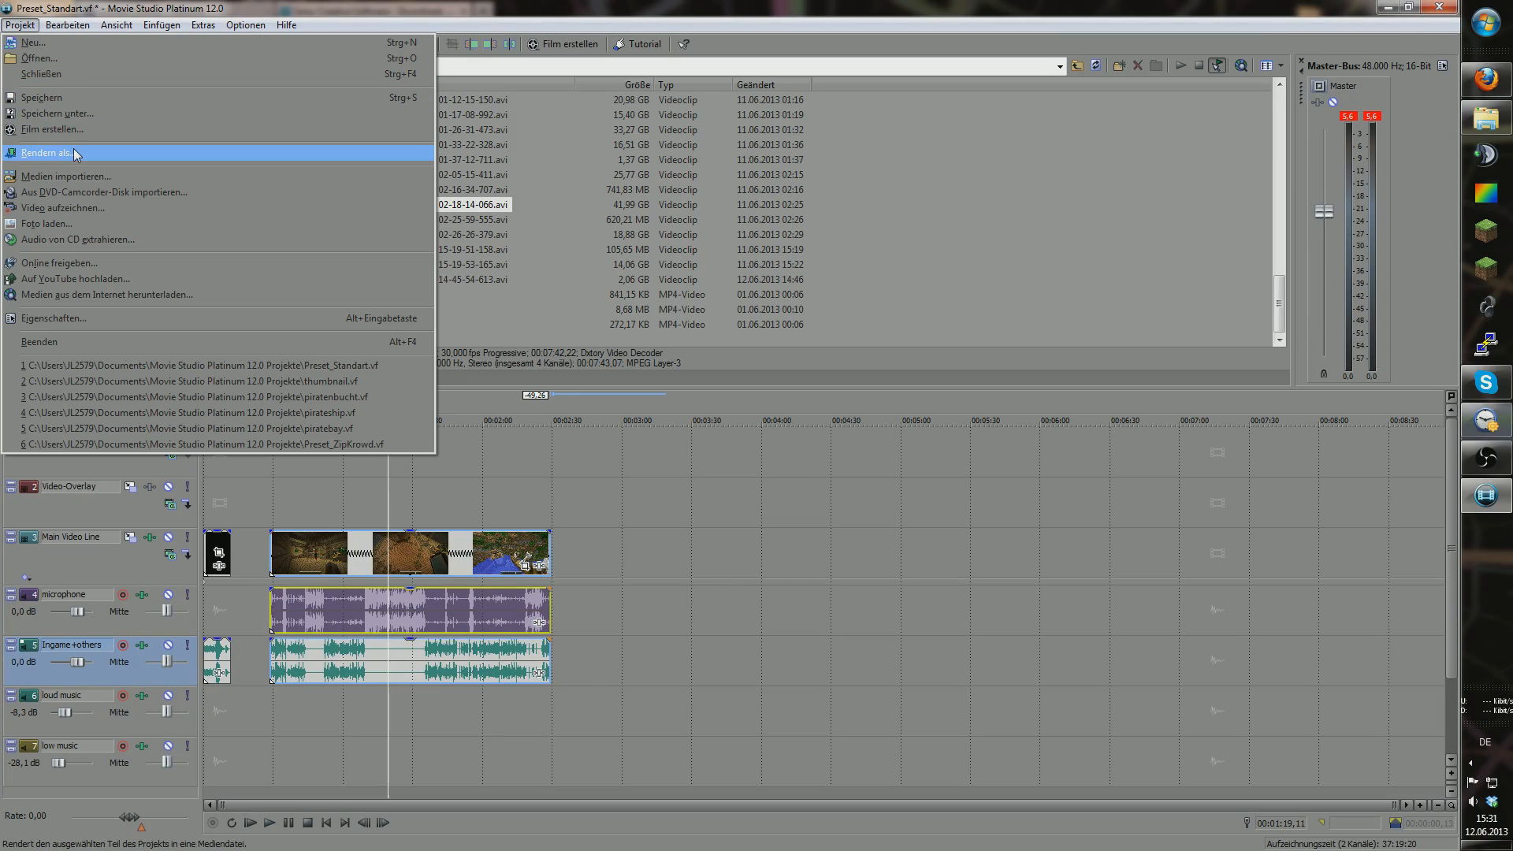
# Step: Render as Preset_Standart.mp4 using the MainConcept AVC/AAC YT 1080P template
pyautogui.click(75, 153)
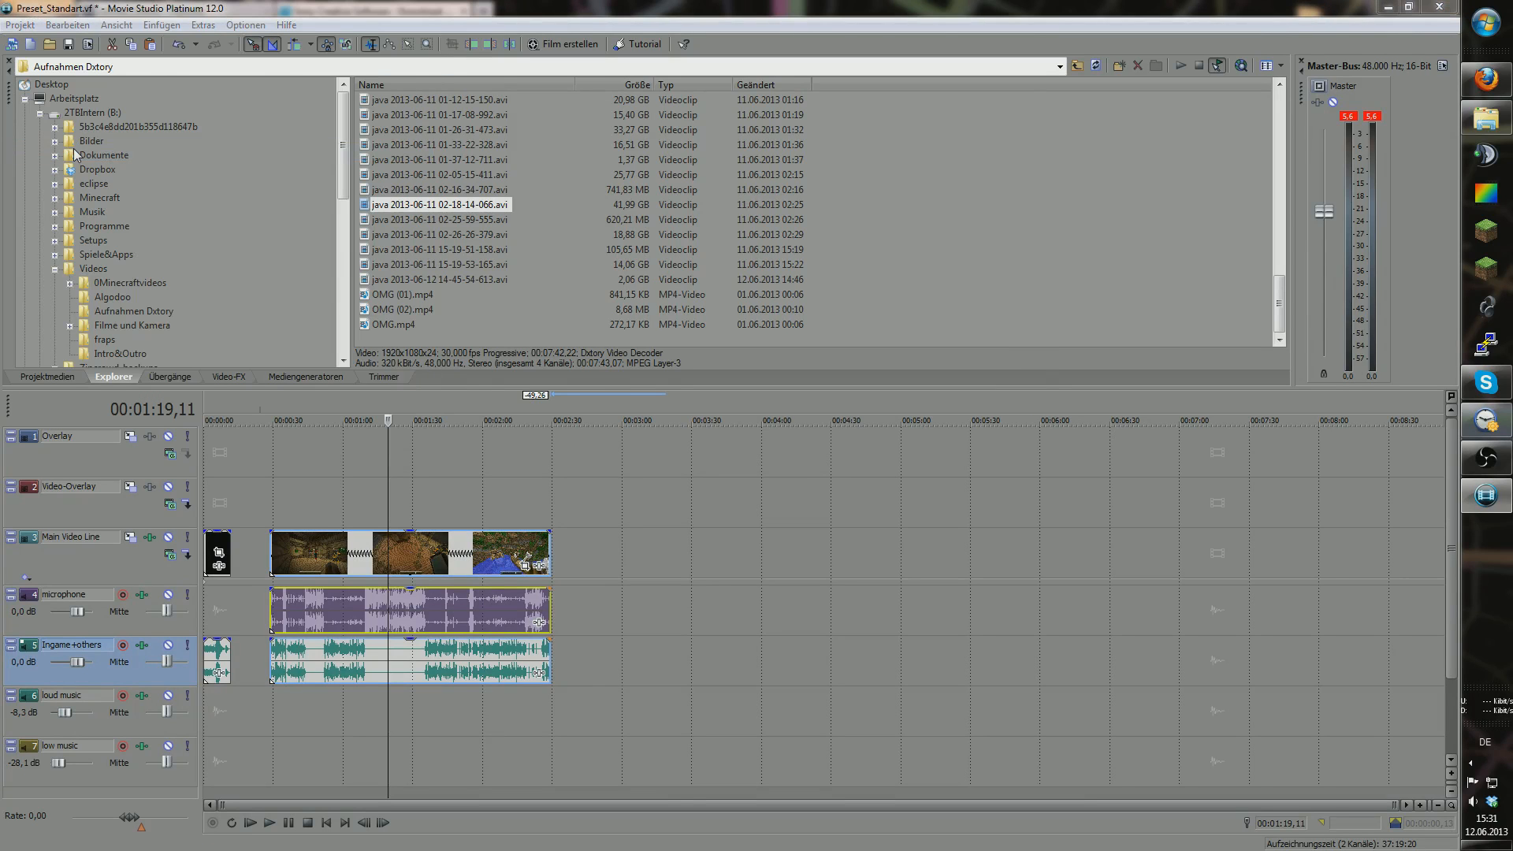
pyautogui.moveTo(996, 333)
pyautogui.mouseDown()
pyautogui.moveTo(999, 354)
pyautogui.moveTo(998, 302)
pyautogui.moveTo(997, 319)
pyautogui.mouseUp()
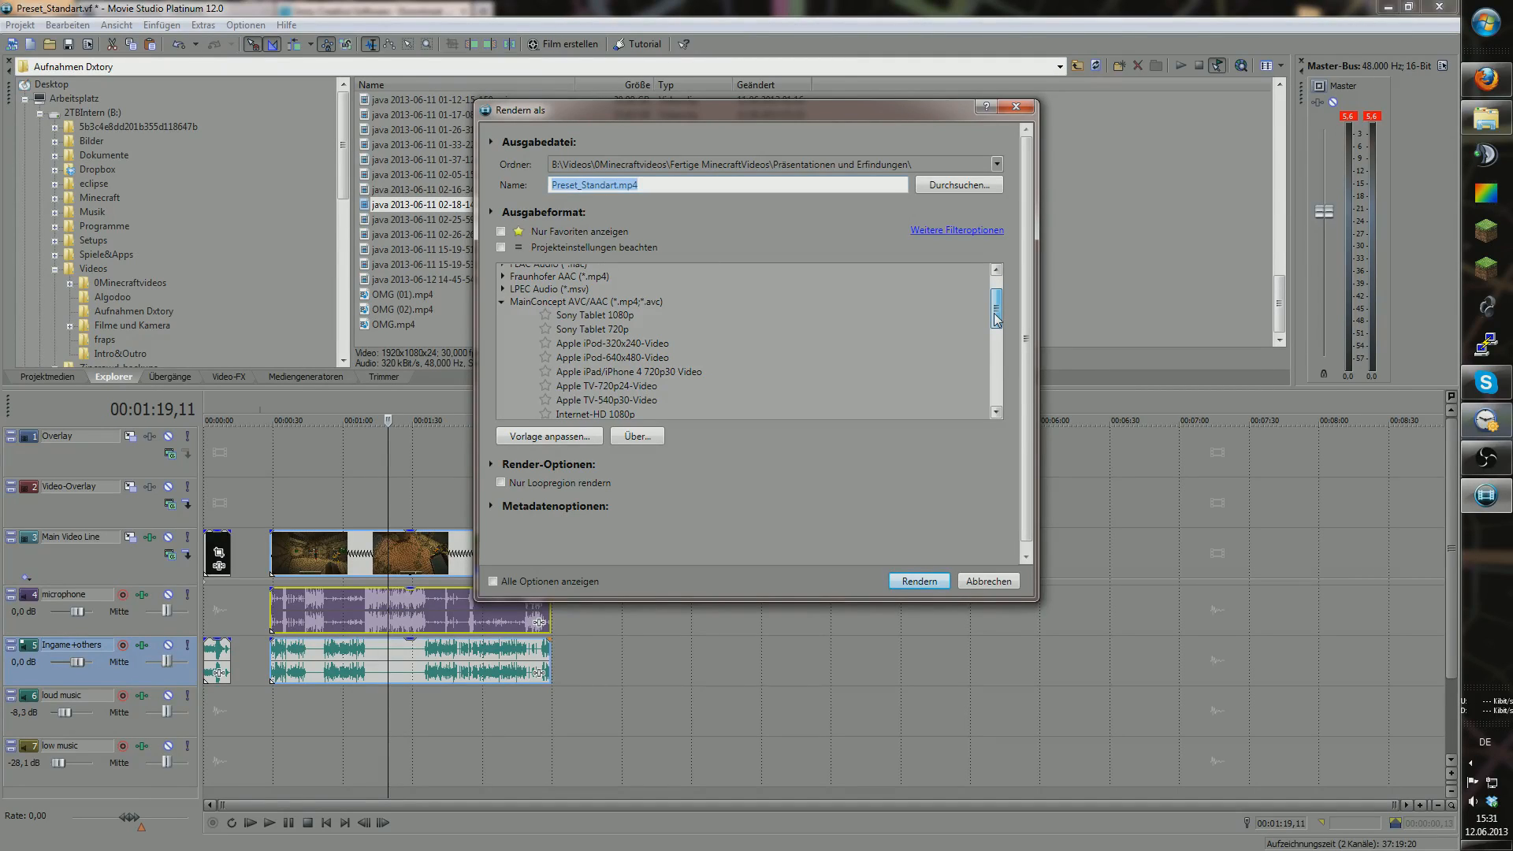
pyautogui.moveTo(997, 319); pyautogui.dragTo(997, 338)
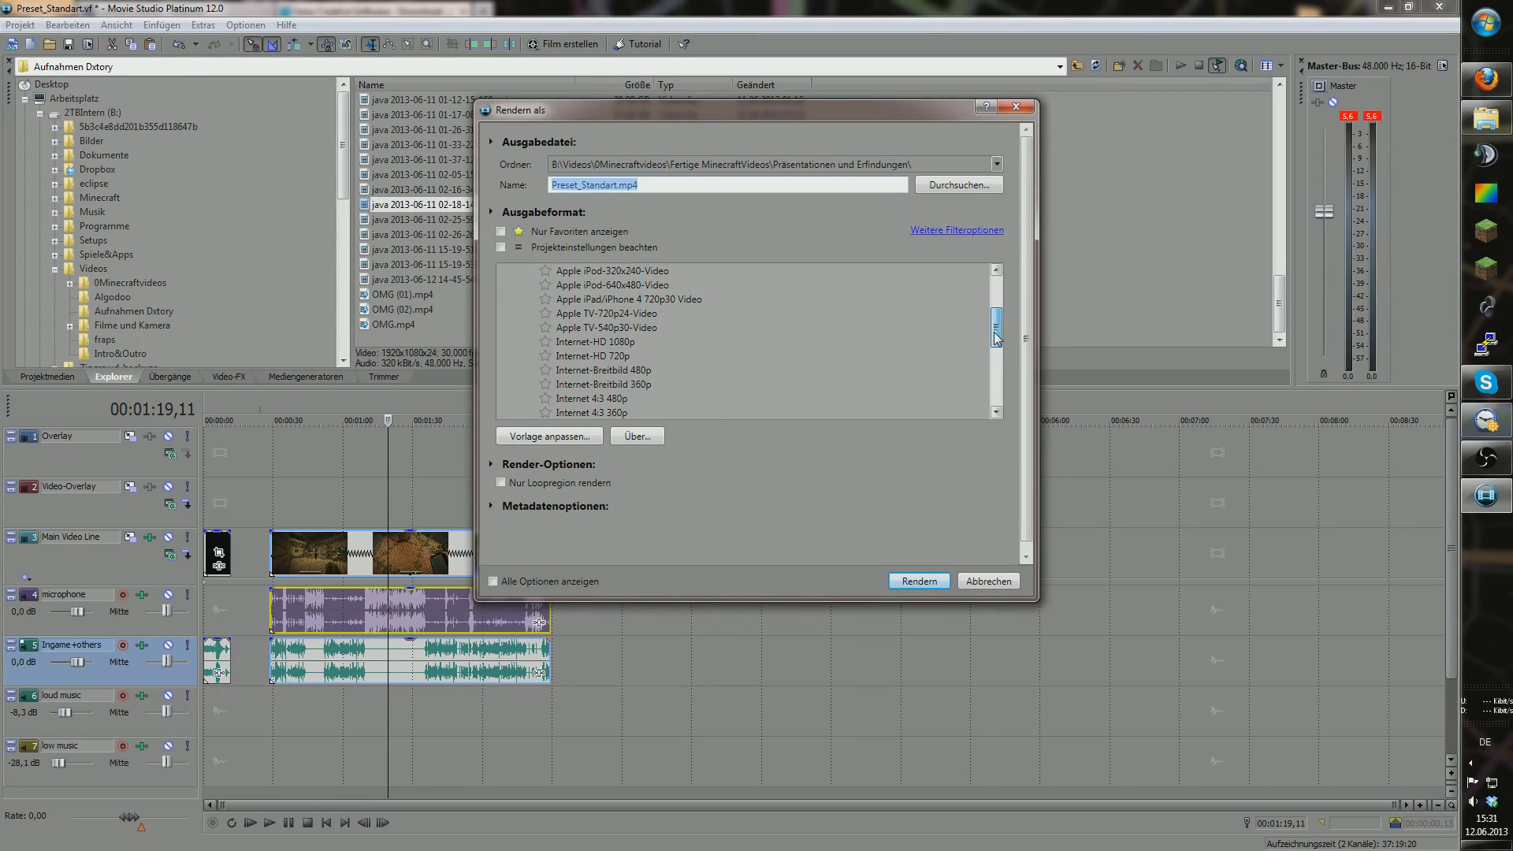
pyautogui.moveTo(996, 338); pyautogui.dragTo(998, 341)
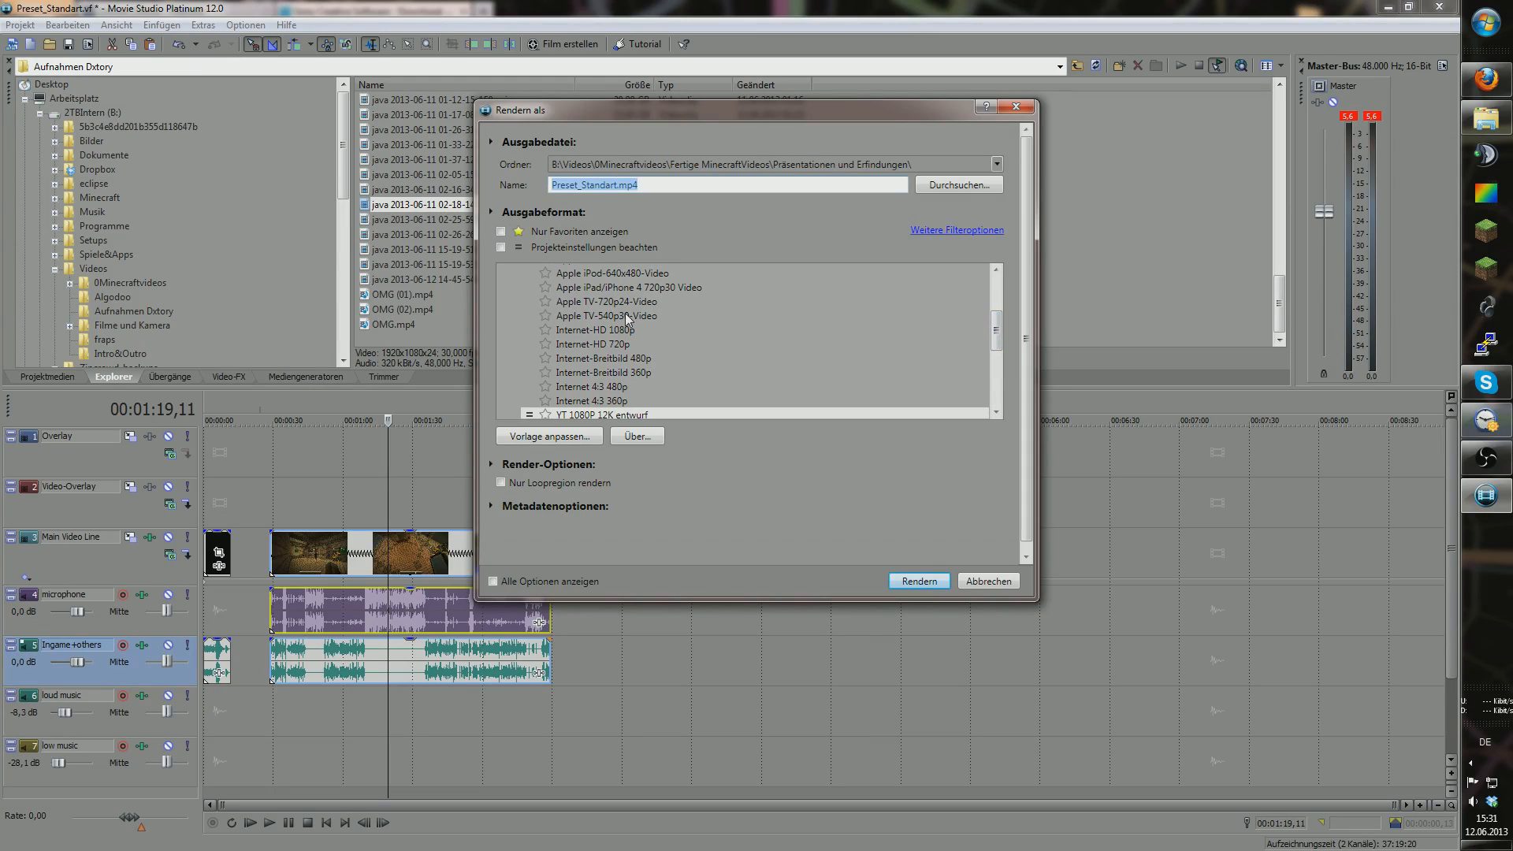
pyautogui.scroll(-1, 714, 352)
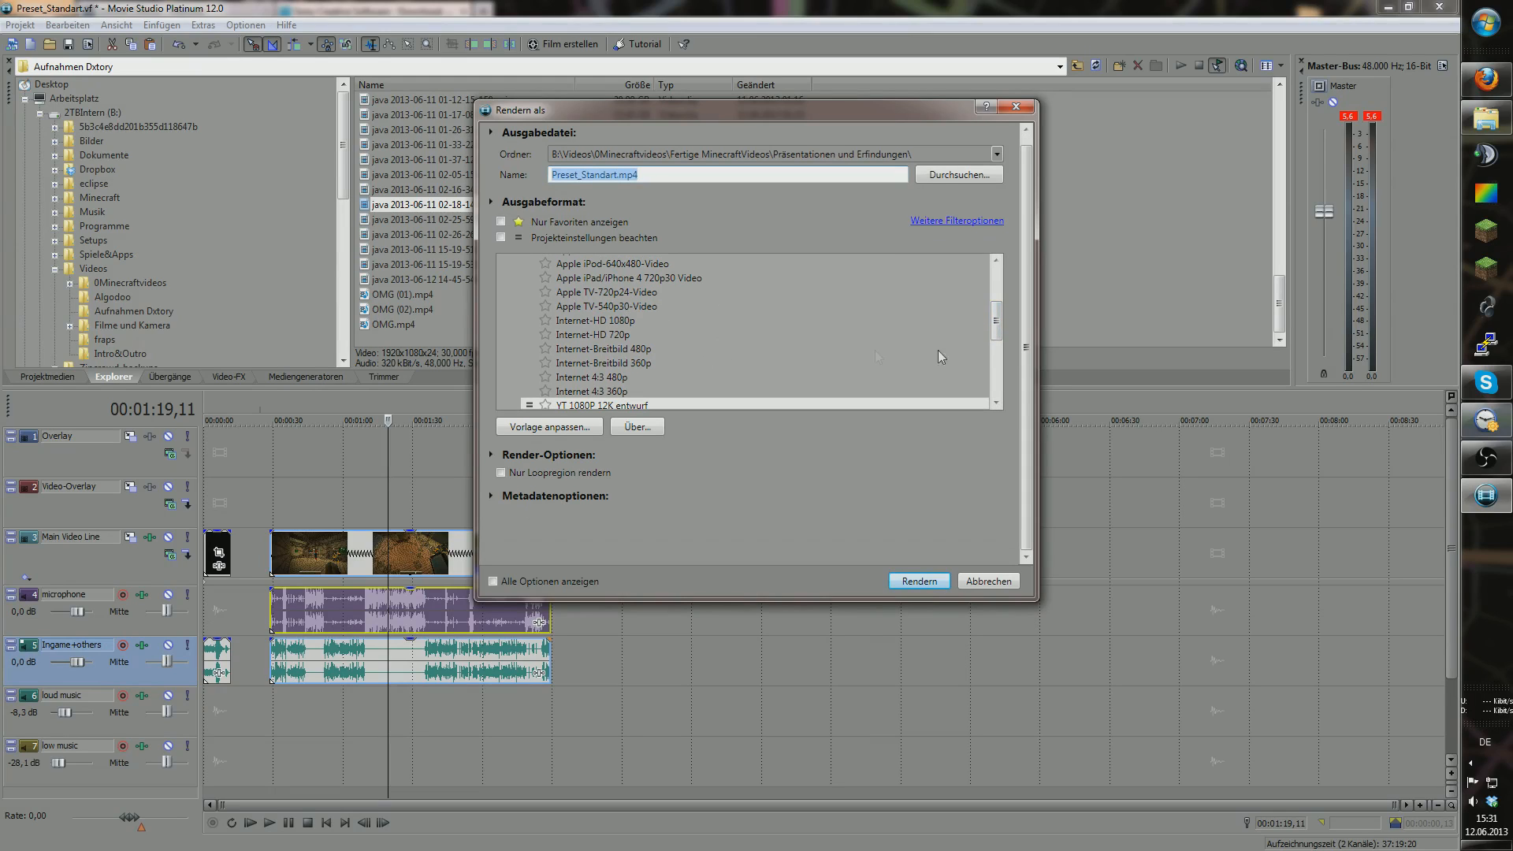
pyautogui.moveTo(994, 324); pyautogui.dragTo(997, 341)
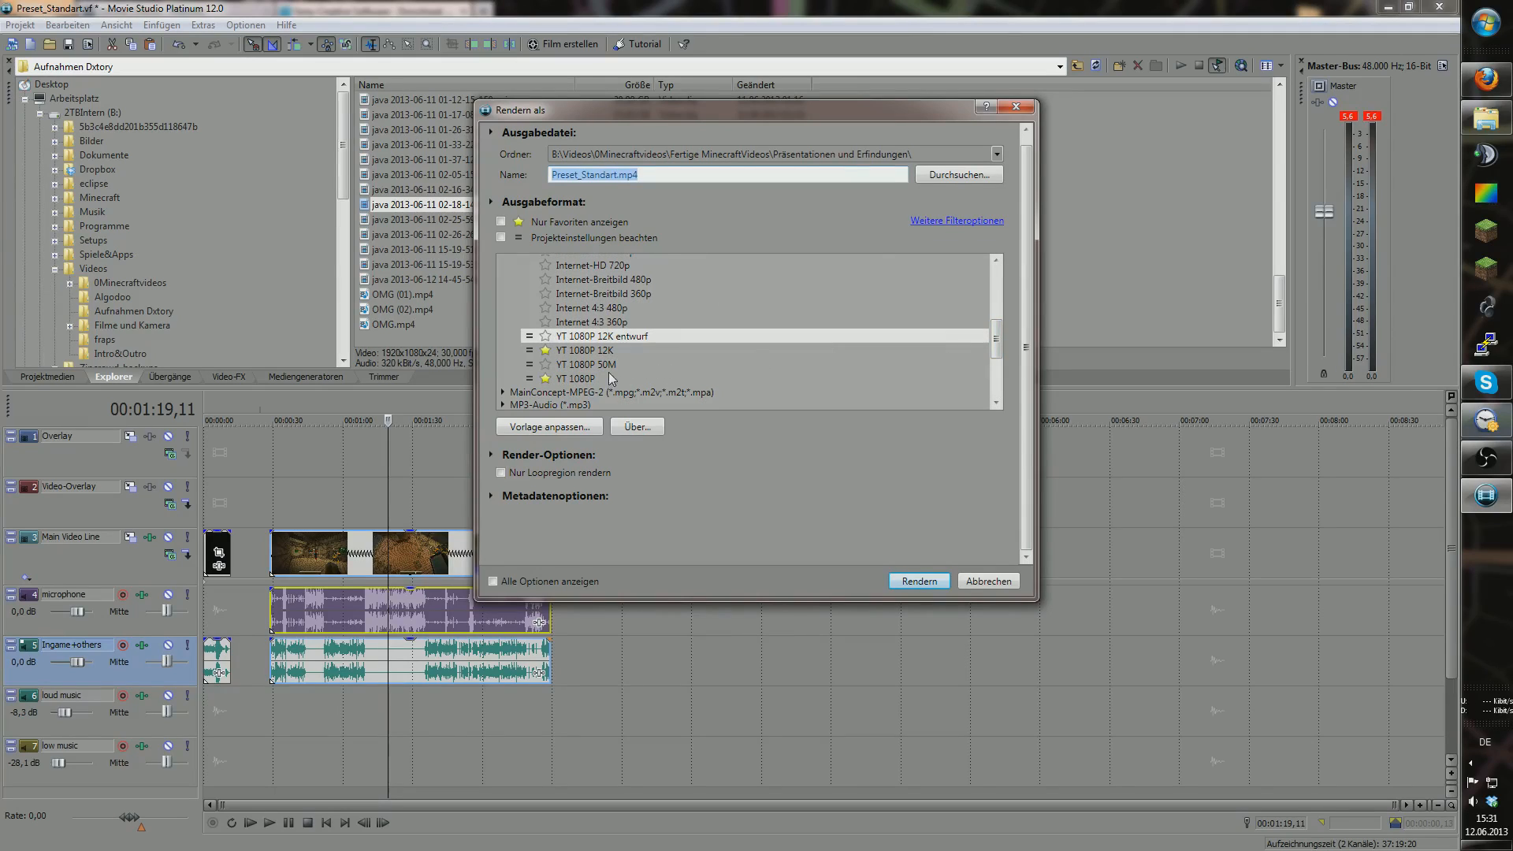
pyautogui.click(587, 379)
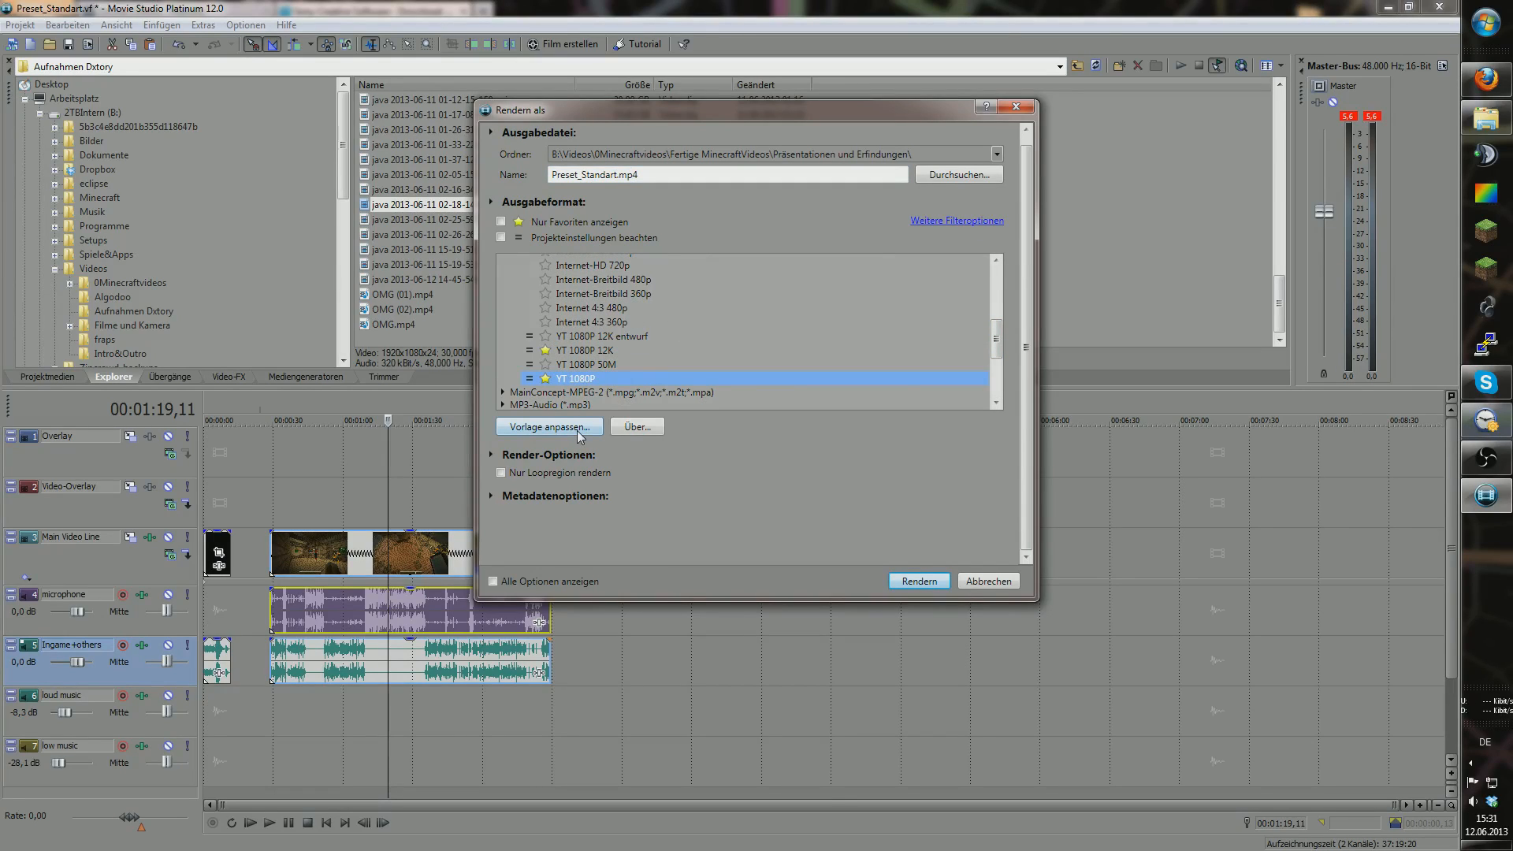
pyautogui.moveTo(996, 347)
pyautogui.mouseDown()
pyautogui.moveTo(1000, 312)
pyautogui.moveTo(1000, 352)
pyautogui.mouseUp()
# Step: Keep the Baseline profile and enable two-pass variable bitrate encoding in the YT 1080P template
pyautogui.click(544, 426)
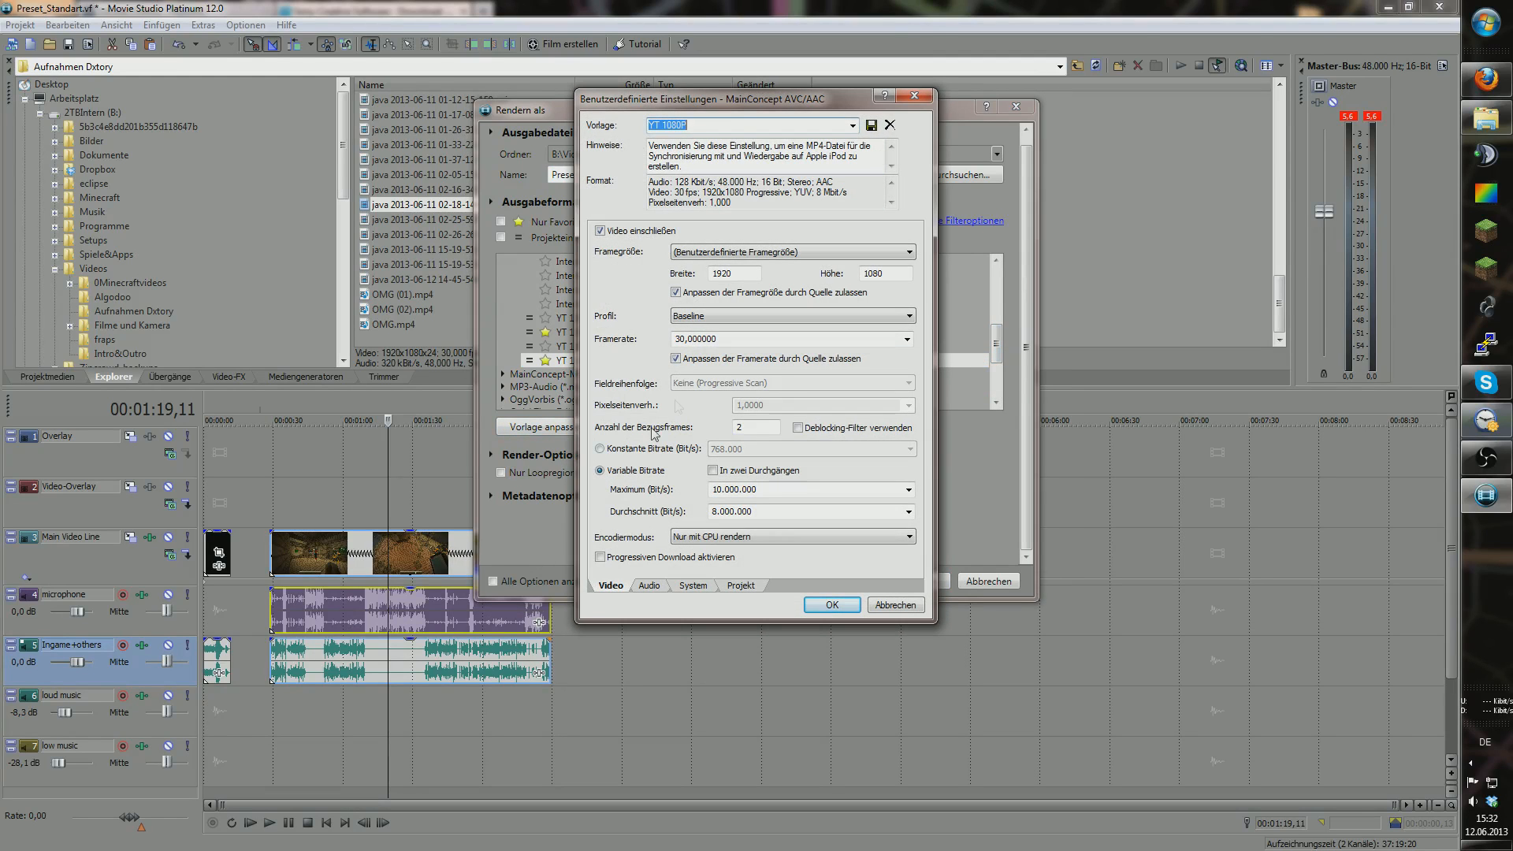
pyautogui.moveTo(740, 107); pyautogui.dragTo(862, 187)
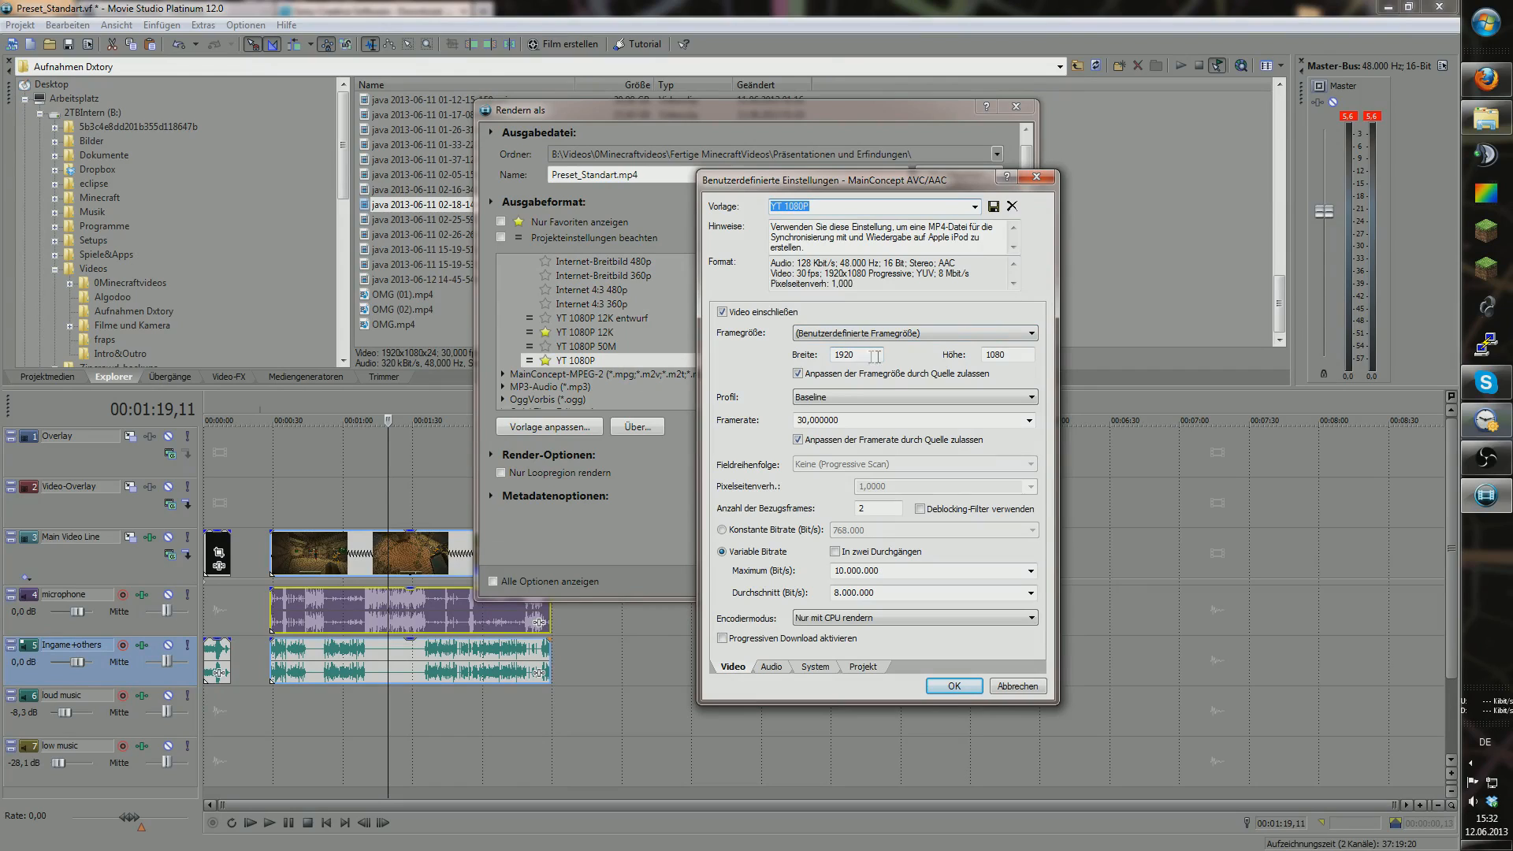
pyautogui.click(895, 402)
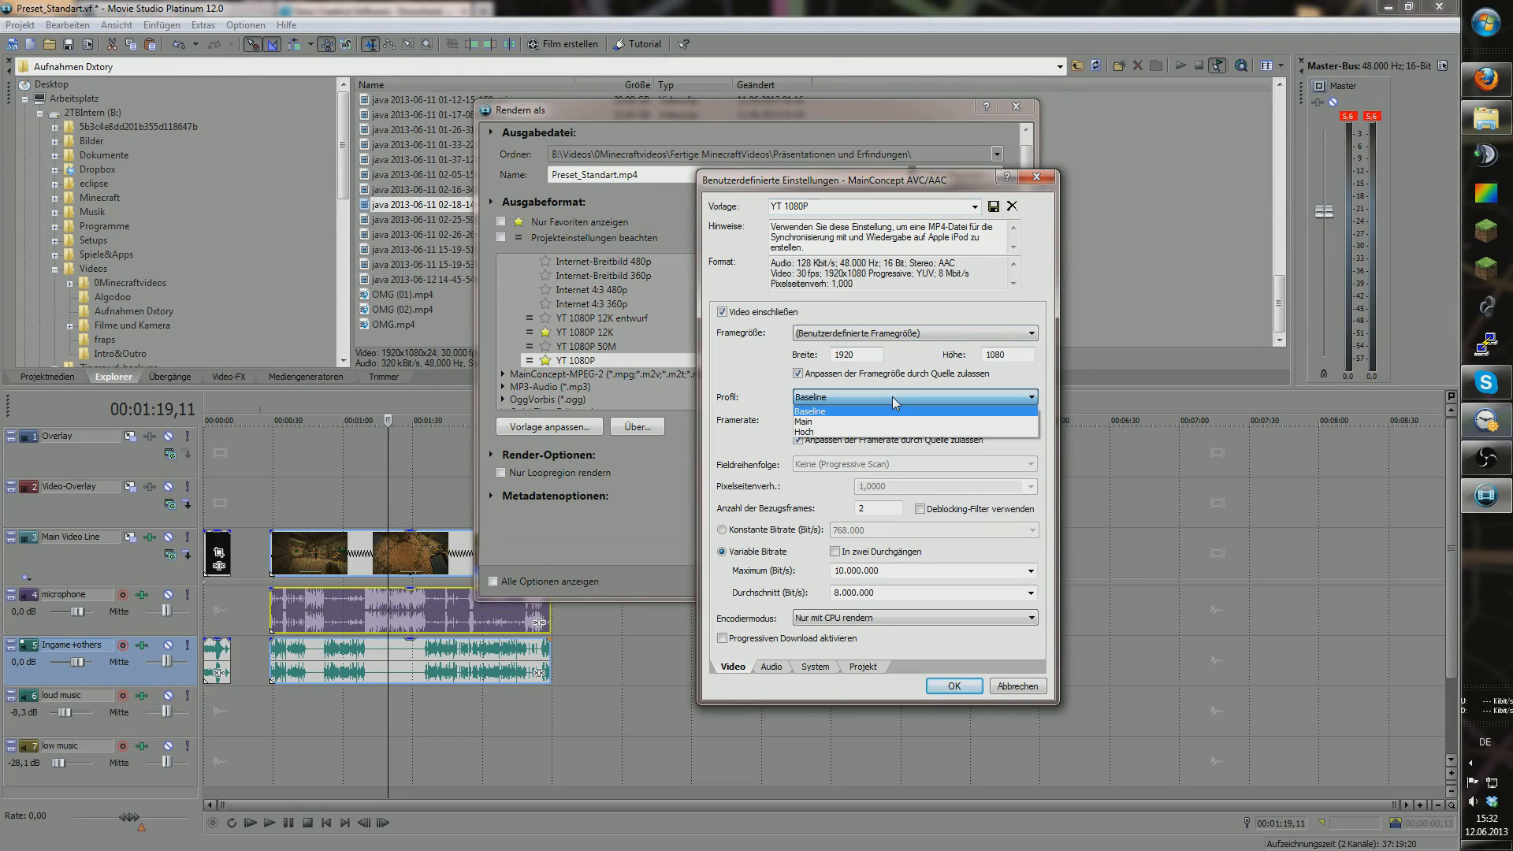
pyautogui.click(896, 405)
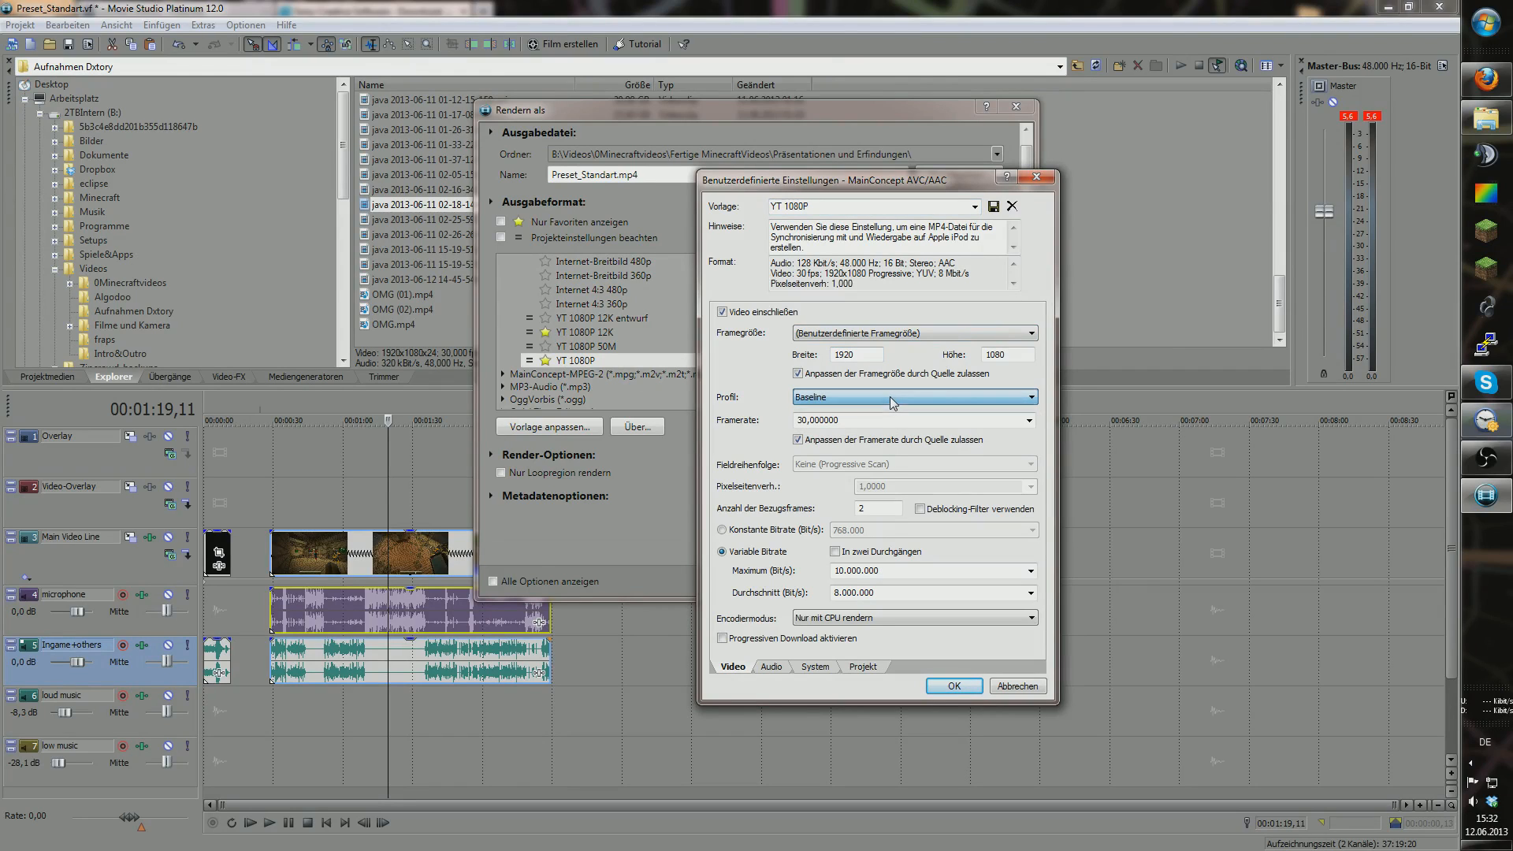
pyautogui.doubleClick(802, 419)
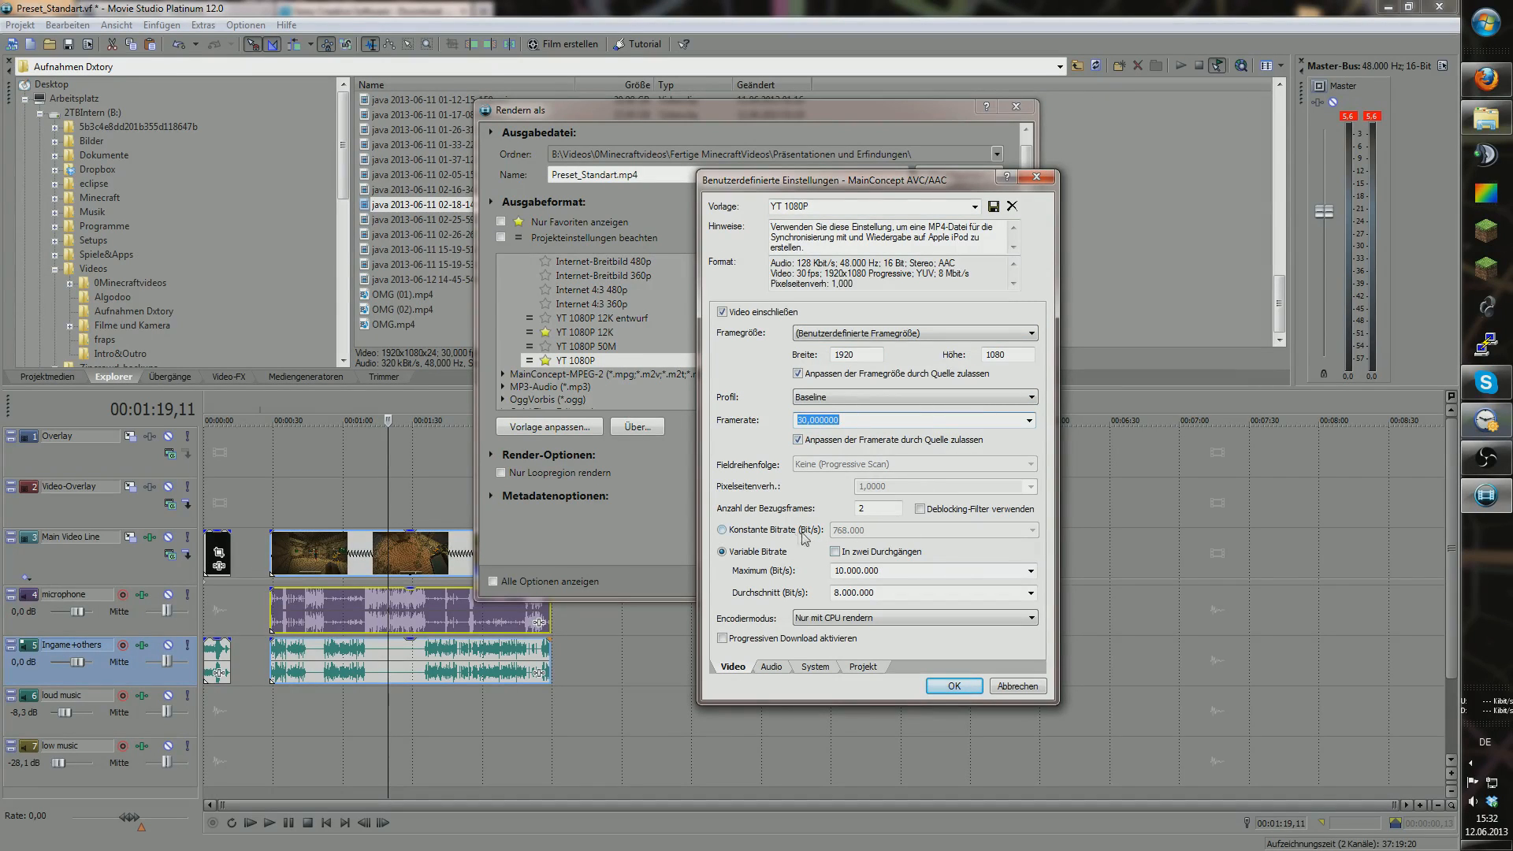
pyautogui.click(841, 554)
pyautogui.click(835, 551)
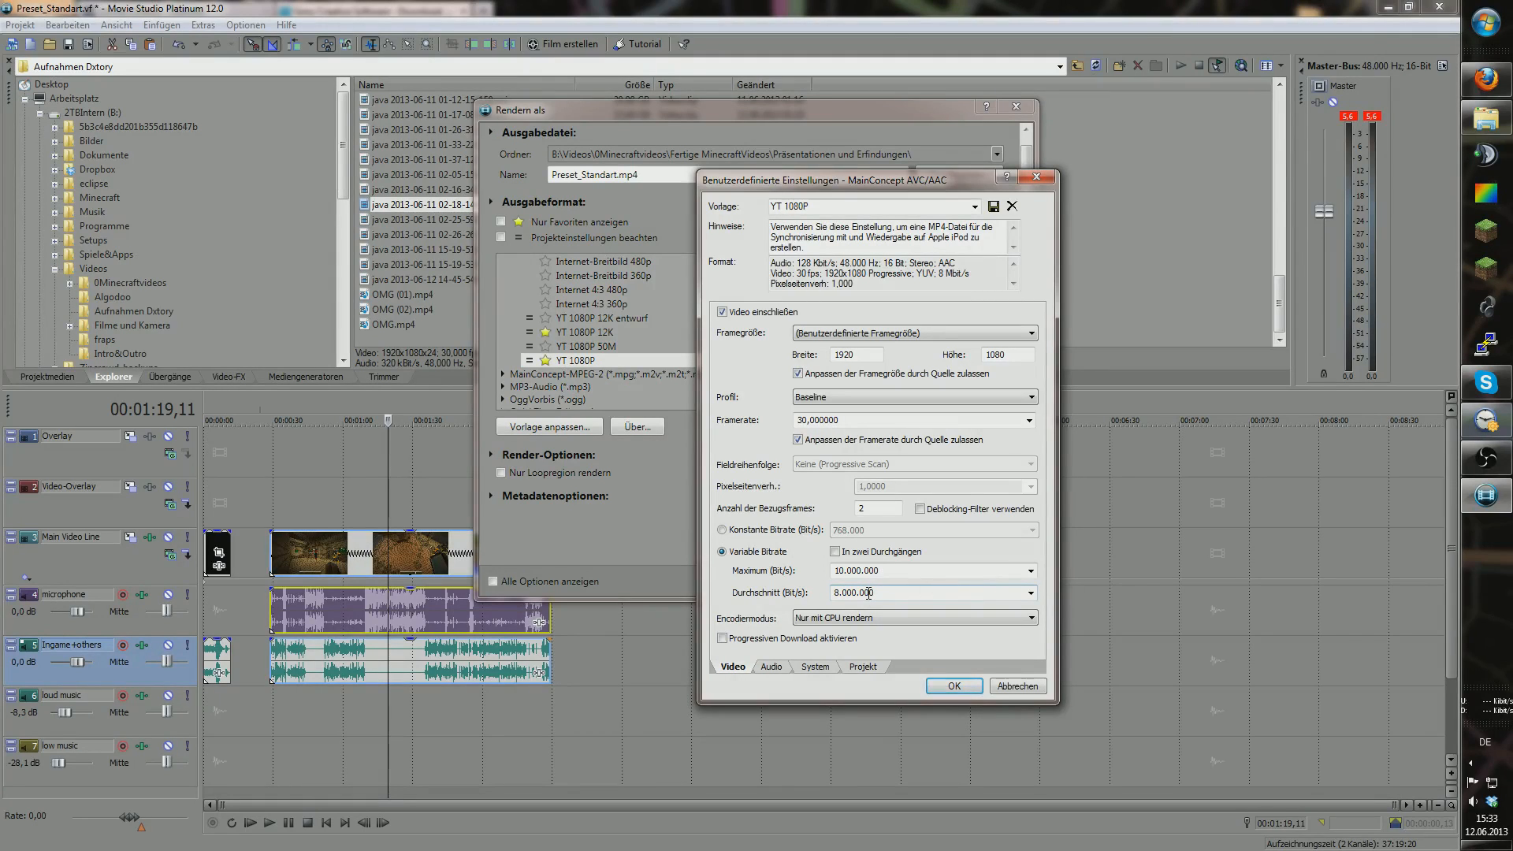
# Step: Inspect the maximum and average bitrate values (8.000.000 average) in the template's video settings
pyautogui.moveTo(835, 571); pyautogui.dragTo(876, 573)
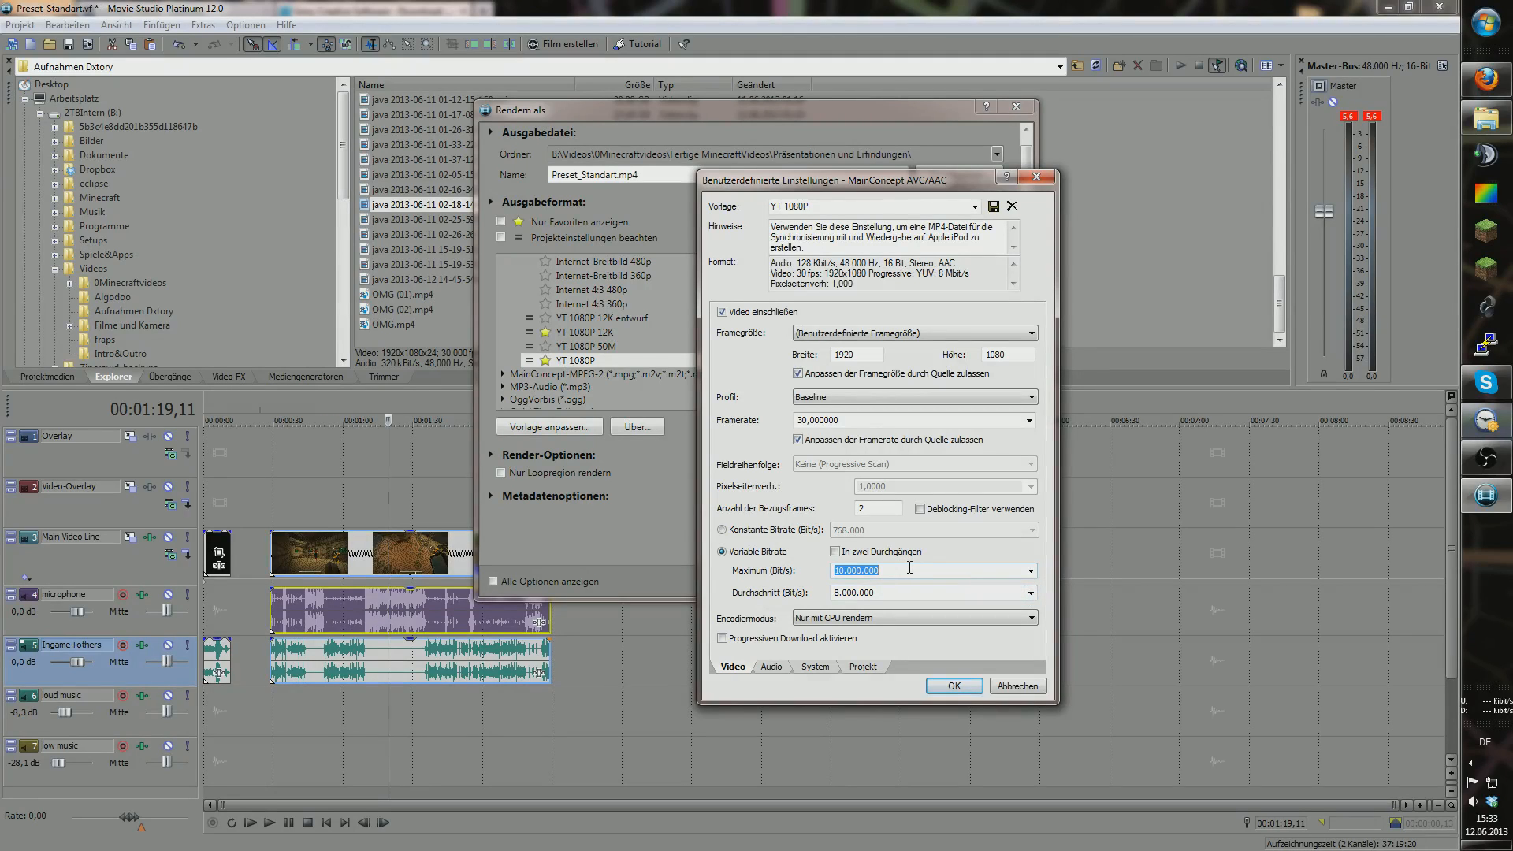
pyautogui.moveTo(835, 592); pyautogui.dragTo(870, 592)
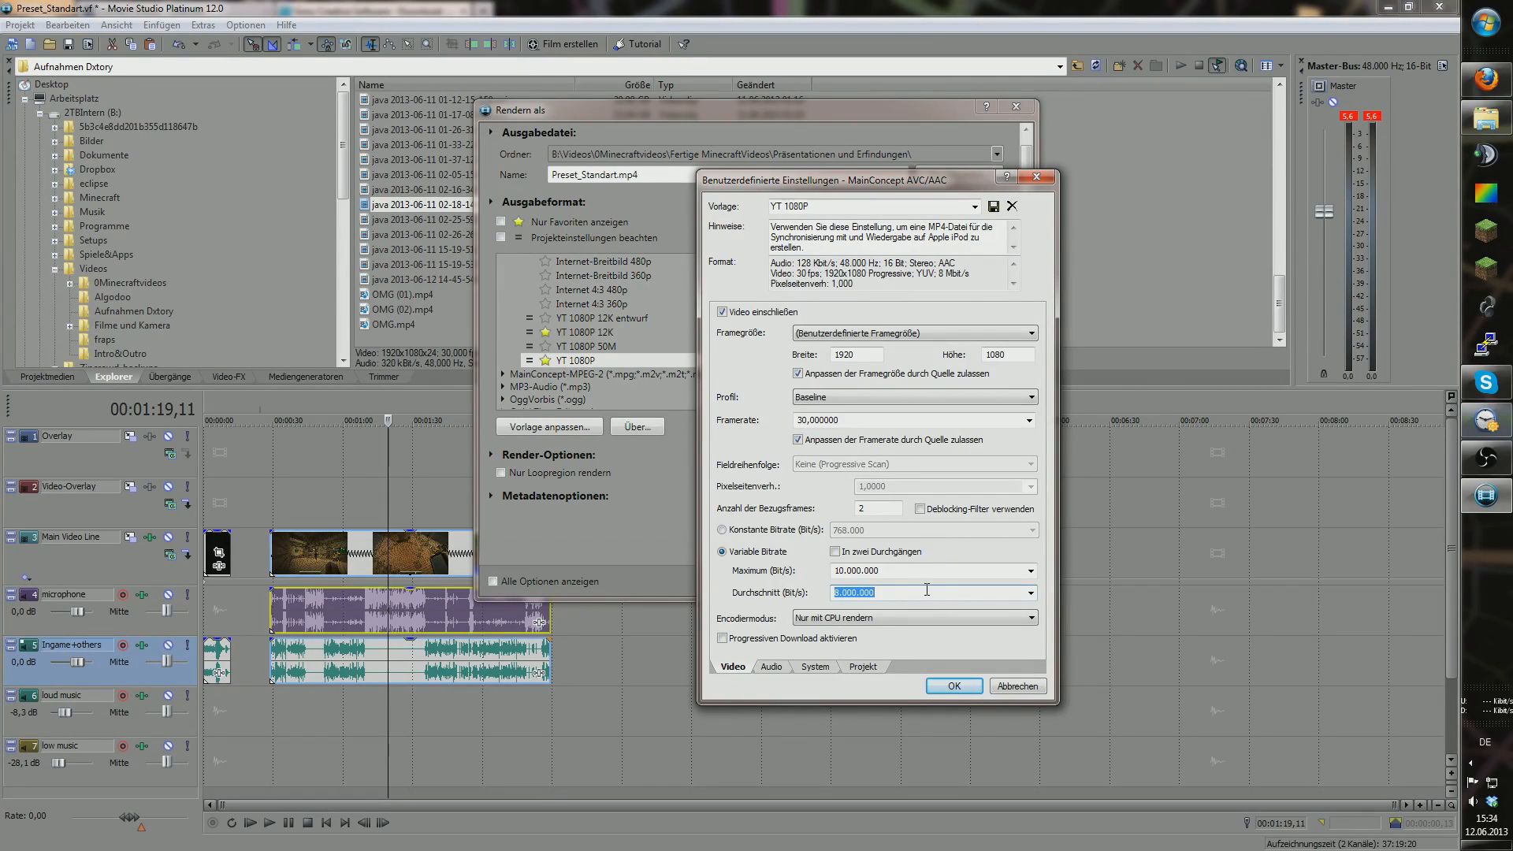
pyautogui.click(927, 589)
# Step: Keep the template's audio bitrate at 128.000
pyautogui.click(771, 666)
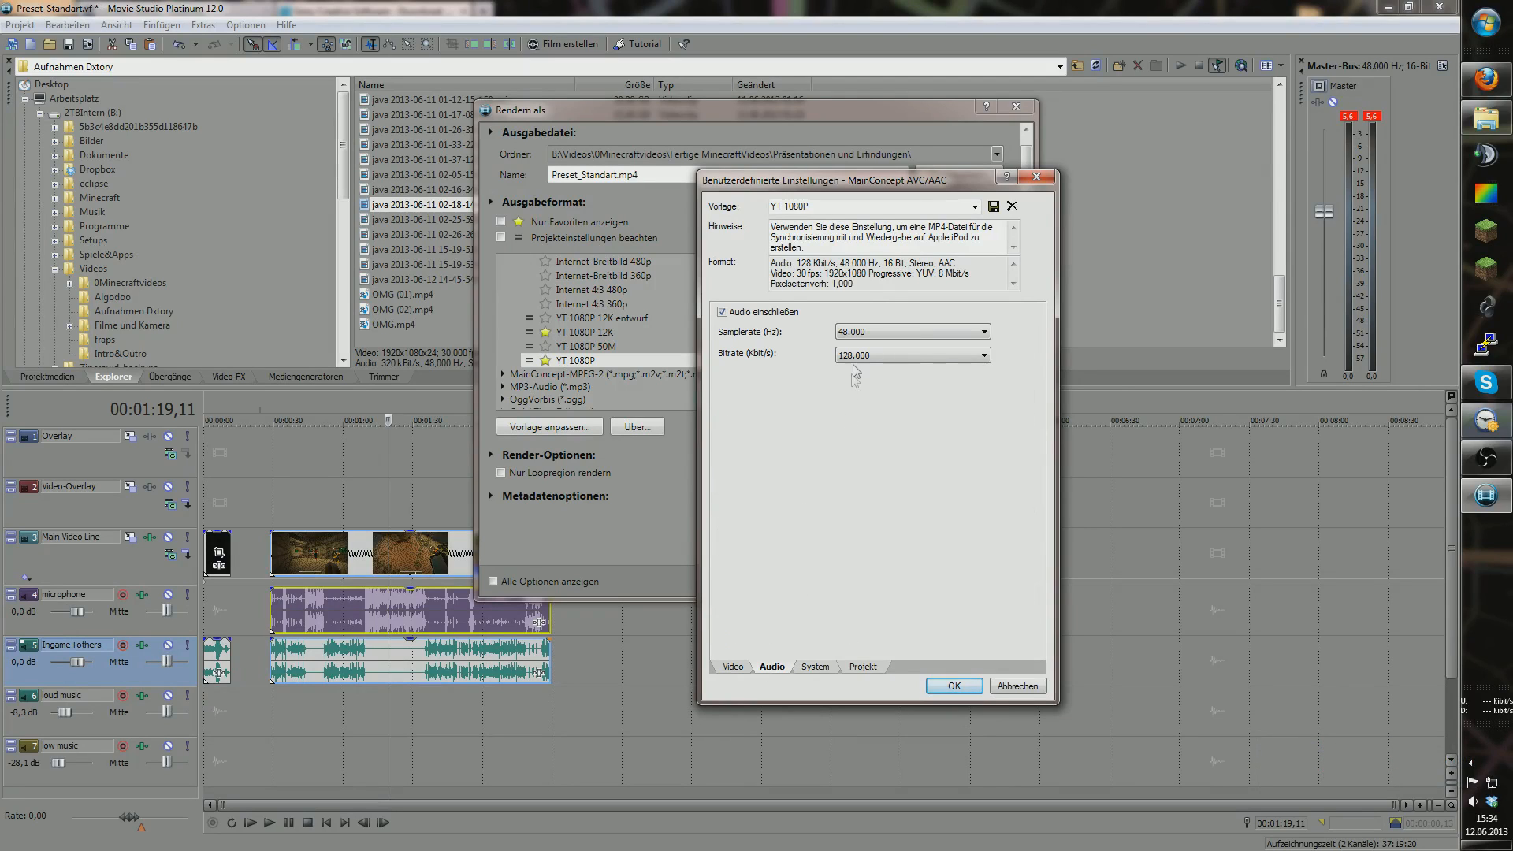
pyautogui.click(895, 356)
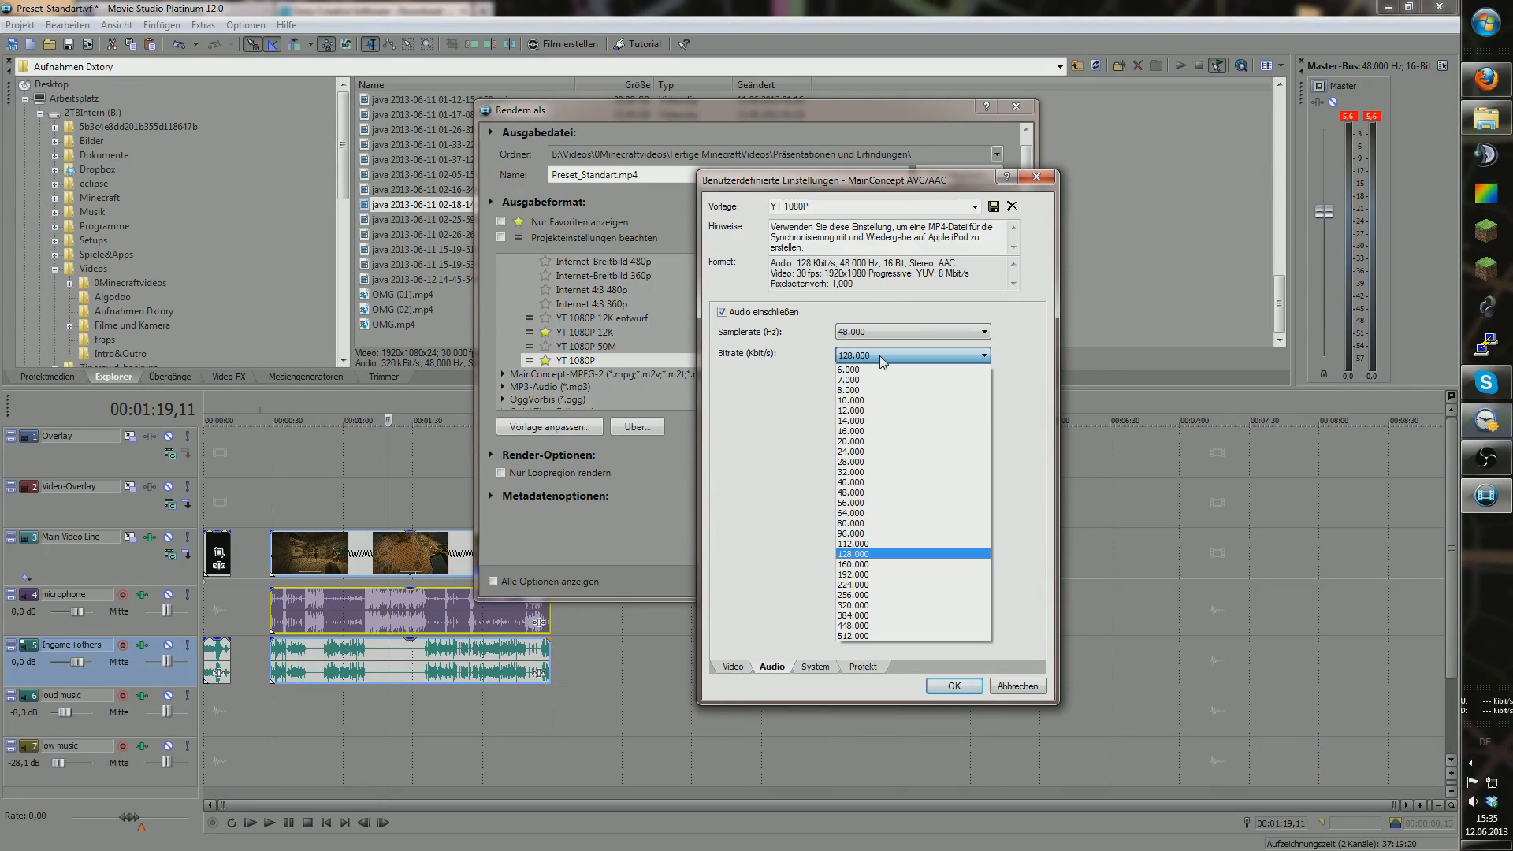
pyautogui.click(859, 554)
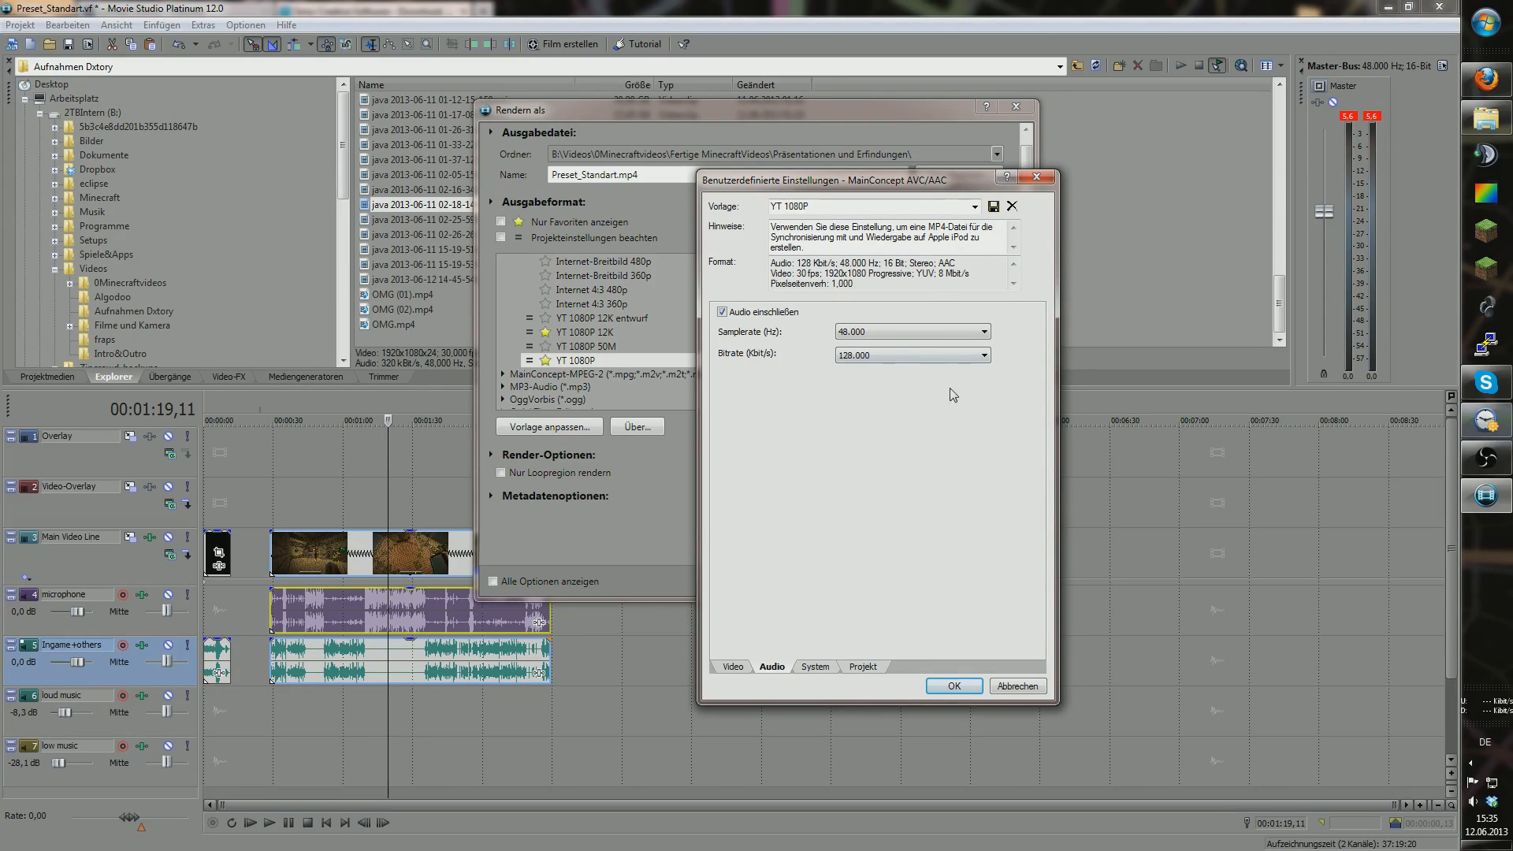
# Step: Review the system and project settings, pick the YT 1080P 12K entwurf template, then cancel
pyautogui.click(824, 668)
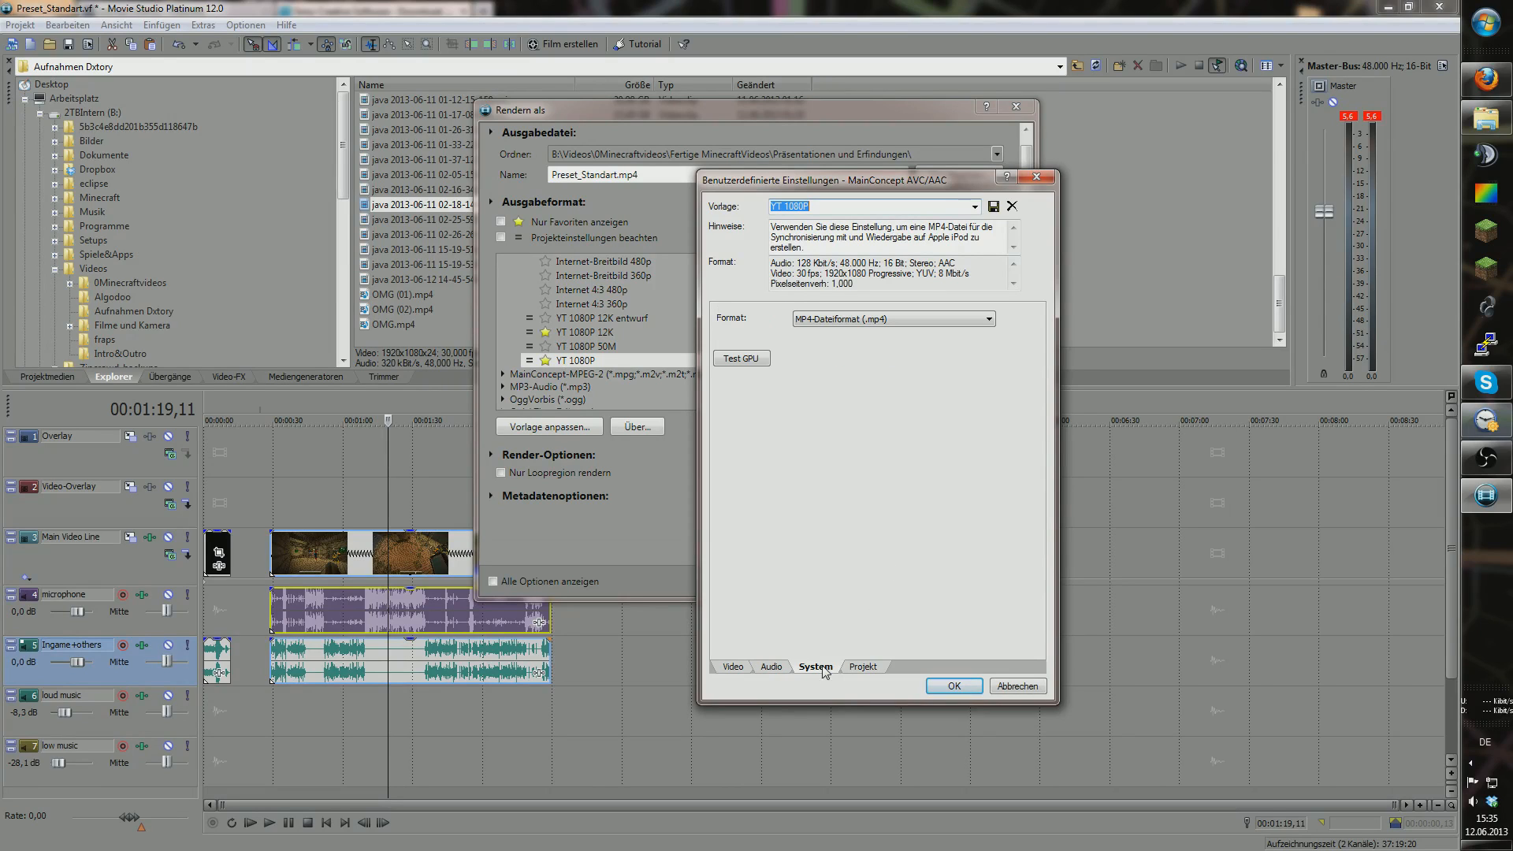
pyautogui.click(864, 667)
pyautogui.click(738, 667)
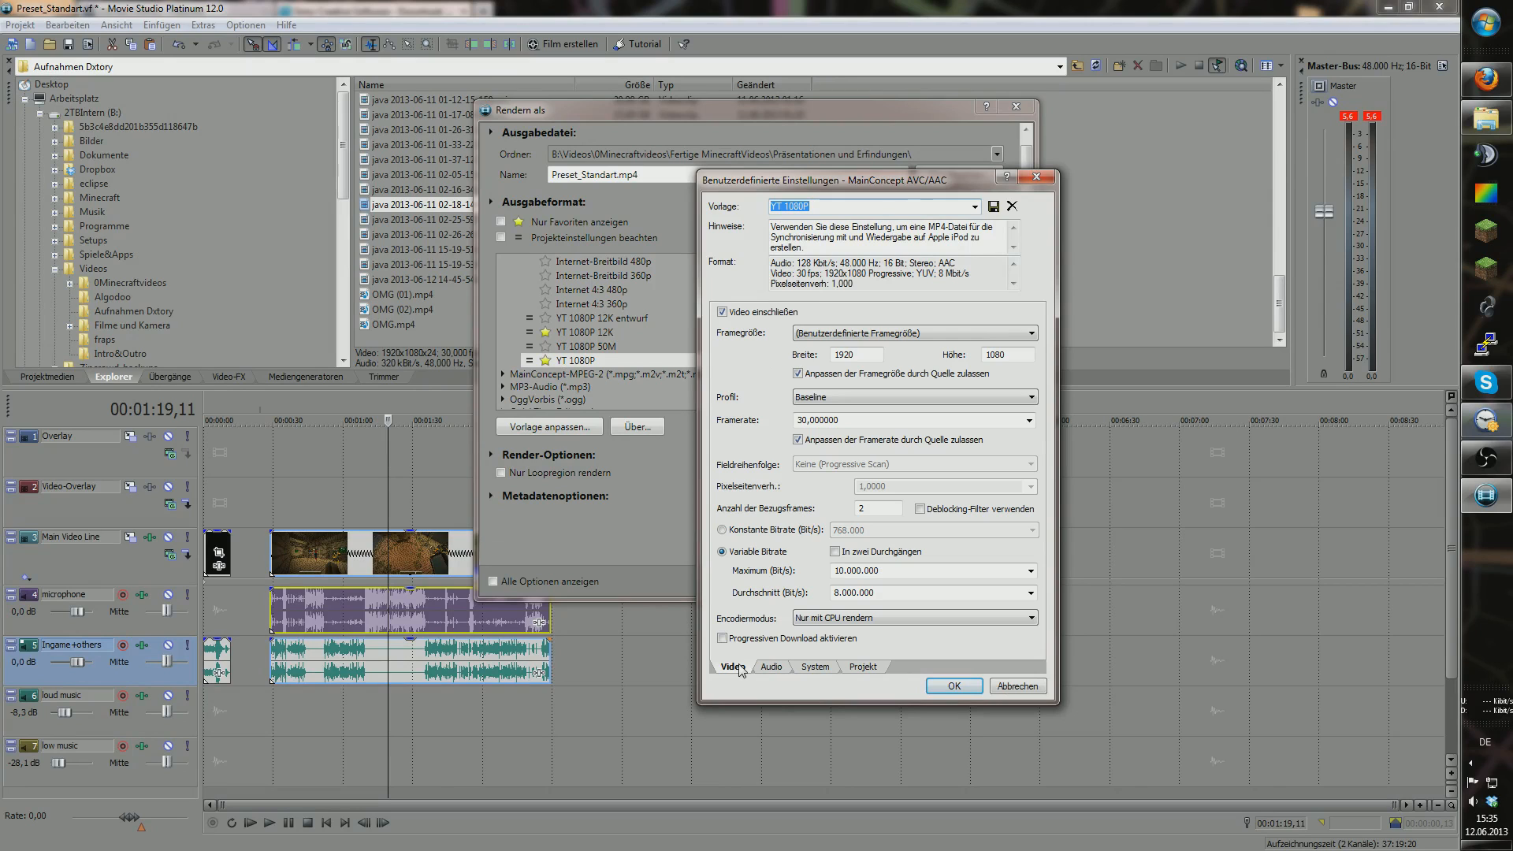
pyautogui.click(974, 207)
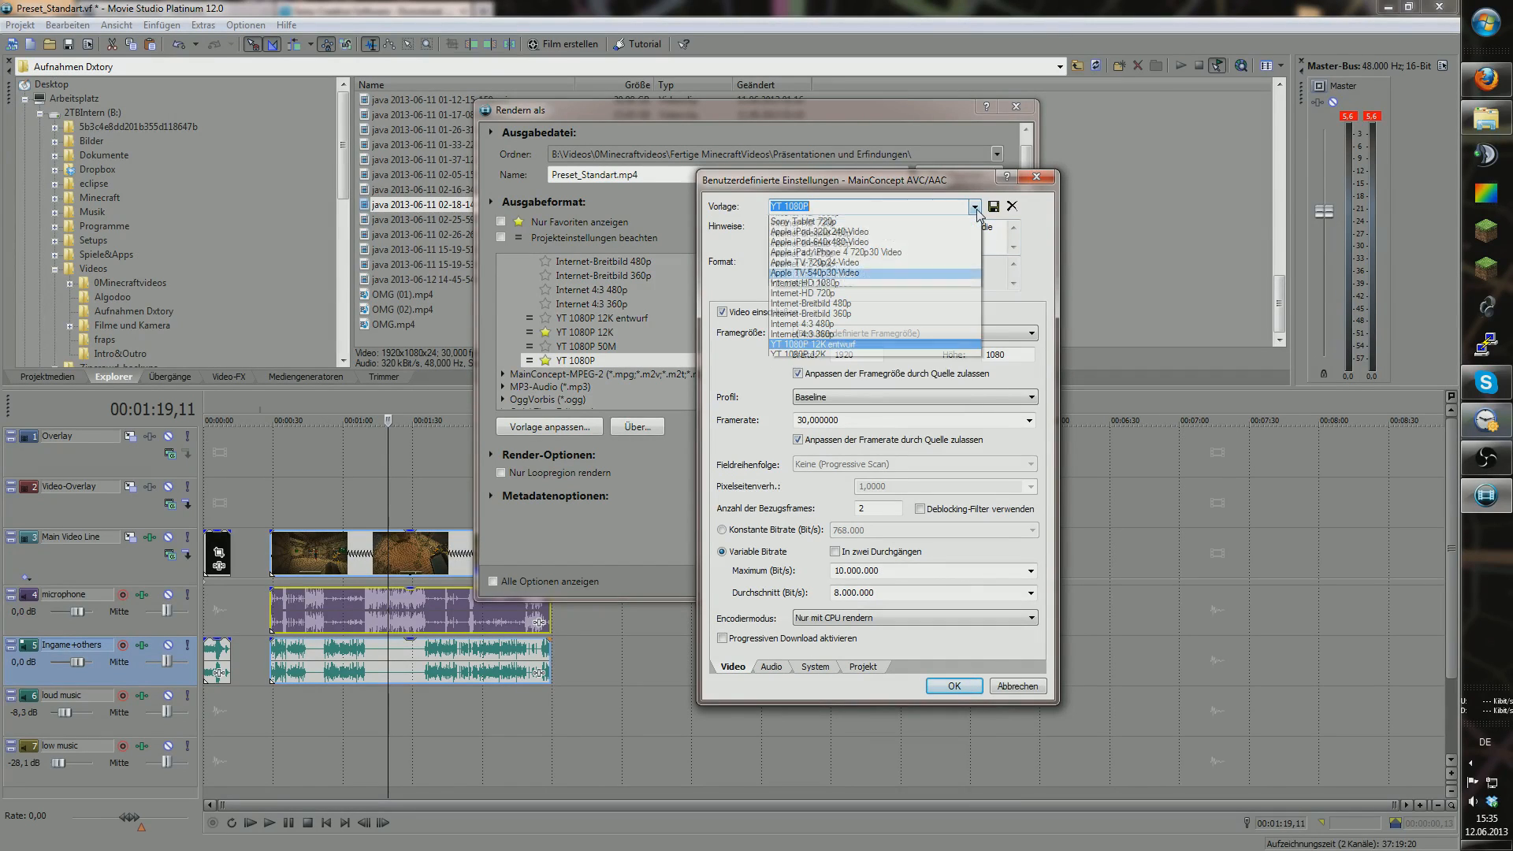
pyautogui.click(839, 354)
pyautogui.click(1017, 687)
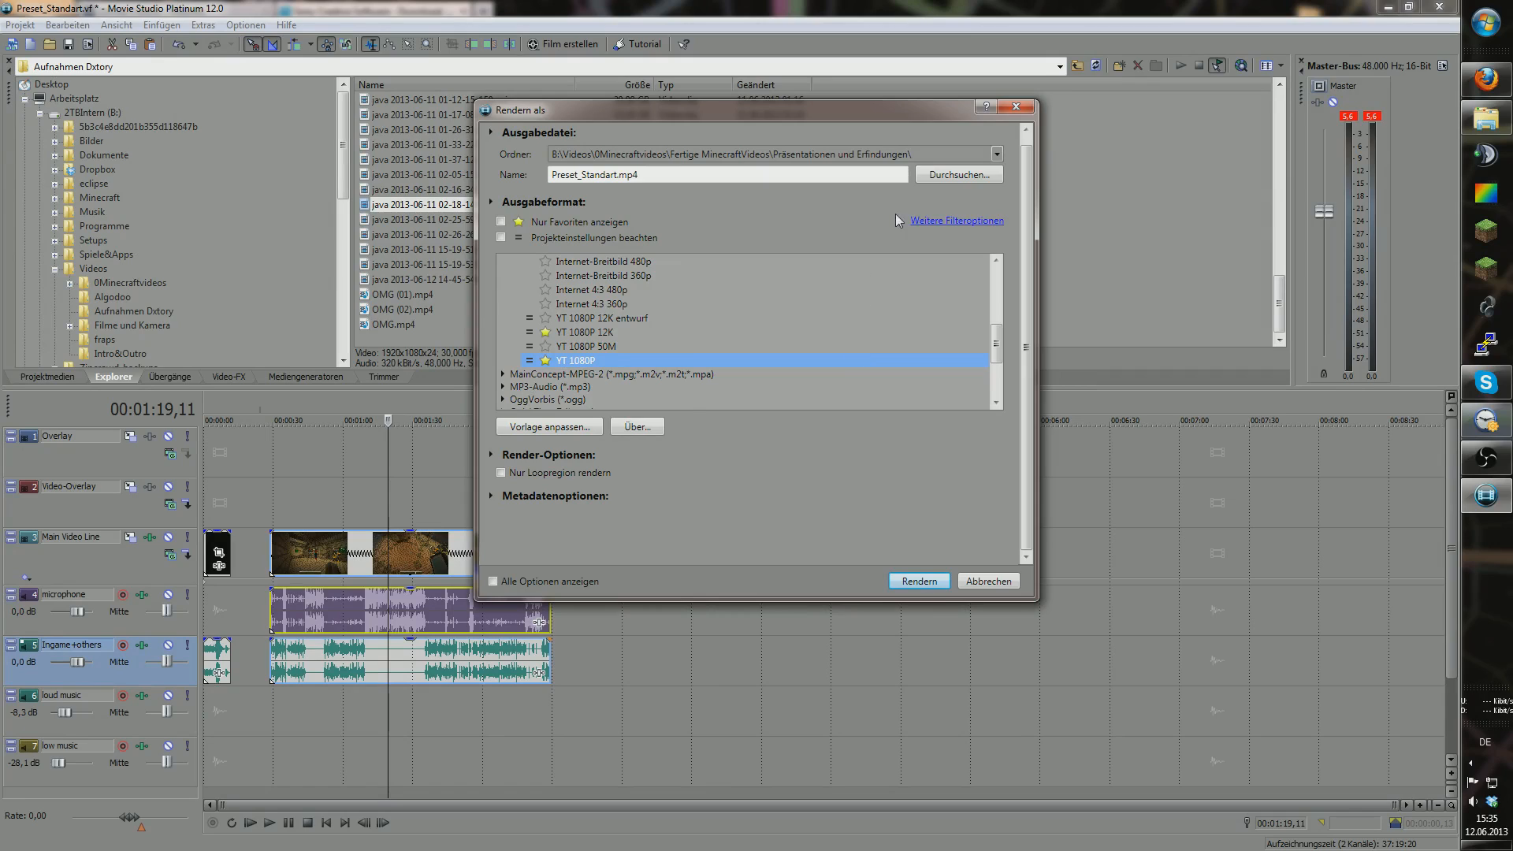
# Step: Browse the output formats, including the Windows Media Video V11 presets, then cancel Render As
pyautogui.moveTo(996, 344); pyautogui.dragTo(996, 386)
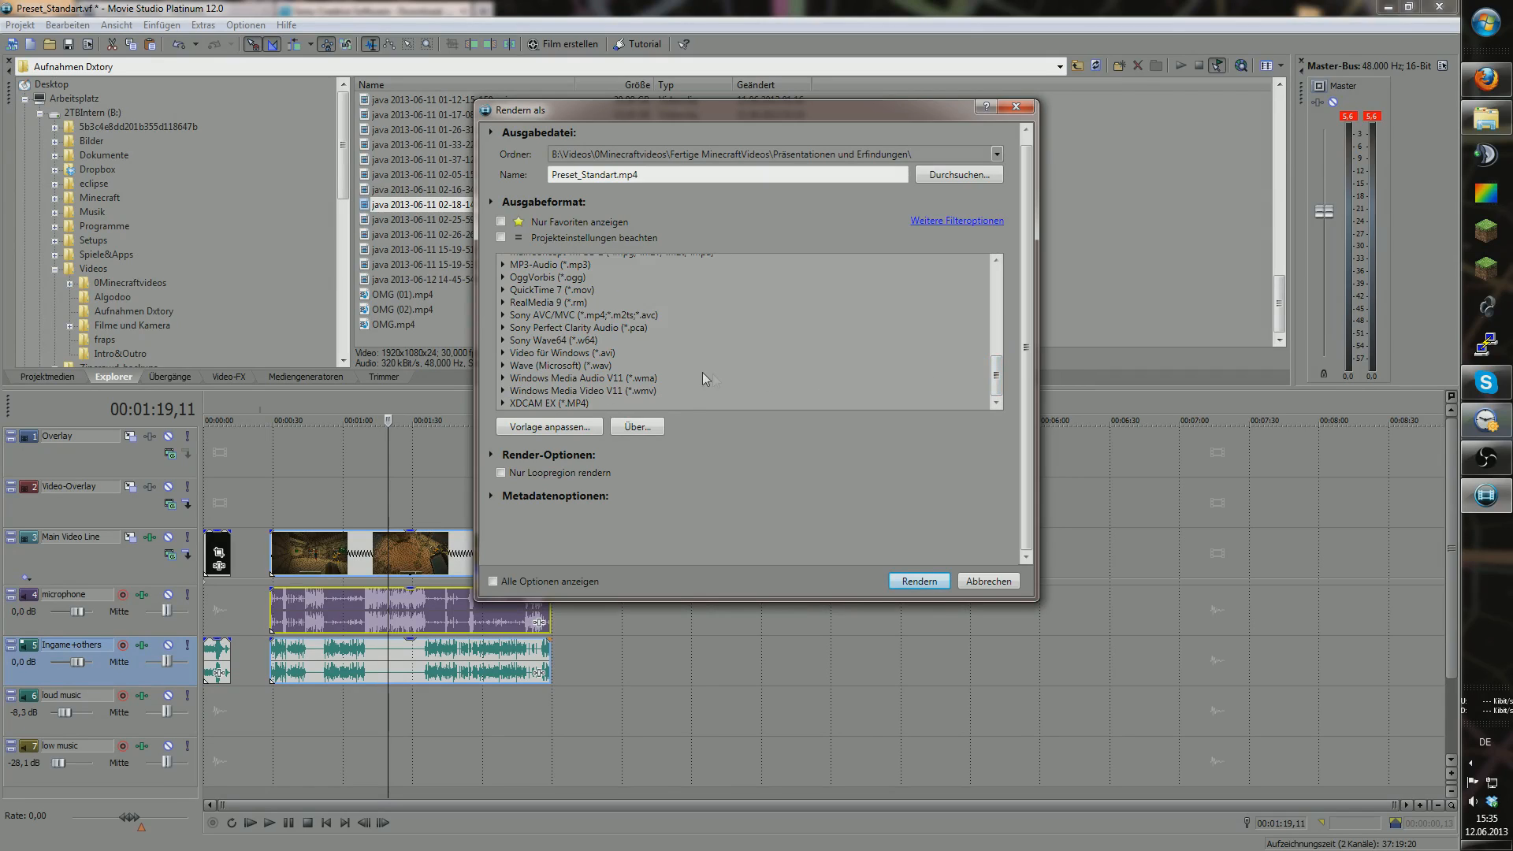
pyautogui.click(501, 392)
pyautogui.moveTo(996, 366); pyautogui.dragTo(995, 375)
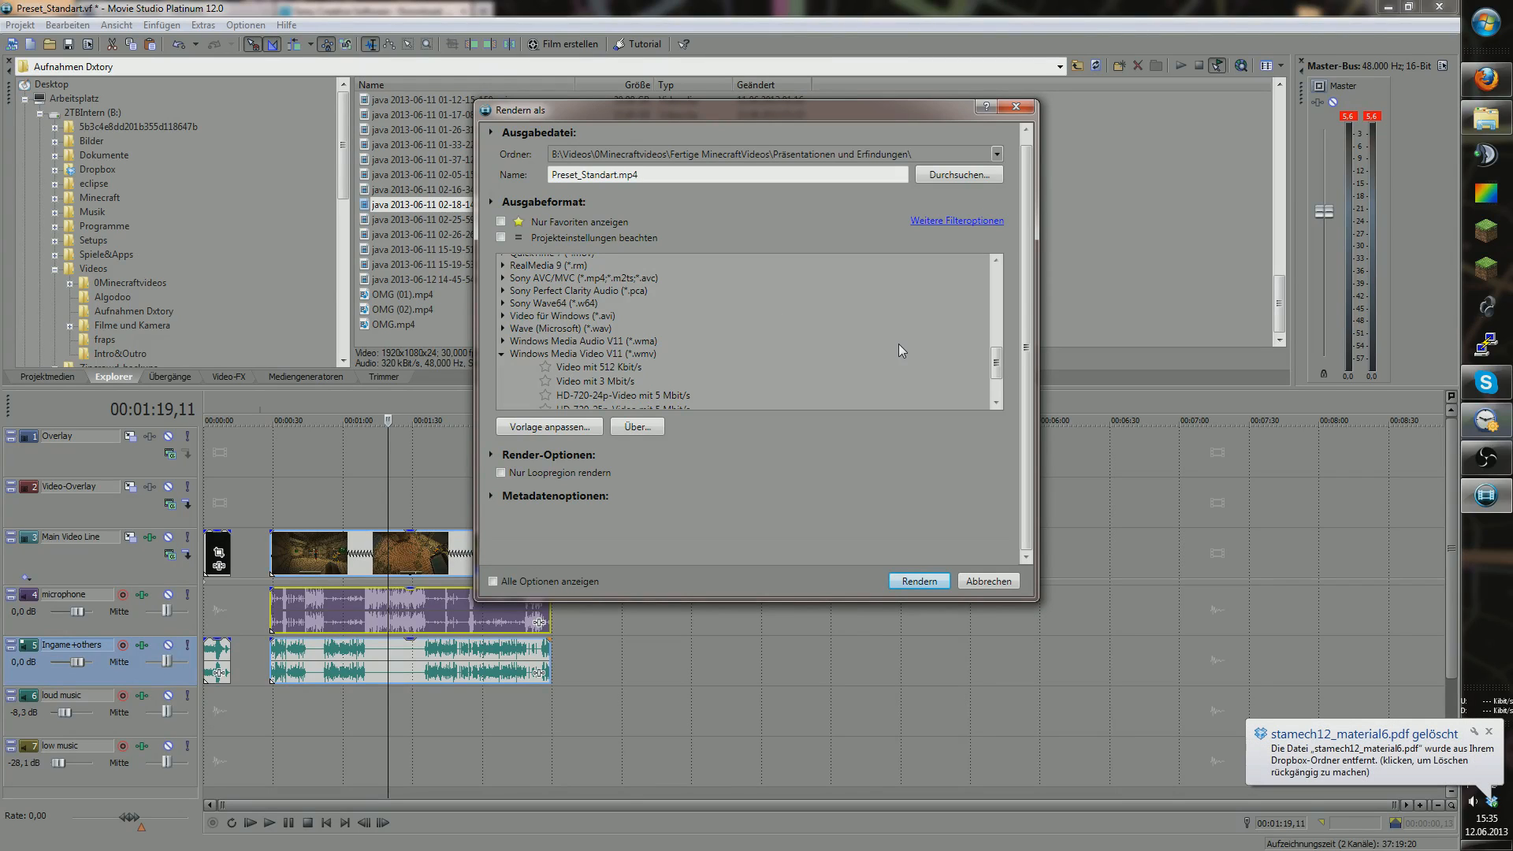
pyautogui.moveTo(996, 352); pyautogui.dragTo(1000, 315)
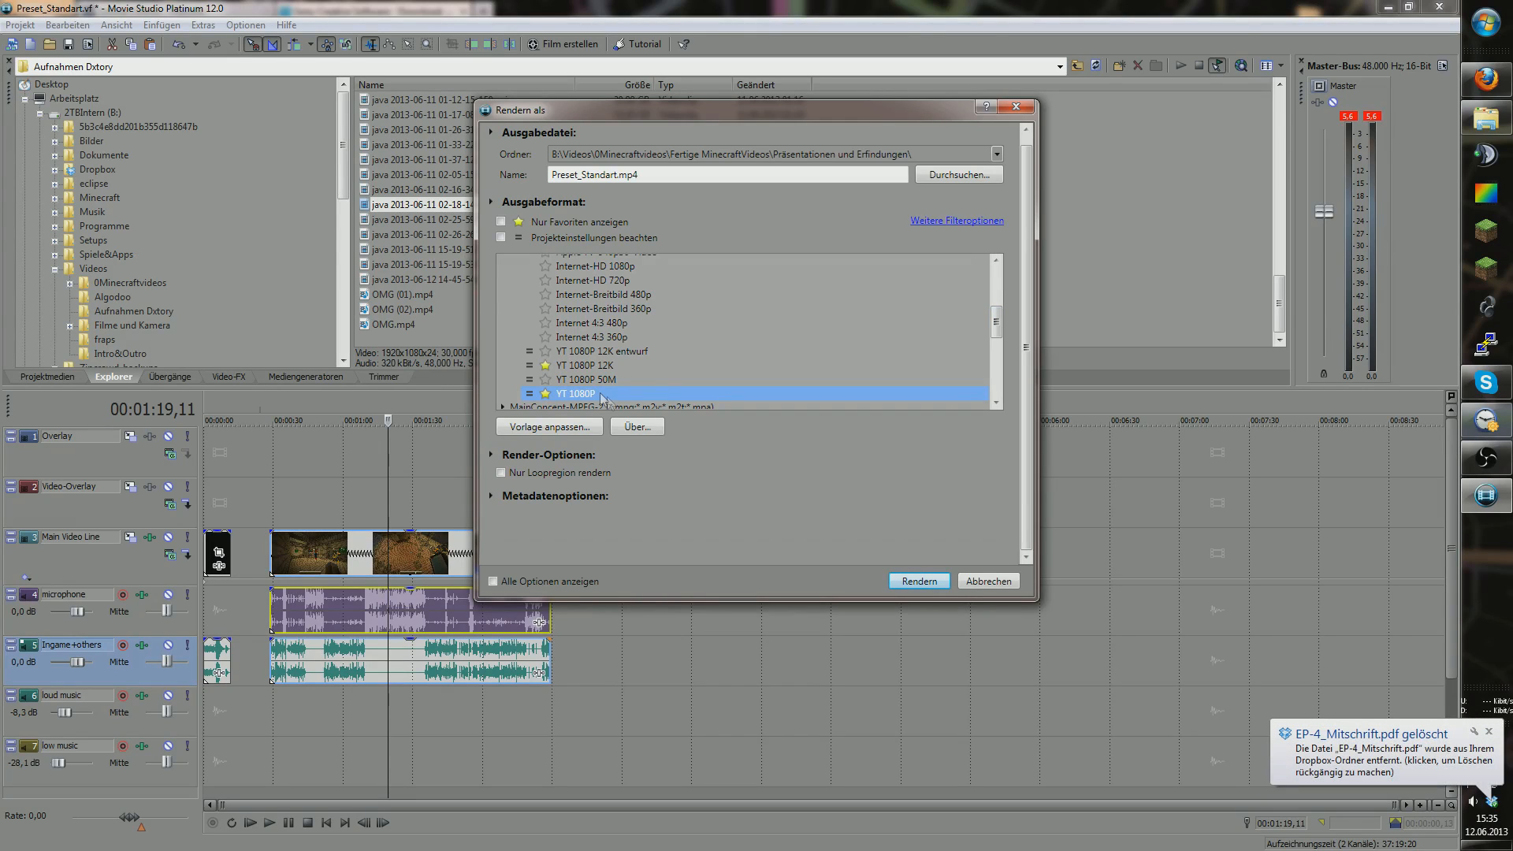
pyautogui.click(992, 582)
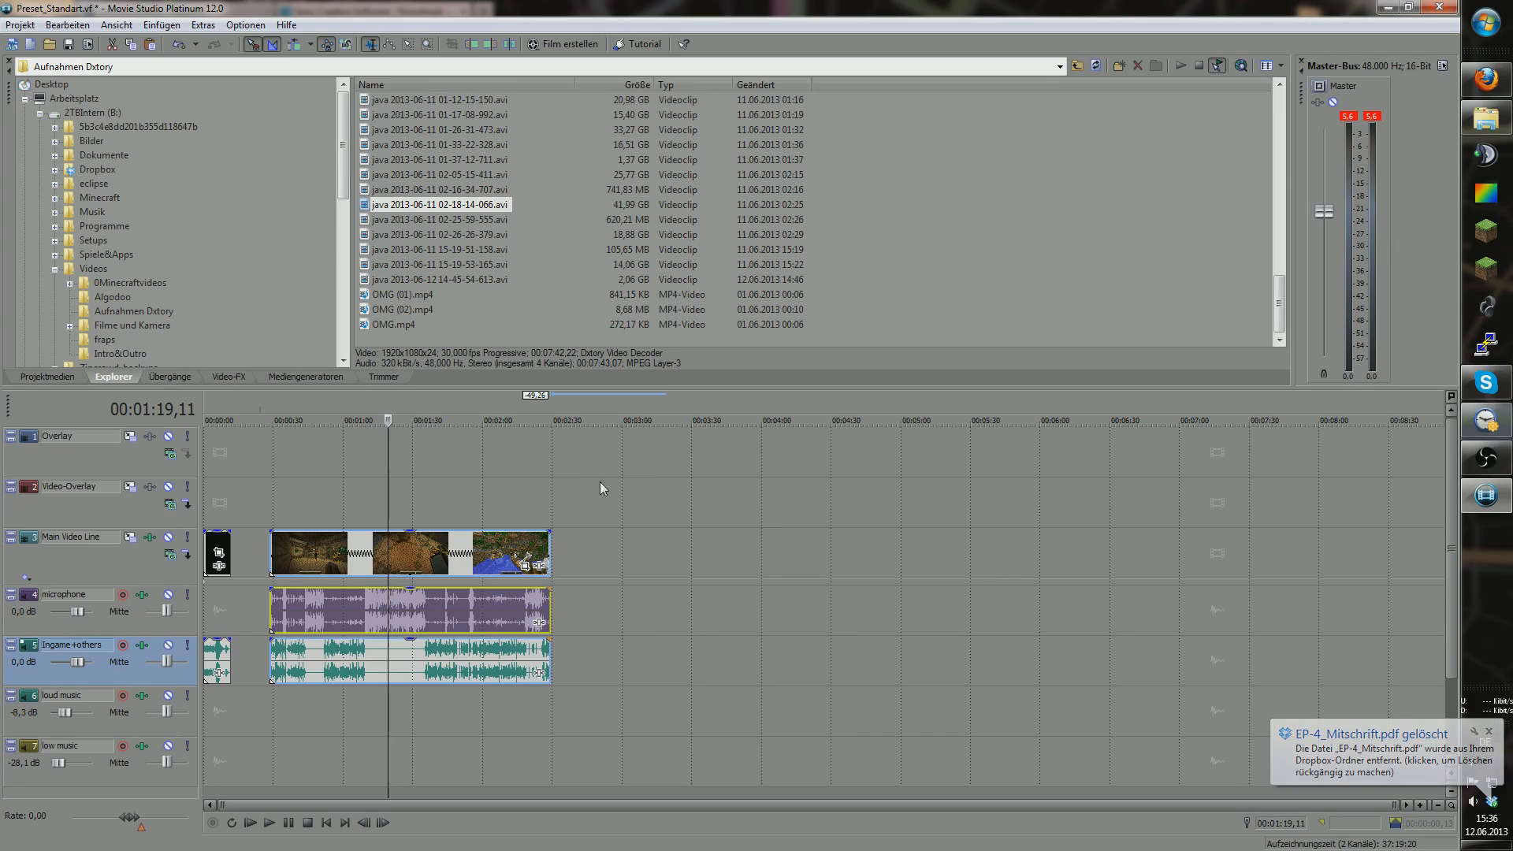
# Step: Clear the ruler selection, leaving the cursor at 00:02:29,07, and drag the OBS window over the editor
pyautogui.moveTo(394, 461); pyautogui.dragTo(526, 456)
pyautogui.click(545, 462)
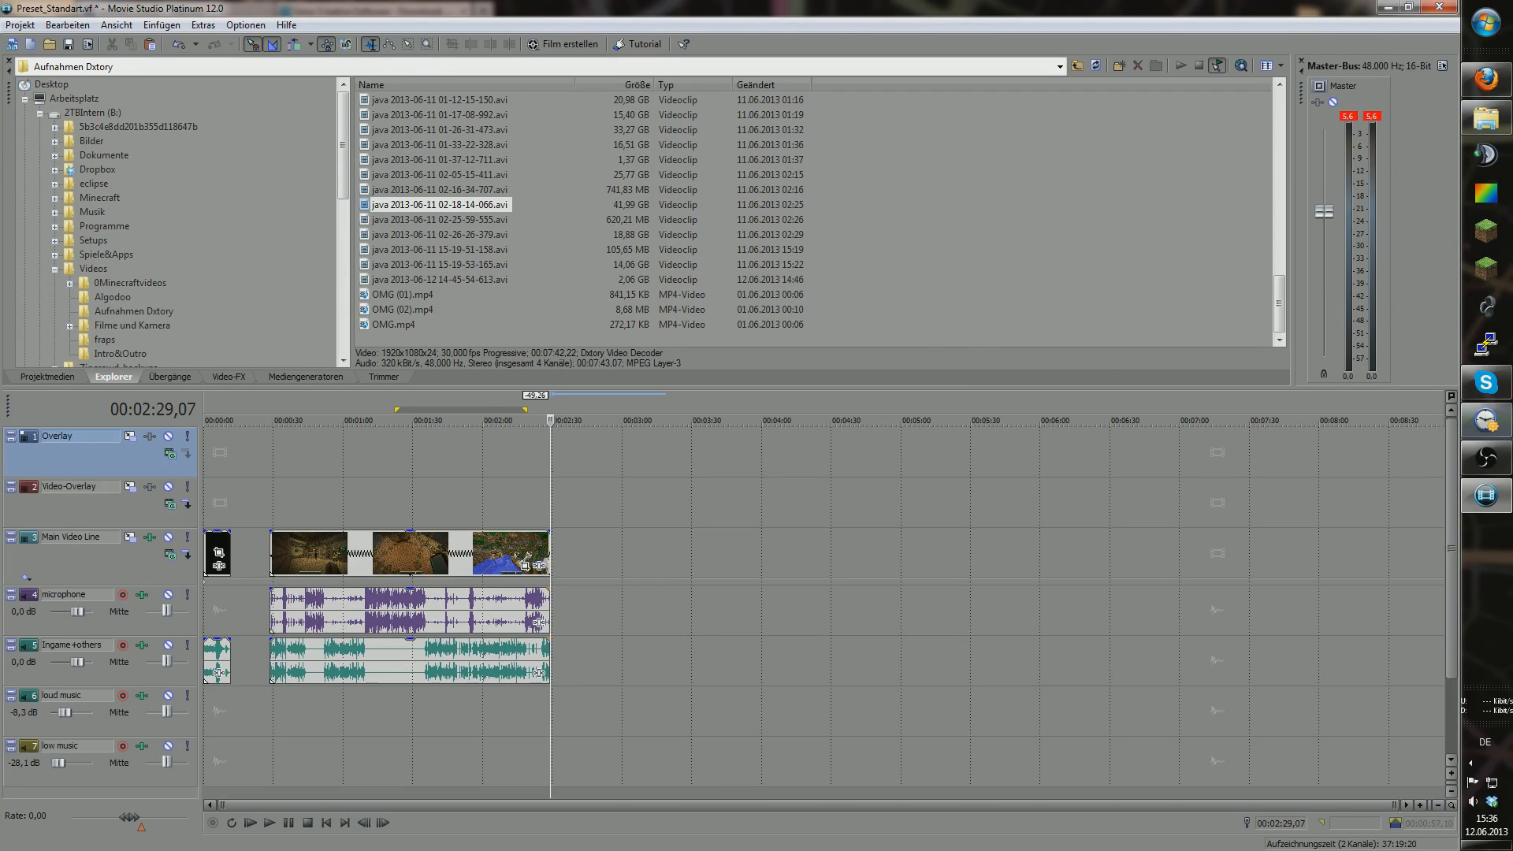
pyautogui.moveTo(0, 138); pyautogui.dragTo(925, 154)
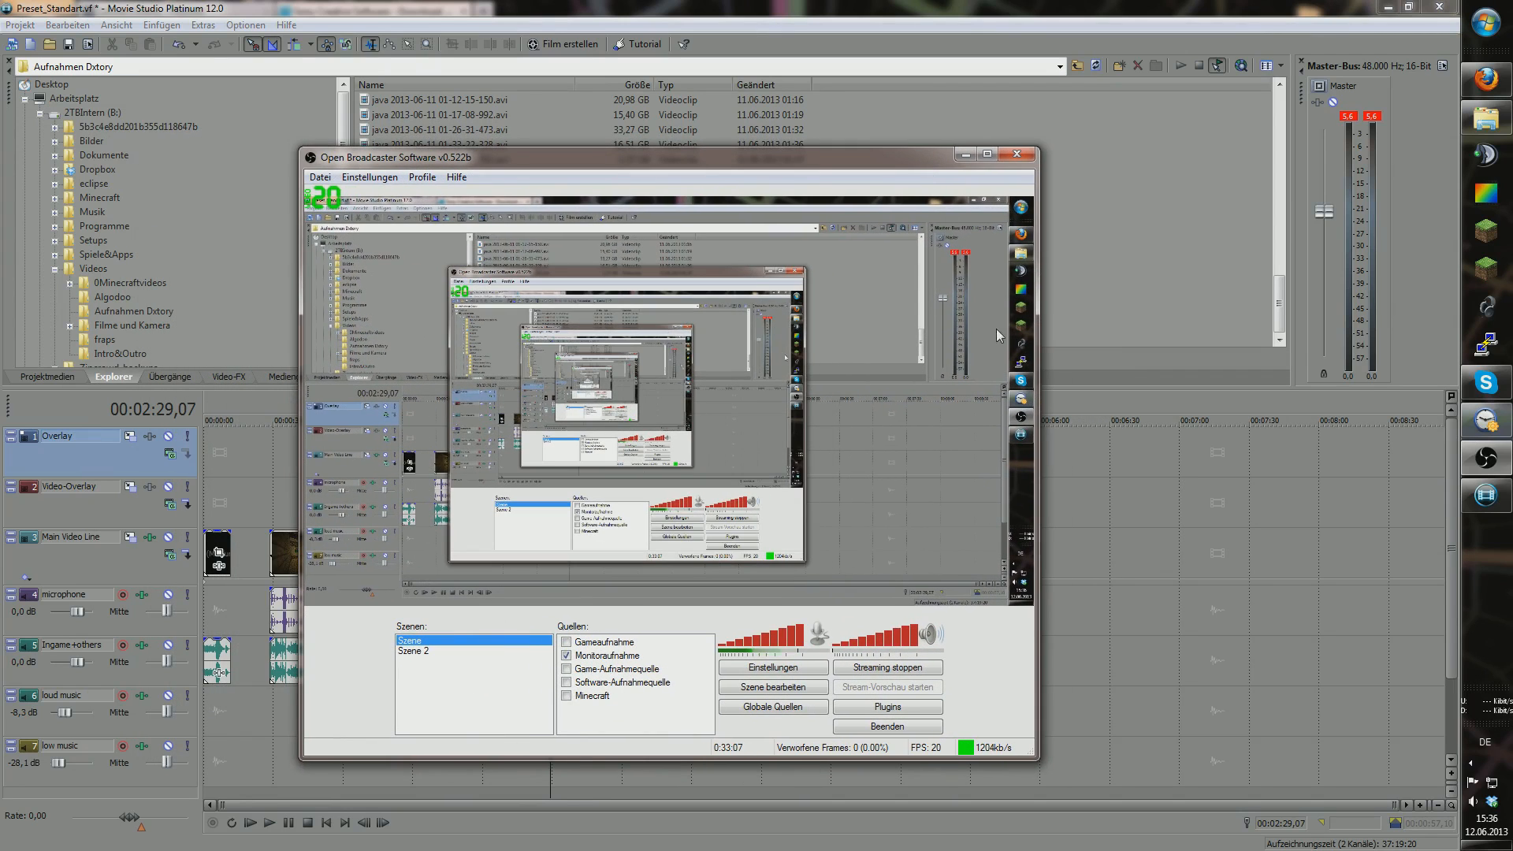
# Step: Move the OBS window out of view to reveal the Movie Studio timeline
pyautogui.moveTo(688, 164); pyautogui.dragTo(0, 103)
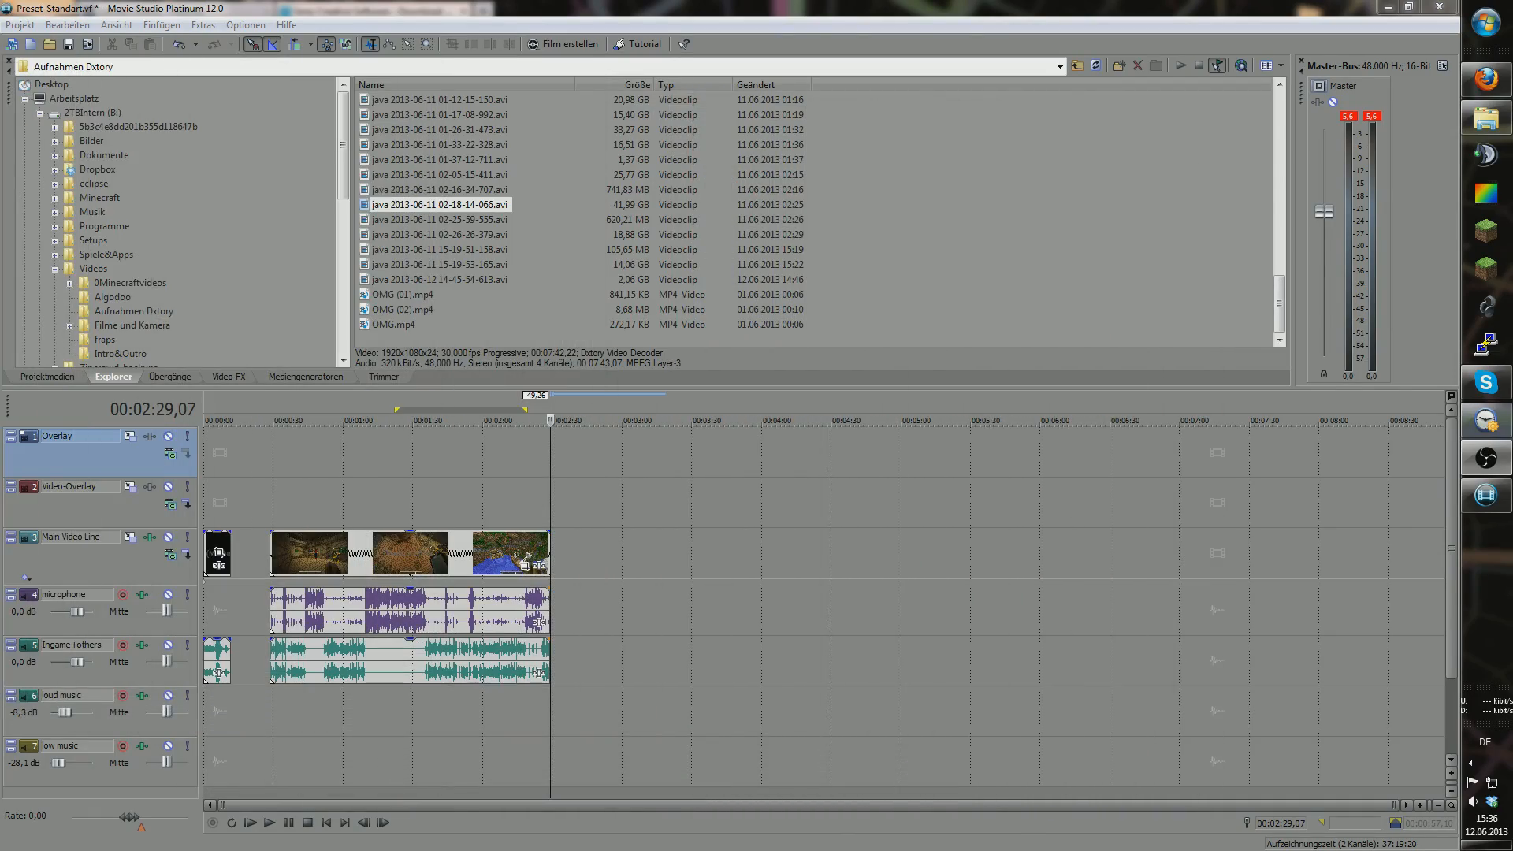